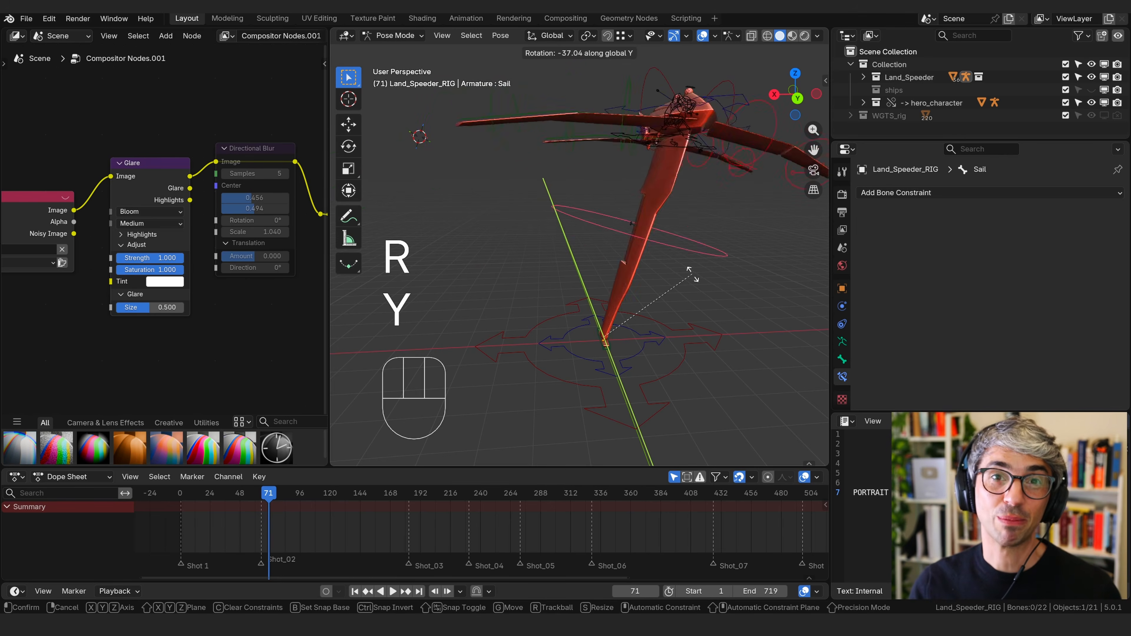
Rotate the Wingrudder_RF control bone about its Z axis in pose mode
key(r)
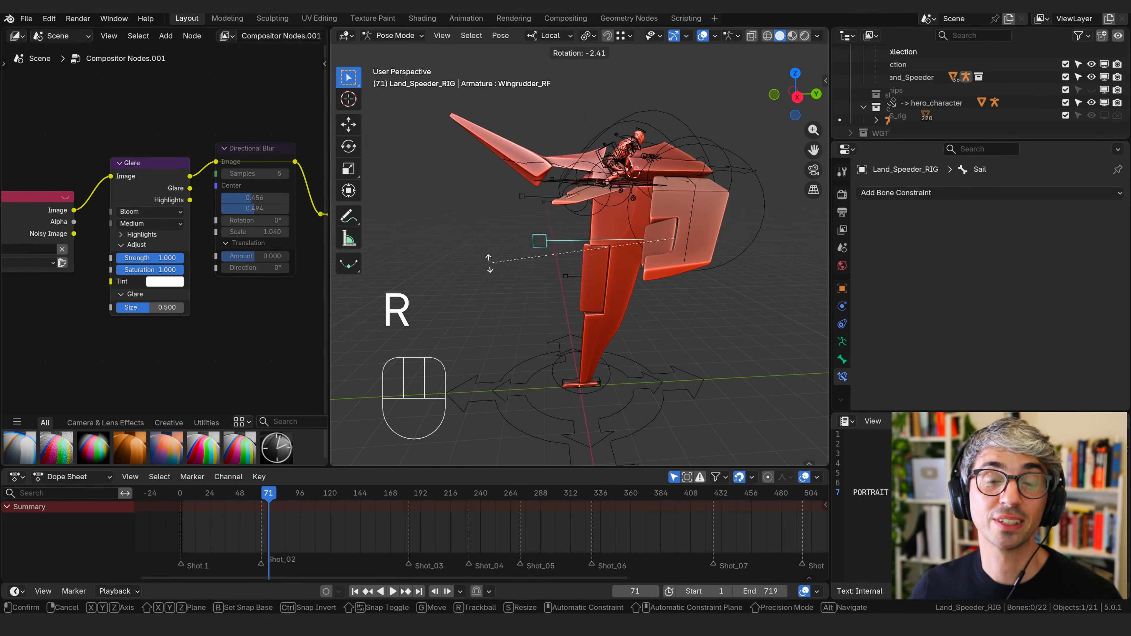
key(z)
click(540, 273)
click(540, 274)
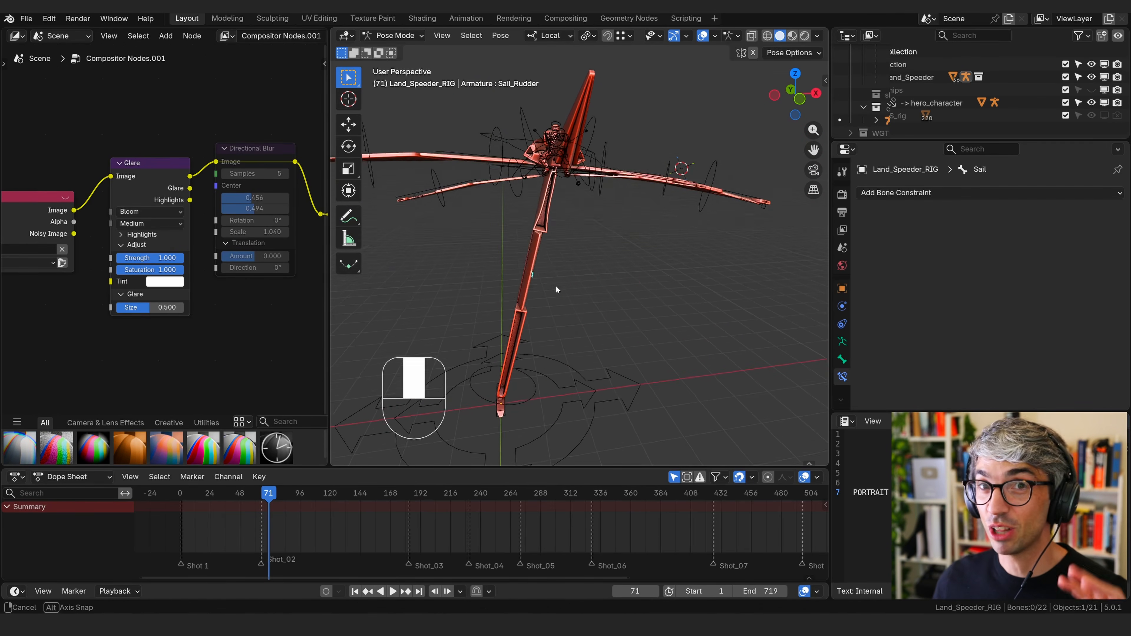
Rotate the Sail_Rudder control bone about 109° around the view axis
key(r)
key(z)
key(y)
key(t)
key(Escape)
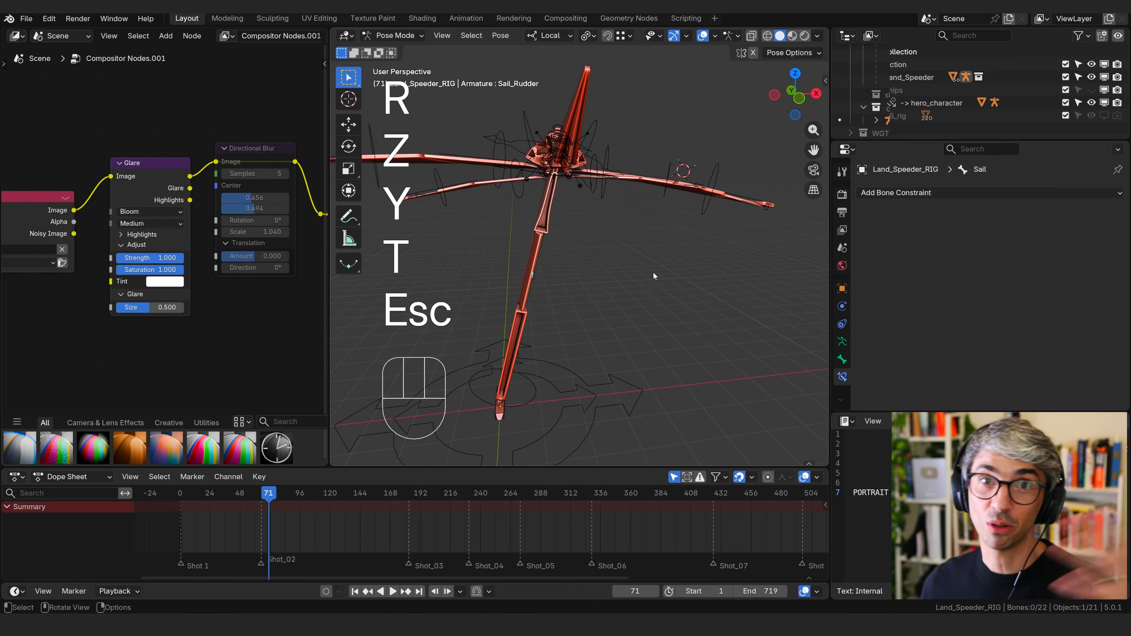
key(r)
click(513, 386)
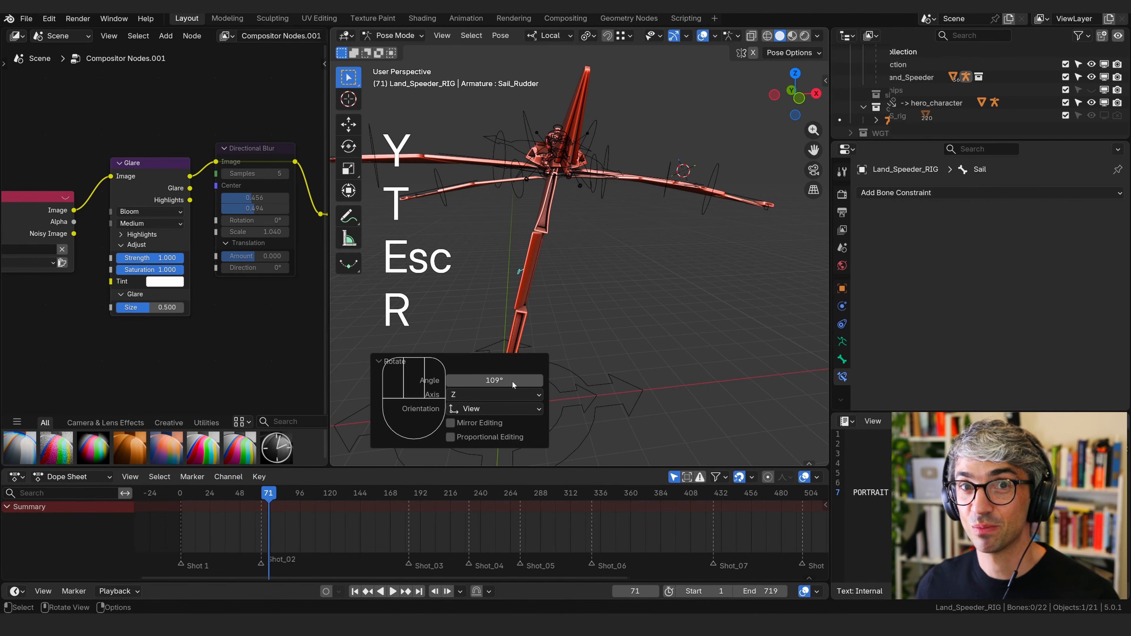
Rotate the Wing_Ctrl bone to tilt the speeder's wings
middle_drag(623, 330, 677, 294)
shift+middle_drag(677, 294, 668, 268)
middle_drag(779, 244, 753, 243)
key(r)
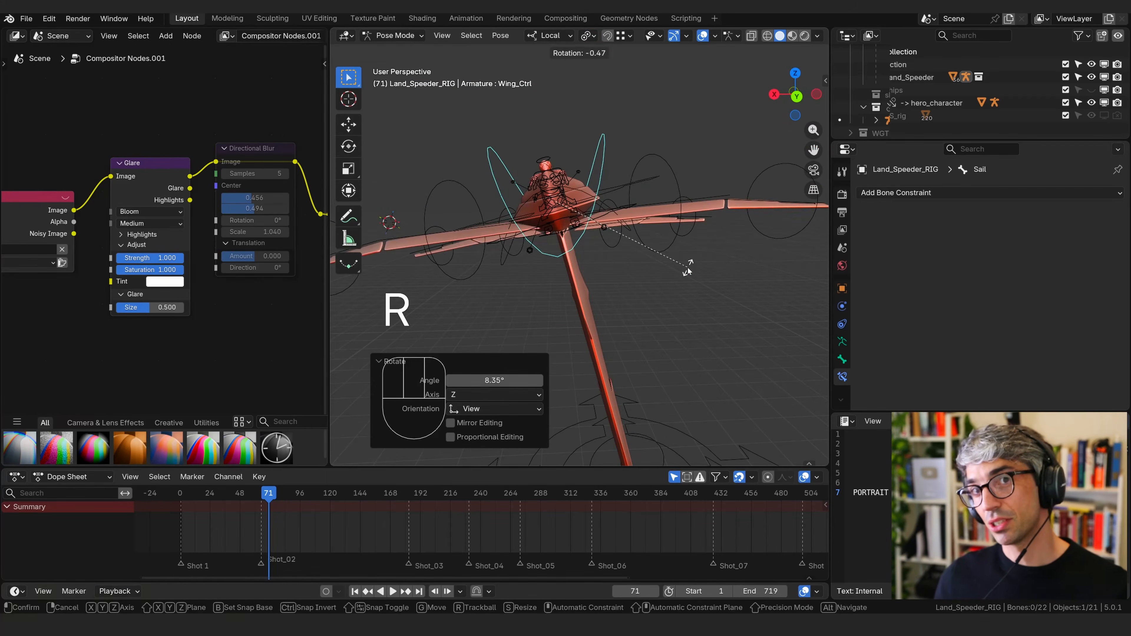
click(686, 268)
middle_drag(687, 268, 778, 277)
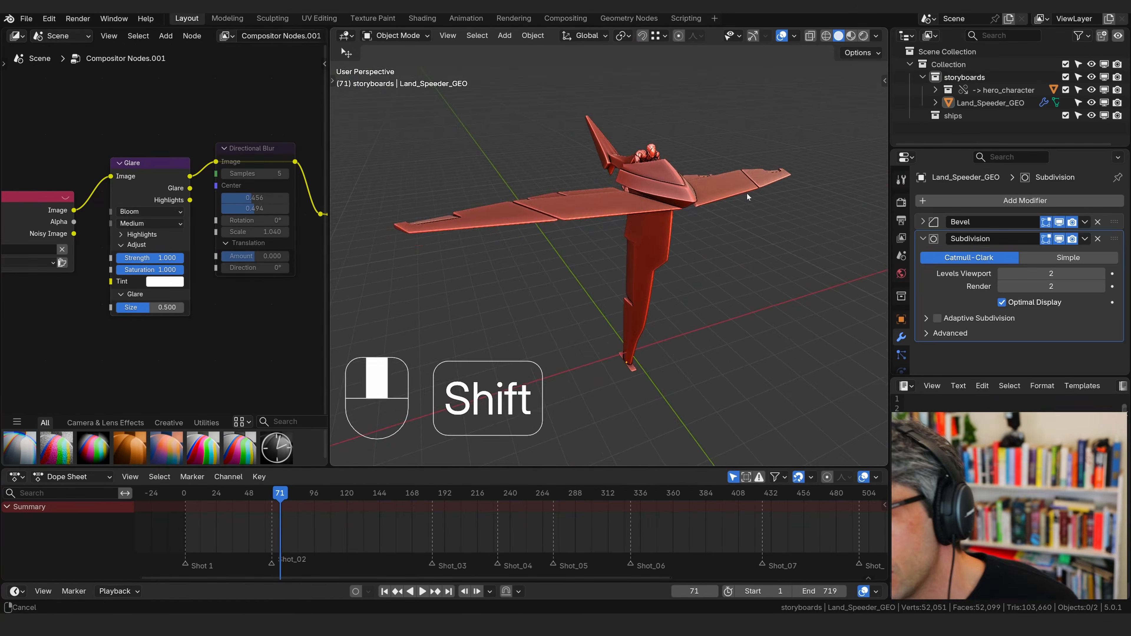
Select the Land_Speeder_GEO mesh and examine its wings, sail and cockpit from several sides along with its modifier stack
middle_drag(747, 192, 749, 266)
click(724, 217)
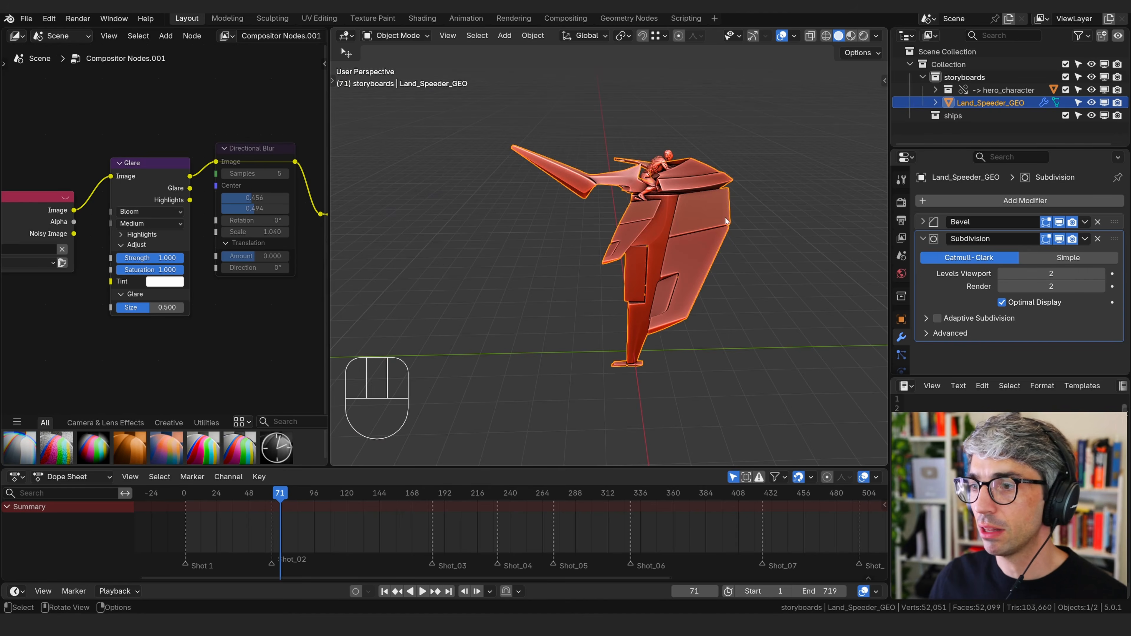
middle_drag(723, 217, 758, 227)
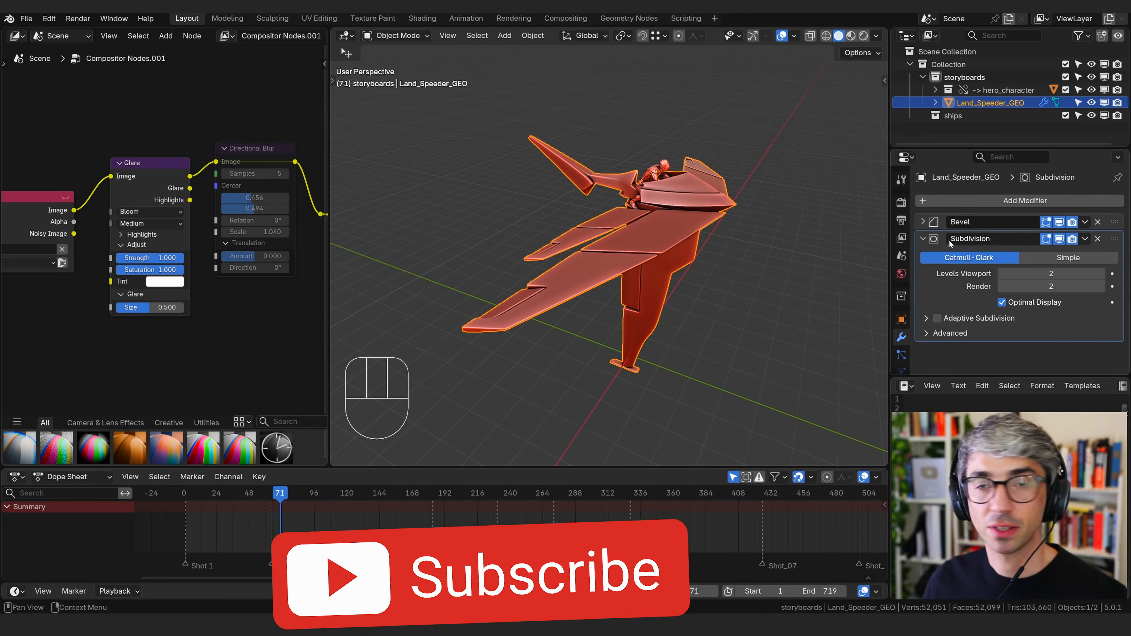
scroll(684, 227, up, 5)
middle_drag(685, 228, 730, 214)
scroll(731, 214, down, 4)
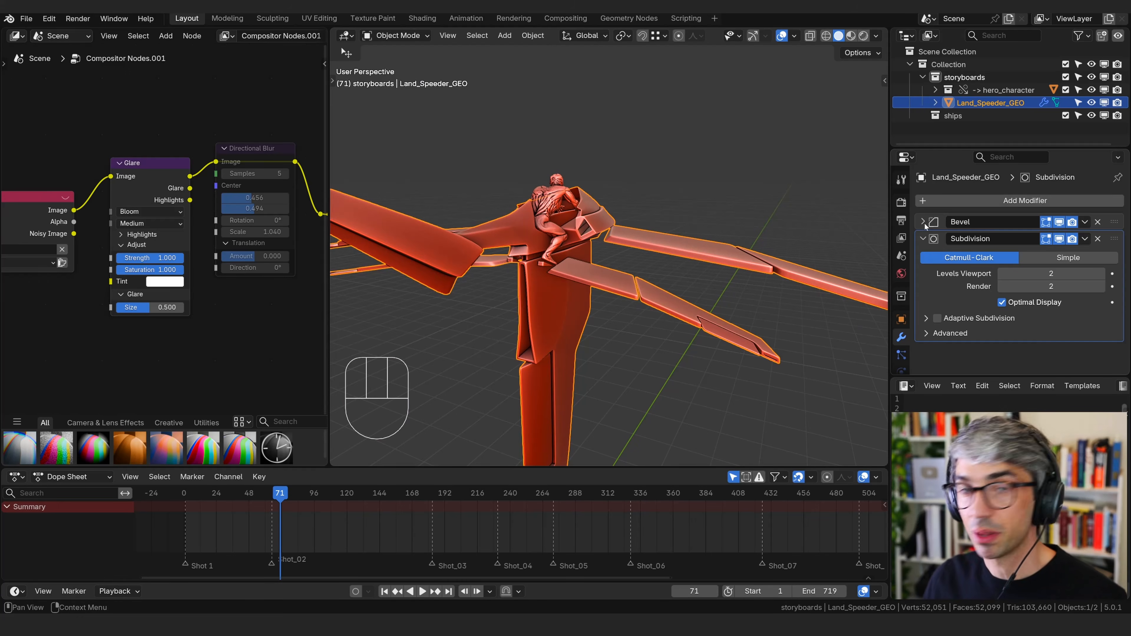
click(1085, 222)
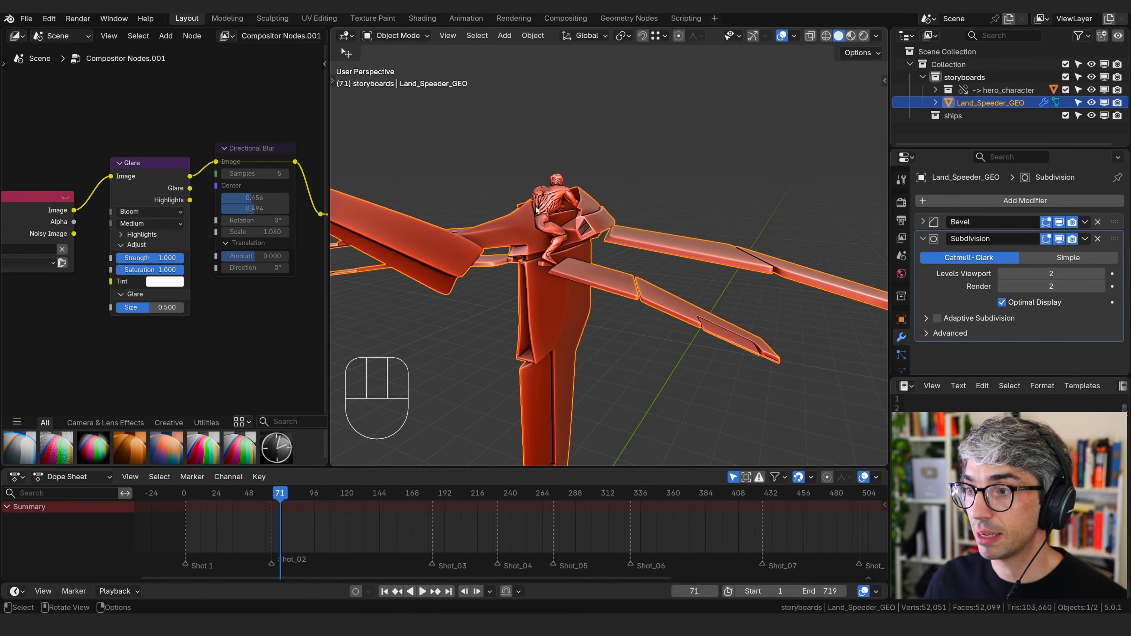
Merge all vertices of the Land_Speeder_GEO mesh by distance to remove duplicates
scroll(530, 177, down, 3)
middle_drag(613, 201, 664, 195)
key(Tab)
key(a)
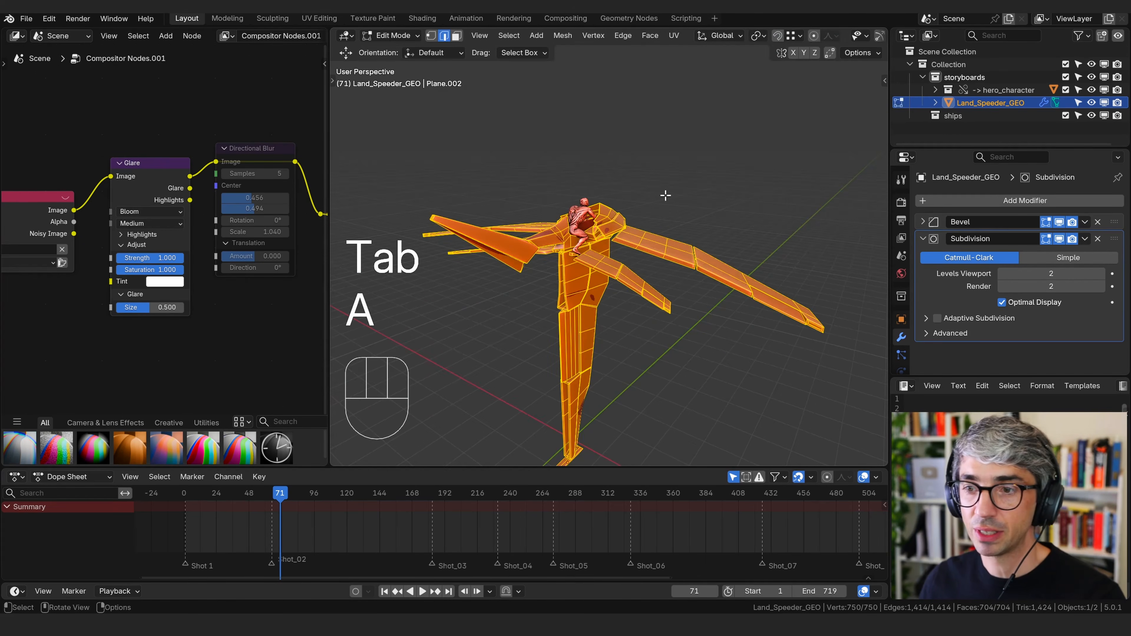
key(m)
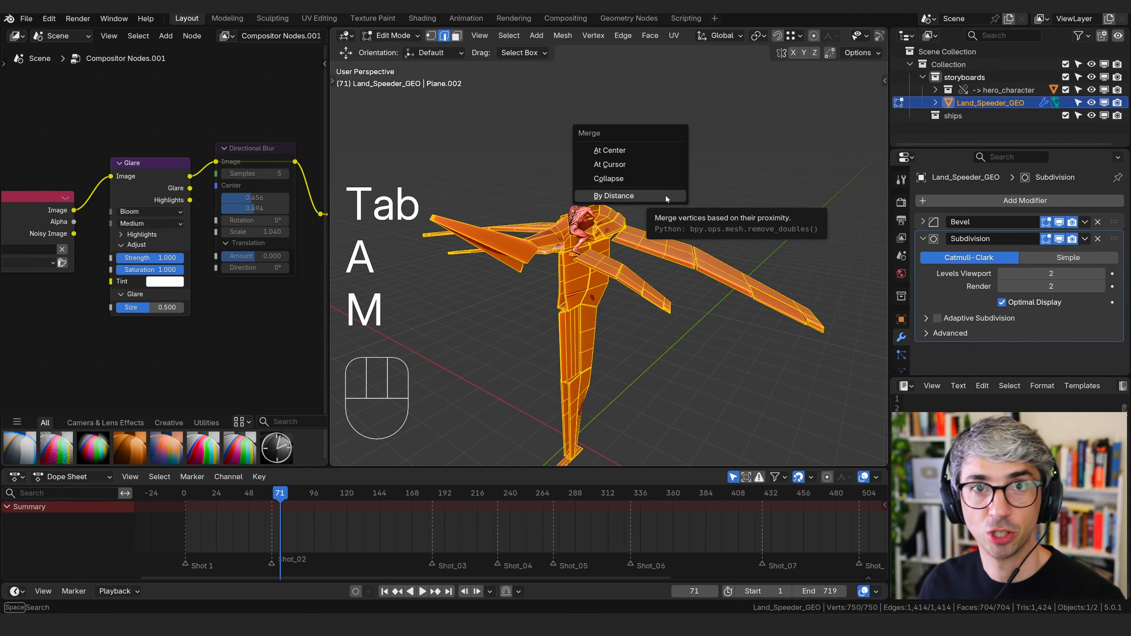
click(666, 195)
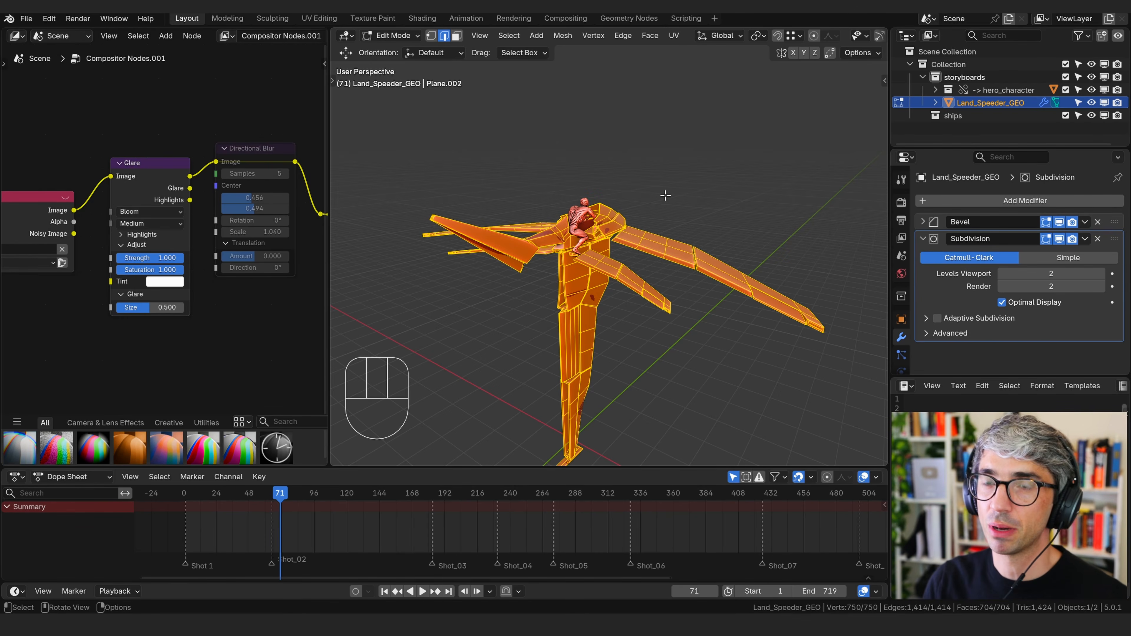
Recalculate the normals of the whole speeder mesh to the outside and return to object mode
middle_drag(783, 177, 733, 40)
scroll(832, 34, down, 5)
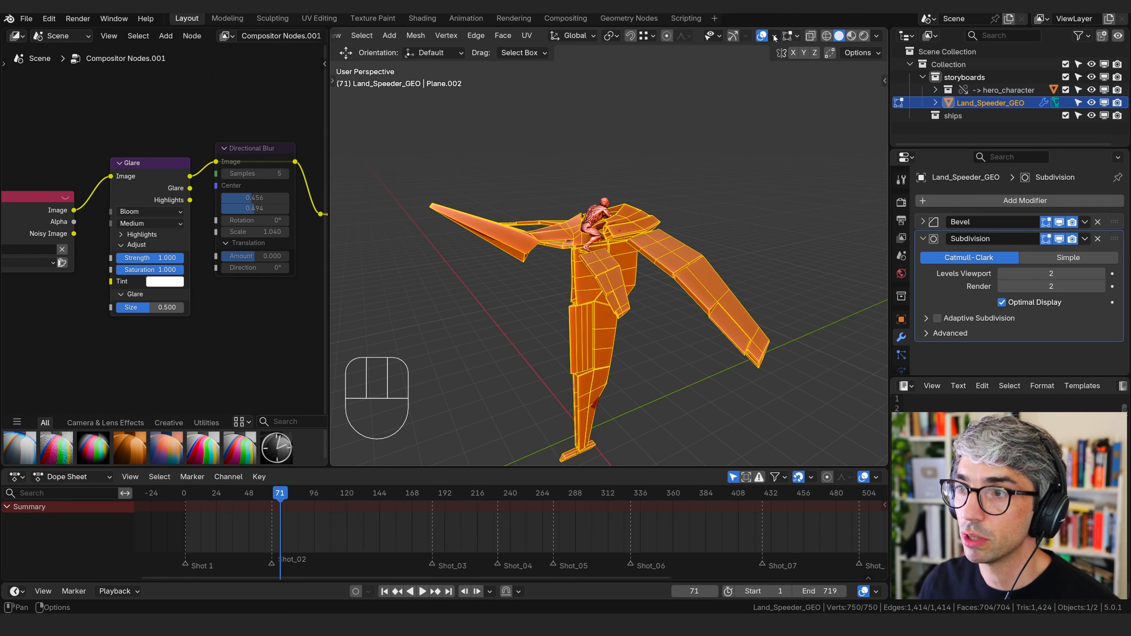
click(416, 35)
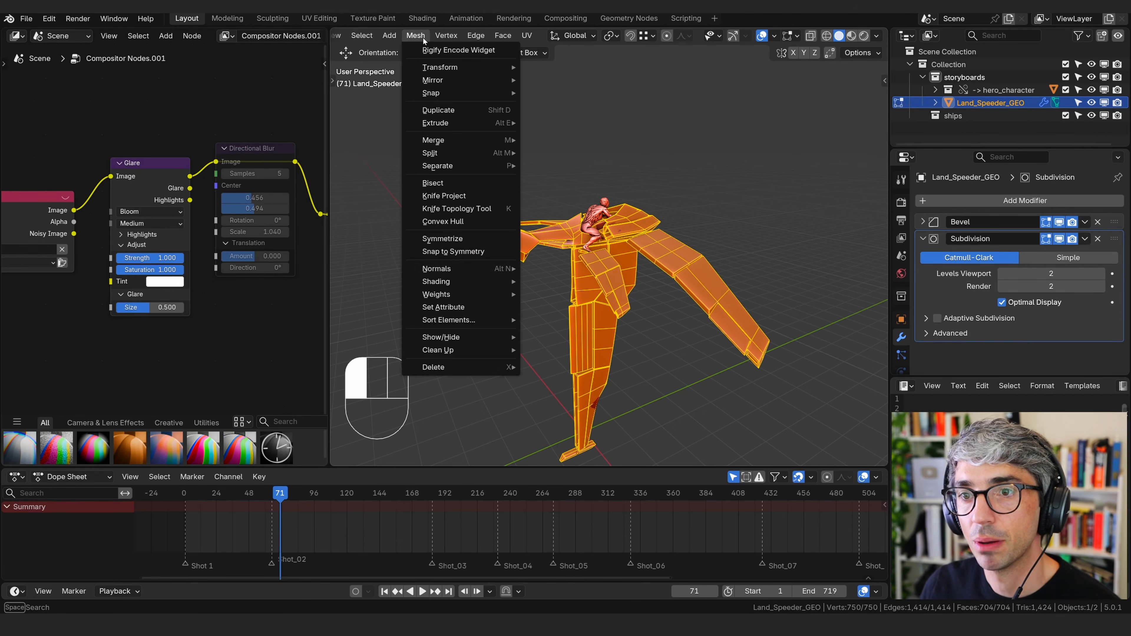
mouse_move(461, 266)
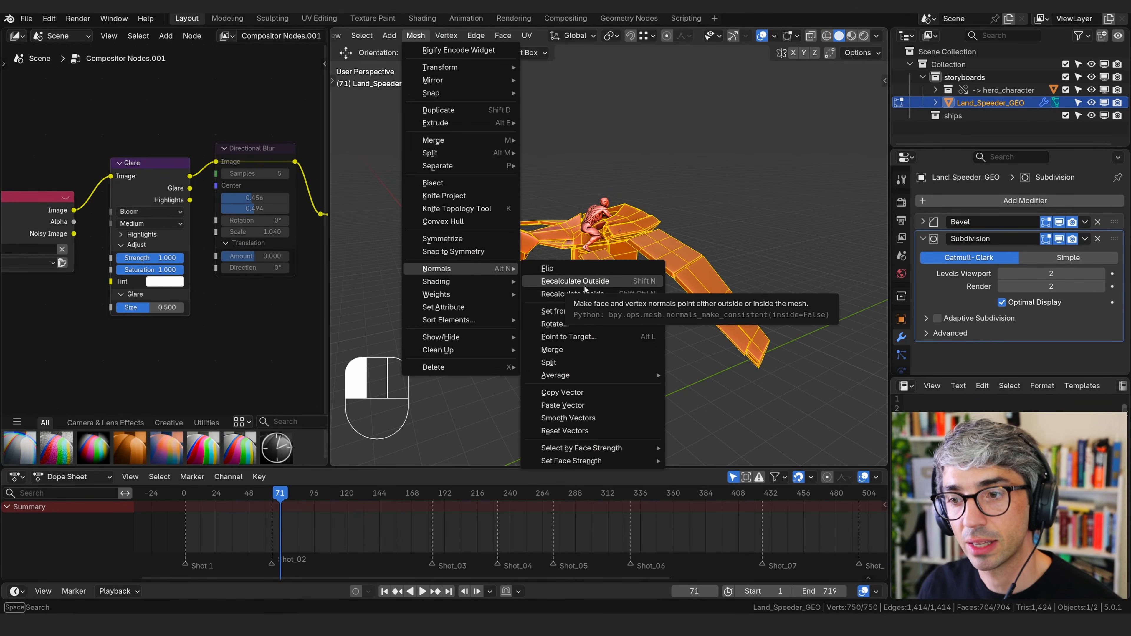
click(585, 288)
key(Tab)
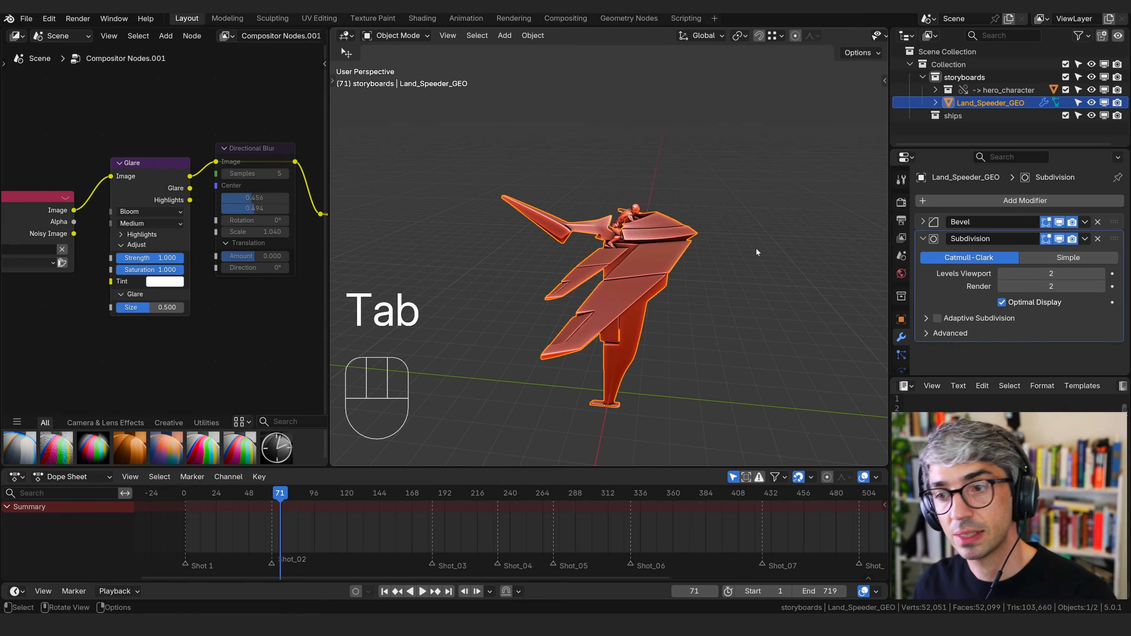
Separate the linked rudder flap in the middle of the speeder's vertical sail into its own object
middle_drag(686, 242, 680, 265)
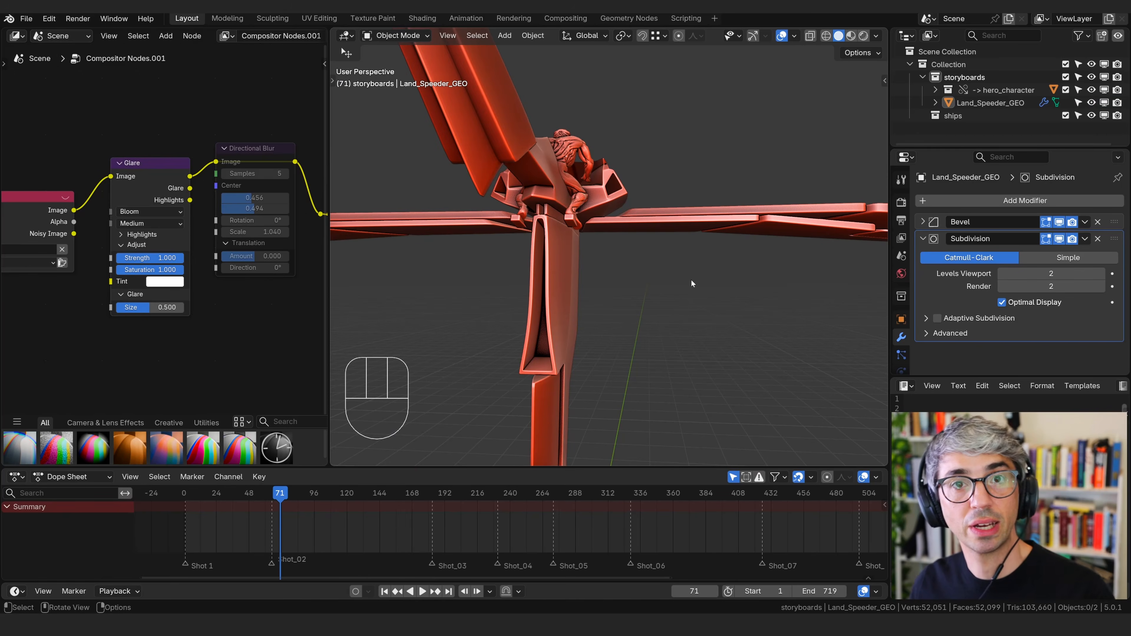
scroll(691, 280, down, 5)
mouse_move(674, 278)
shift+middle_down()
mouse_move(662, 197)
mouse_move(664, 252)
mouse_move(584, 229)
mouse_move(605, 271)
mouse_move(672, 277)
shift+middle_up()
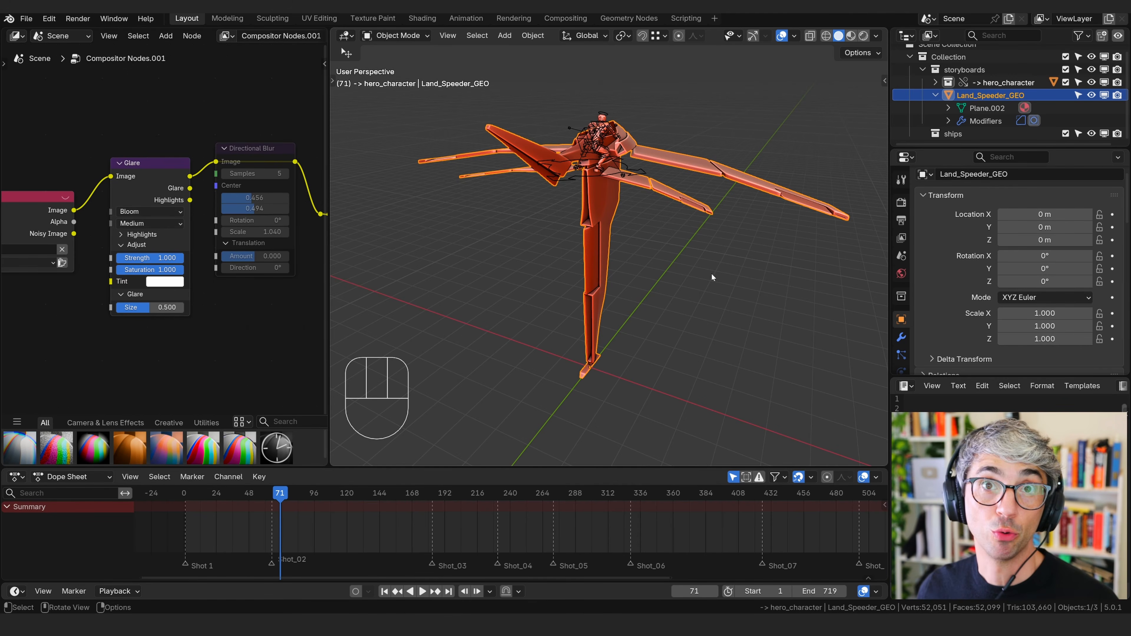
mouse_move(711, 277)
middle_down()
mouse_move(684, 230)
mouse_move(641, 235)
mouse_move(645, 259)
mouse_move(705, 260)
middle_up()
key(Tab)
scroll(662, 291, up, 5)
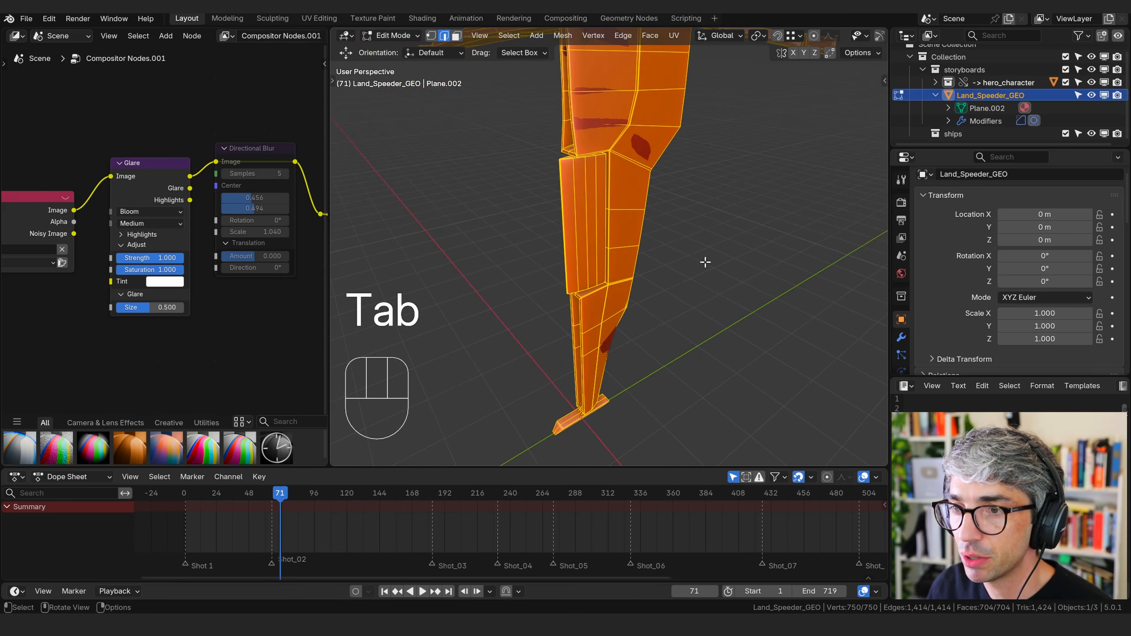
key(alt+a)
middle_drag(697, 218, 636, 265)
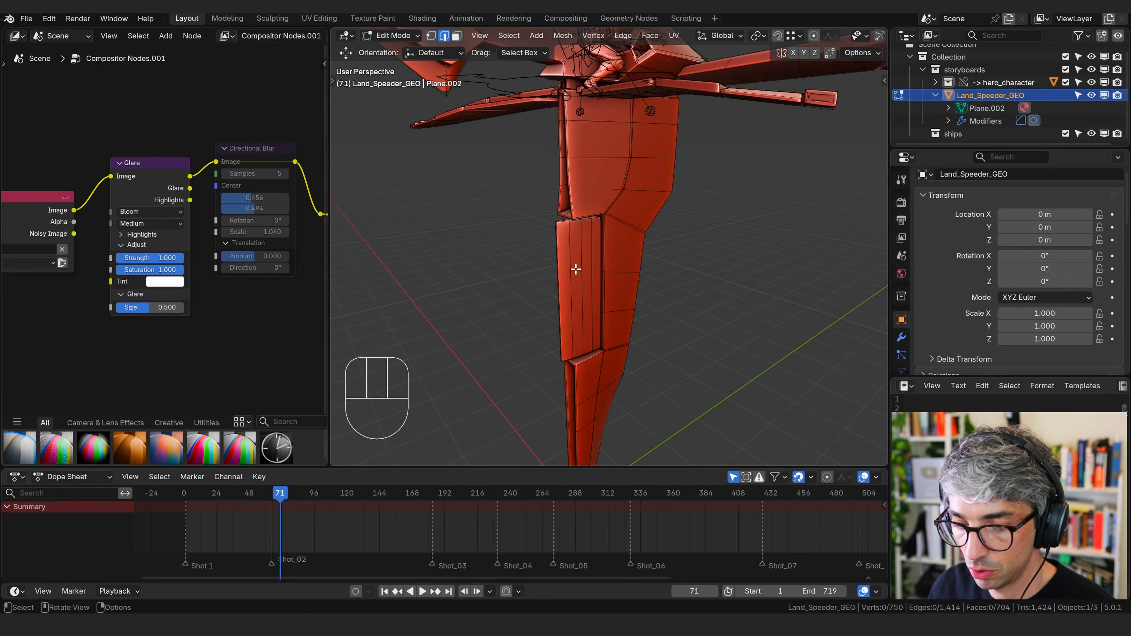
key(l)
middle_drag(576, 269, 677, 232)
key(p)
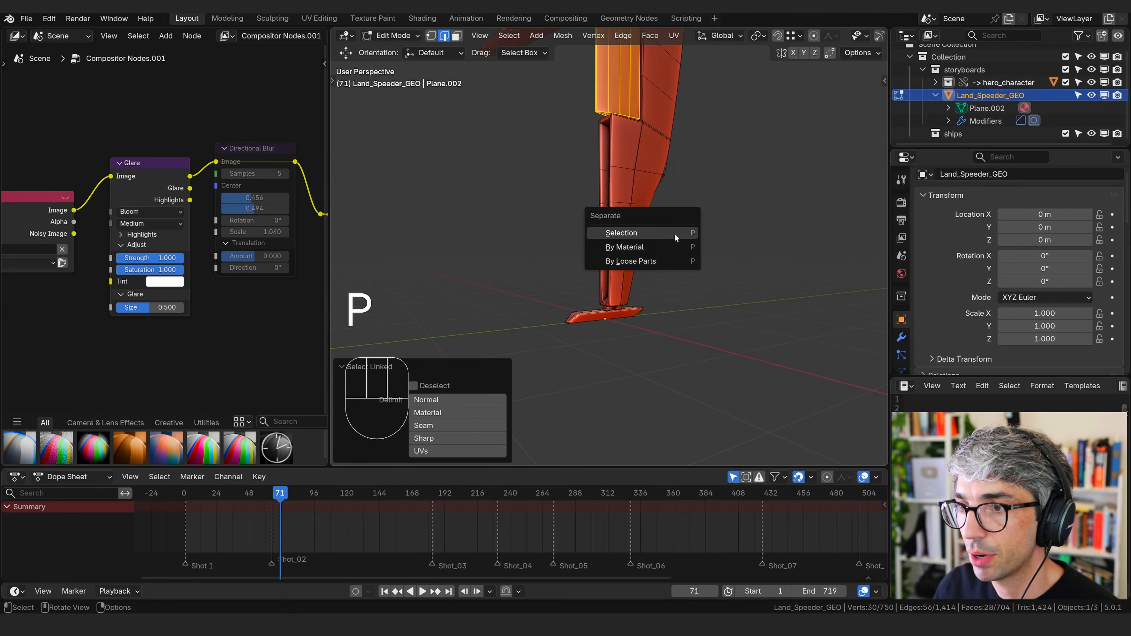
click(676, 235)
Separate the linked foot piece at the lower end of the sail into its own object
shift+middle_drag(748, 129, 721, 322)
middle_drag(652, 301, 719, 305)
middle_drag(593, 264, 688, 299)
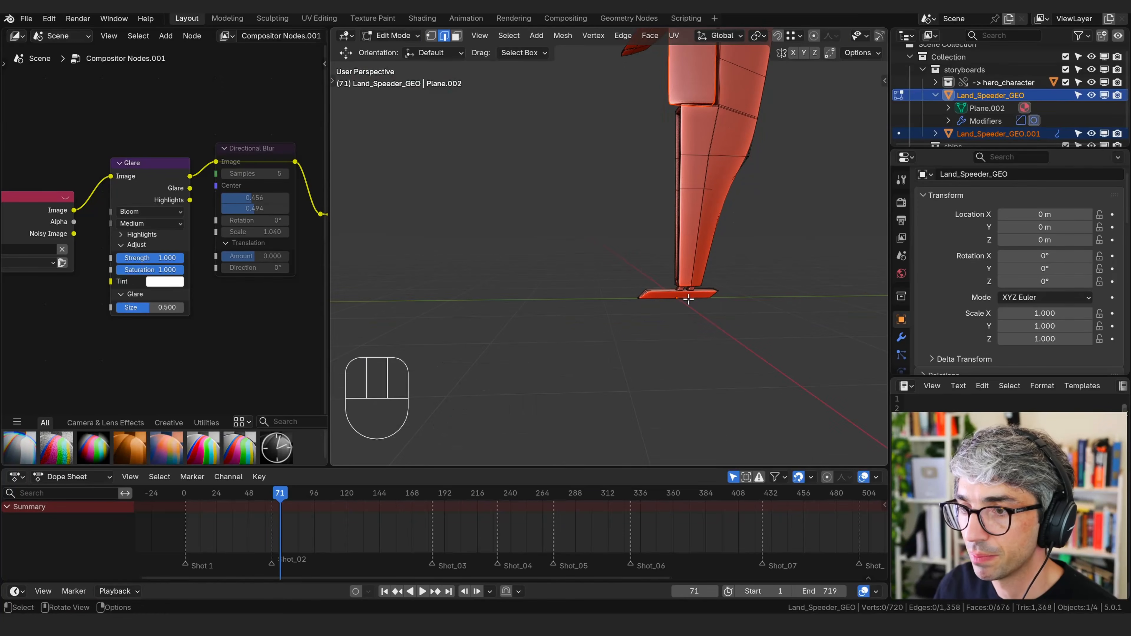
click(689, 299)
middle_drag(793, 295, 636, 281)
key(l)
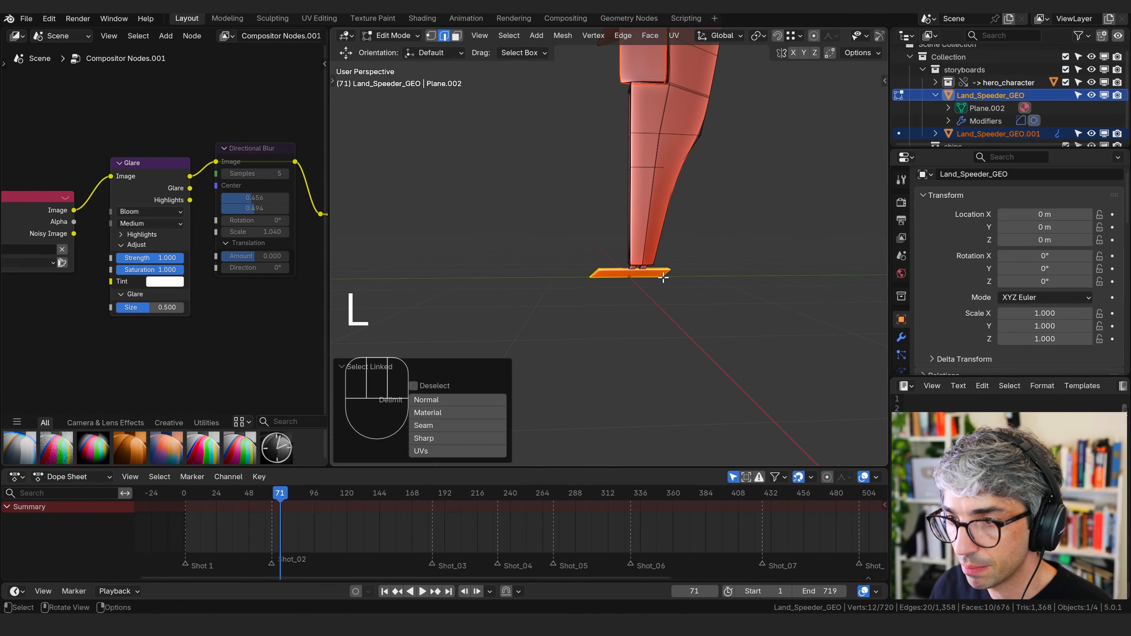
key(p)
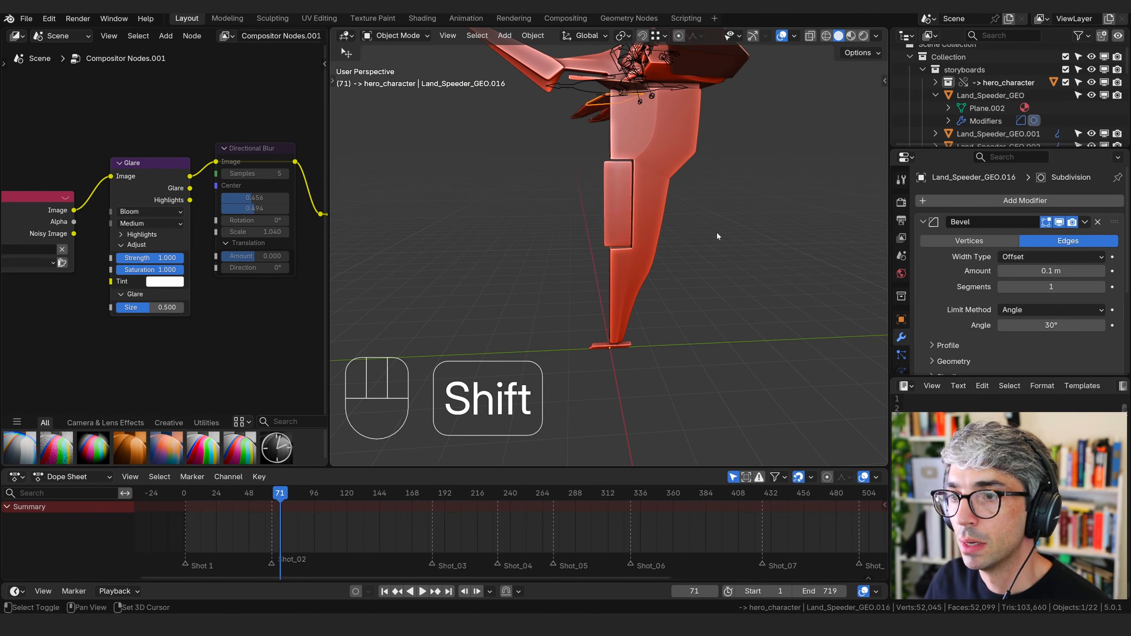
Snap the 3D cursor to the world origin and turn on the 3D Cursor overlay
key(shift+s)
click(712, 264)
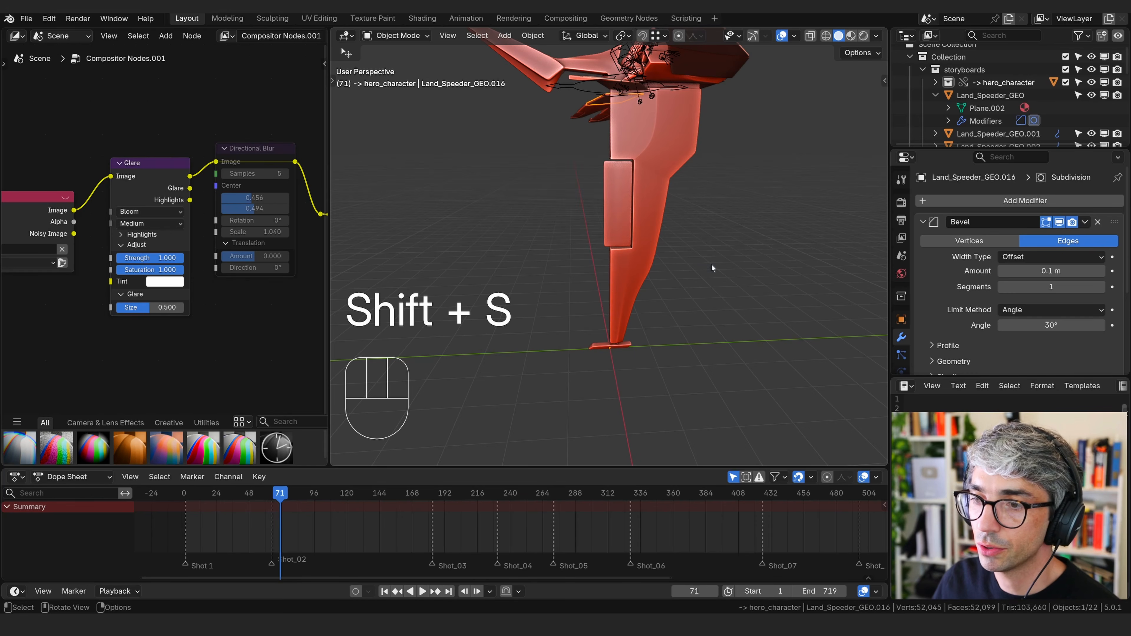
click(617, 260)
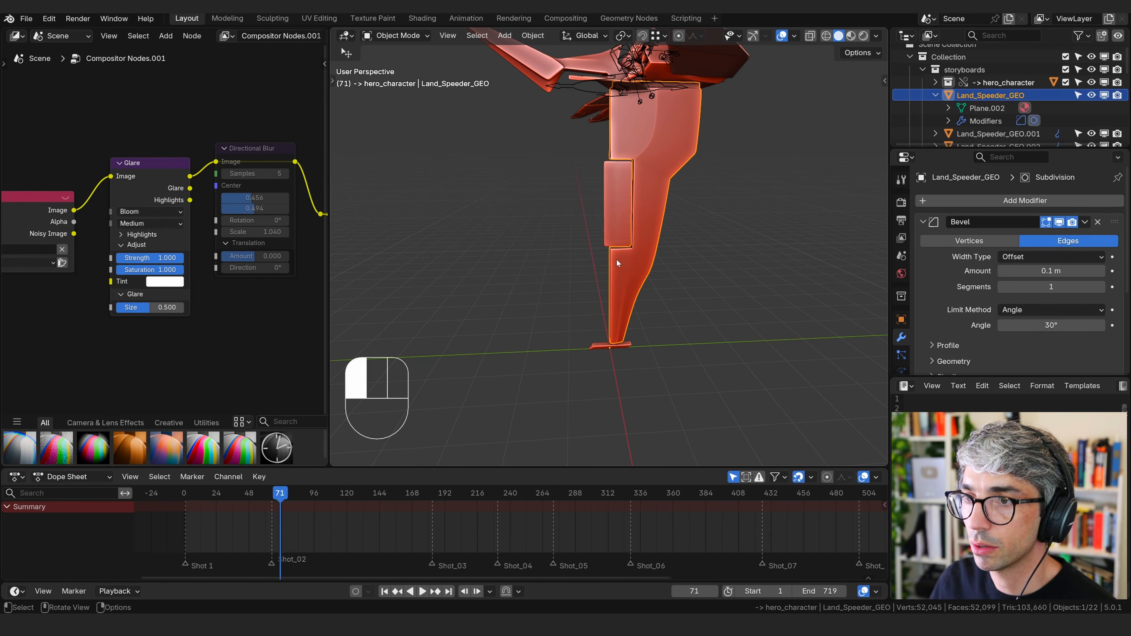
click(795, 37)
click(801, 126)
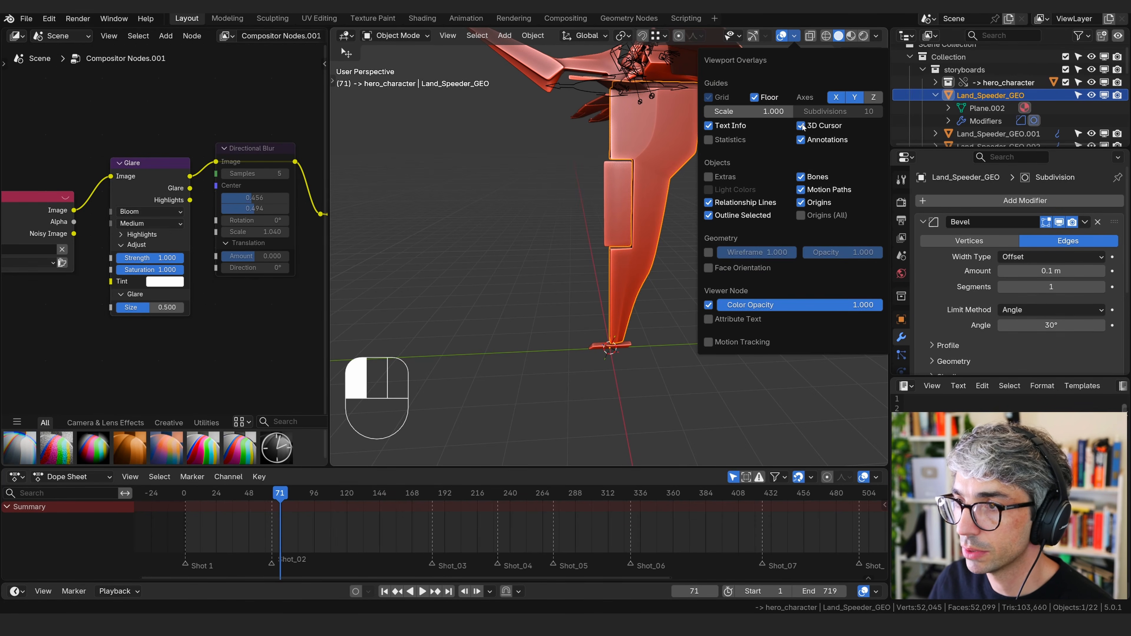
Add an armature at the 3D cursor and rename it Land_Speeder_RIG
shift+middle_drag(760, 171, 702, 200)
key(shift+a)
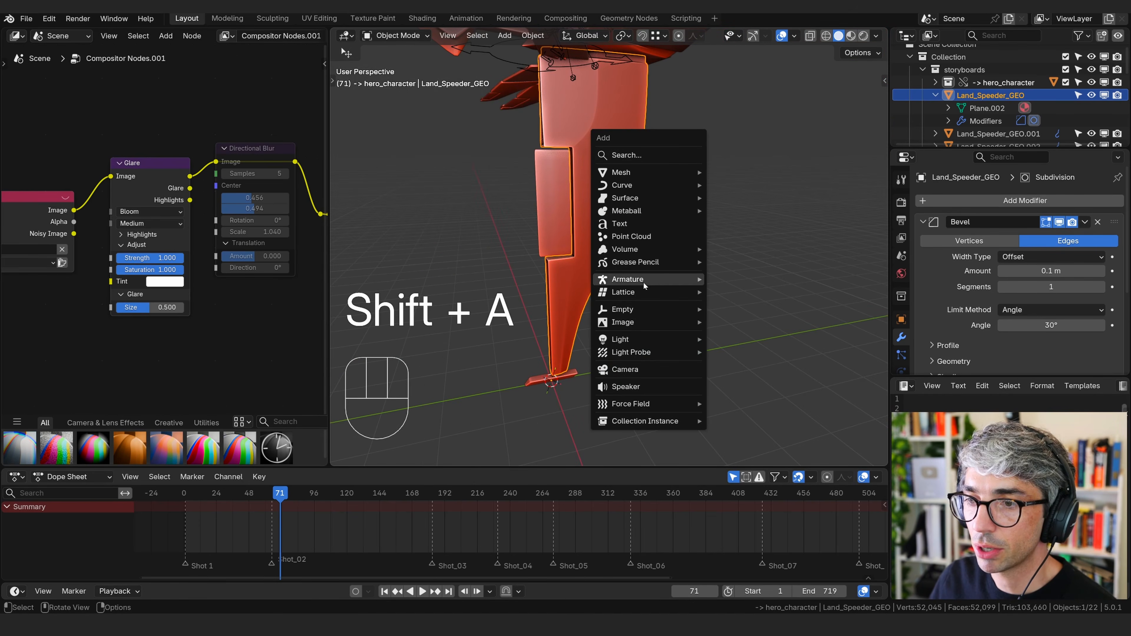
mouse_move(643, 280)
click(748, 280)
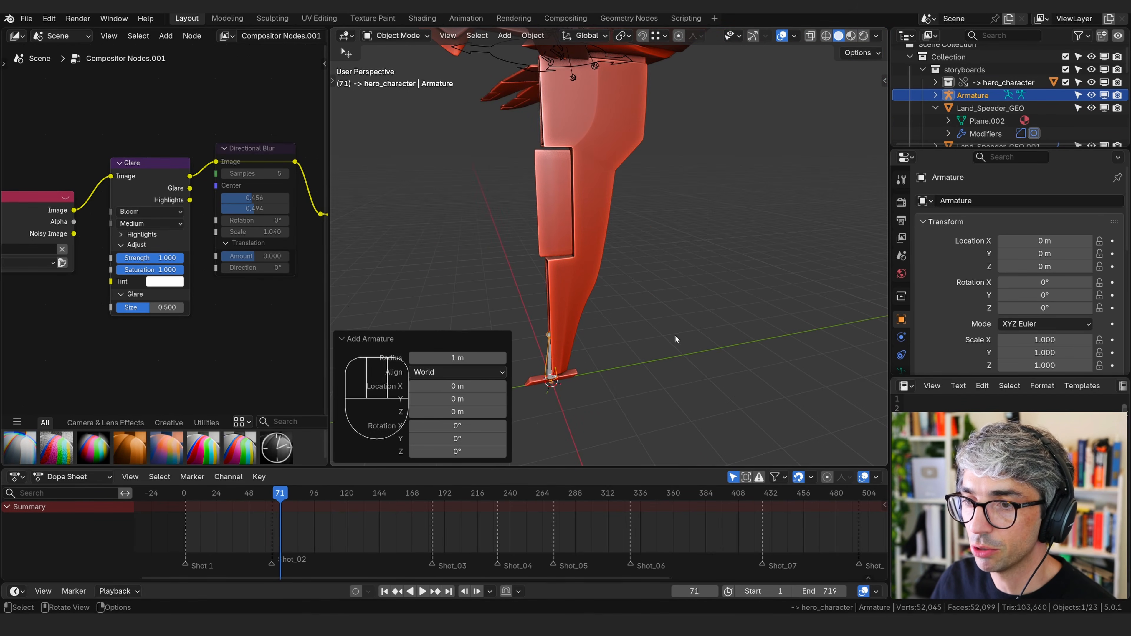
shift+middle_drag(675, 335, 740, 284)
double_click(974, 92)
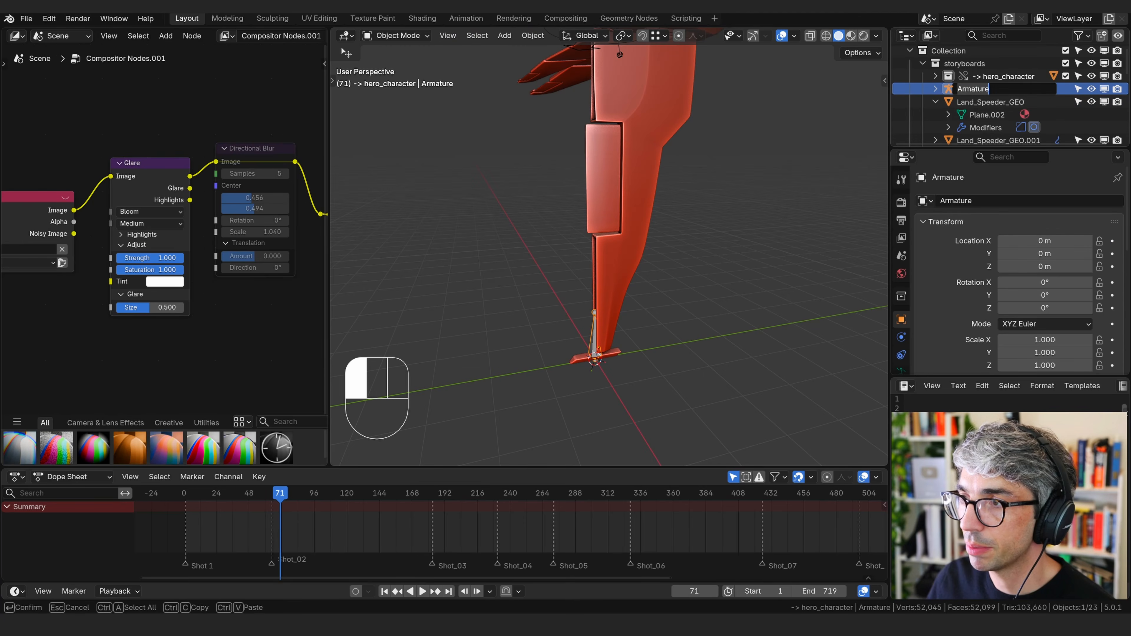
text(Land)
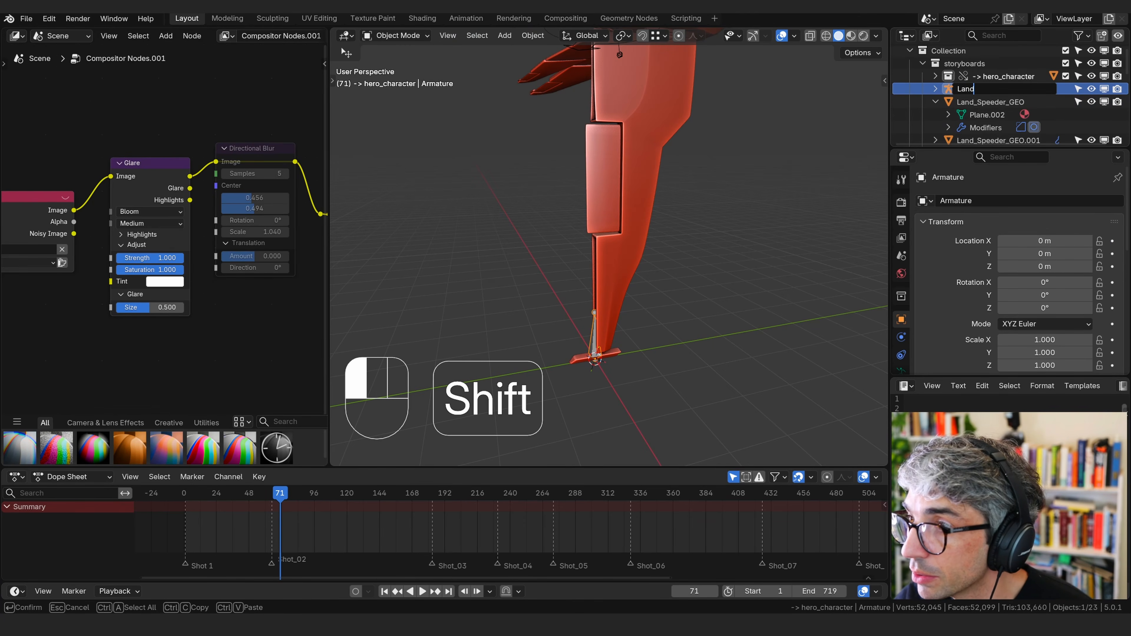
text(_Speeder_RIG)
key(Return)
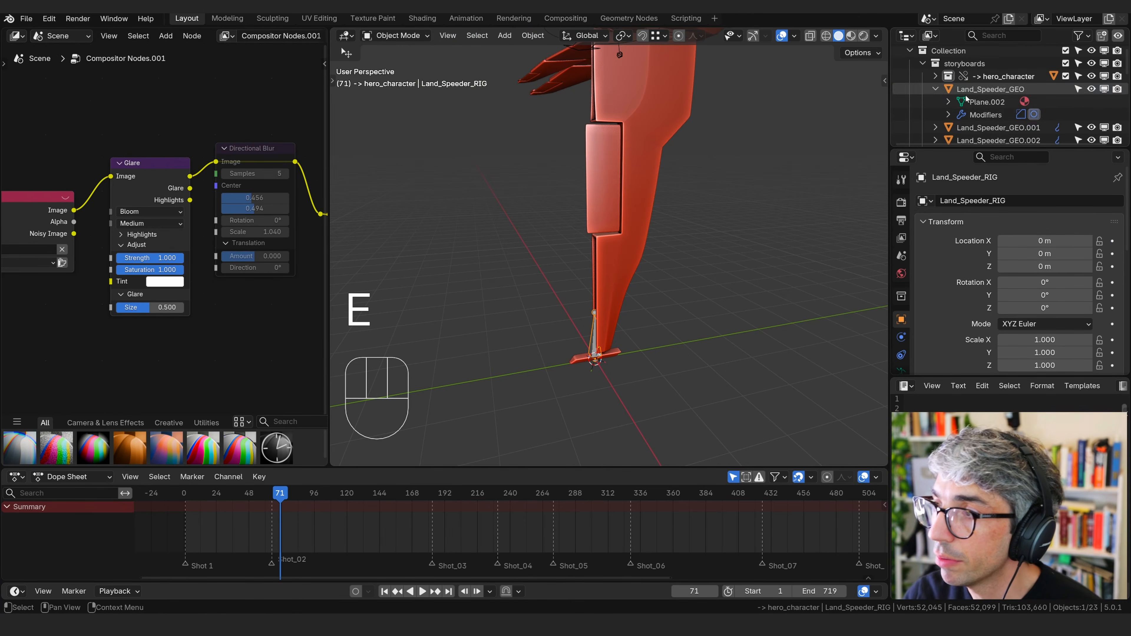
Rename the foot piece's mesh object at the sail's lower end, removing its numeric suffix and inserting Skate before GEO
middle_drag(557, 312, 610, 344)
click(609, 344)
key(KP_Decimal)
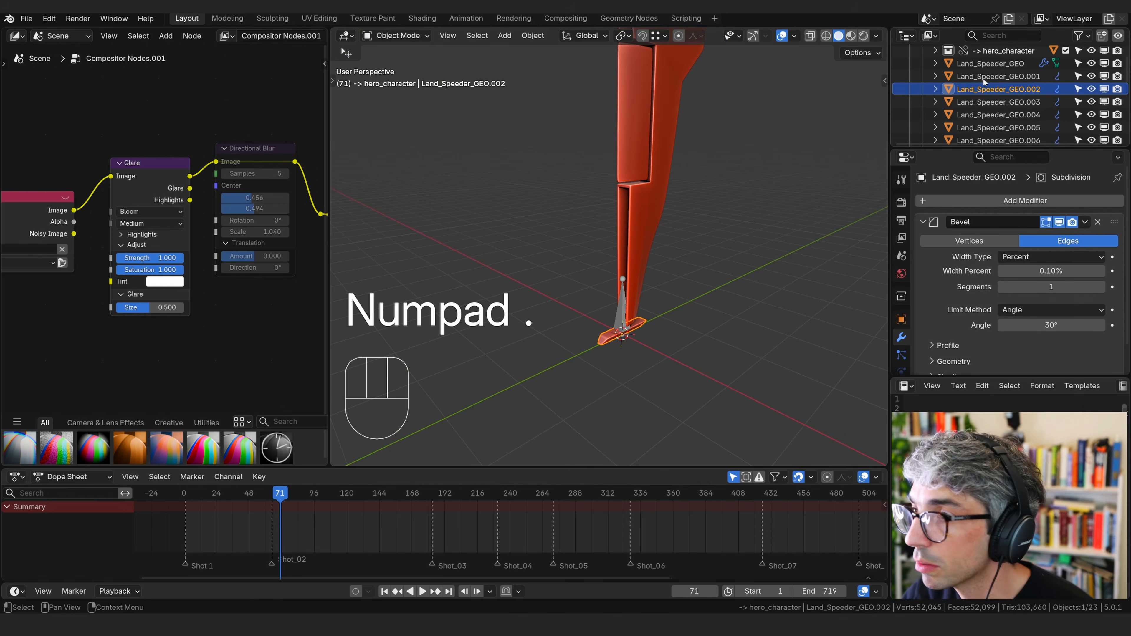
key(F2)
key(BackSpace)
key(BackSpace)
key(BackSpace)
key(BackSpace)
key(Left)
key(Left)
key(Left)
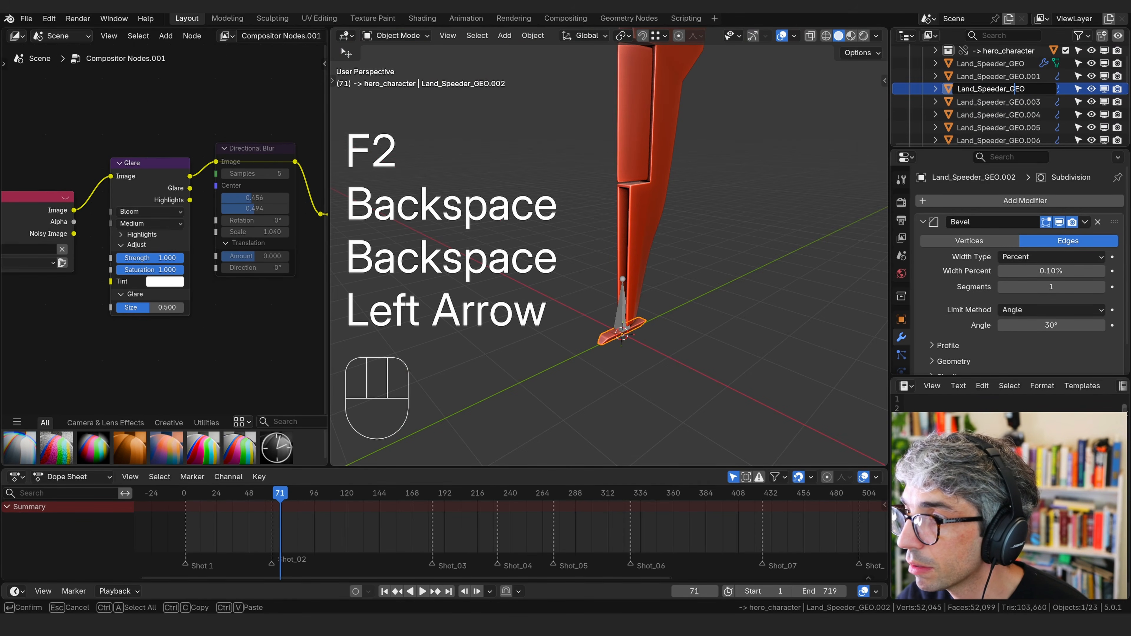
text(Ska)
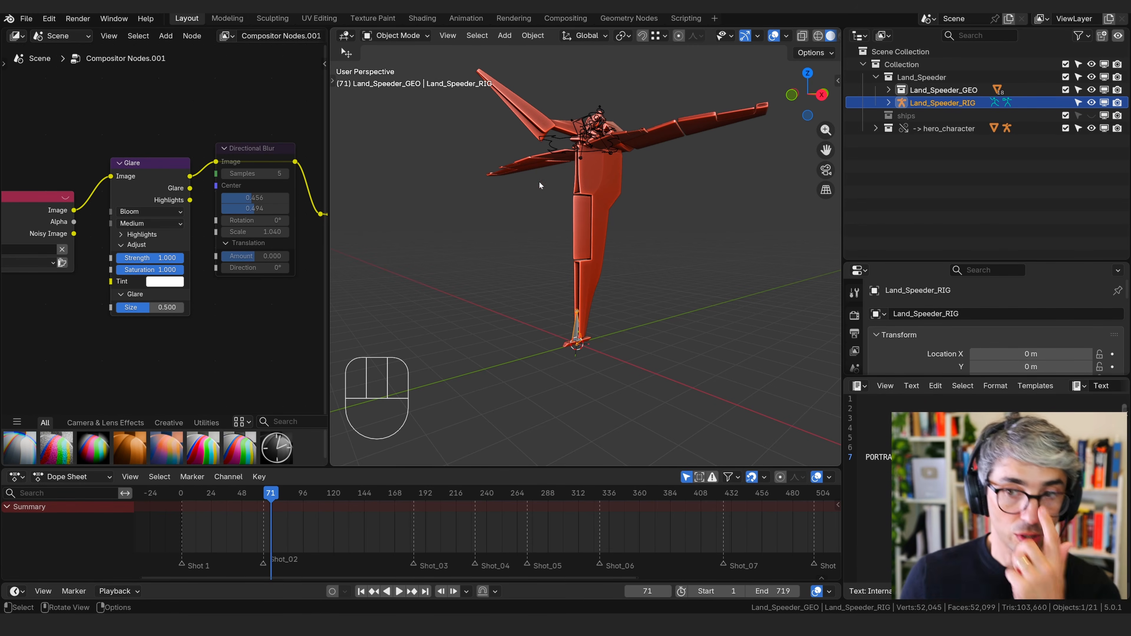
Put the Land_Speeder_RIG armature into Edit Mode and rename its single bone Root
shift+middle_drag(698, 286, 637, 276)
middle_drag(637, 277, 692, 286)
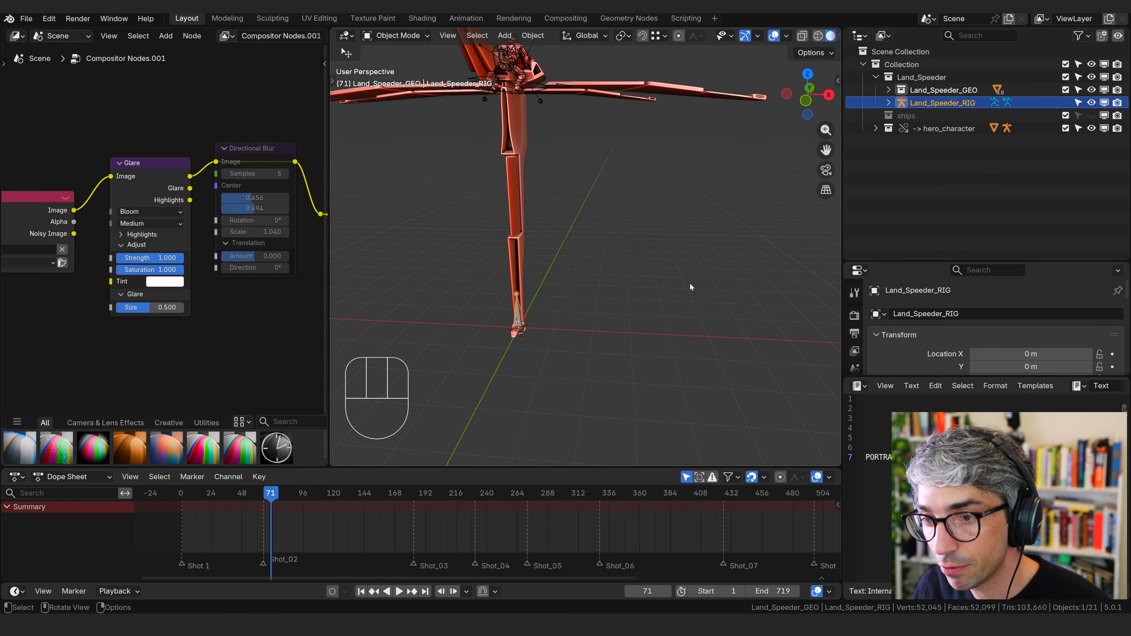
middle_drag(616, 274, 628, 272)
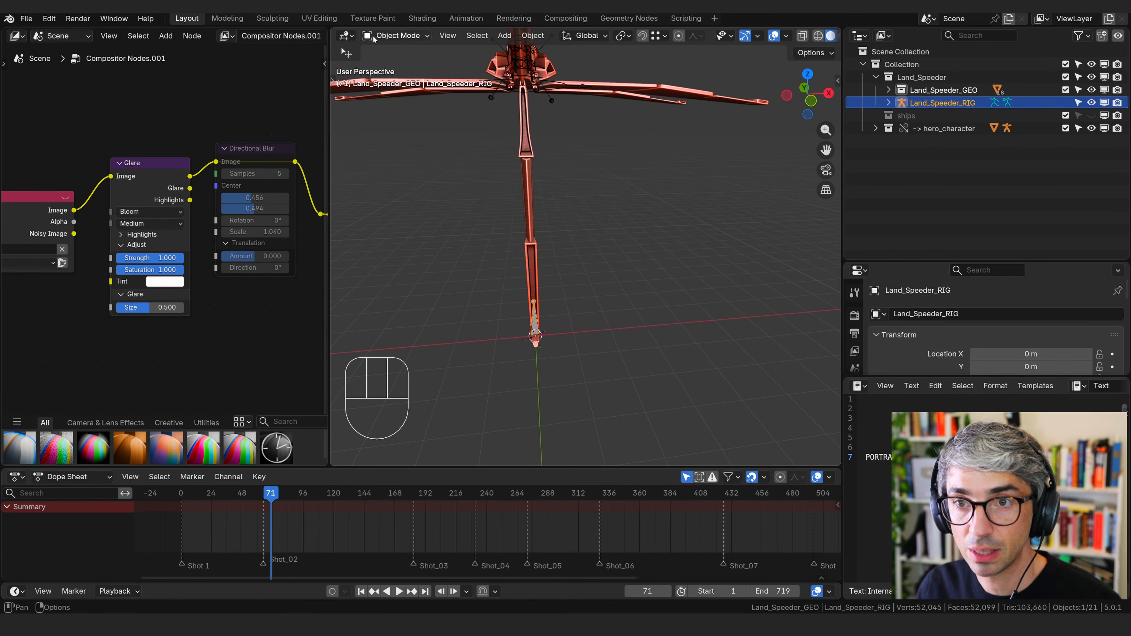
click(394, 35)
click(396, 64)
middle_drag(526, 290, 752, 294)
click(889, 103)
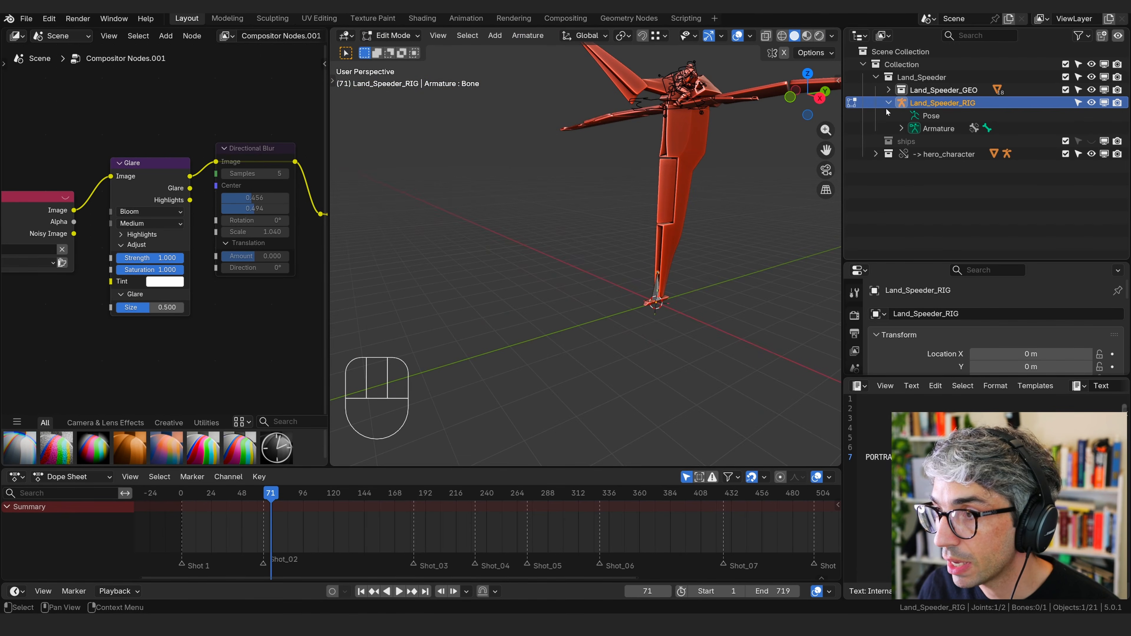
drag(844, 112, 782, 111)
click(840, 128)
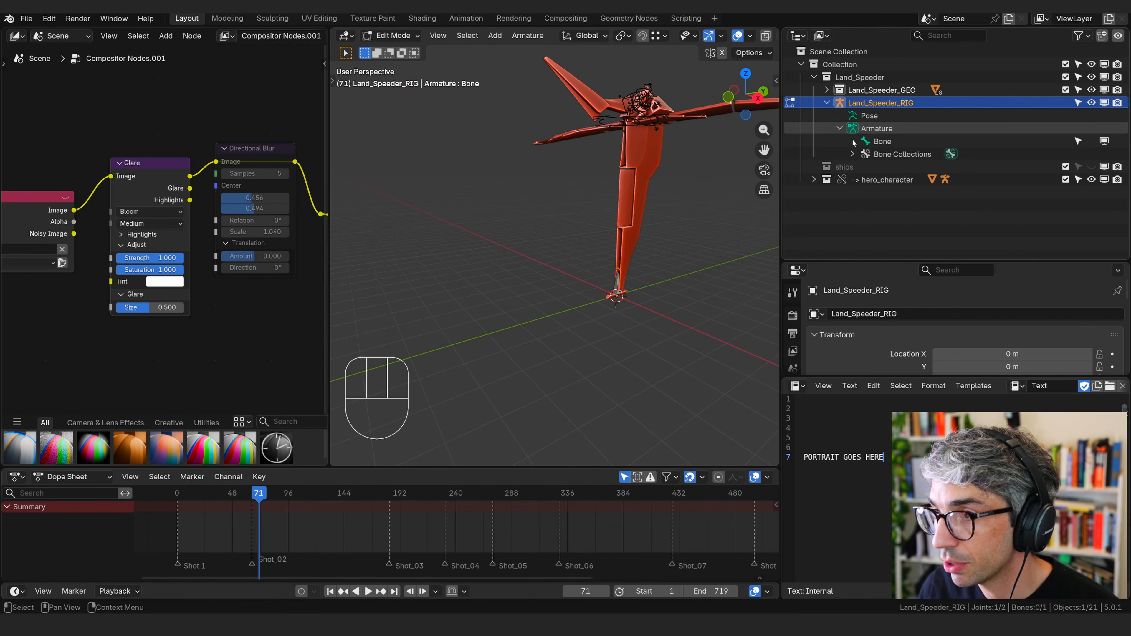
click(882, 142)
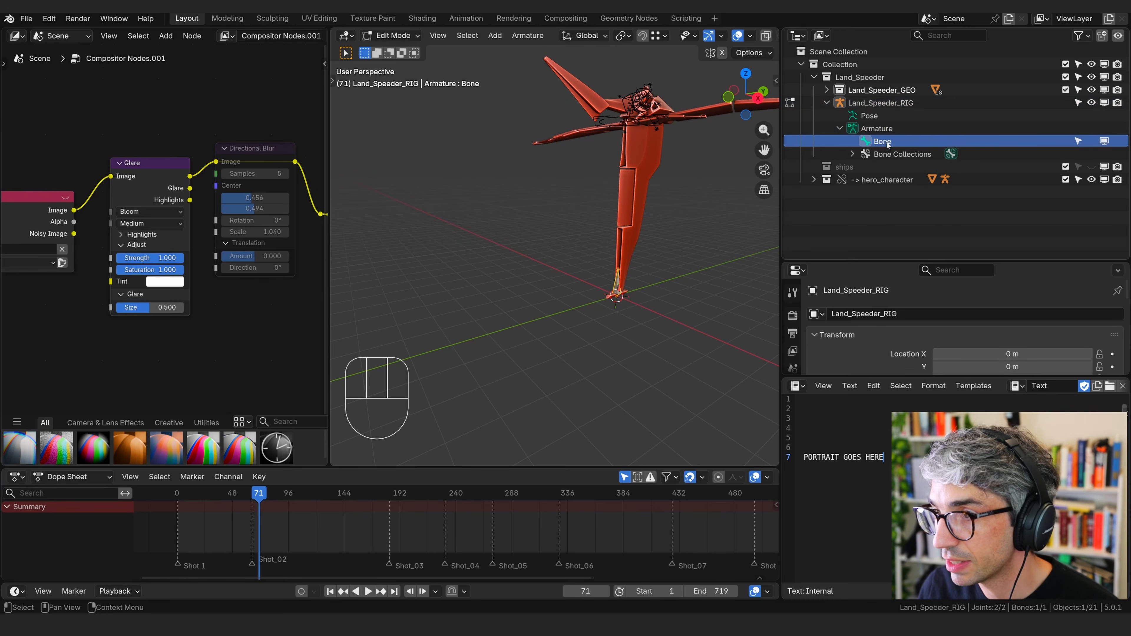
drag(855, 262, 867, 222)
double_click(993, 141)
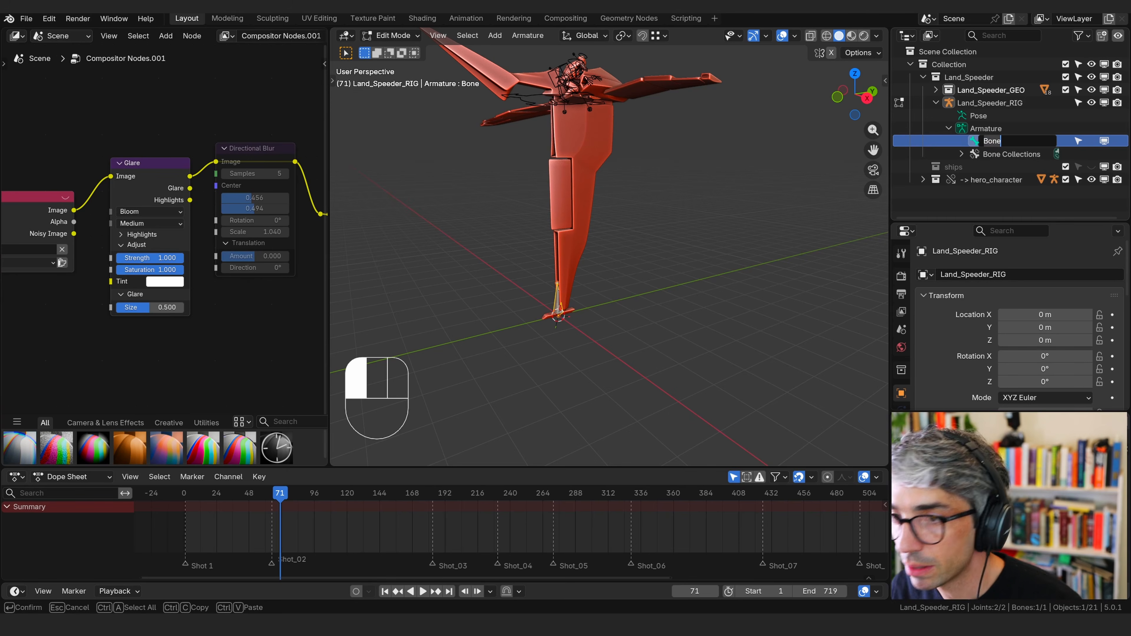
text(Root)
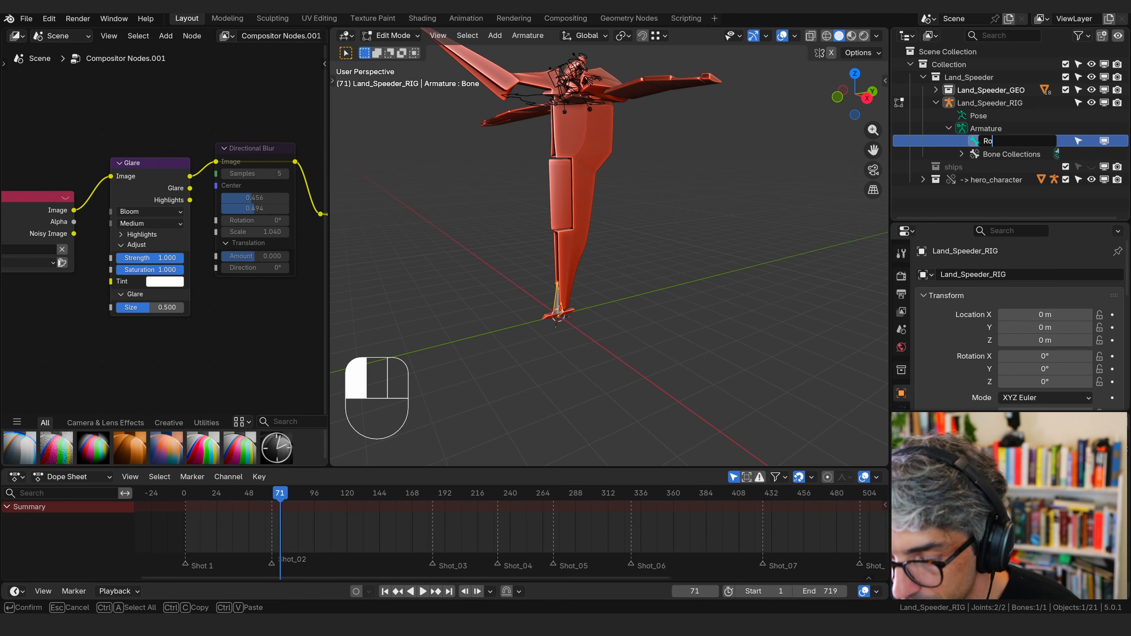
key(Return)
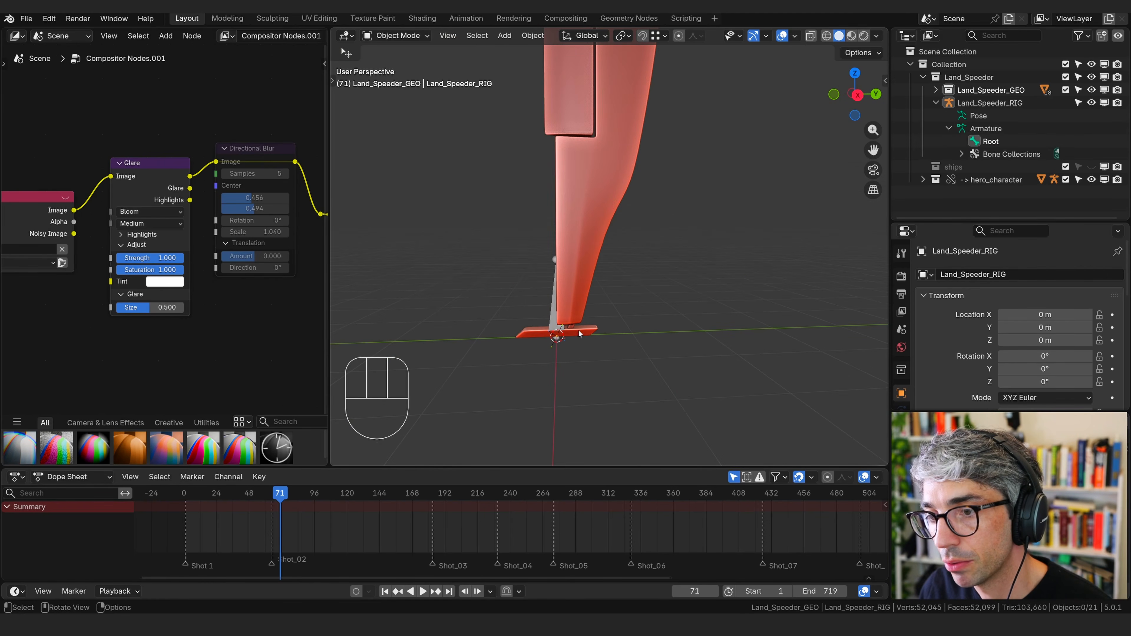
Duplicate the Root bone to a spot beside the sail's lower end and rotate the copy -90° about the X axis
middle_drag(624, 289, 649, 227)
key(shift+a)
key(Tab)
shift+middle_drag(687, 271, 681, 241)
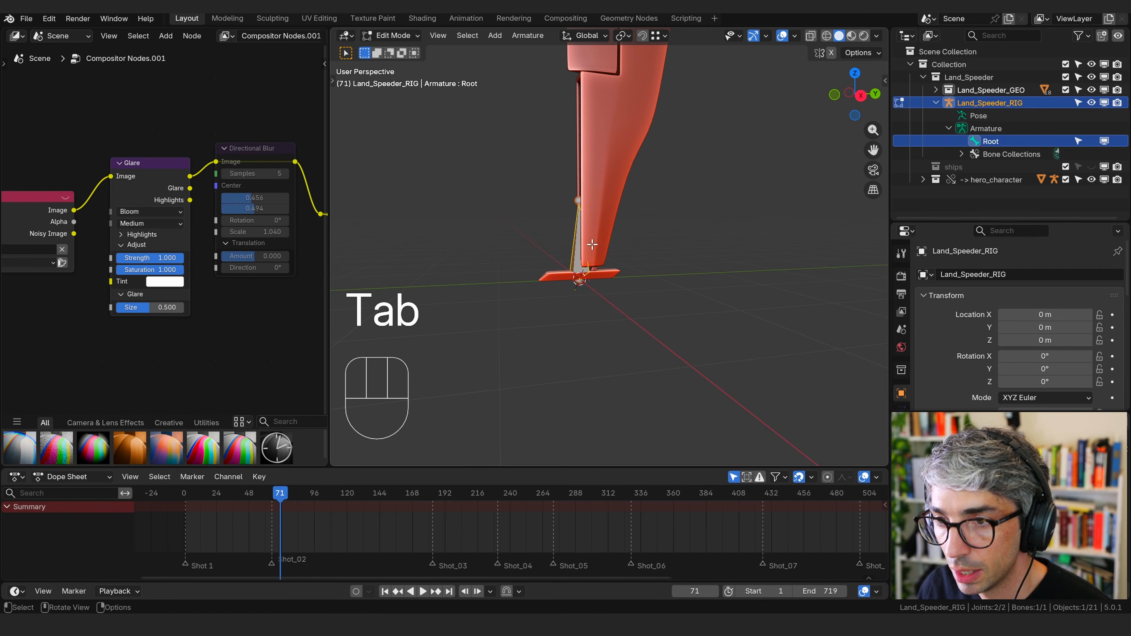
key(shift+d)
click(649, 236)
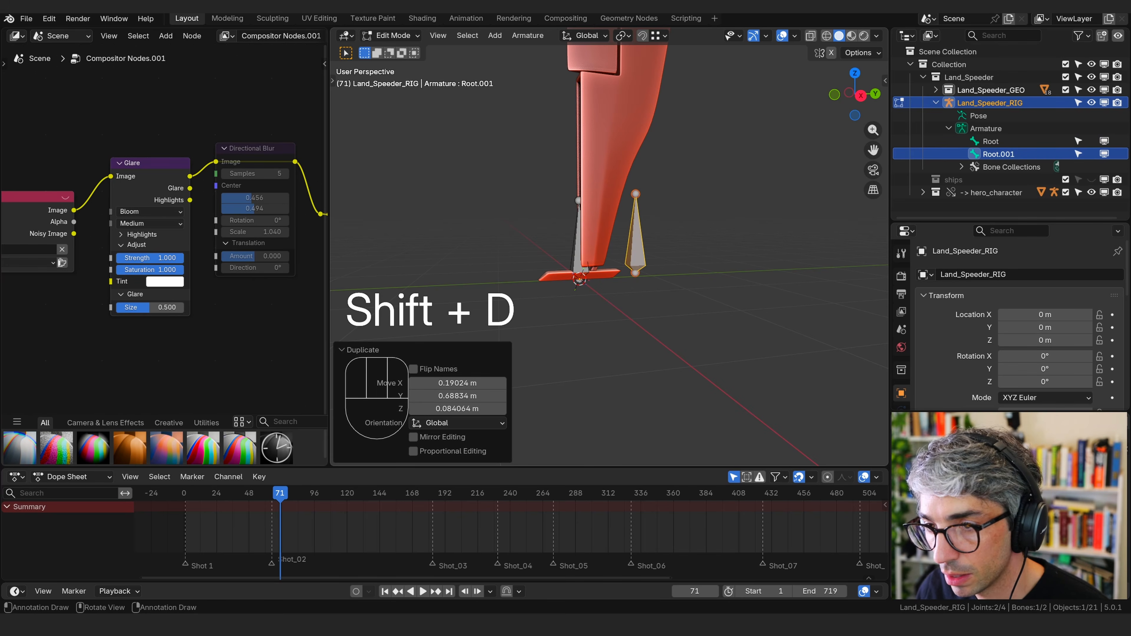
key(r)
key(x)
key(KP_9)
key(KP_0)
key(Return)
Lower the duplicated bone about 0.49 m along Z and line it up lengthwise with the foot piece
scroll(902, 356, down, 3)
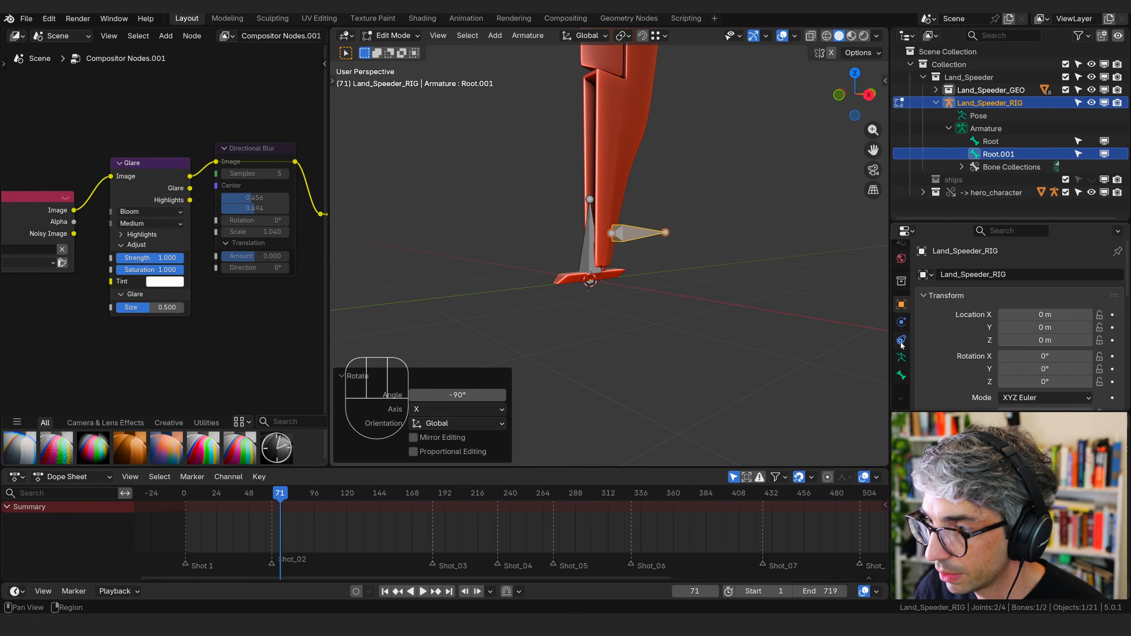
click(901, 376)
key(g)
key(z)
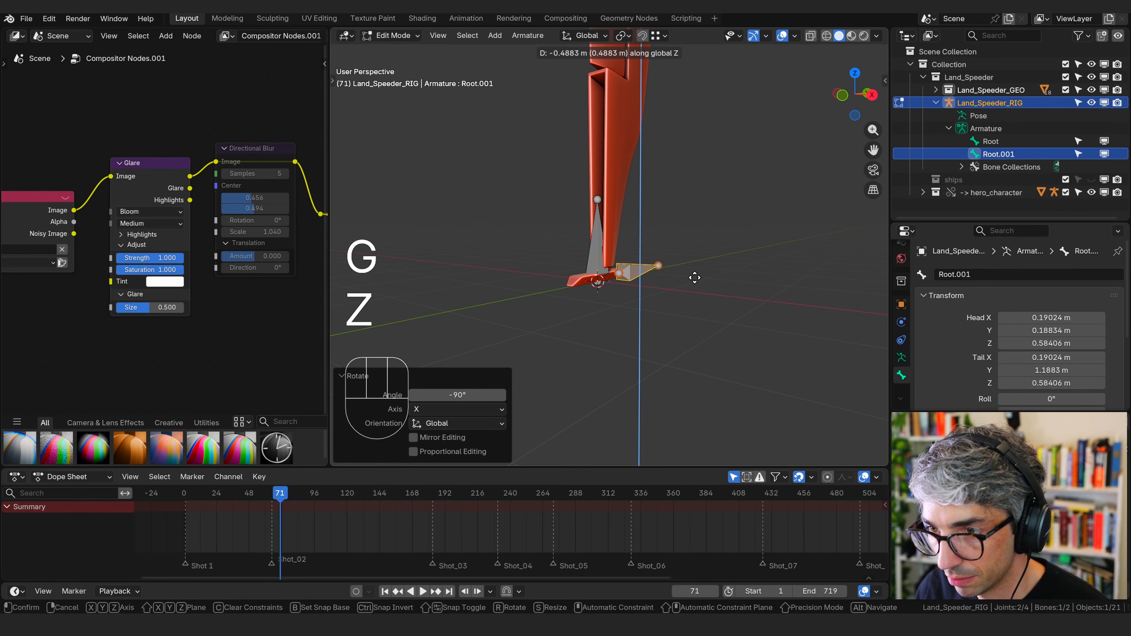
click(695, 277)
mouse_move(695, 278)
middle_down()
mouse_move(657, 247)
mouse_move(735, 252)
mouse_move(696, 262)
middle_up()
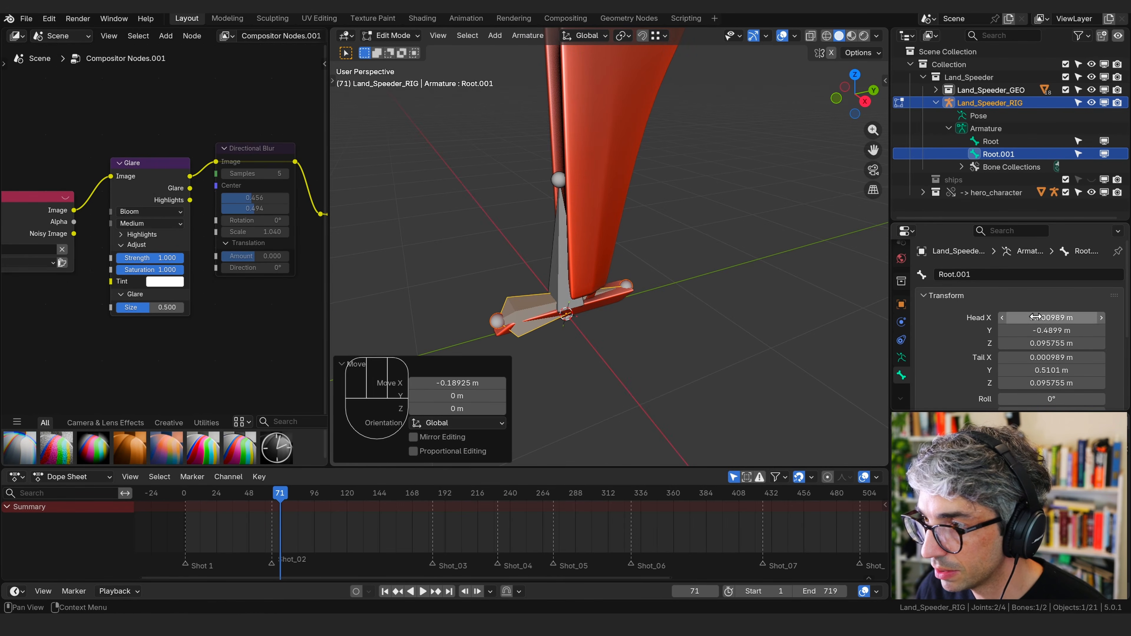
Set both the Head X and Tail X of the foot piece's bone to 0 m
click(1051, 317)
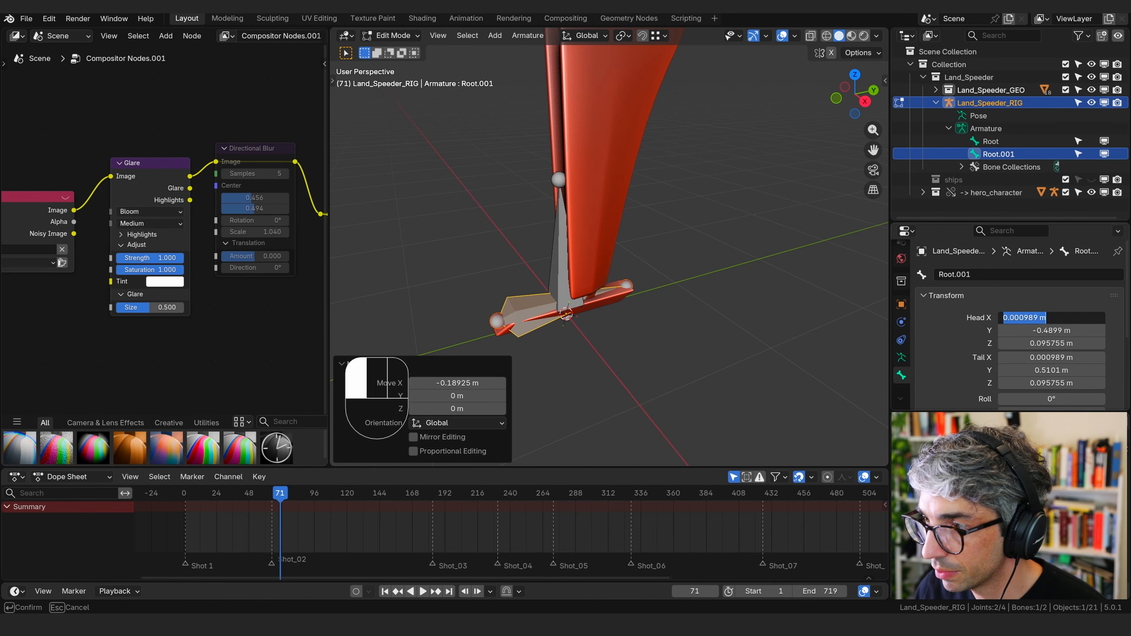
text(0)
key(Return)
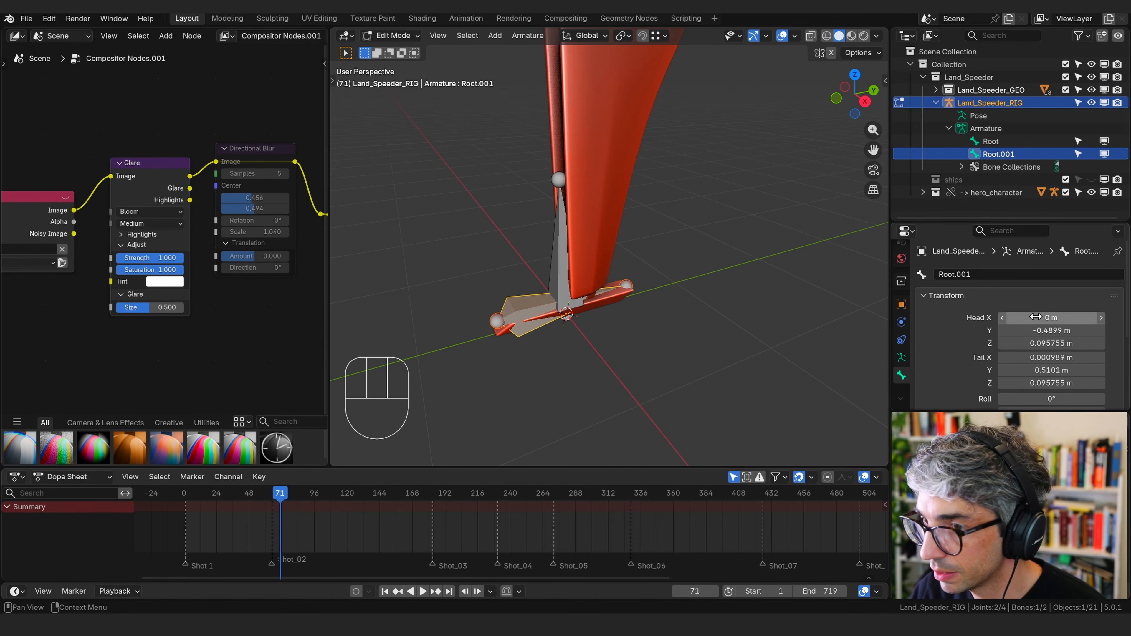
click(1058, 358)
text(0)
key(Return)
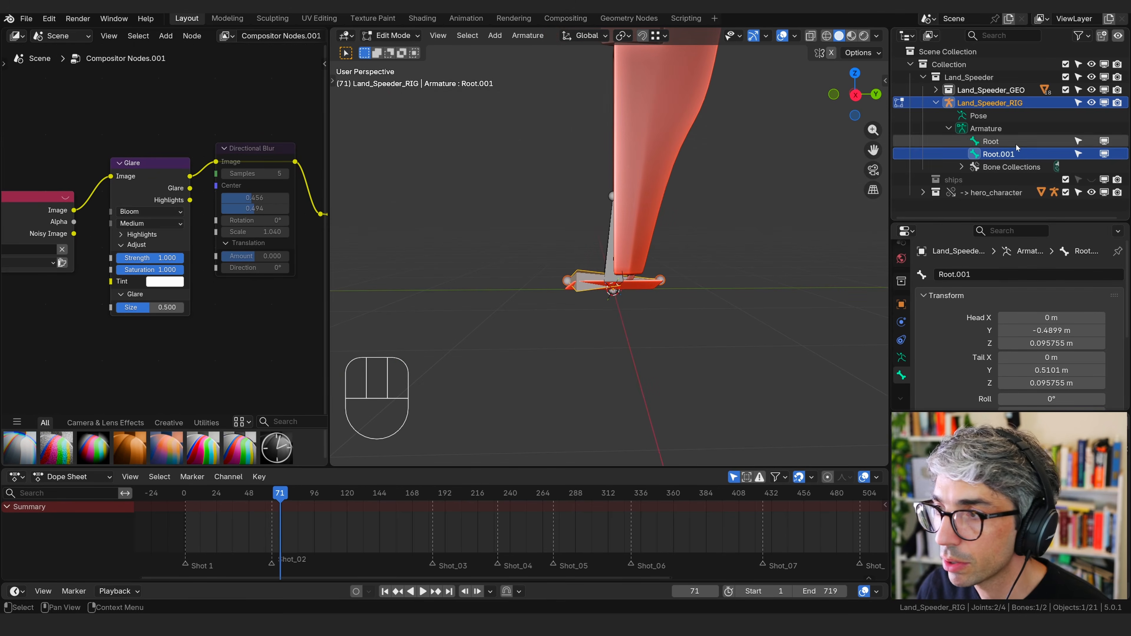
Rename the foot piece's bone Skate
double_click(999, 154)
text(Skate)
key(Return)
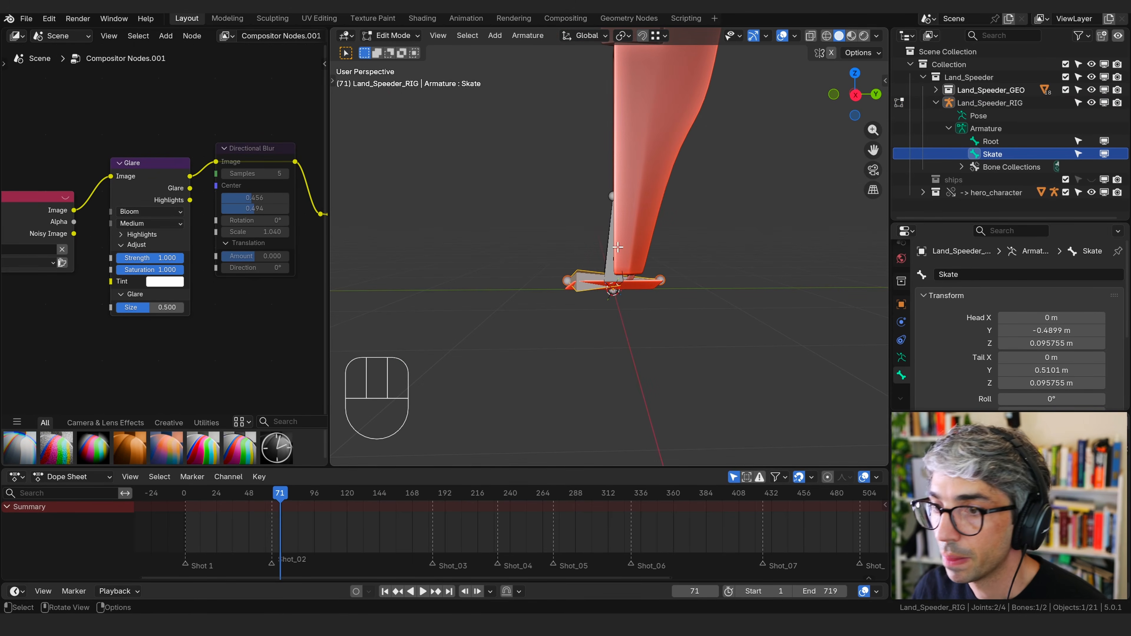
Parent the Skate bone to the Root bone with Keep Offset
shift+click(602, 257)
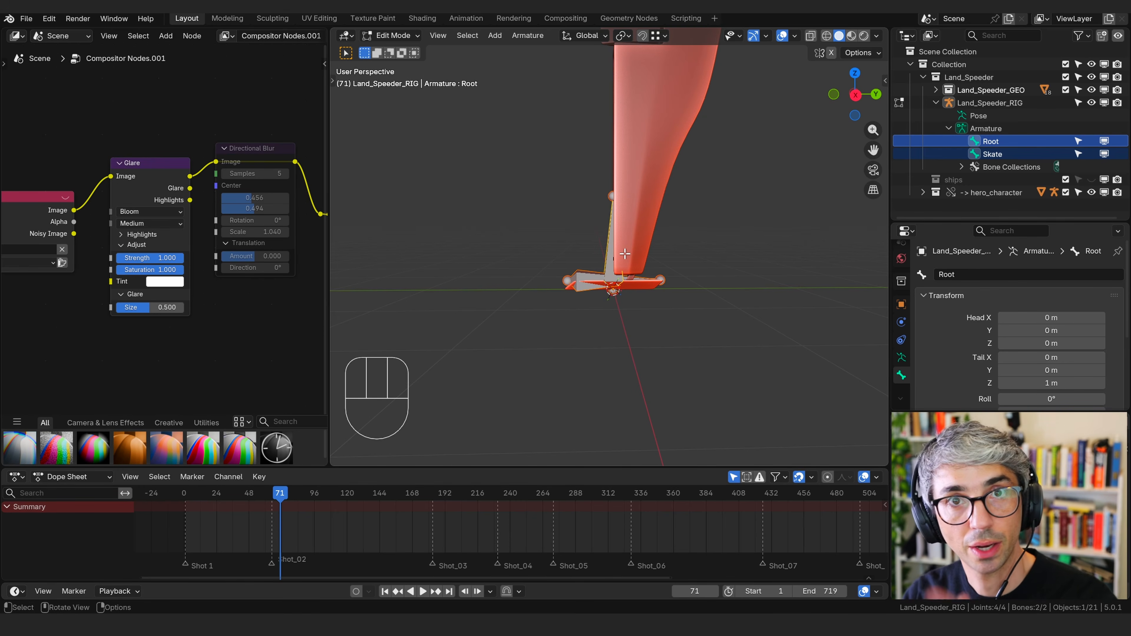
key(ctrl+p)
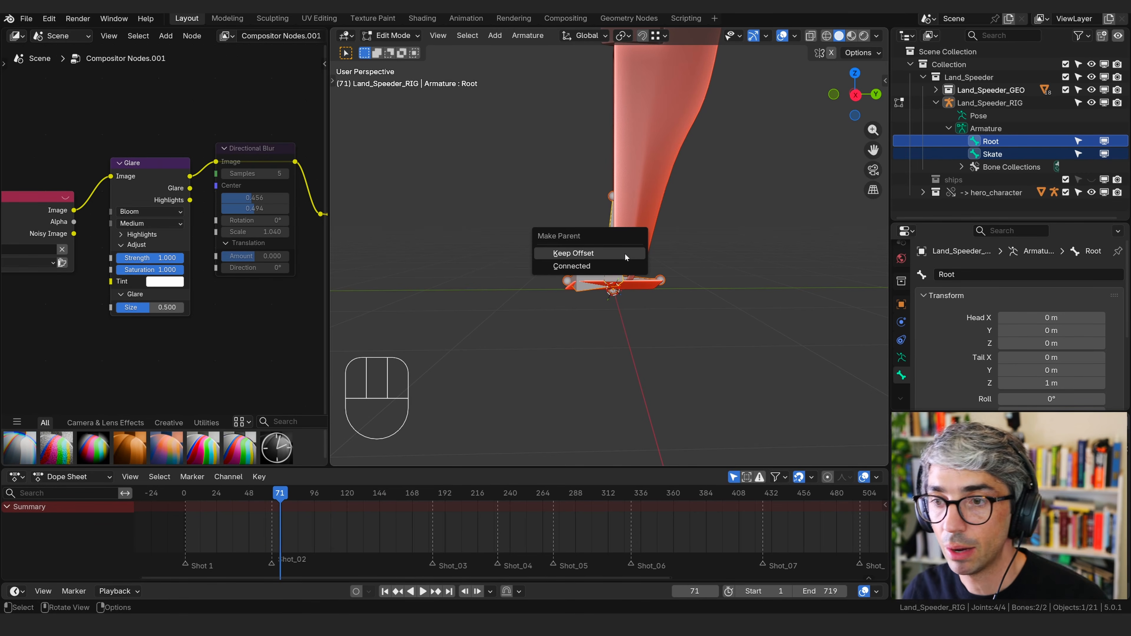
click(625, 253)
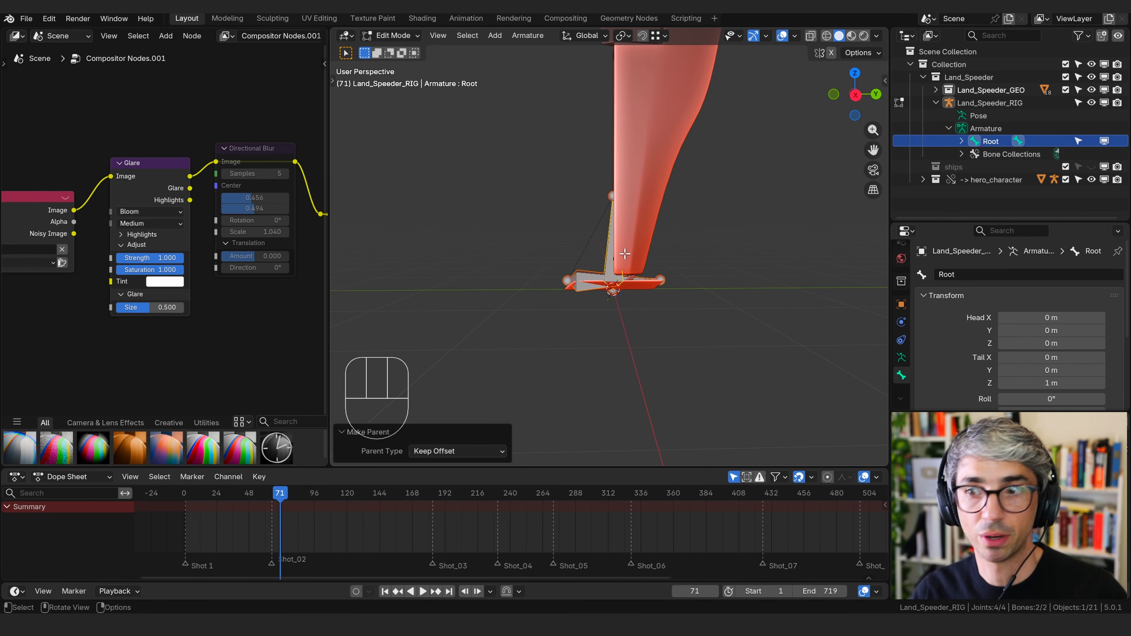
Duplicate the Root bone in place and rename the copy Master
click(719, 302)
click(611, 280)
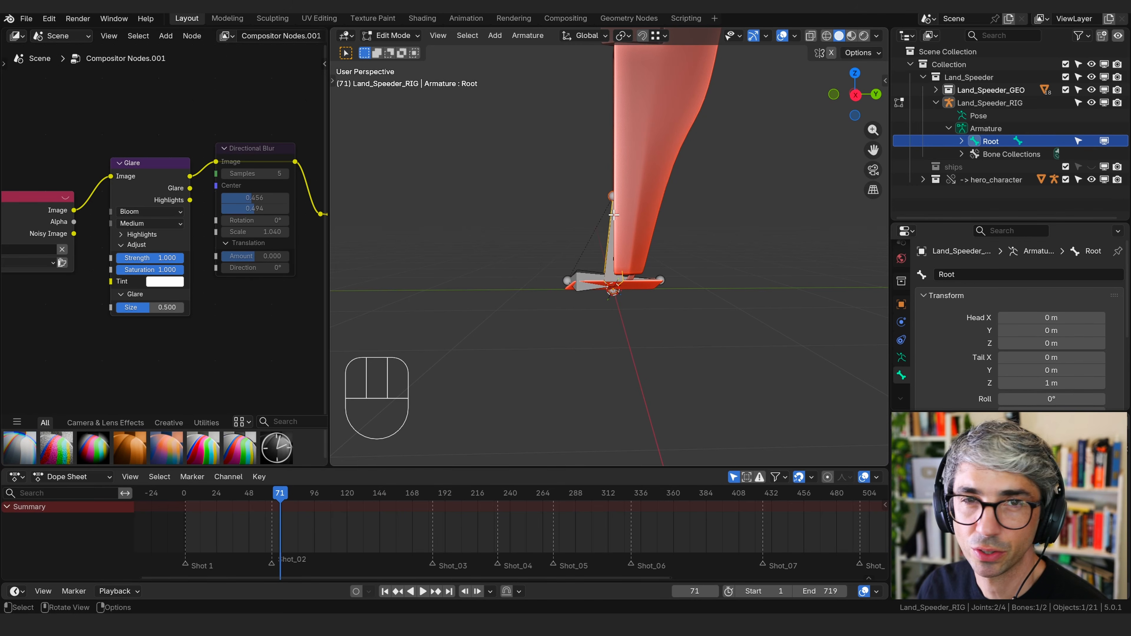
key(shift+d)
key(Escape)
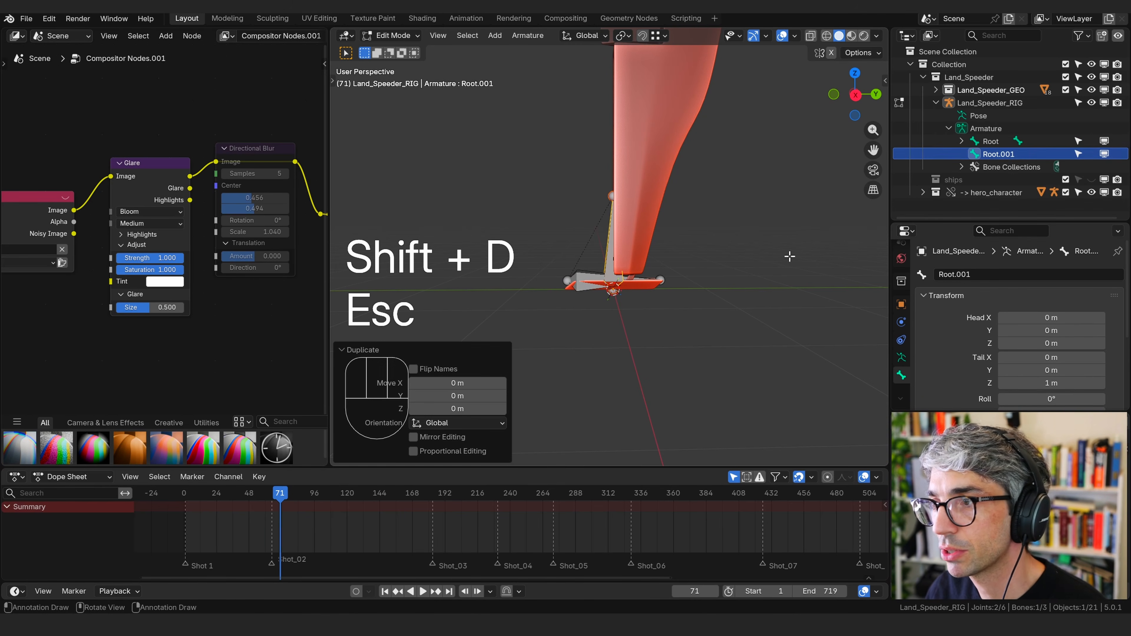
double_click(999, 153)
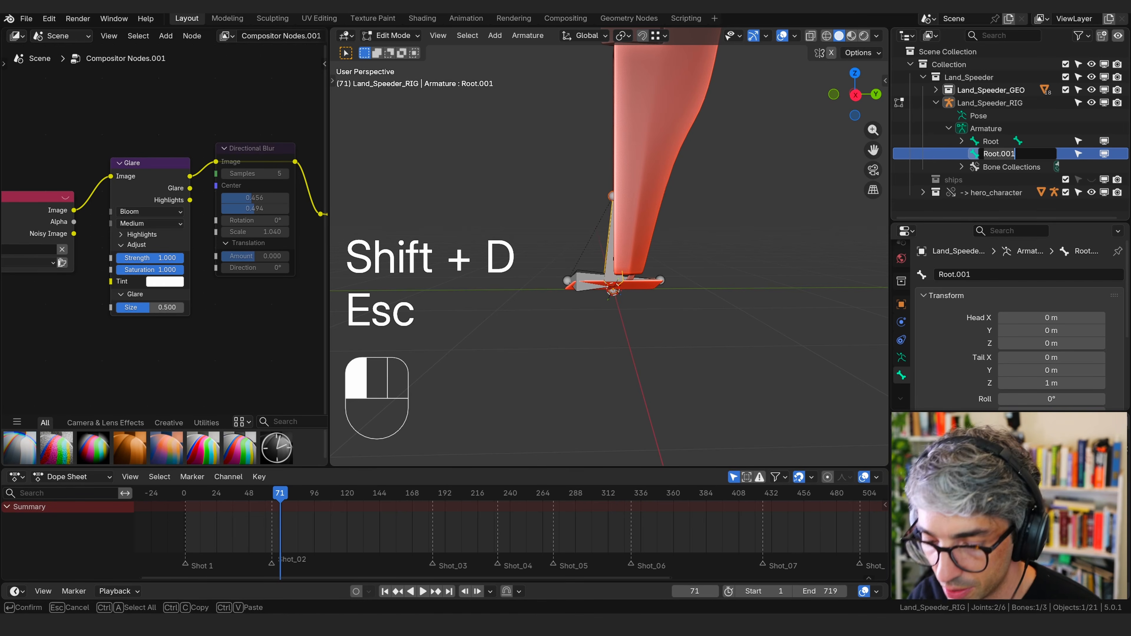
text(Master)
key(Return)
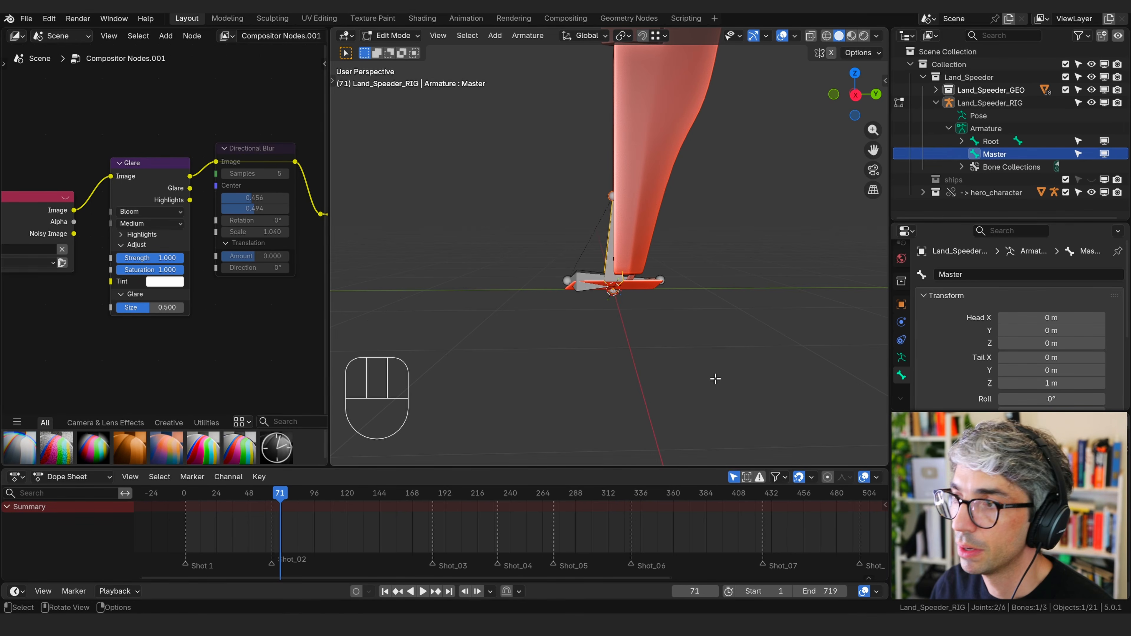
Lengthen the Master bone by raising its tail about 0.21 m along the Z axis
click(992, 141)
click(608, 196)
key(g)
key(z)
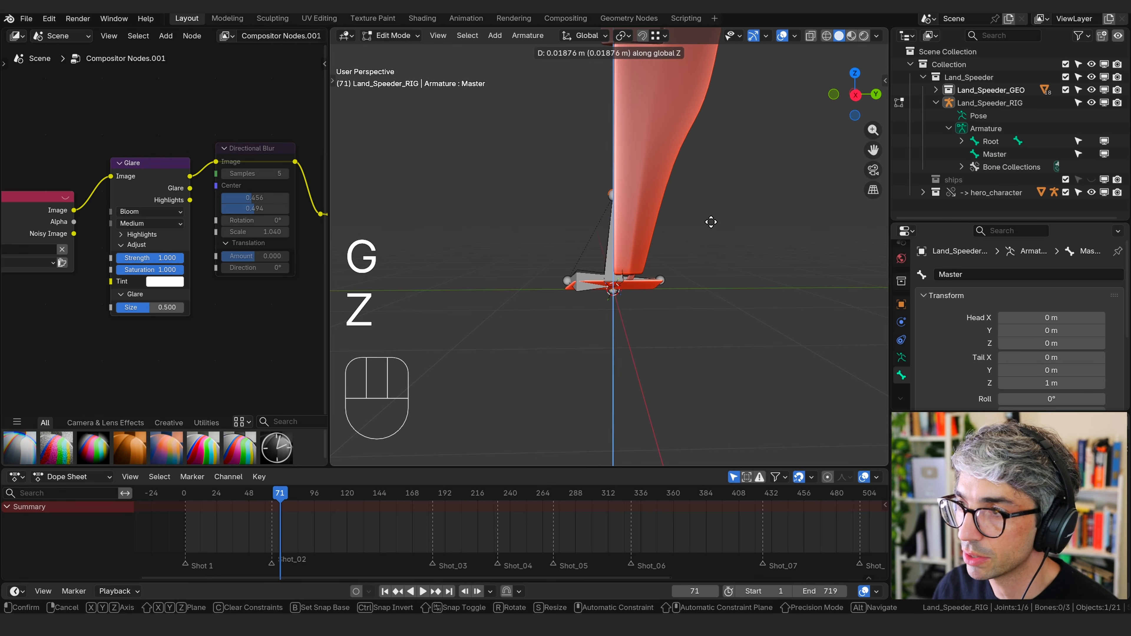
click(707, 207)
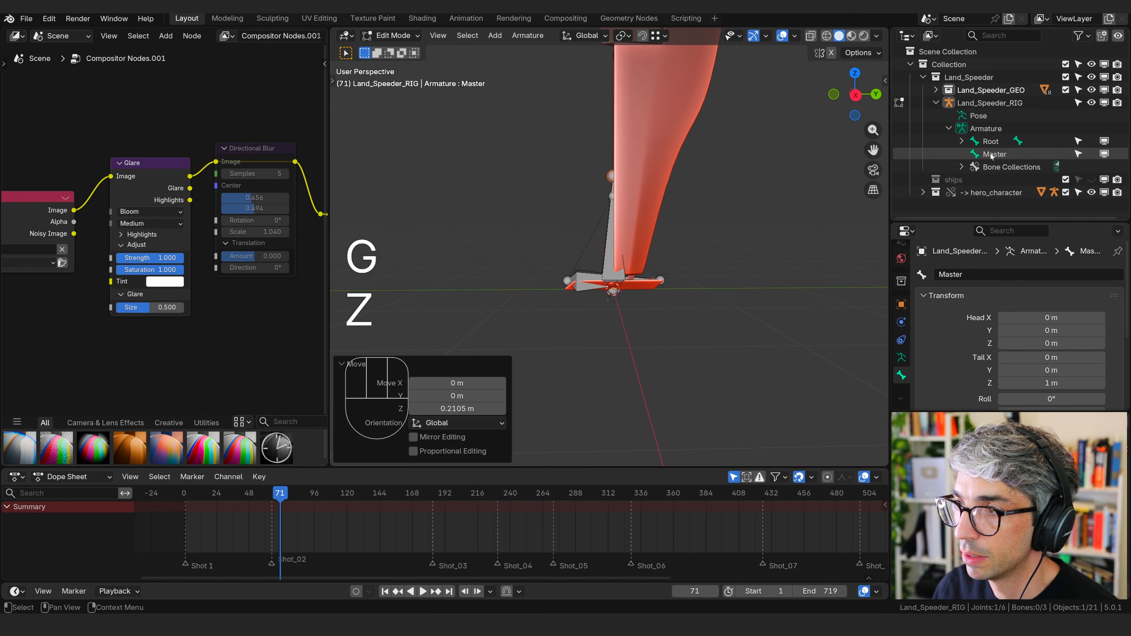
Parent the Master bone to the Root bone with Keep Offset and expand Root's children in the Outliner
ctrl+click(992, 141)
key(ctrl+p)
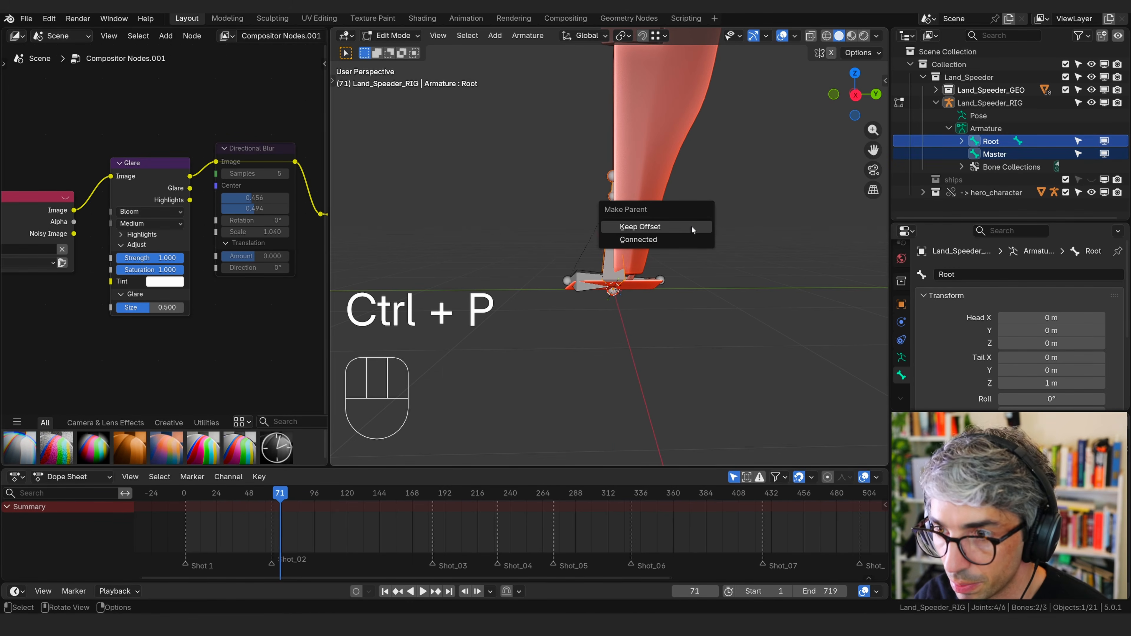
click(691, 226)
click(962, 141)
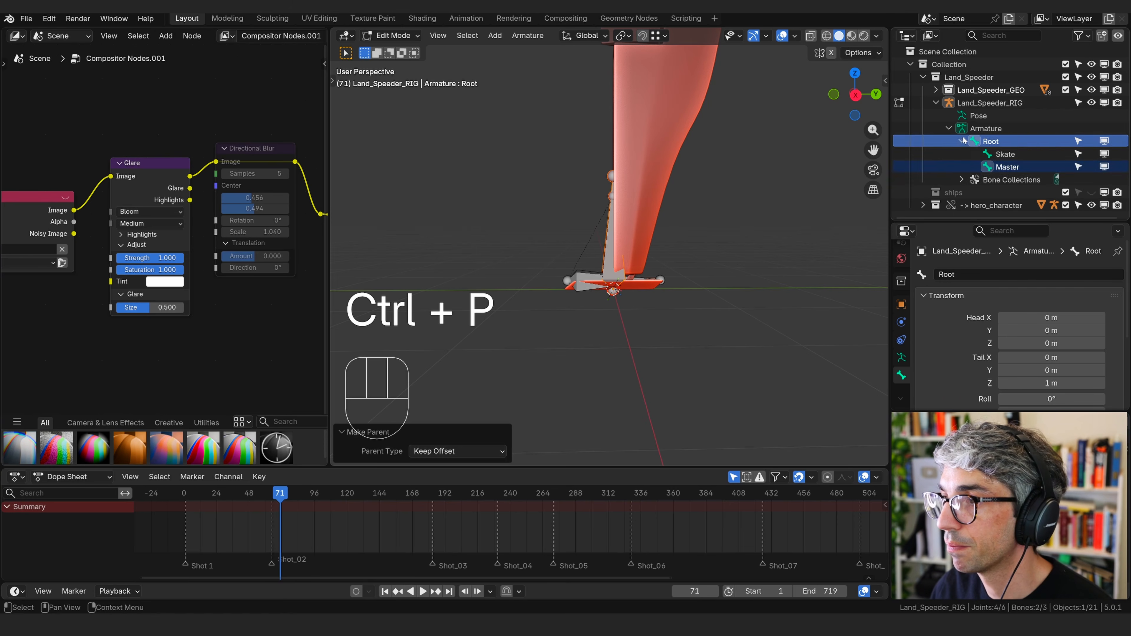
Parent the Skate bone to the Master bone with Keep Offset
click(1008, 167)
click(1004, 155)
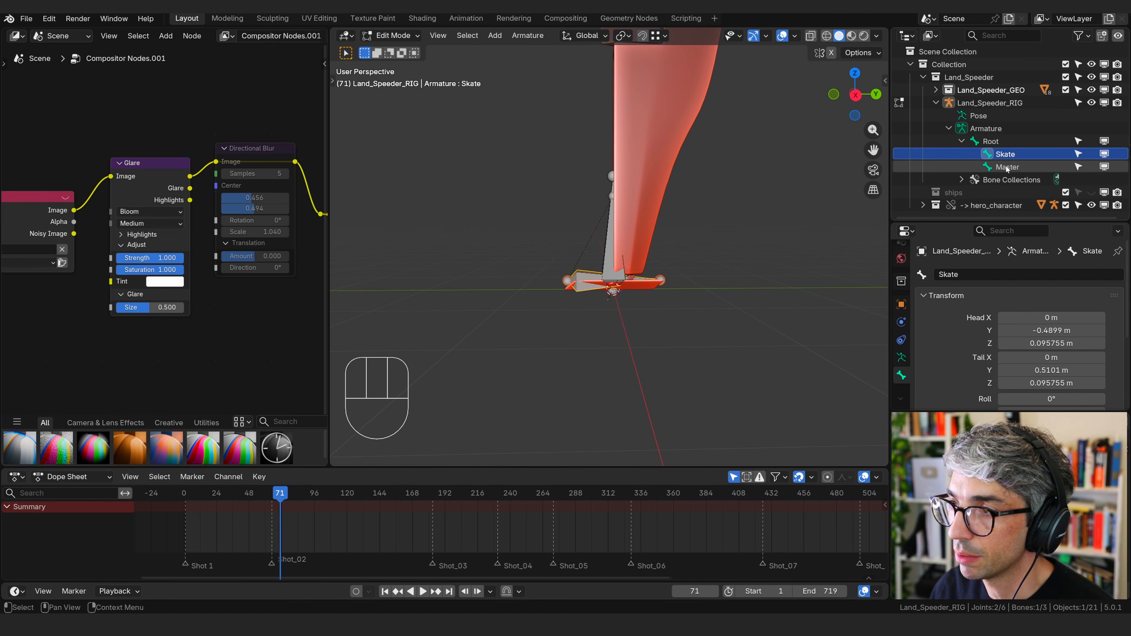
ctrl+click(1007, 167)
key(ctrl+p)
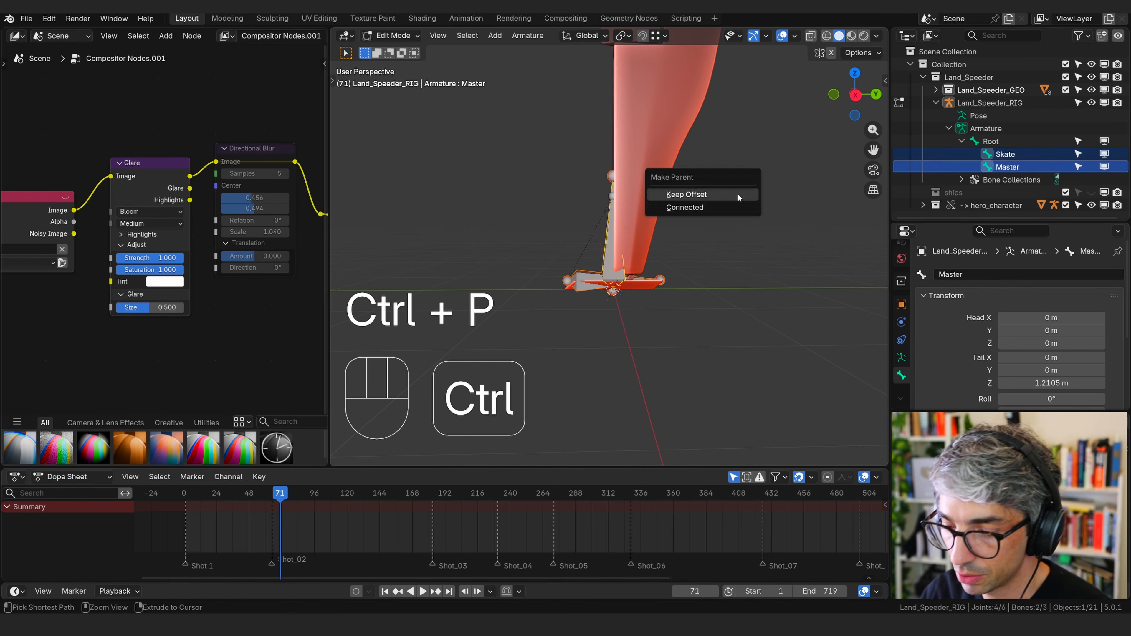
click(738, 198)
middle_drag(738, 198, 569, 226)
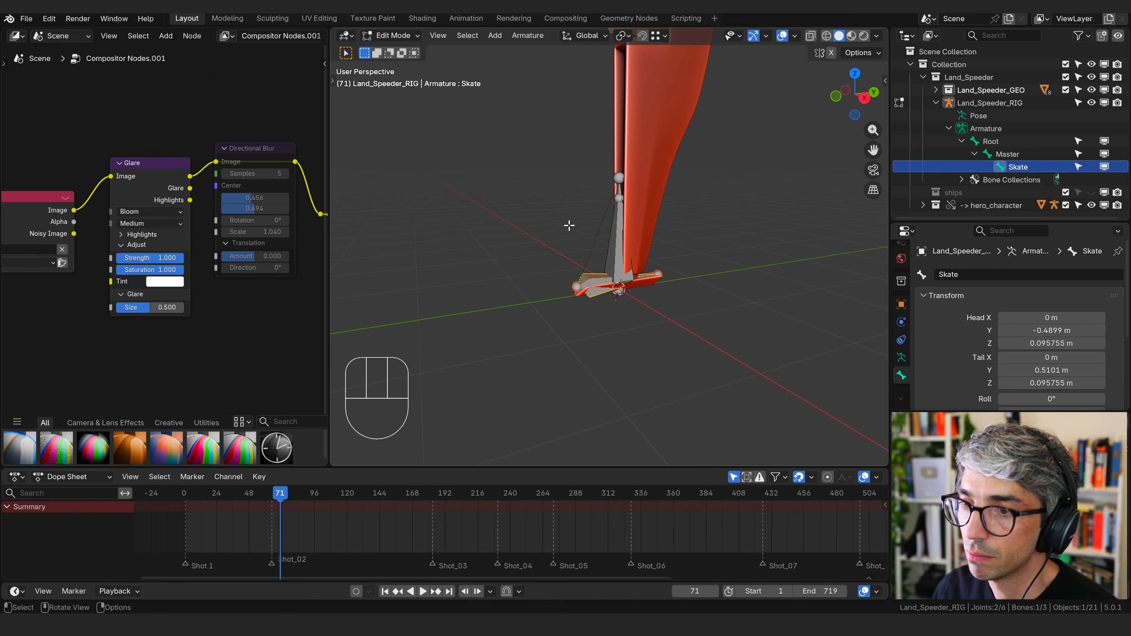
scroll(730, 209, down, 4)
shift+middle_drag(715, 200, 614, 265)
shift+middle_drag(548, 183, 568, 195)
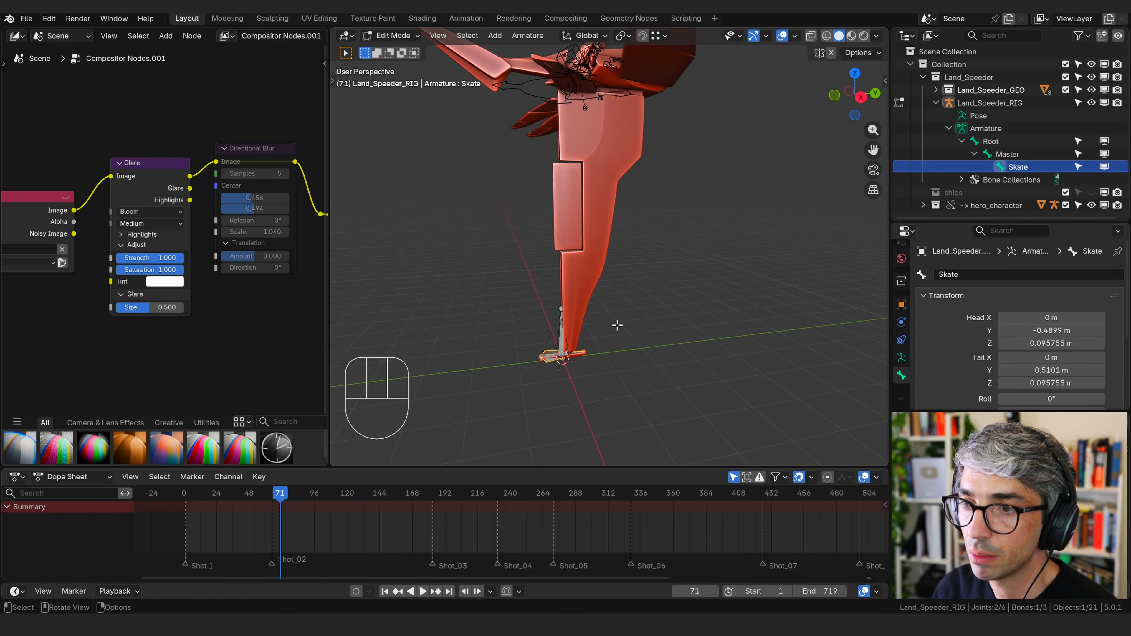
Duplicate the Skate bone and raise the copy about 3.5 m along Z to the rudder of the sail
key(shift+d)
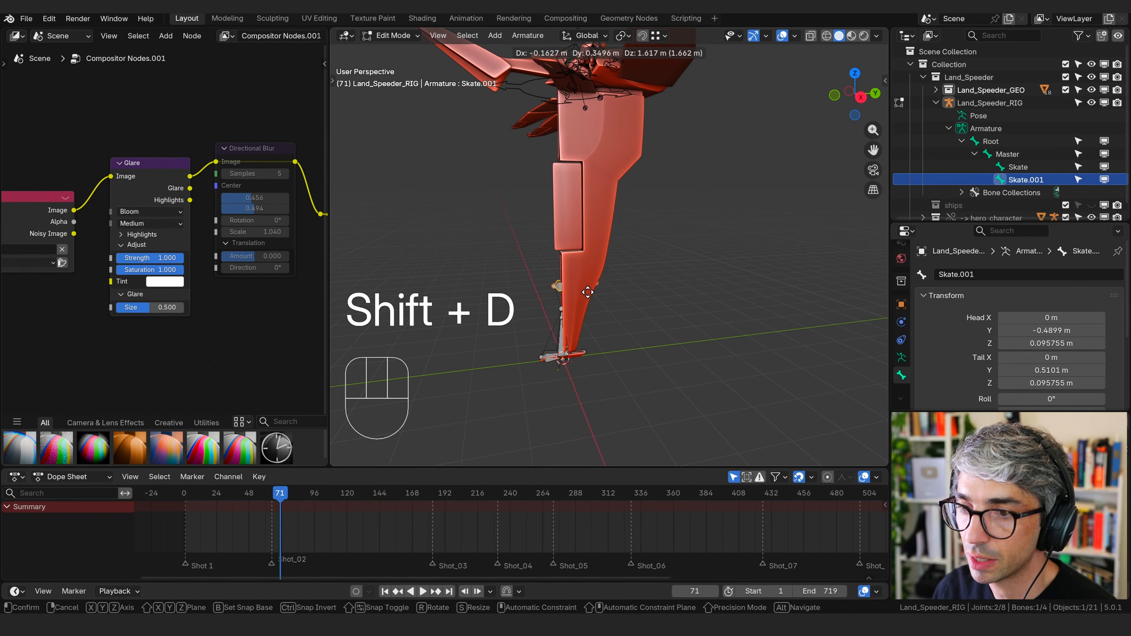
key(z)
click(615, 225)
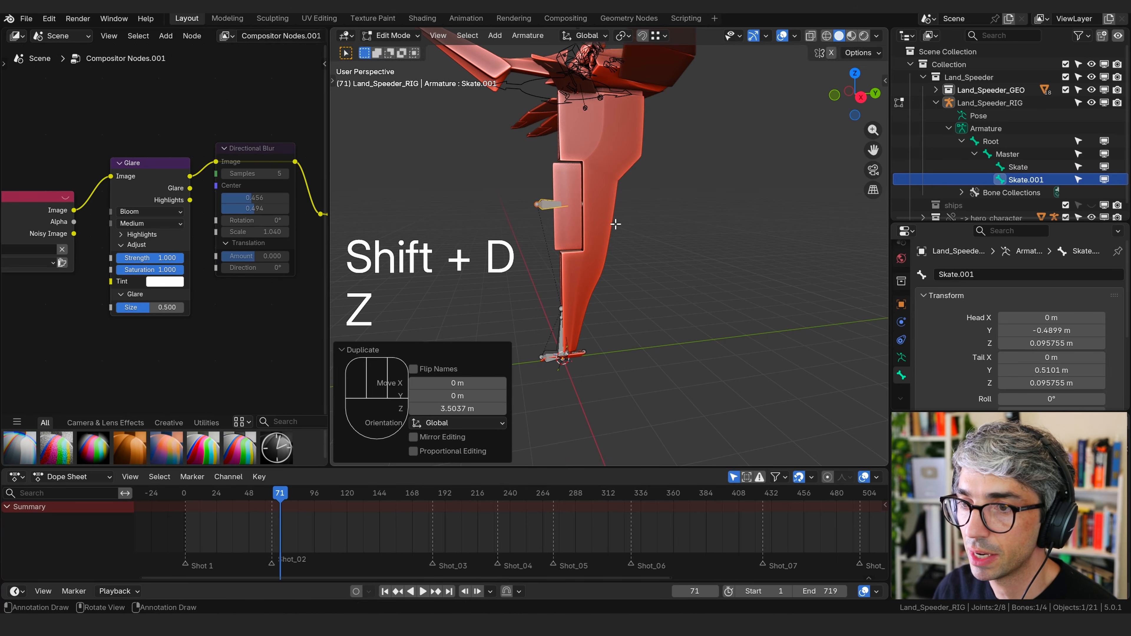
Rotate the duplicated bone at the rudder 180° about the global X axis
key(r)
text(x)
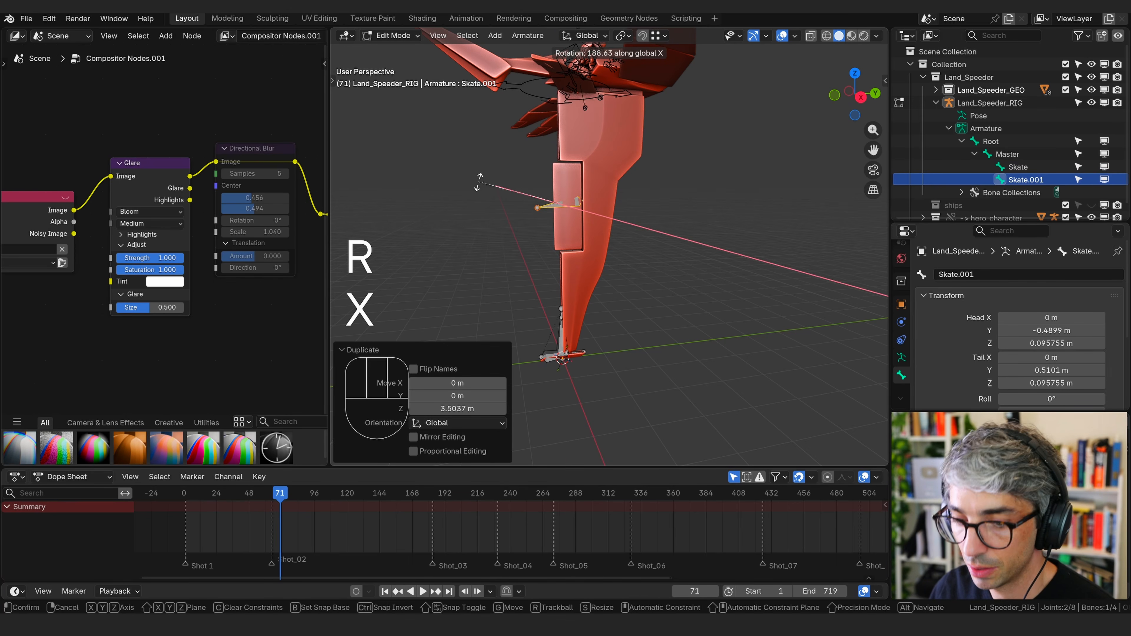
text(180)
key(KP_Enter)
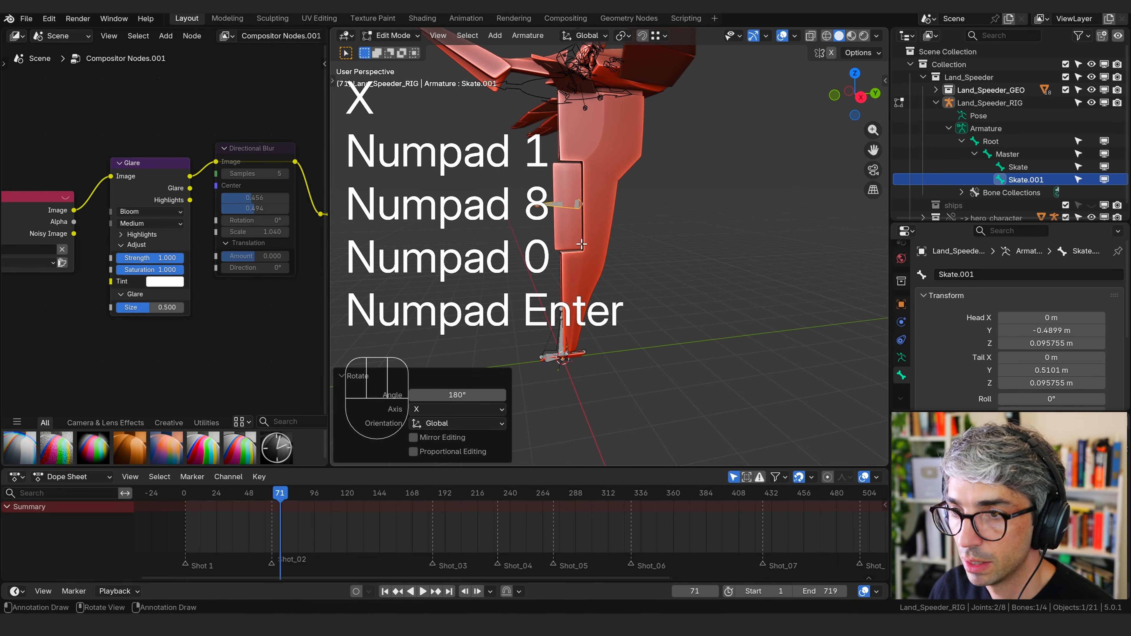
middle_drag(582, 245, 707, 236)
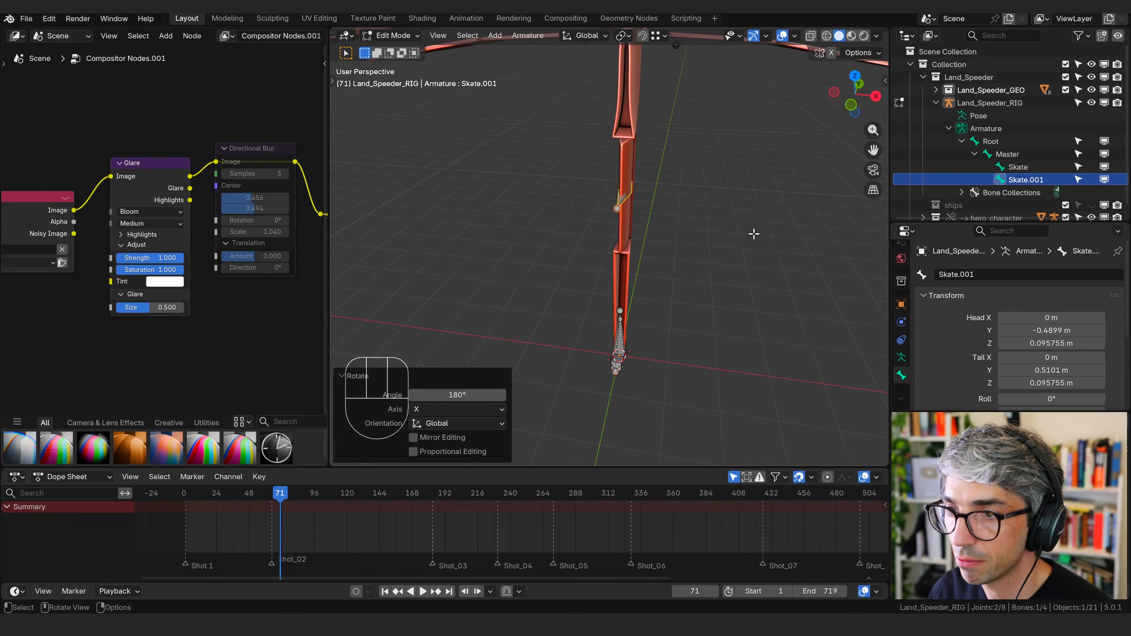
middle_drag(753, 233, 726, 234)
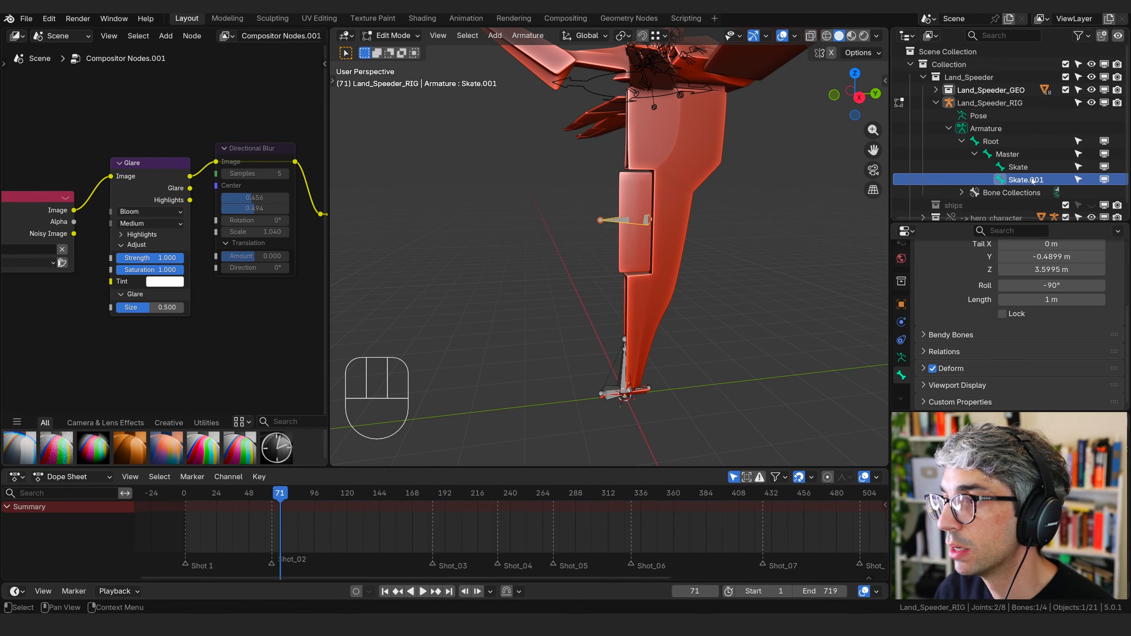
Copy the object name of the sail rudder mesh and return to editing the duplicated bone in the armature
double_click(1032, 179)
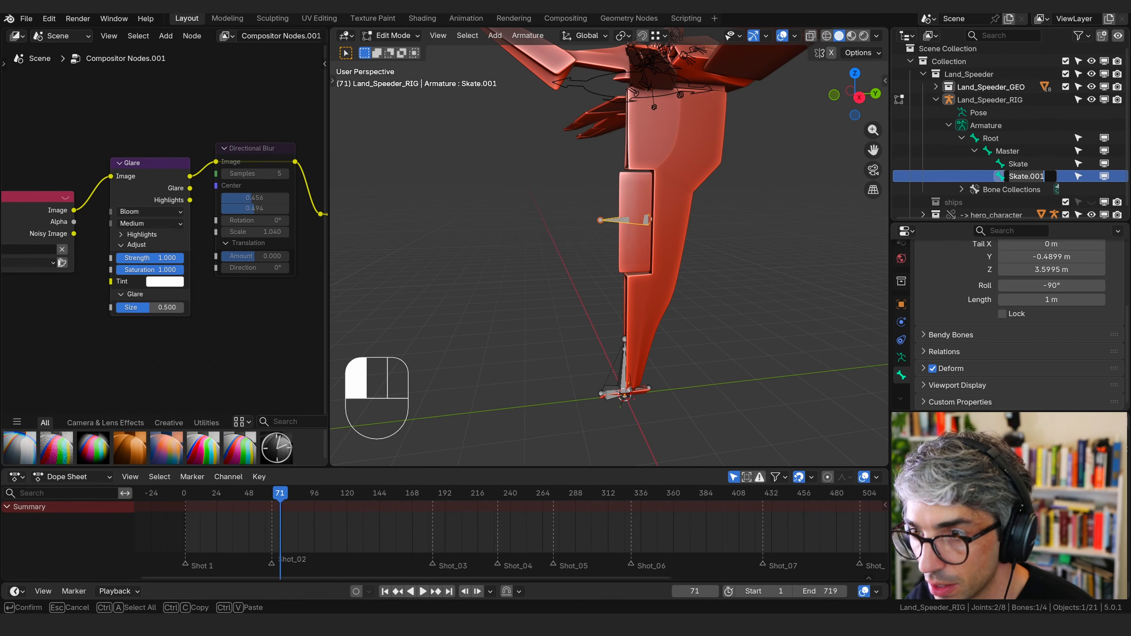
key(Escape)
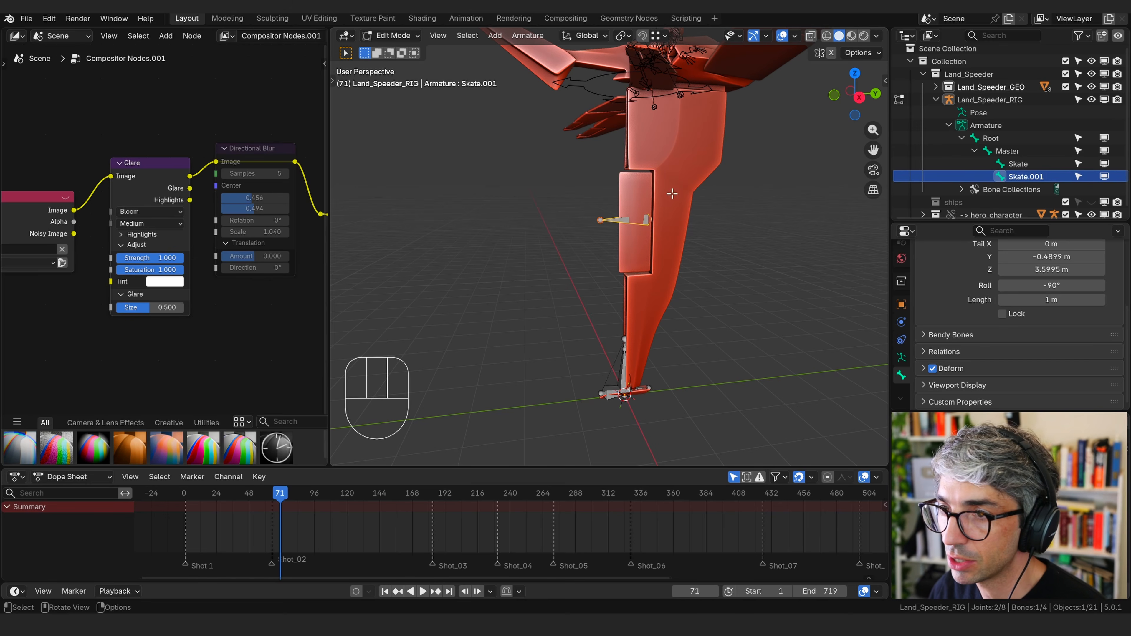
key(Tab)
click(631, 191)
key(F2)
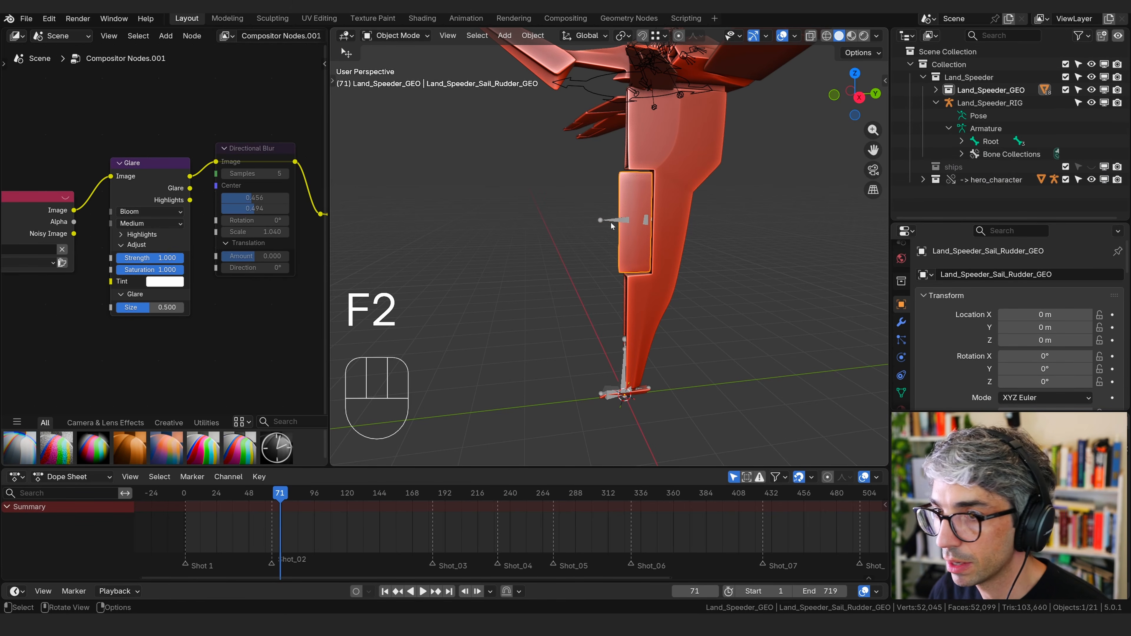
click(625, 219)
key(Tab)
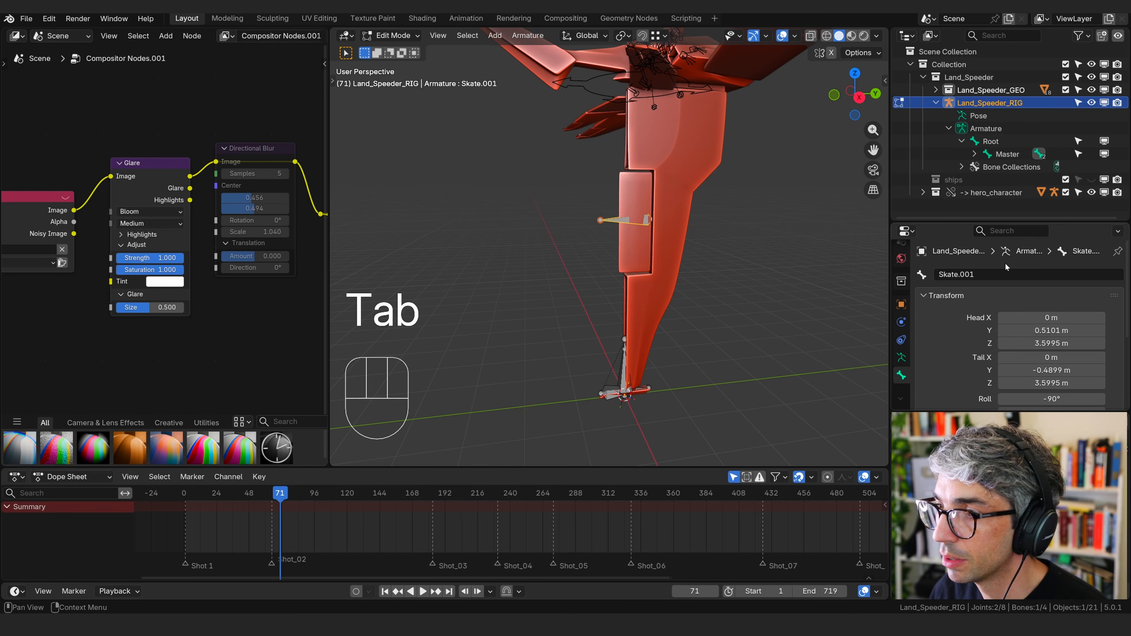
Rename the rudder bone to Sail_Rudder by trimming the prefix and suffix from the copied mesh name
click(1005, 274)
text(Land_Speeder_Sail_Rudder_GEO)
key(BackSpace)
key(BackSpace)
key(BackSpace)
key(BackSpace)
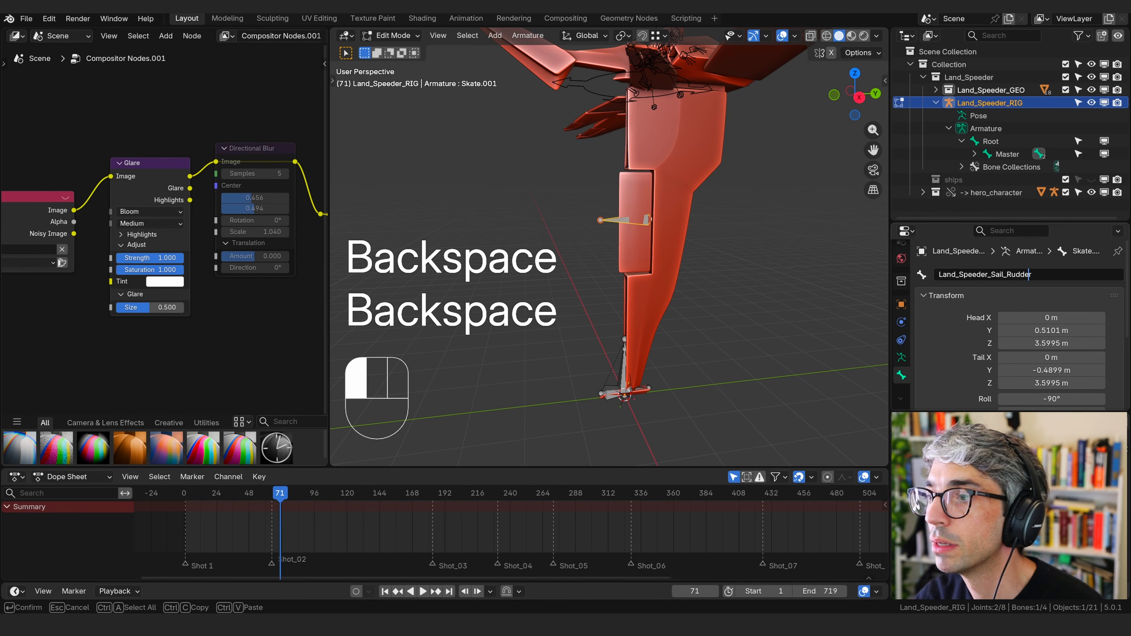
key(Left)
key(BackSpace)
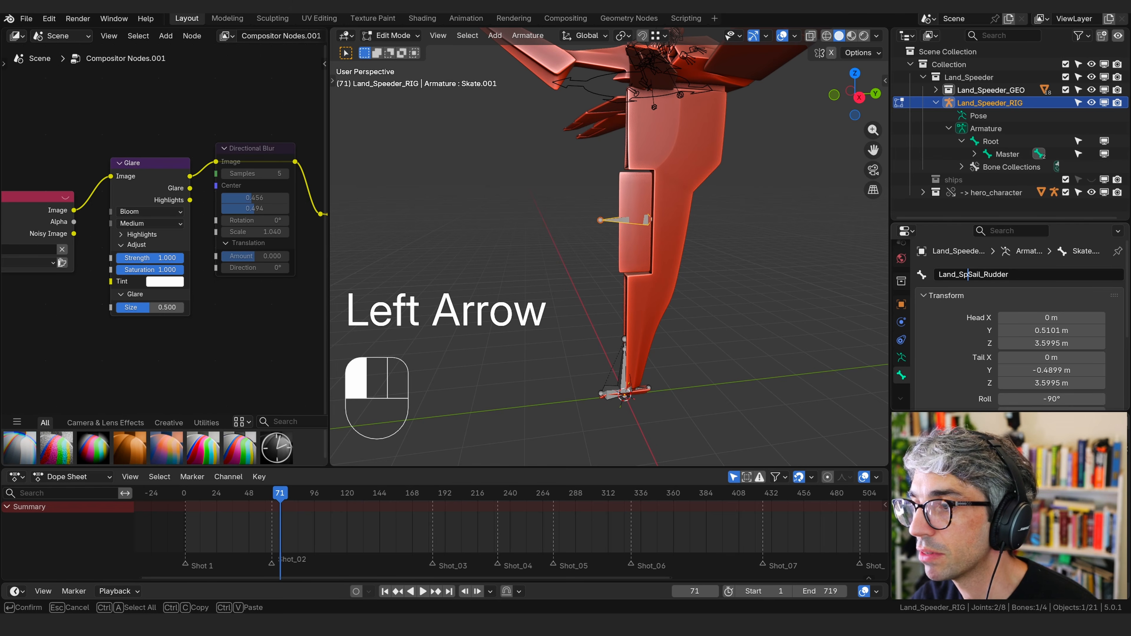
key(Return)
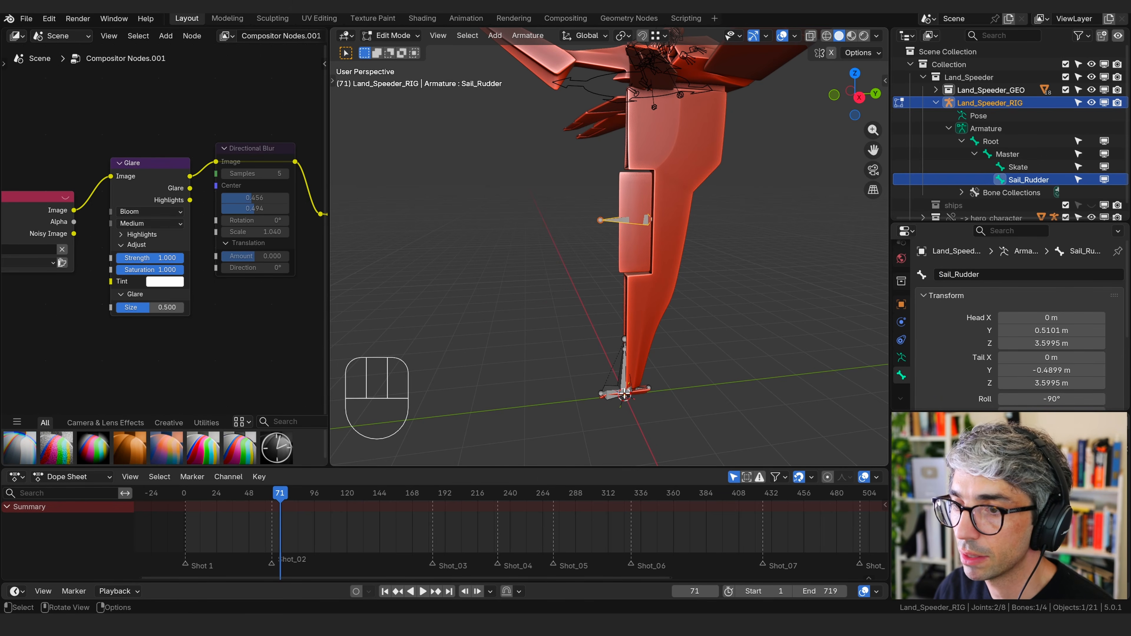
Duplicate the Master bone and move the copy about 0.24 m along Y and 0.16 m up along Z
click(624, 394)
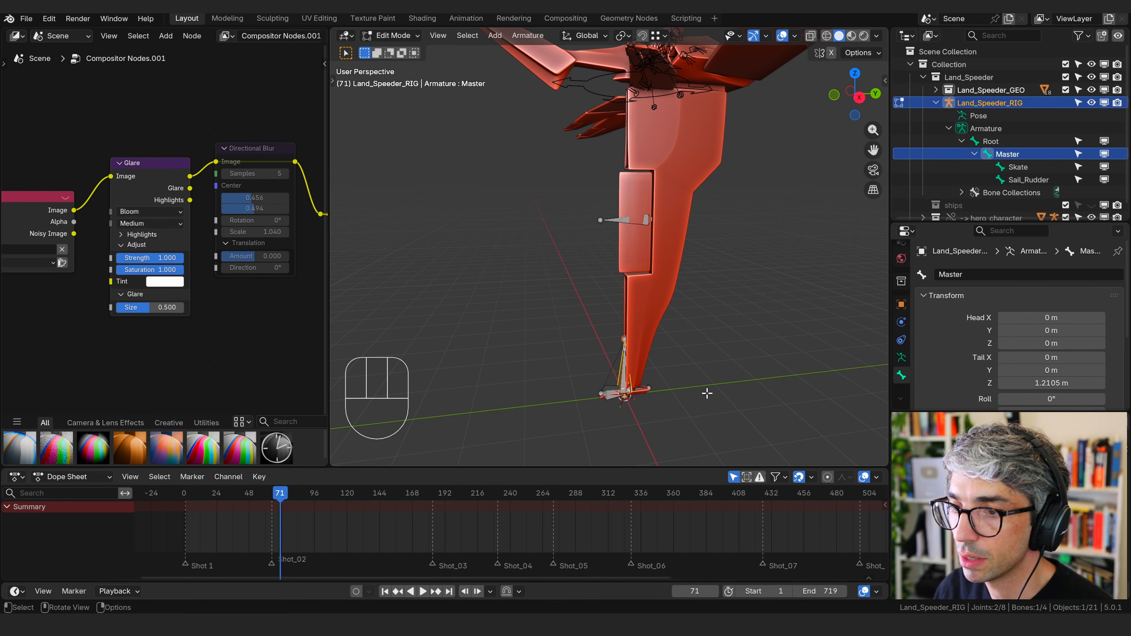
key(shift+d)
key(Escape)
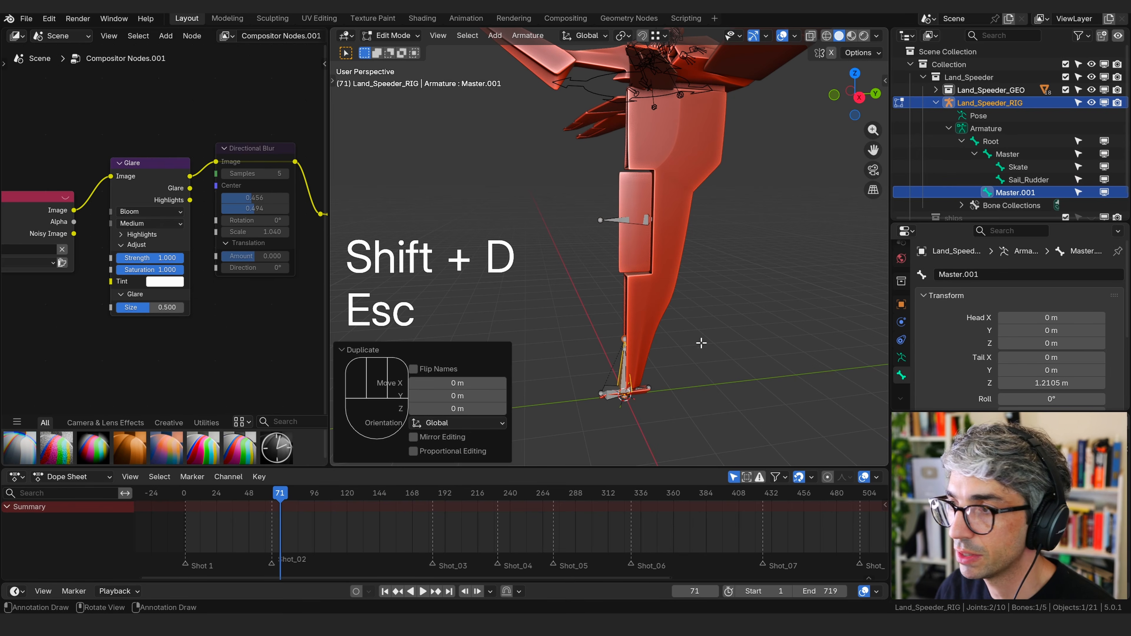
key(g)
key(y)
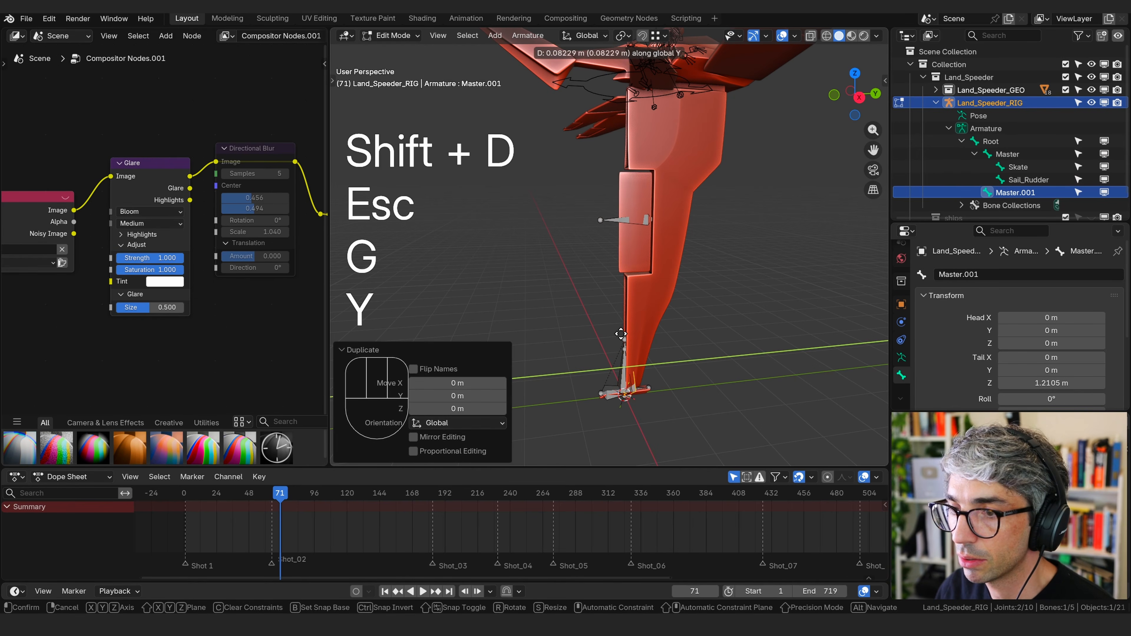
click(730, 366)
middle_drag(731, 367, 719, 342)
key(g)
shift+middle_drag(697, 417, 722, 399)
key(z)
click(661, 324)
Turn on X-ray display and raise the tail of the duplicated Master bone about 4.5 m along Z
click(811, 36)
click(650, 353)
click(616, 315)
key(g)
key(z)
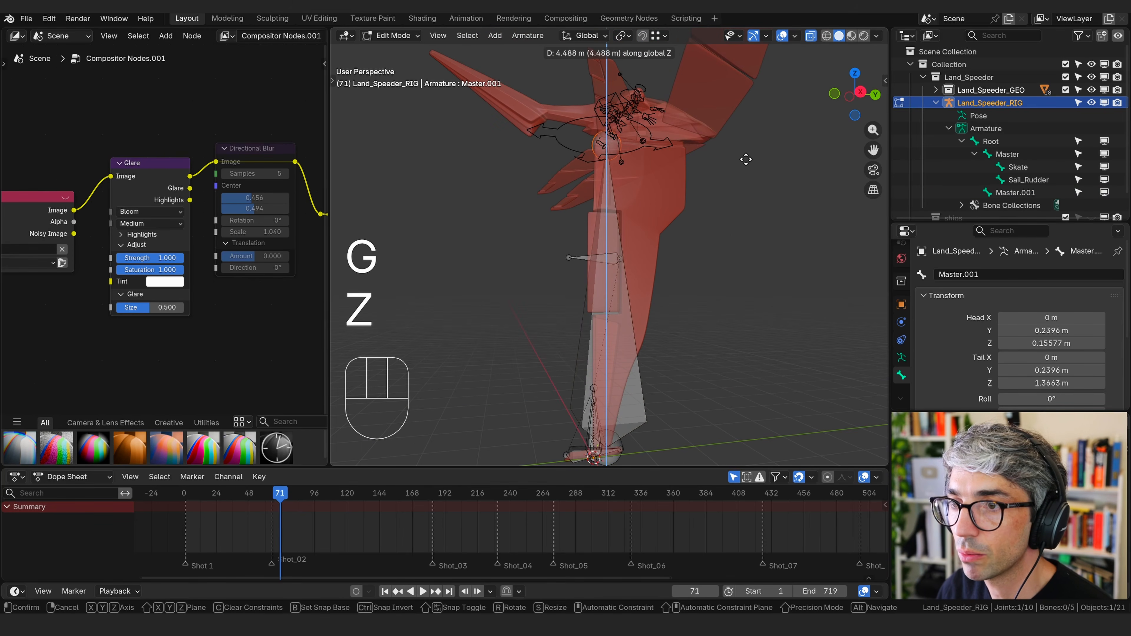
click(744, 163)
middle_drag(744, 163, 736, 322)
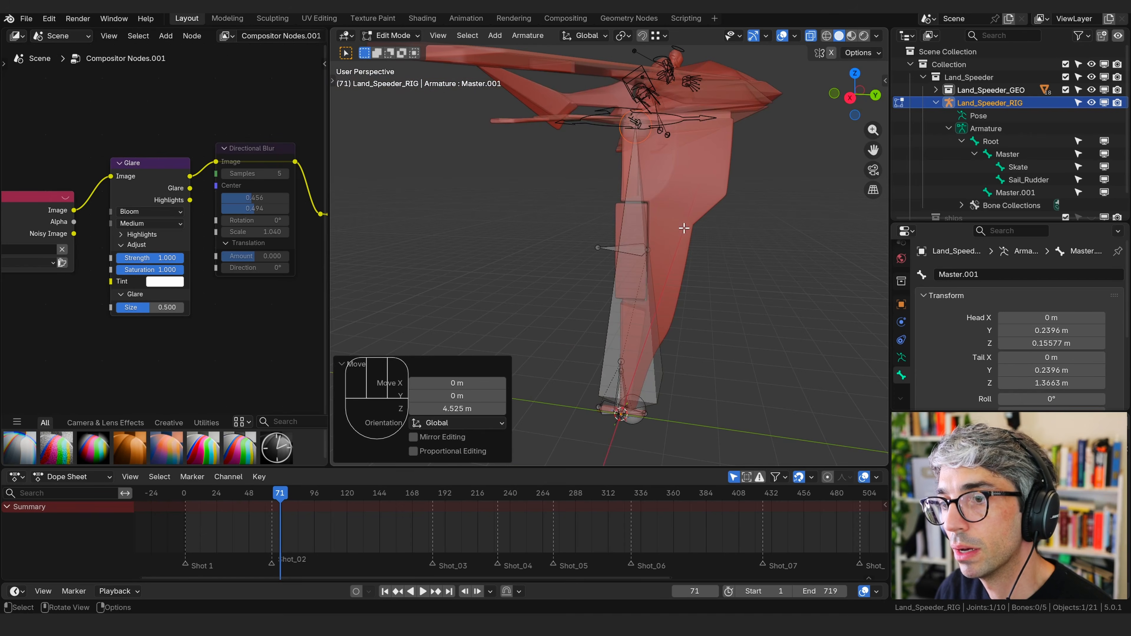
middle_drag(685, 228, 669, 321)
Select the whole lengthened bone and rotate it 180° about the global X axis
click(658, 387)
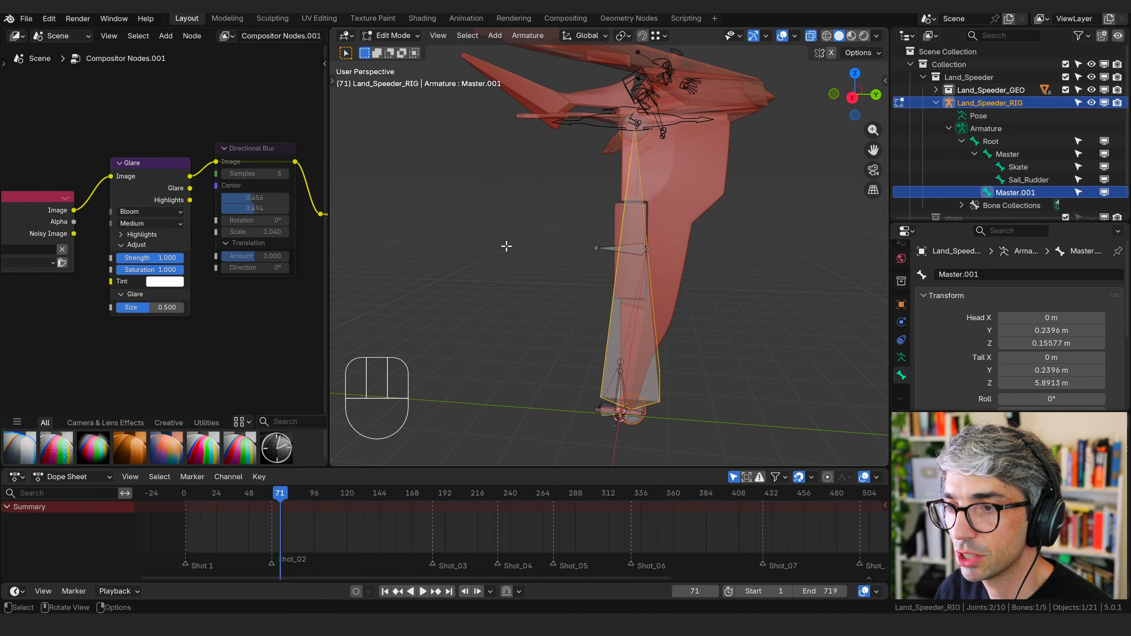
text(rx180)
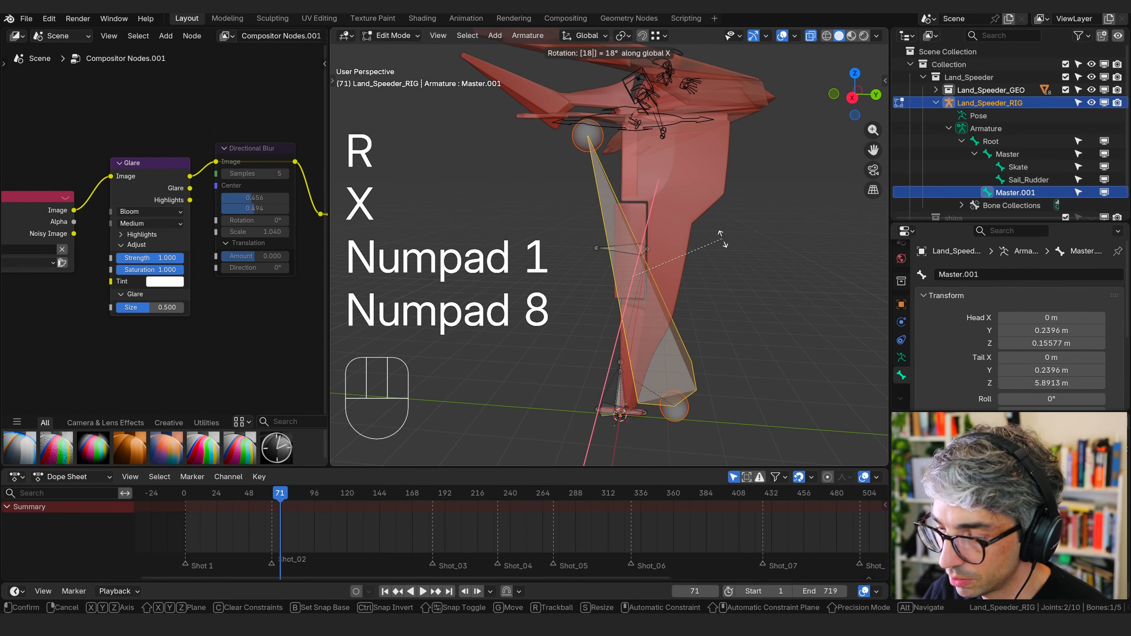
key(KP_Enter)
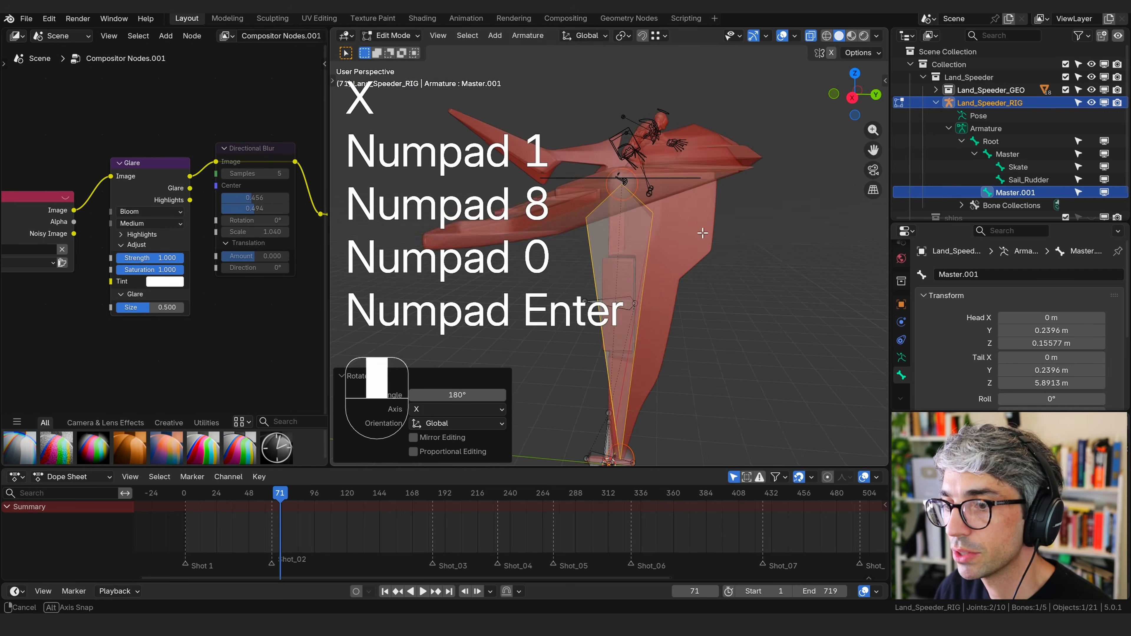
Move the flipped long bone forward along the Y axis to about Y 0.90 m
key(g)
key(y)
click(770, 252)
shift+middle_drag(770, 252, 718, 213)
key(g)
key(y)
click(744, 271)
shift+middle_drag(719, 163, 718, 197)
Rename the long bone to Sail and parent it to the Master bone with Keep Offset
double_click(1015, 176)
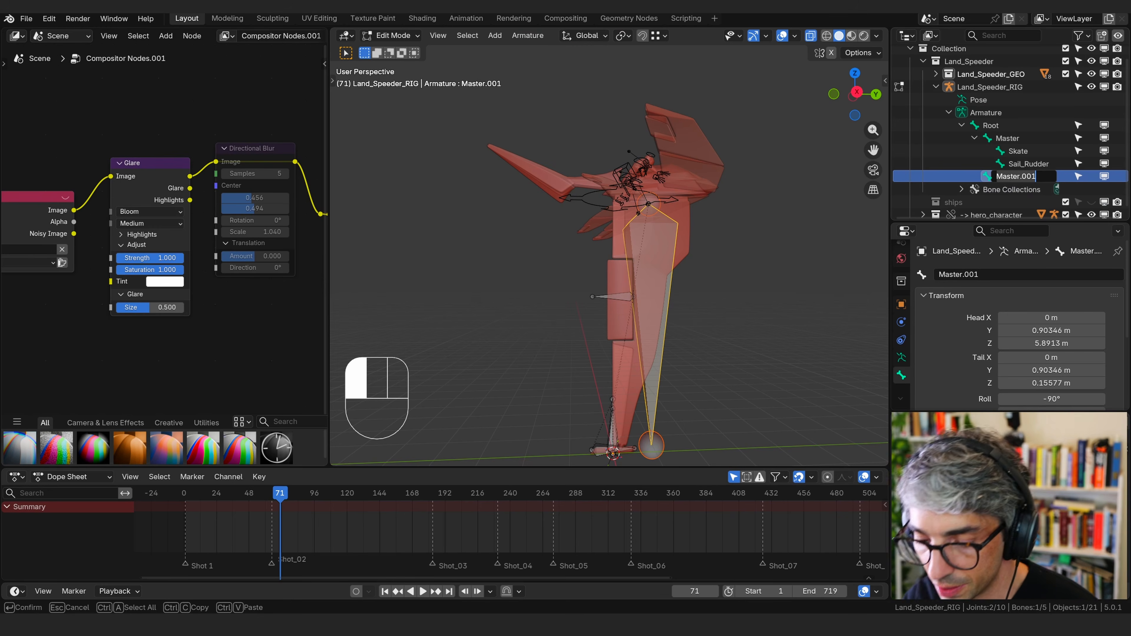
key(Return)
click(1031, 166)
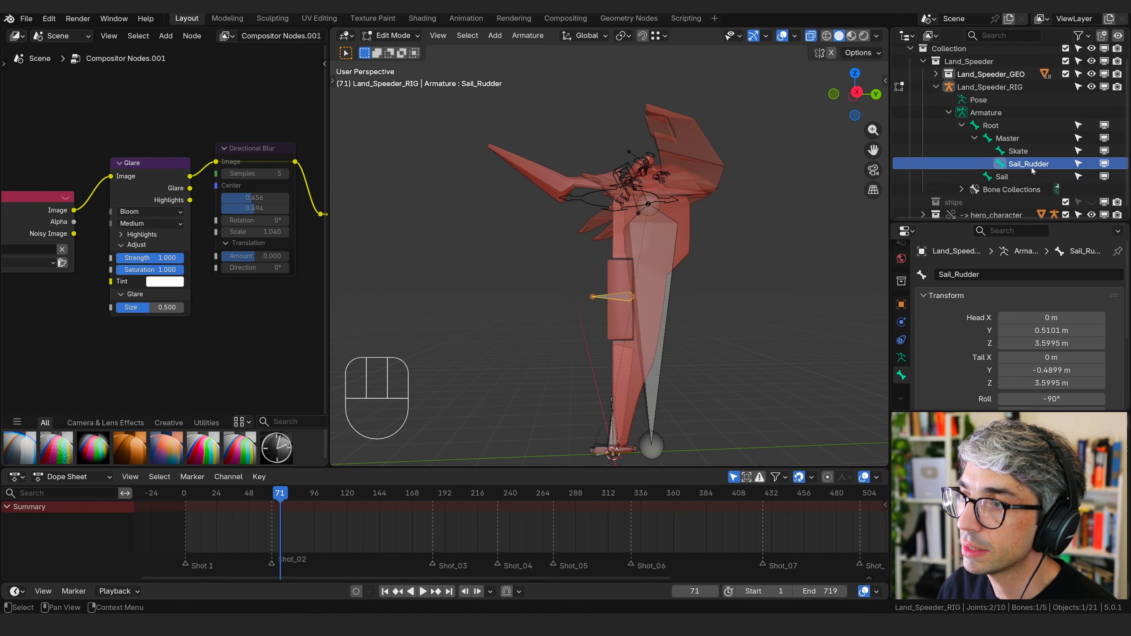
click(1003, 177)
ctrl+click(1017, 138)
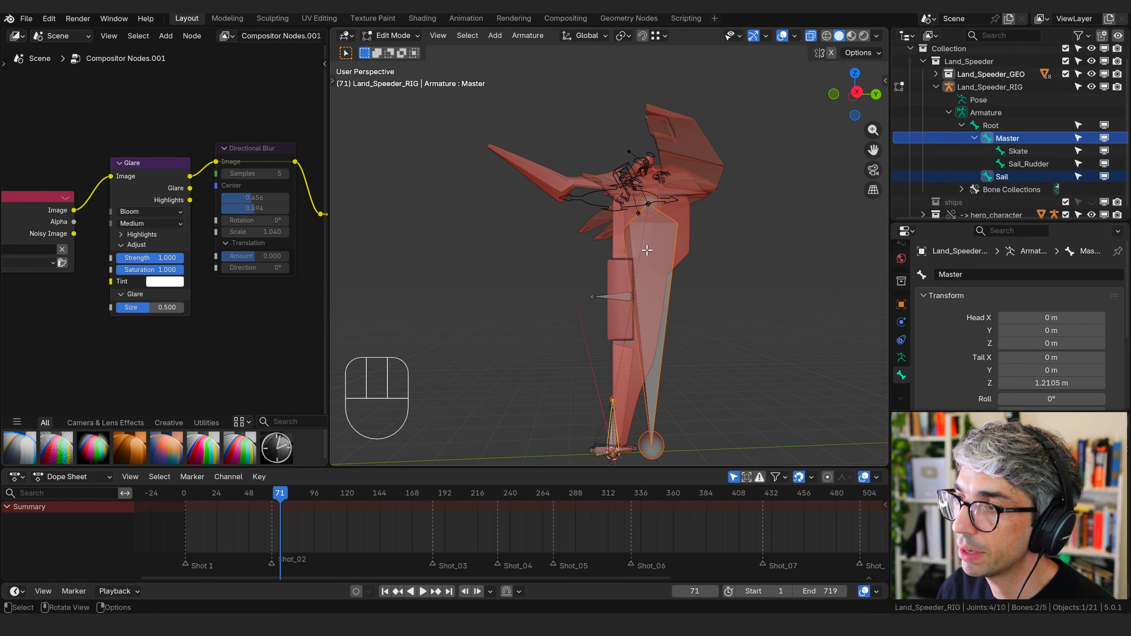
key(ctrl+p)
click(647, 250)
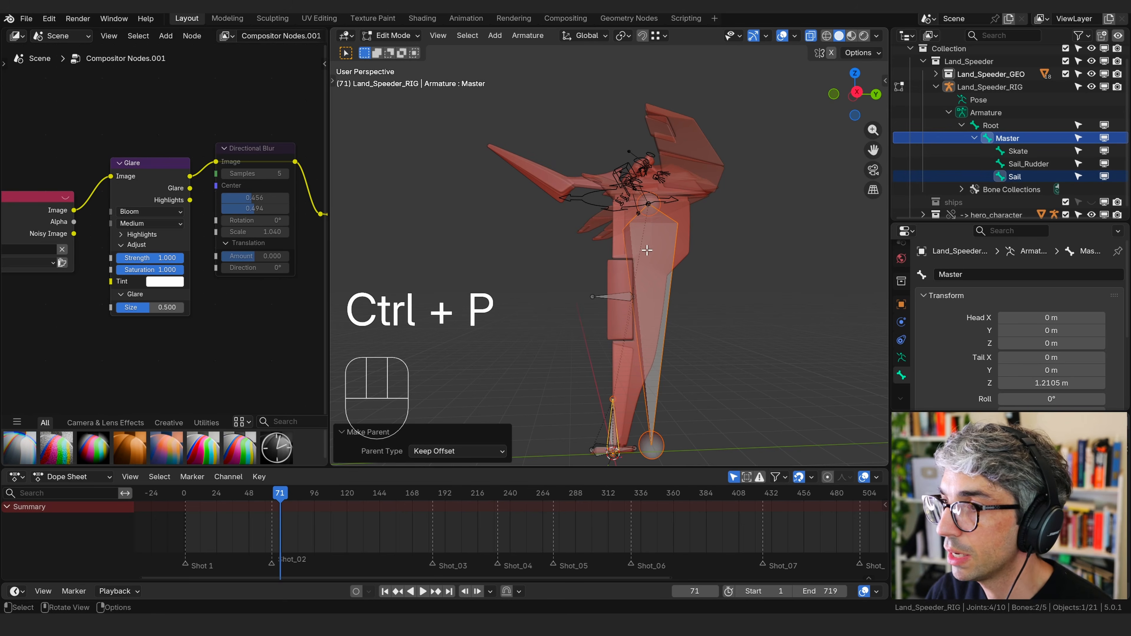
Parent the Sail_Rudder bone to the Sail bone with Keep Offset
click(1024, 165)
click(1028, 151)
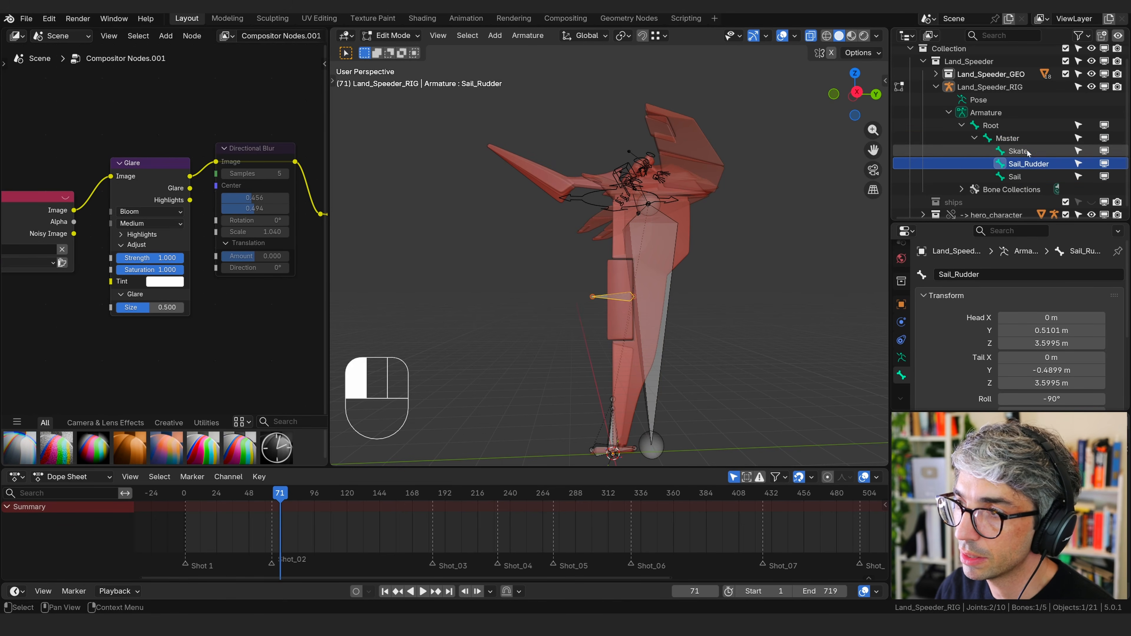
click(1025, 164)
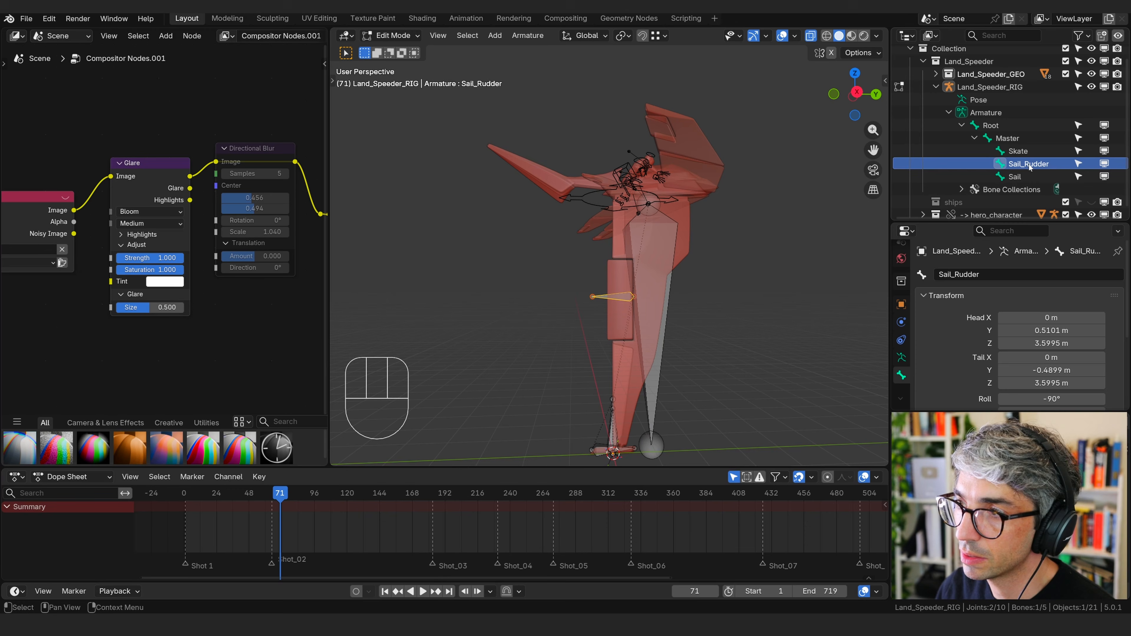
ctrl+click(1016, 177)
key(ctrl+p)
click(727, 182)
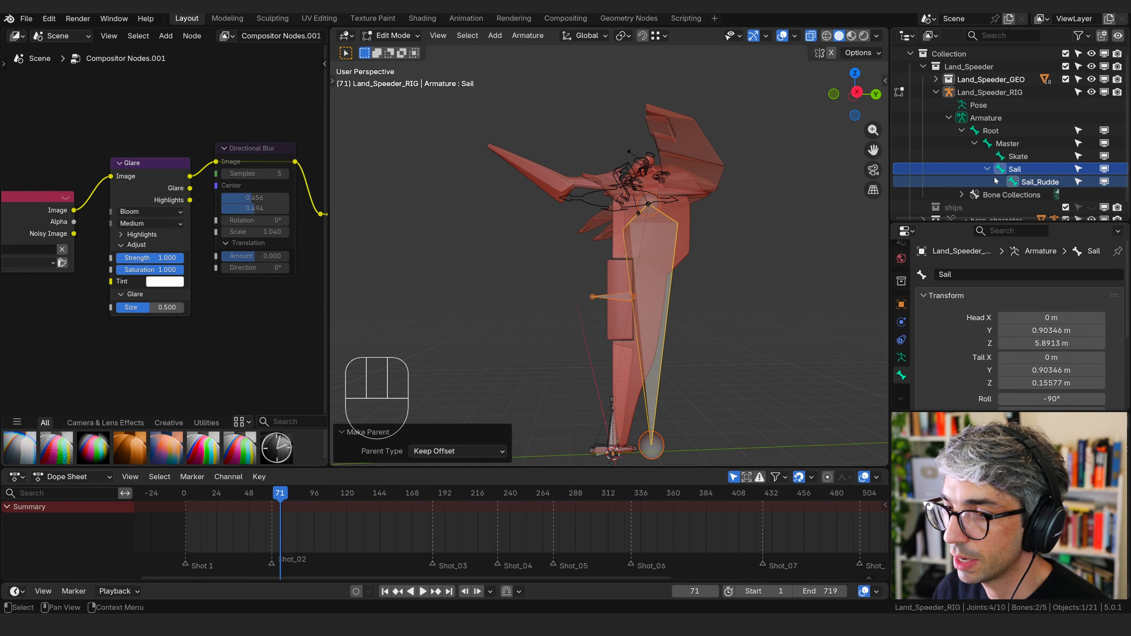
Parent the Skate bone to the Sail bone with Keep Offset and deselect all bones
click(1018, 157)
ctrl+click(1017, 169)
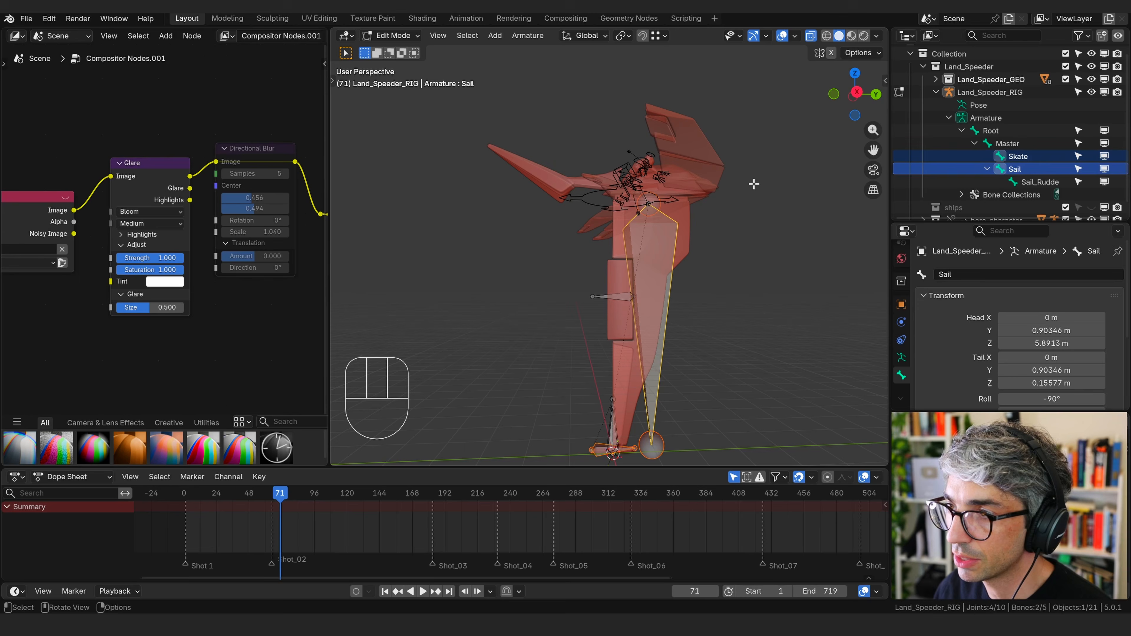
key(ctrl+p)
click(790, 186)
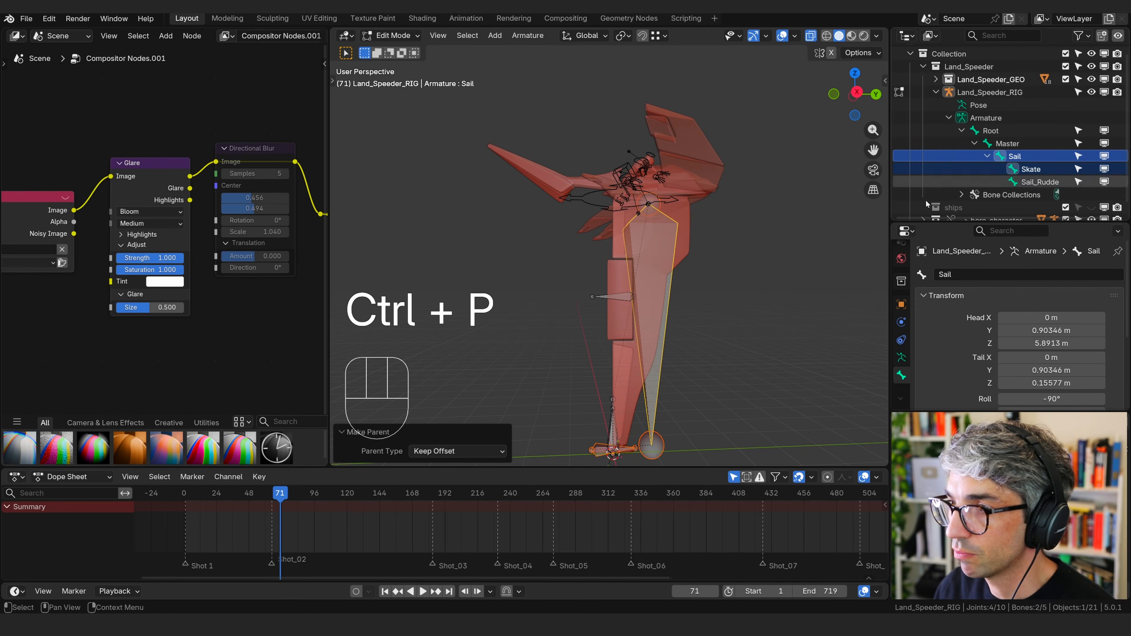
middle_drag(1045, 148, 986, 136)
click(771, 240)
scroll(639, 285, up, 2)
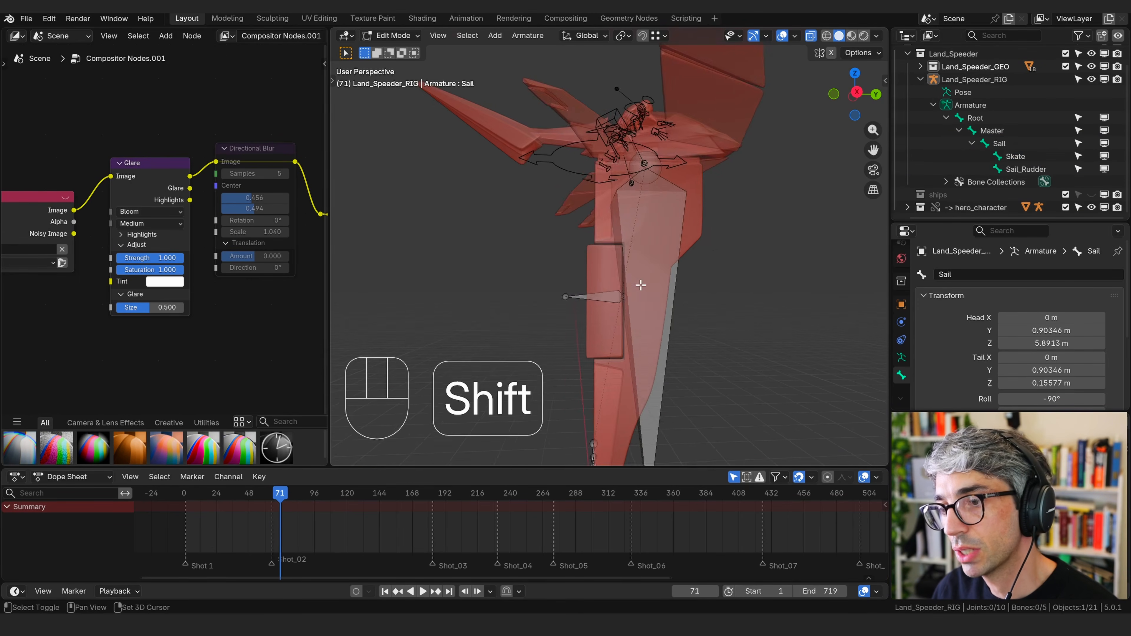
shift+middle_drag(693, 229, 668, 359)
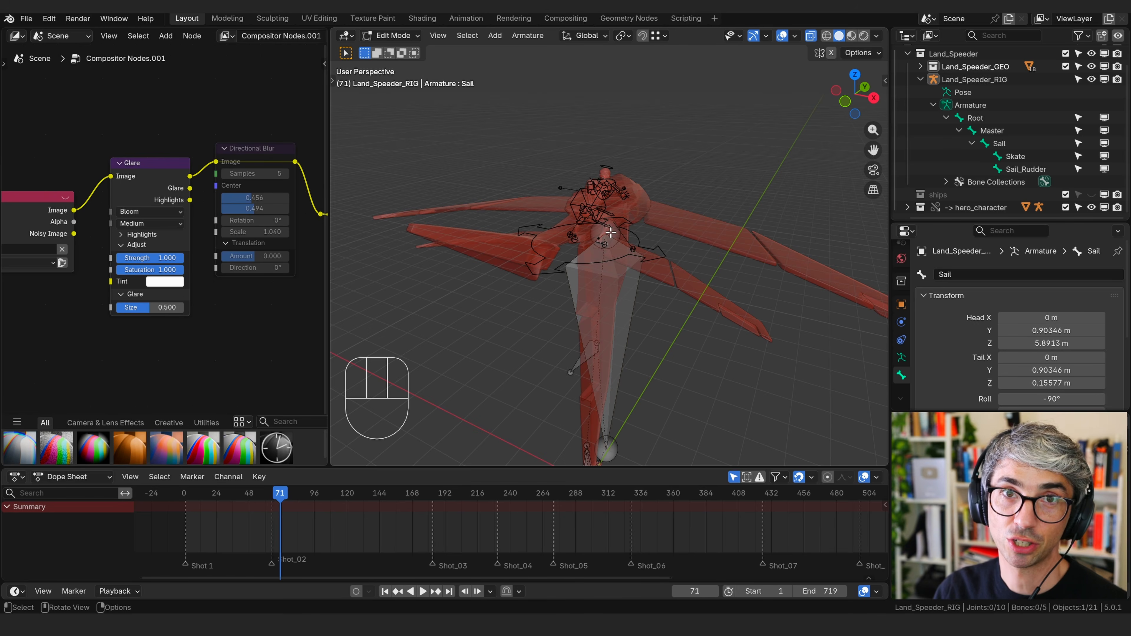
key(Escape)
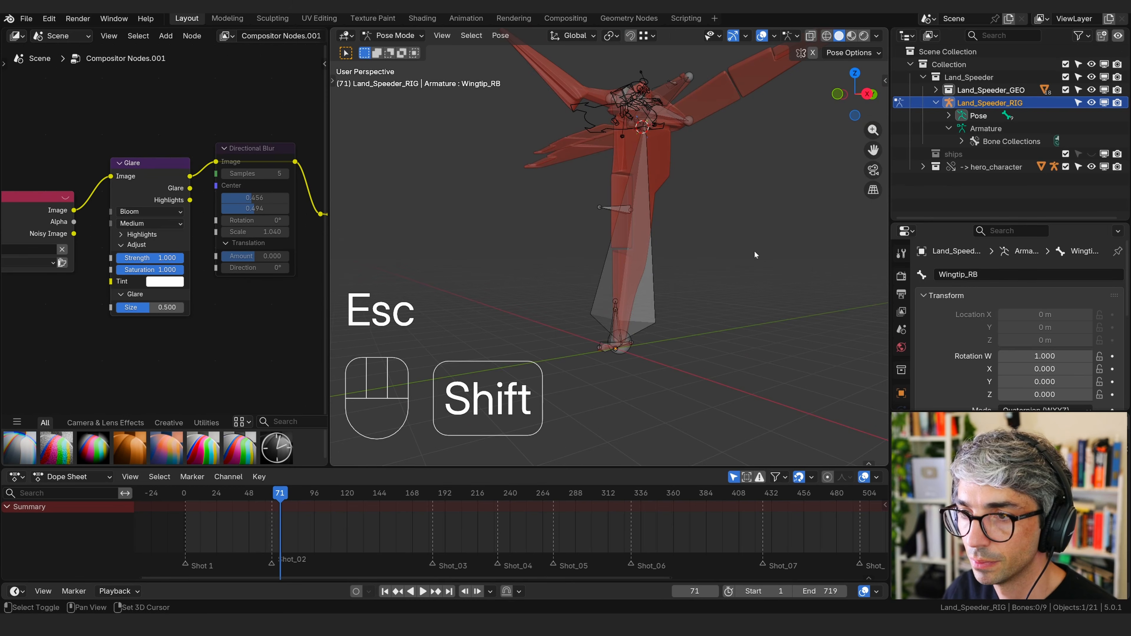
Switch the land speeder rig to Object Mode and back to Pose Mode
click(391, 35)
click(392, 48)
middle_drag(790, 259, 648, 264)
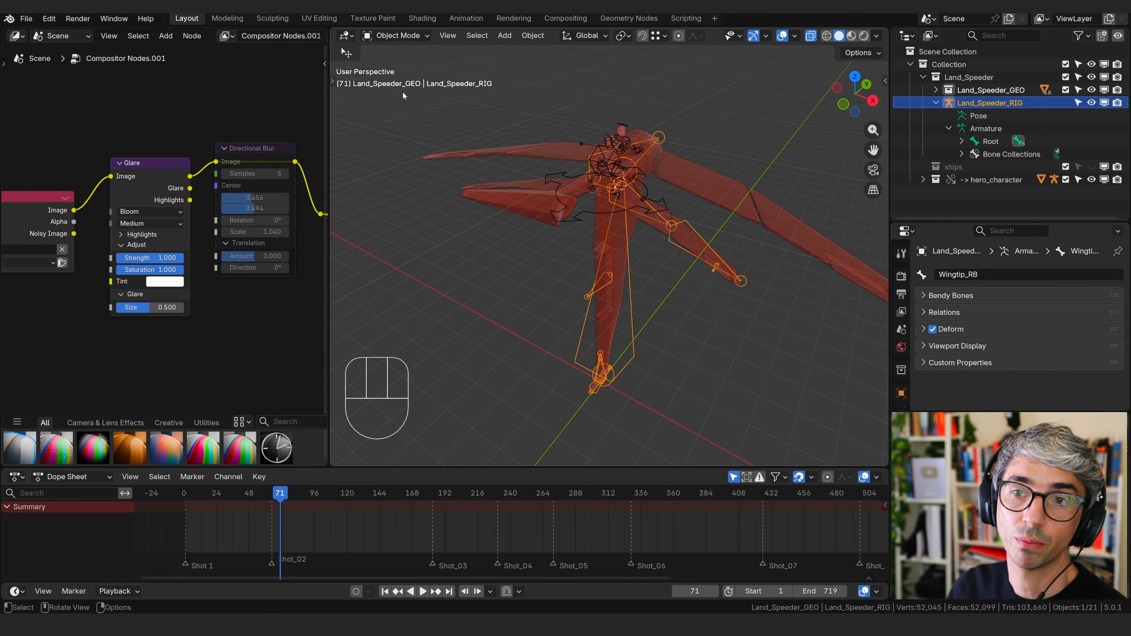
click(392, 35)
click(399, 79)
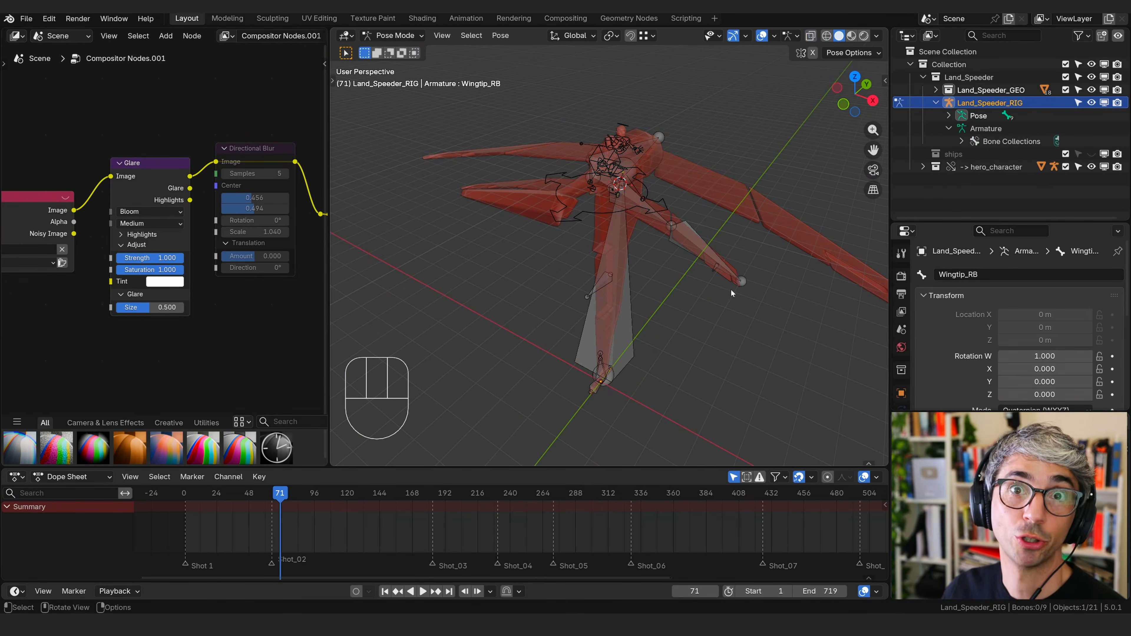
Rotate the Sail bone sideways about the global Y axis to test the bones parented to it
scroll(725, 299, up, 3)
shift+middle_drag(724, 299, 624, 203)
scroll(615, 207, down, 3)
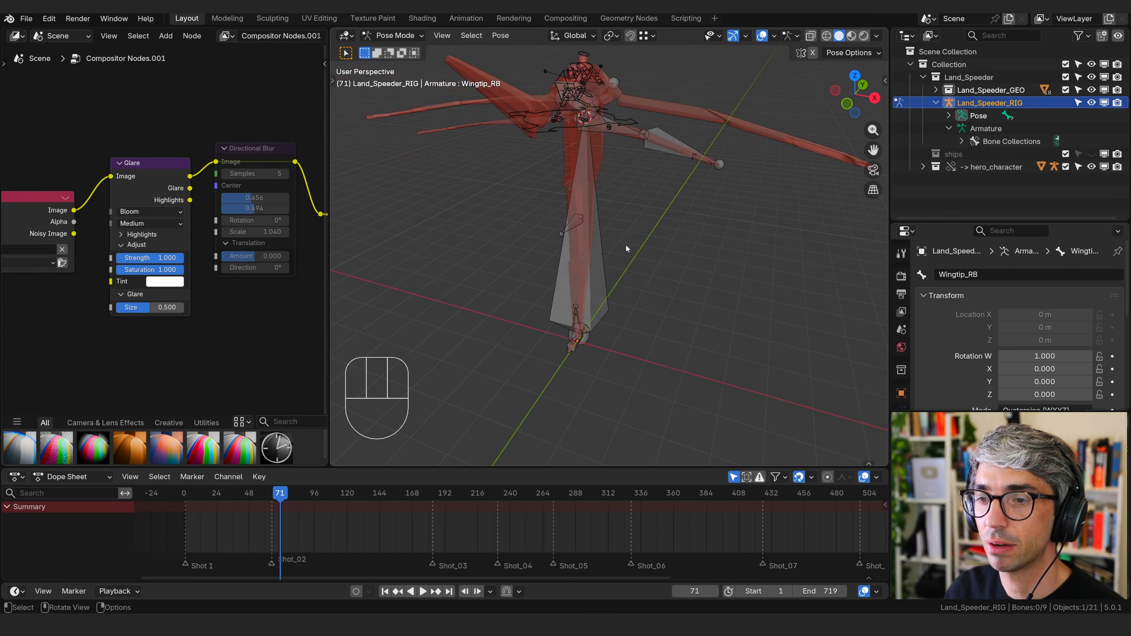
click(596, 266)
middle_drag(596, 266, 682, 194)
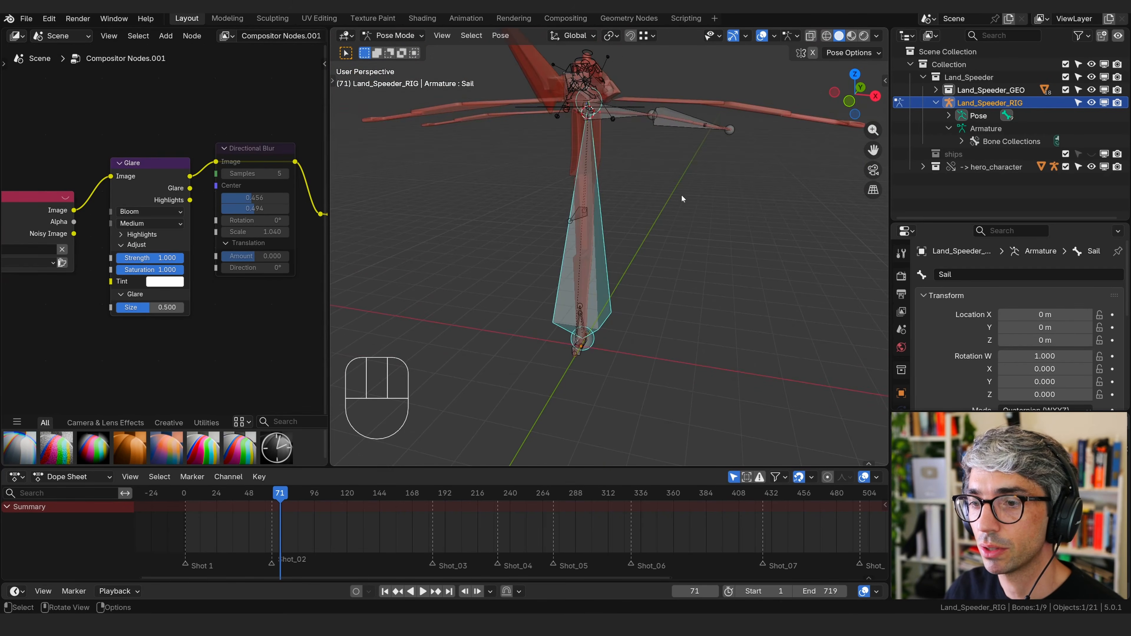
key(r)
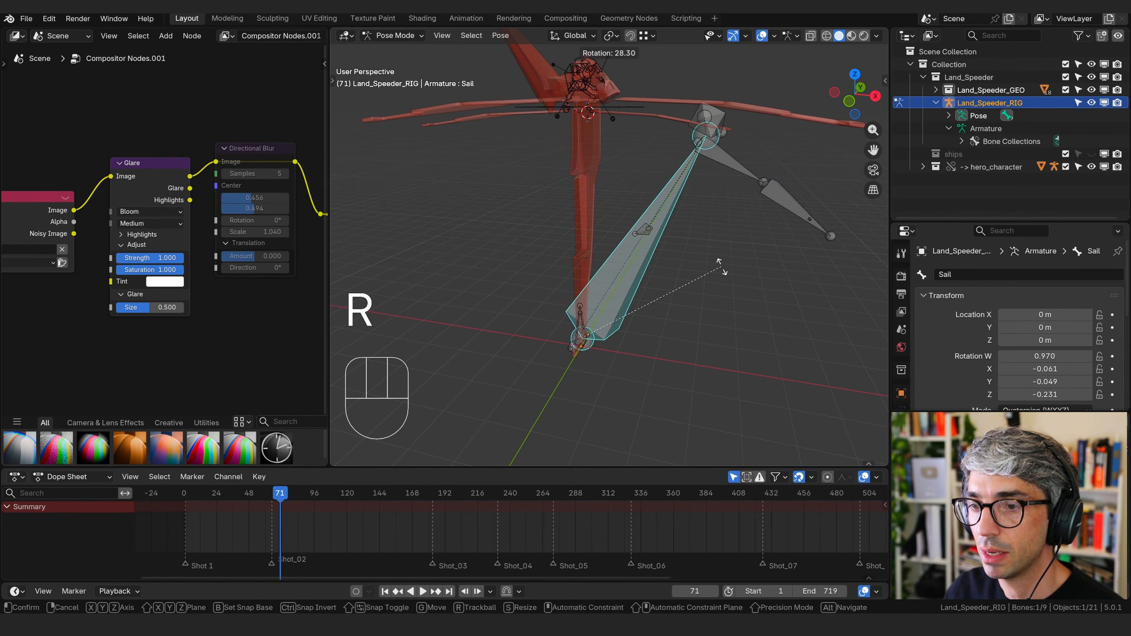
key(y)
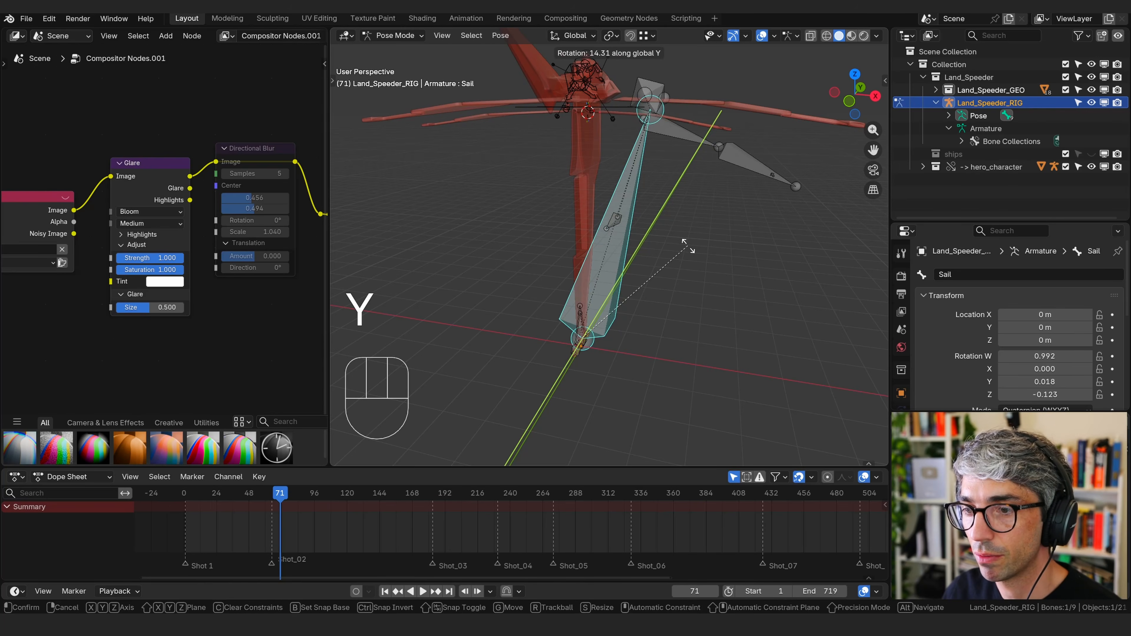
click(700, 248)
Rotate the Skate bone at the foot of the sail by -18.2° about the global Y axis
shift+middle_drag(750, 285, 698, 242)
scroll(621, 286, up, 4)
shift+middle_drag(559, 270, 776, 286)
scroll(669, 294, up, 4)
click(638, 317)
key(r)
key(y)
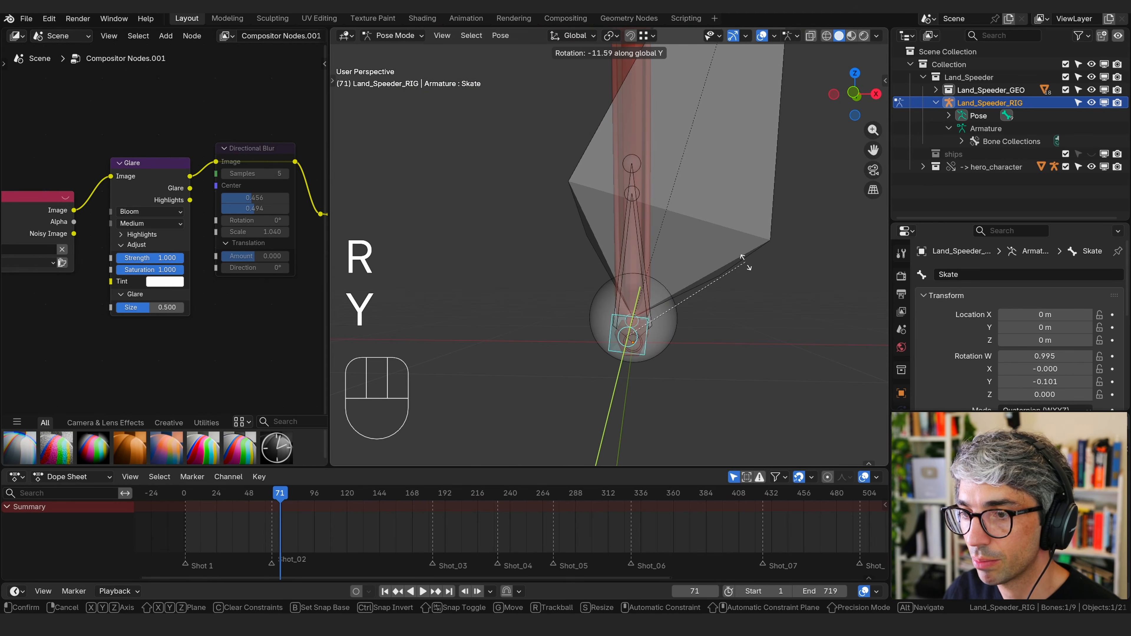
click(726, 256)
middle_drag(773, 275, 583, 335)
key(r)
key(Escape)
scroll(733, 161, down, 7)
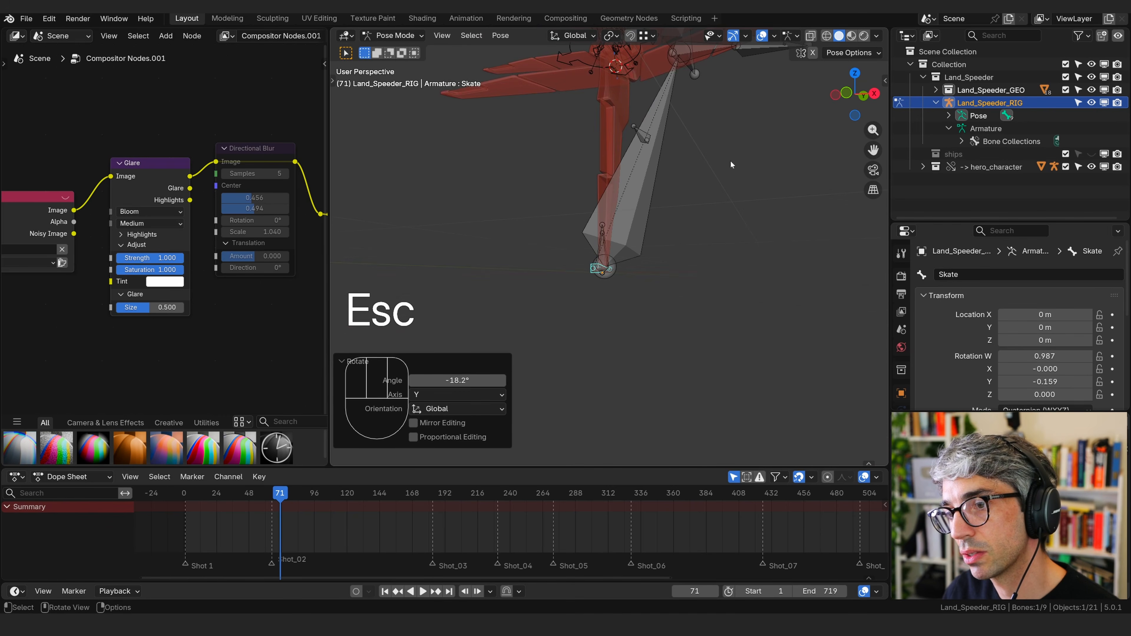
Rotate the Body bone by -23.7° about the global Y axis
shift+middle_drag(720, 139, 713, 223)
middle_drag(713, 223, 641, 207)
click(573, 237)
middle_drag(574, 235, 628, 235)
click(628, 245)
scroll(628, 246, up, 4)
click(601, 149)
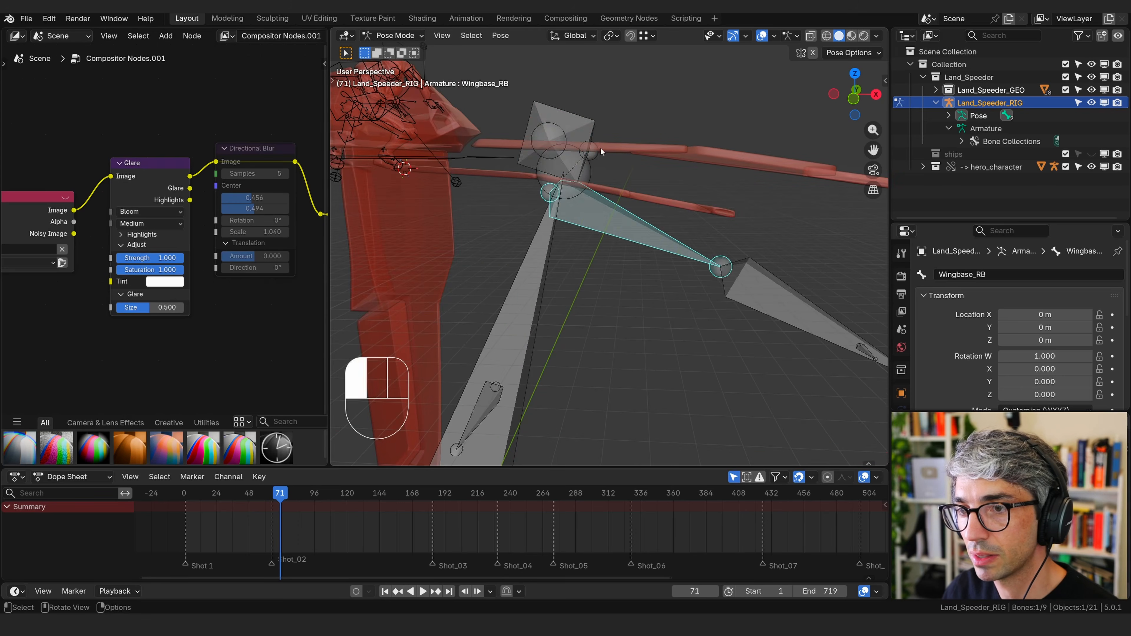
key(r)
key(y)
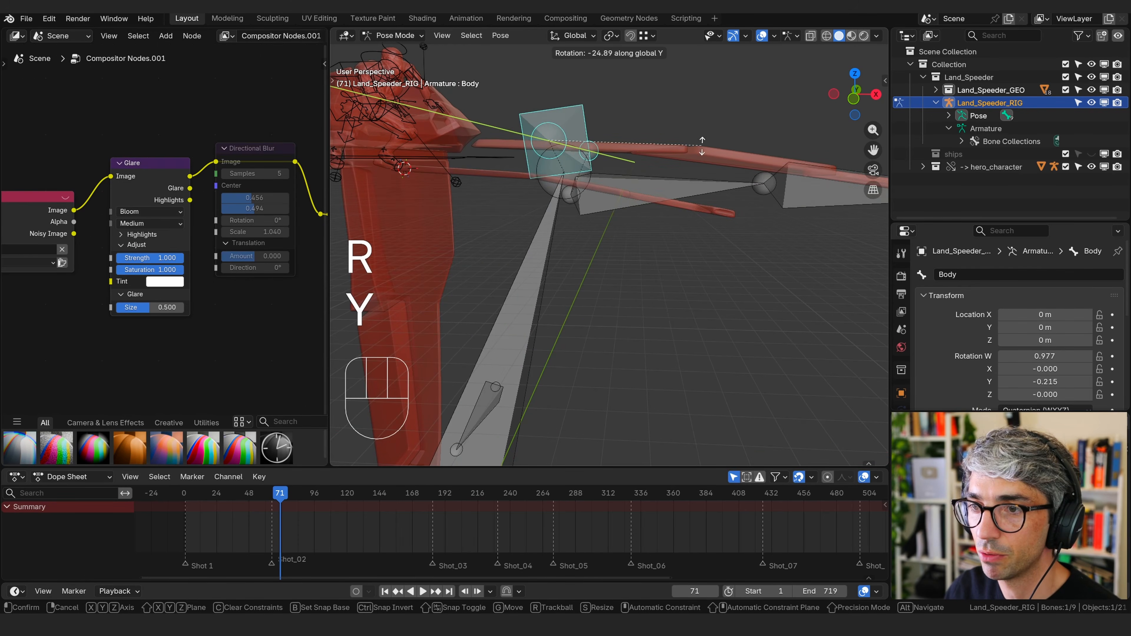
click(713, 207)
middle_drag(712, 207, 760, 219)
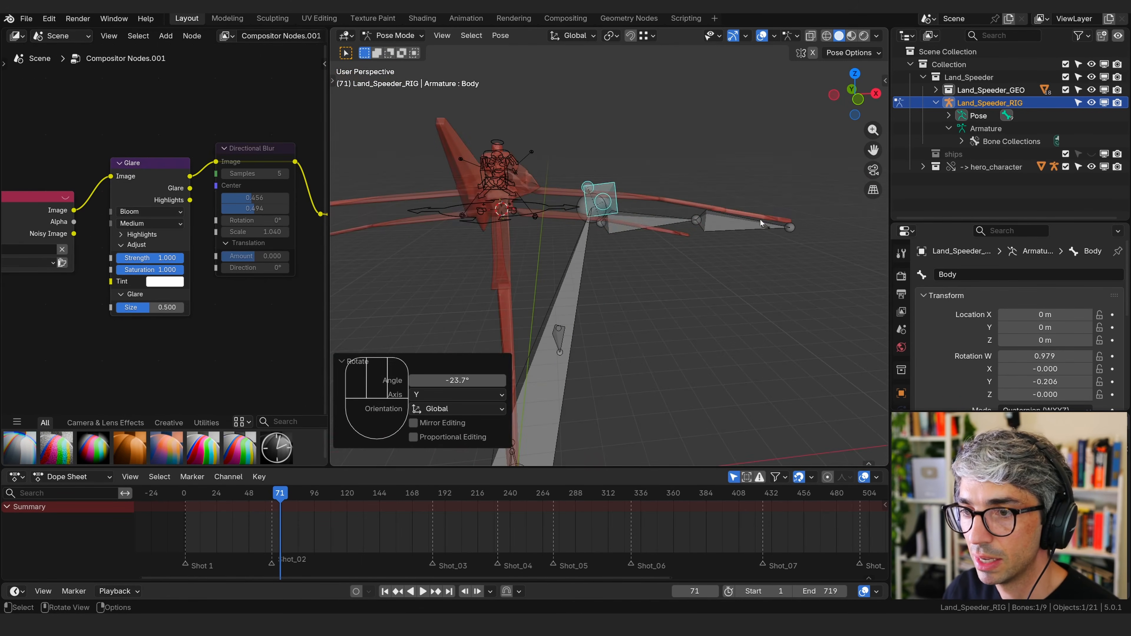
Rotate the Wingbase_RB bone and the Wingtip_RB bone freely to bend the wing downward
click(648, 232)
key(r)
click(736, 257)
click(739, 252)
key(r)
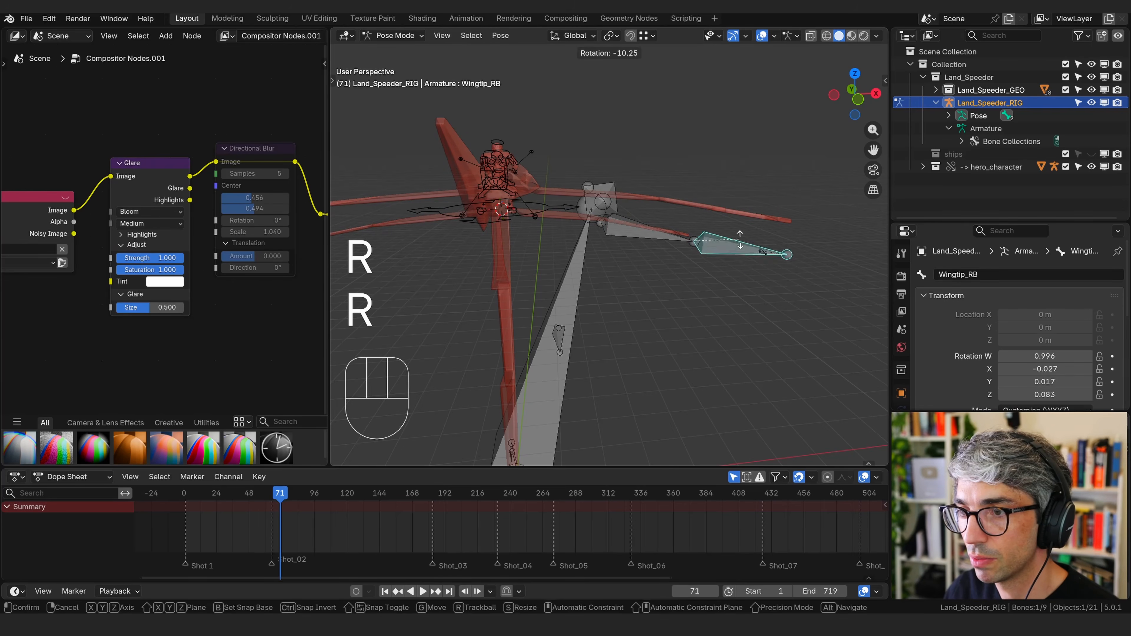
click(730, 271)
Try rotating the Wingrudder_RB bone about the global X axis
middle_drag(780, 253, 702, 274)
click(644, 268)
key(r)
key(x)
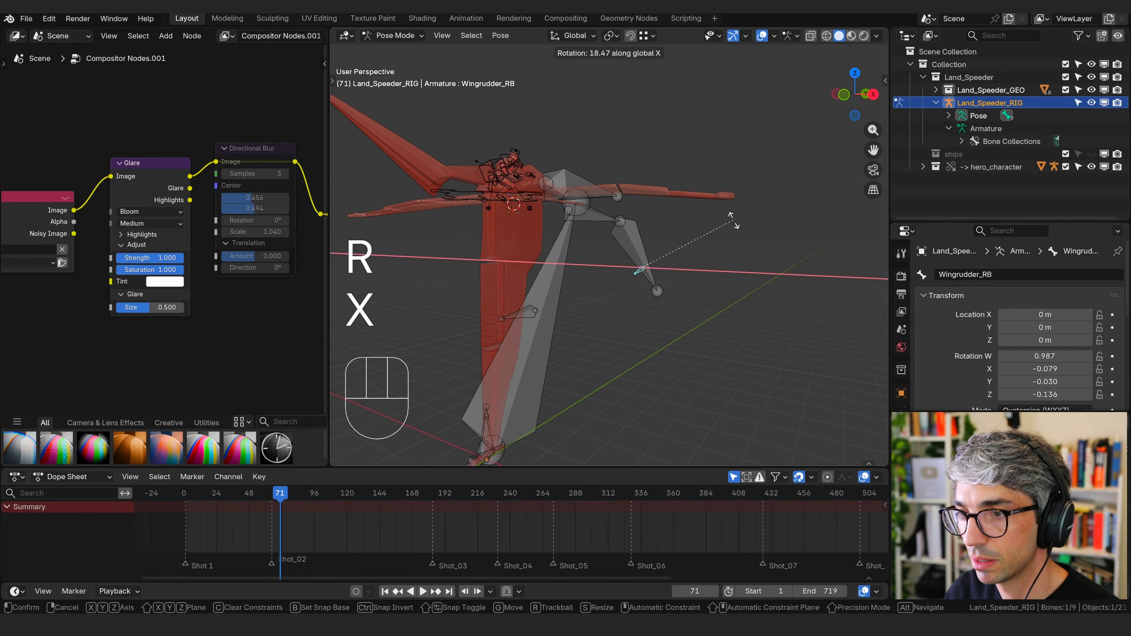
key(Escape)
Try rotating the Sail_Rudder bone about the global Y axis and about the global Z axis
click(552, 320)
middle_drag(552, 320, 661, 343)
key(r)
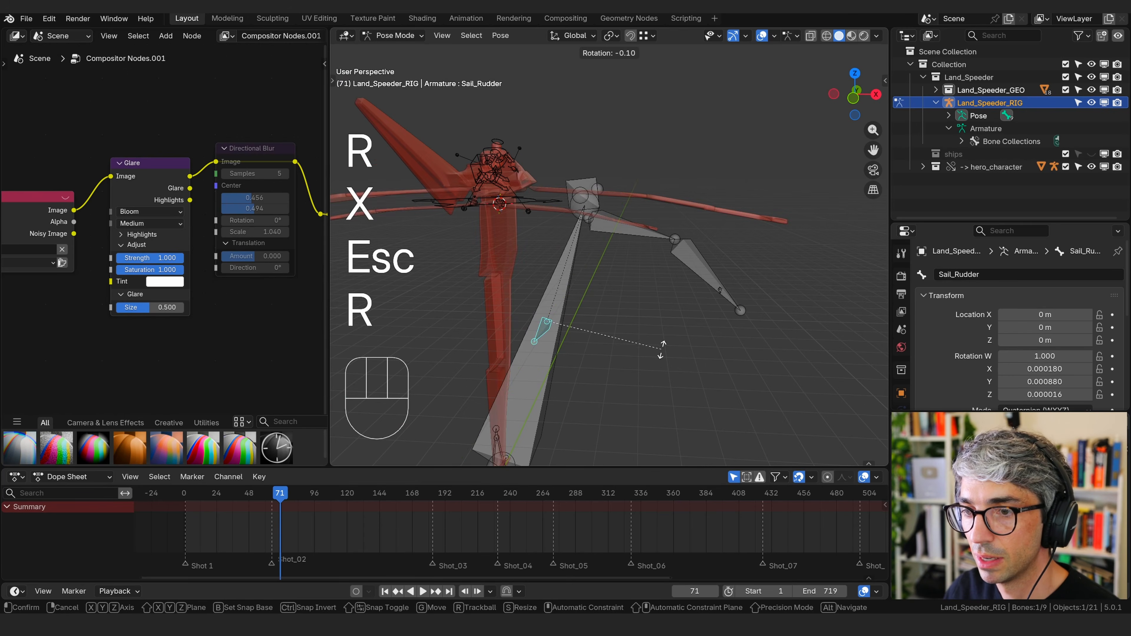
key(y)
key(Escape)
key(r)
key(z)
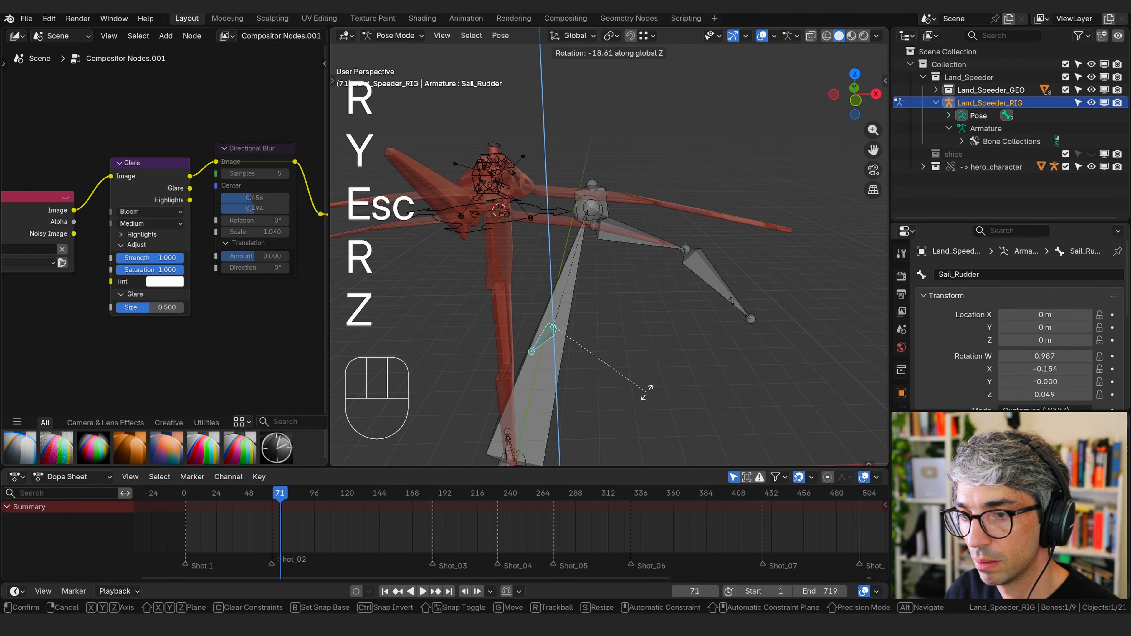
key(Escape)
Clear the location and rotation of all bones to restore the rest pose, and deselect them
middle_drag(712, 356, 602, 330)
key(a)
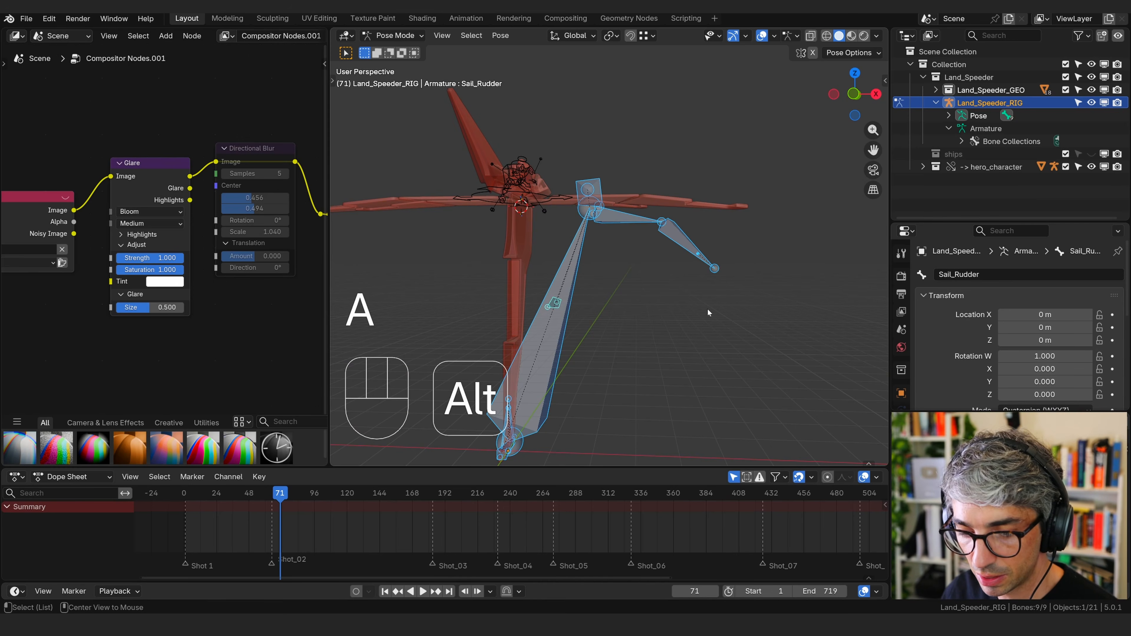
key(alt+g)
key(alt+r)
click(719, 284)
Expand the rig's pose hierarchy through Root, Master, Sail and Body, and examine how the bones are parented
middle_drag(769, 267, 637, 235)
click(949, 128)
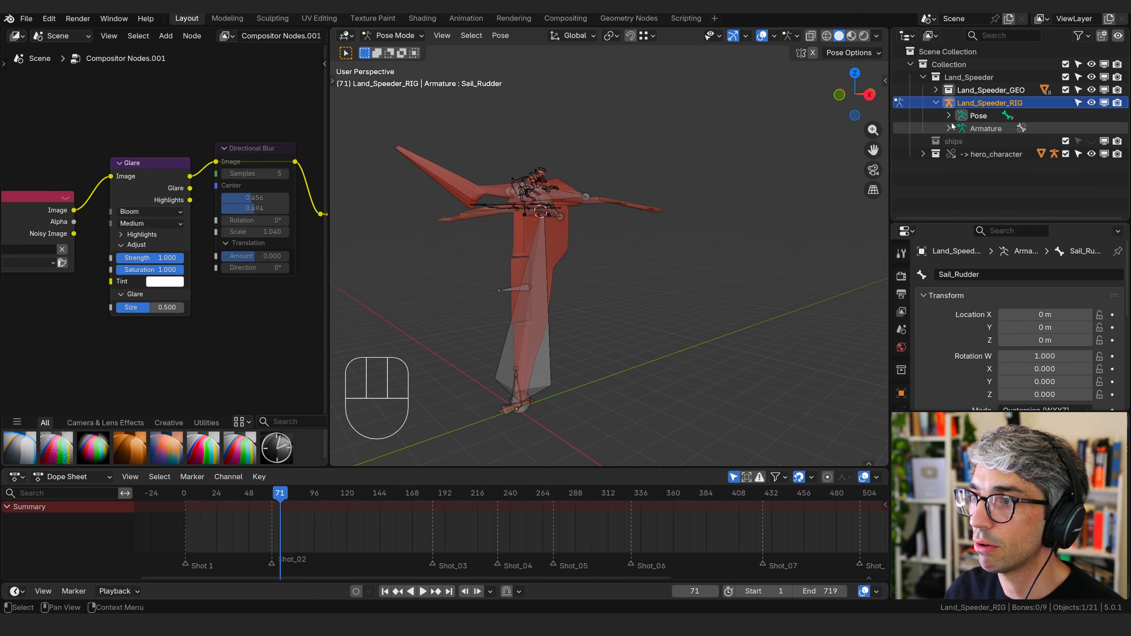
click(949, 116)
click(962, 128)
click(975, 141)
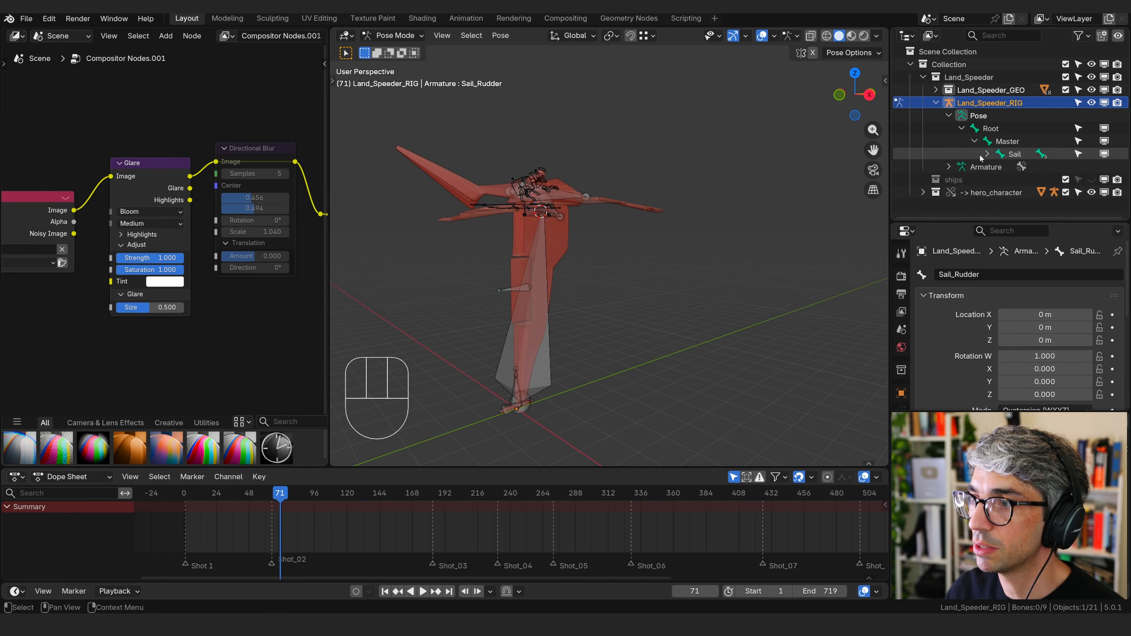
click(988, 154)
drag(888, 142, 795, 143)
scroll(909, 165, down, 2)
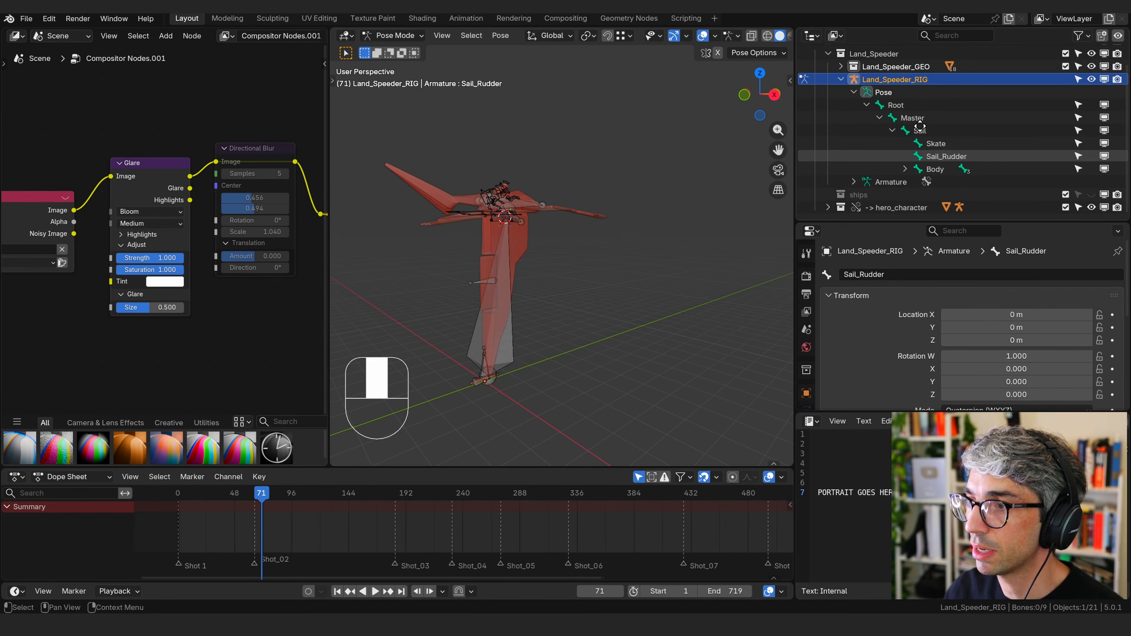
click(905, 170)
shift+click(918, 182)
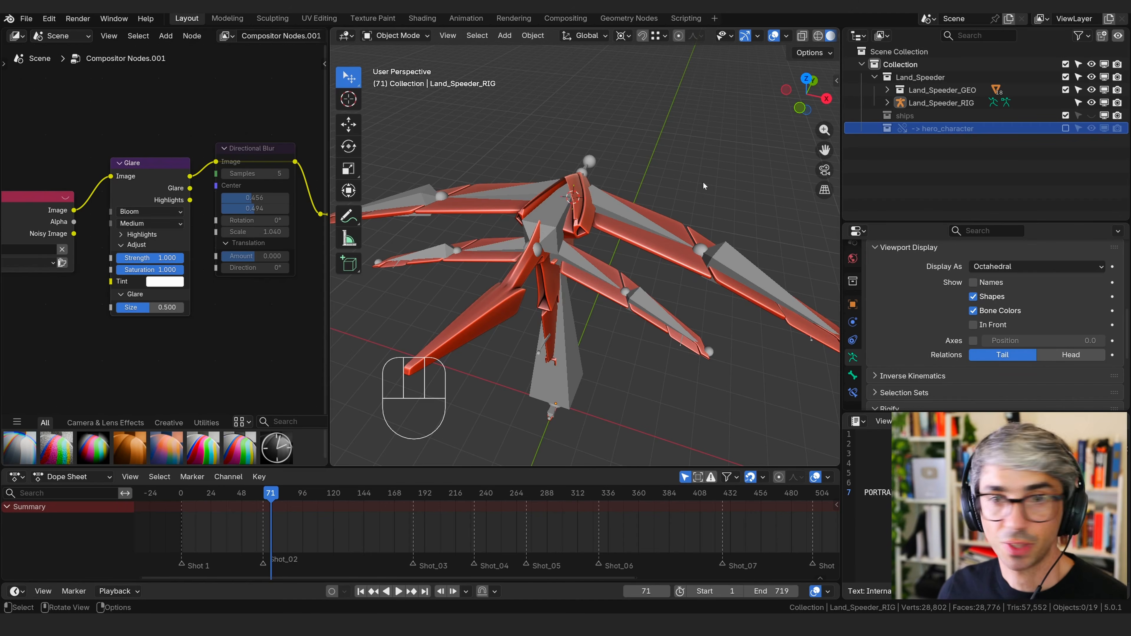
Select the speeder's body mesh and the armature in turn to compare the geometry with the rig
click(620, 204)
mouse_move(619, 204)
middle_down()
mouse_move(692, 154)
mouse_move(724, 275)
mouse_move(738, 233)
mouse_move(701, 197)
mouse_move(606, 216)
middle_up()
click(484, 232)
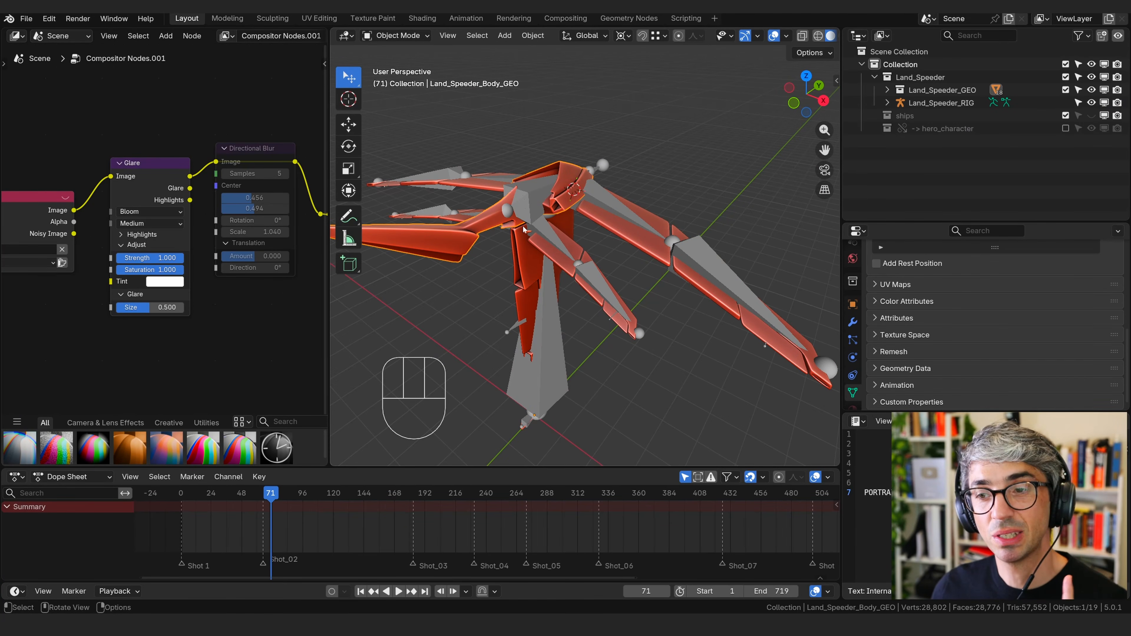
click(674, 268)
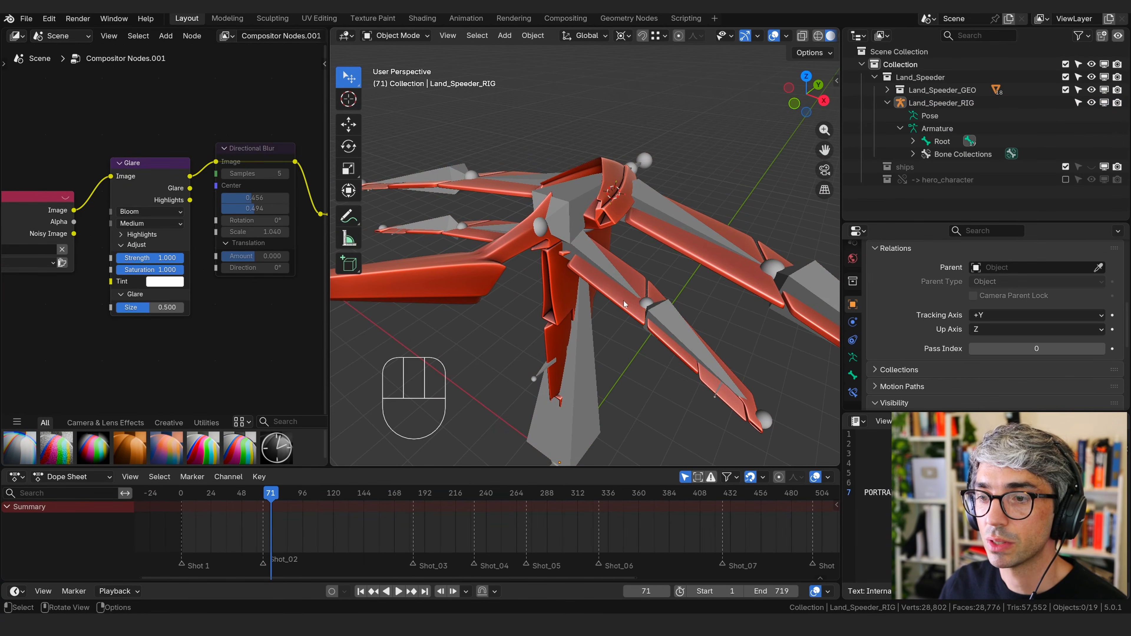
Parent the Land_Speeder_Wingbase_RB_GEO mesh to the armature's active Wingbase_RB bone using the Bone parent type
click(641, 304)
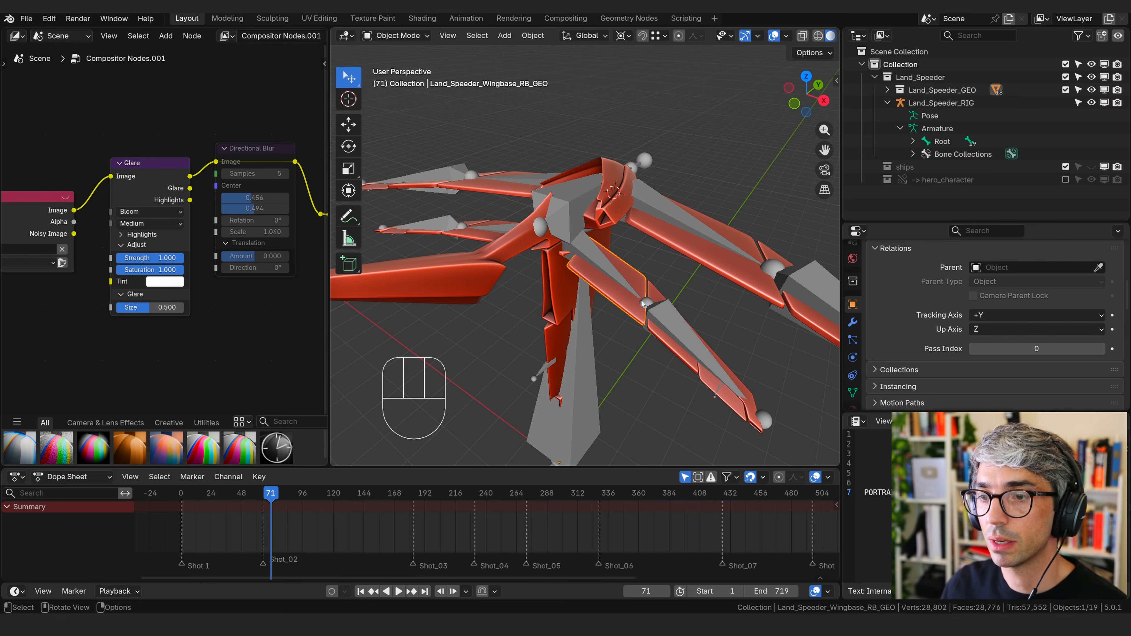
shift+middle_drag(658, 344, 615, 274)
shift+click(533, 271)
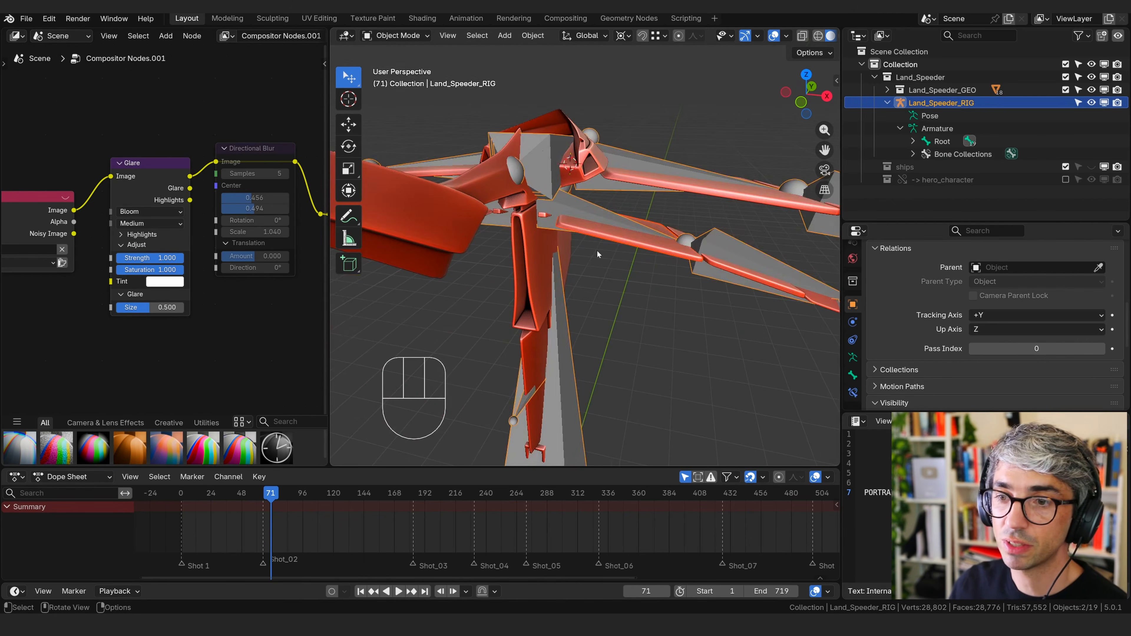
key(Tab)
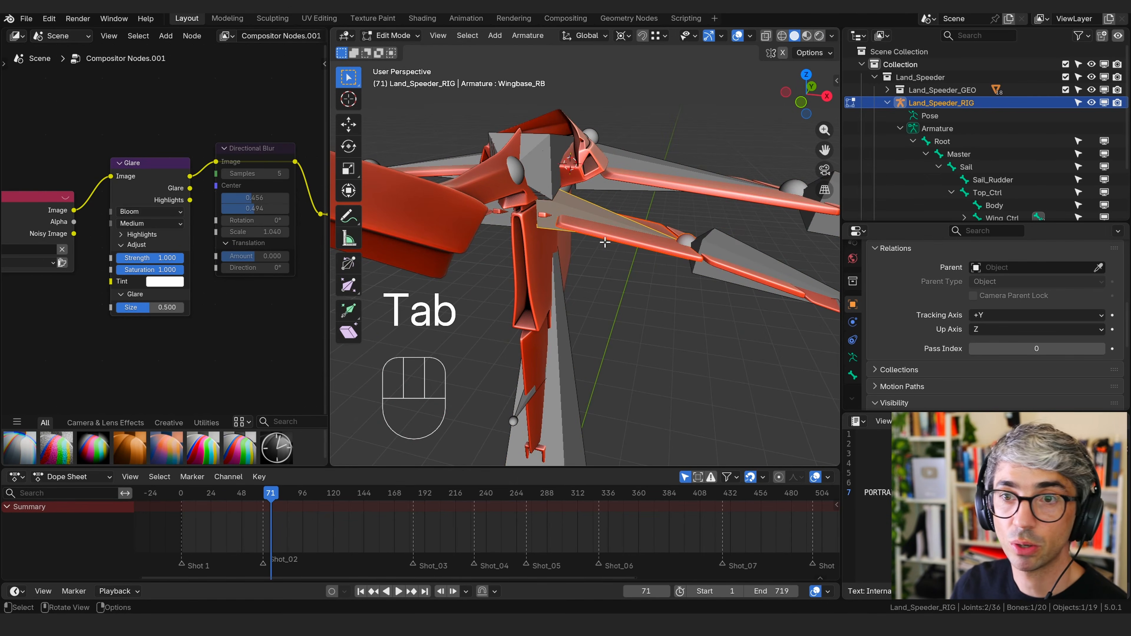
middle_drag(605, 242, 600, 215)
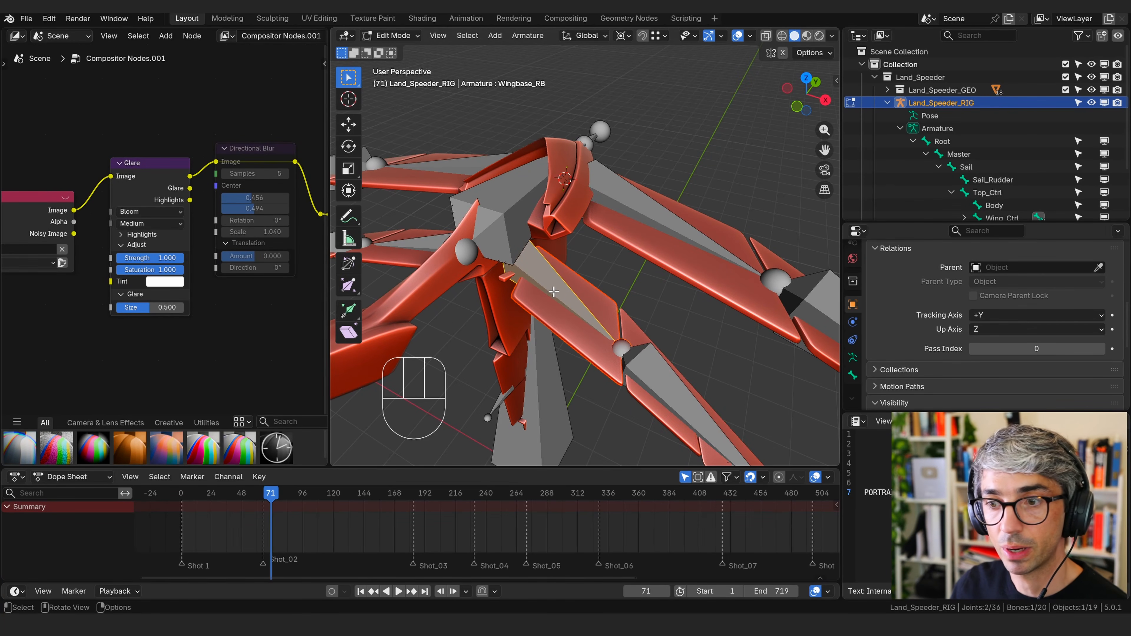
key(ctrl+p)
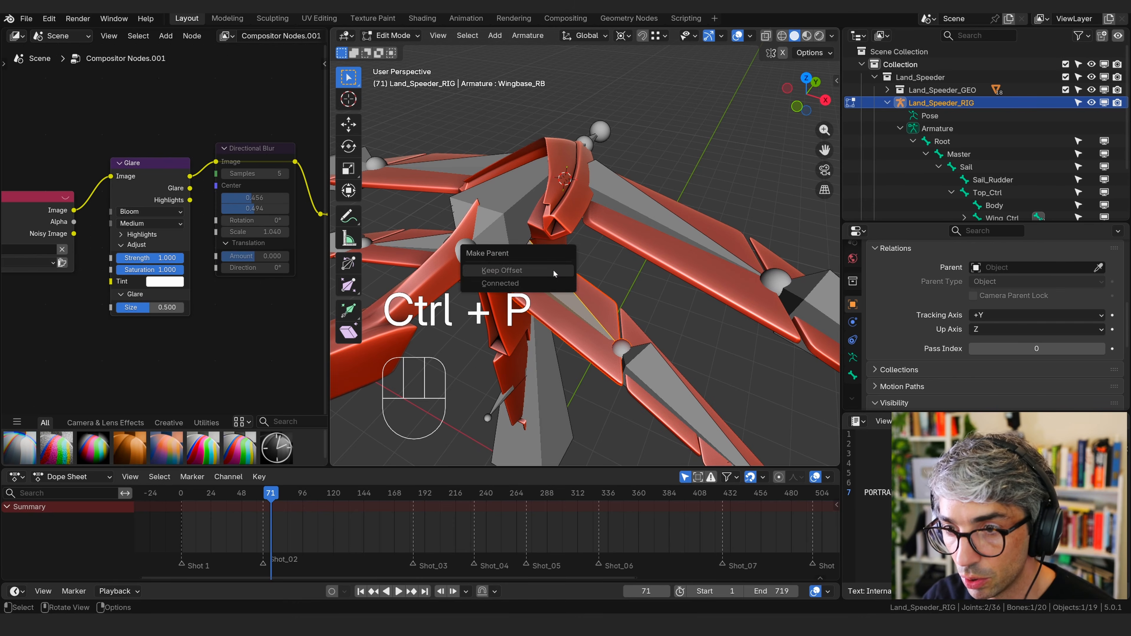
click(553, 268)
key(Tab)
key(ctrl+p)
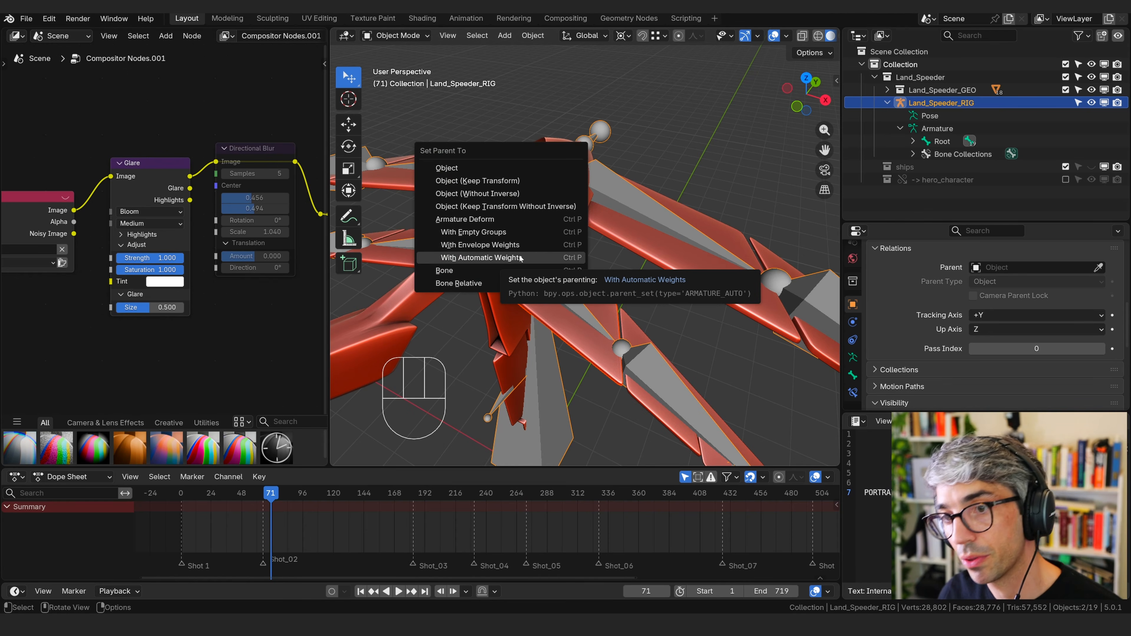
click(509, 270)
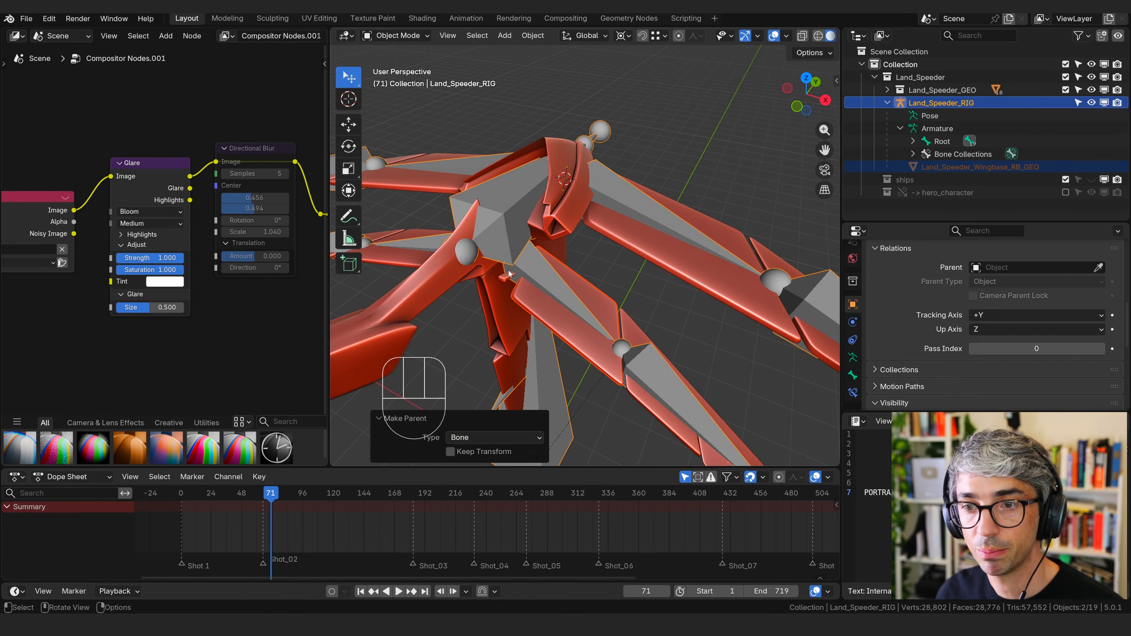
Select the Land_Speeder_Wingbase_RB_GEO mesh and examine its Parent, Parent Type and Parent Bone relations
click(597, 348)
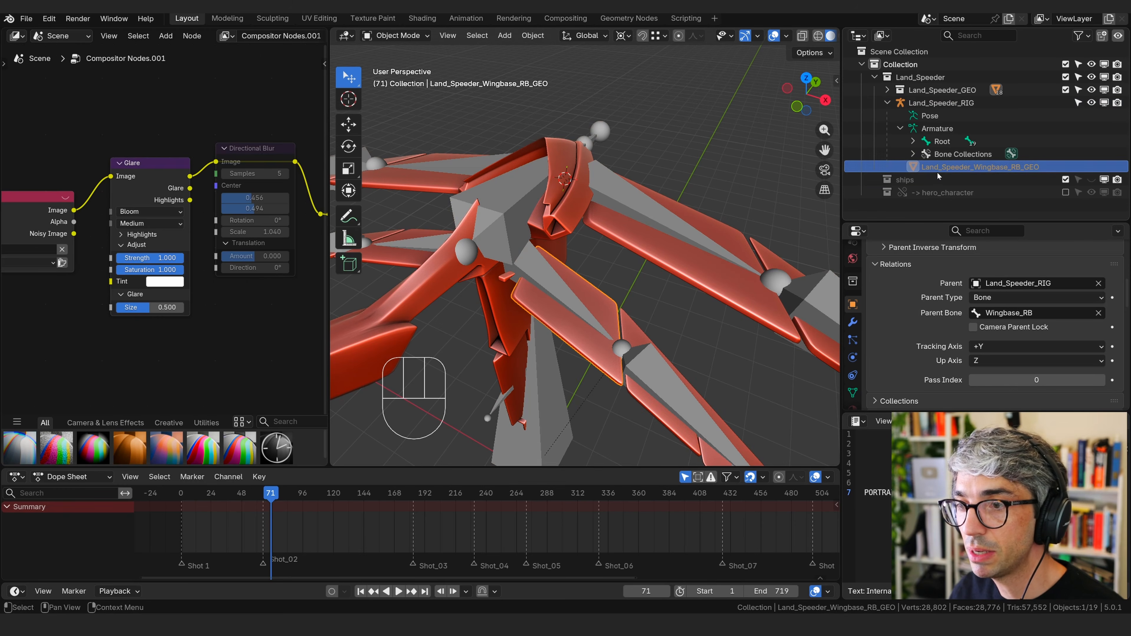
click(892, 104)
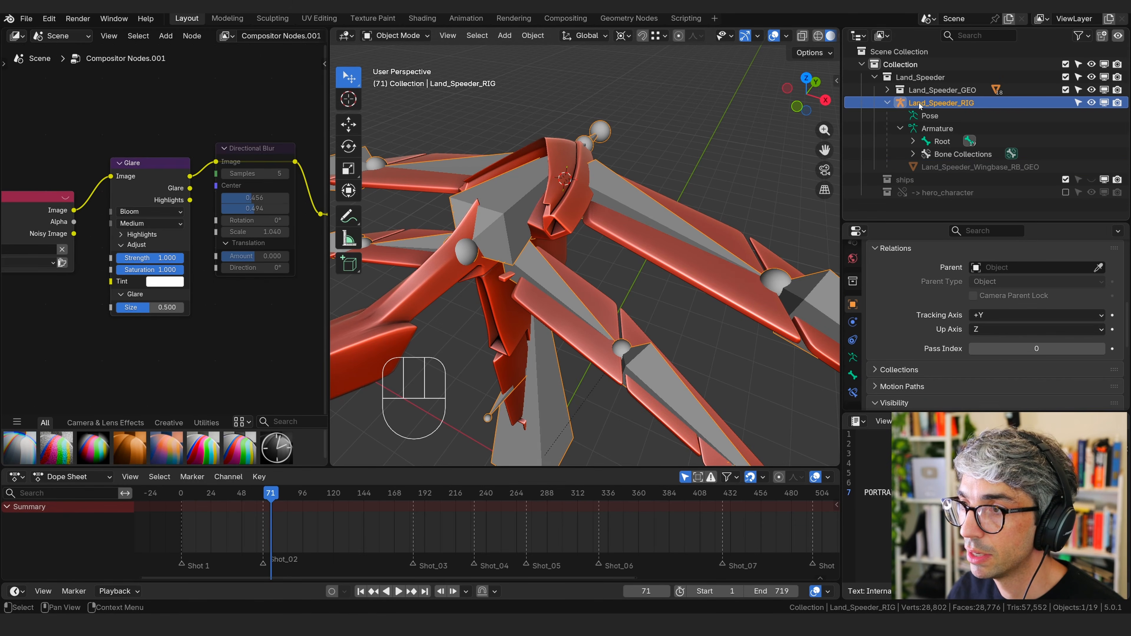
click(944, 167)
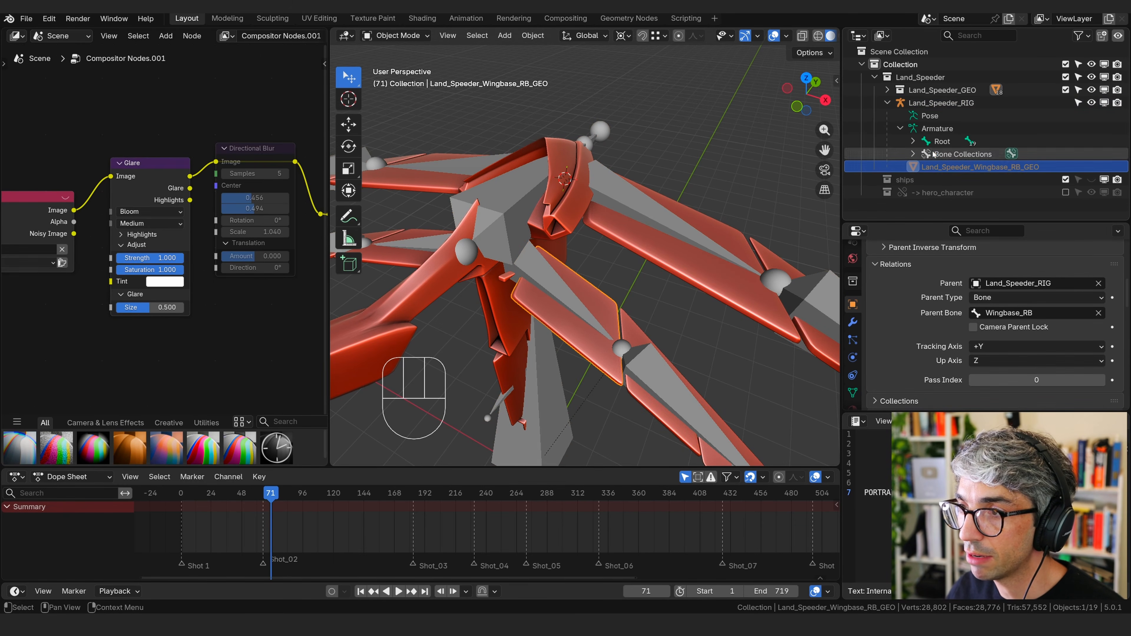
scroll(891, 290, up, 3)
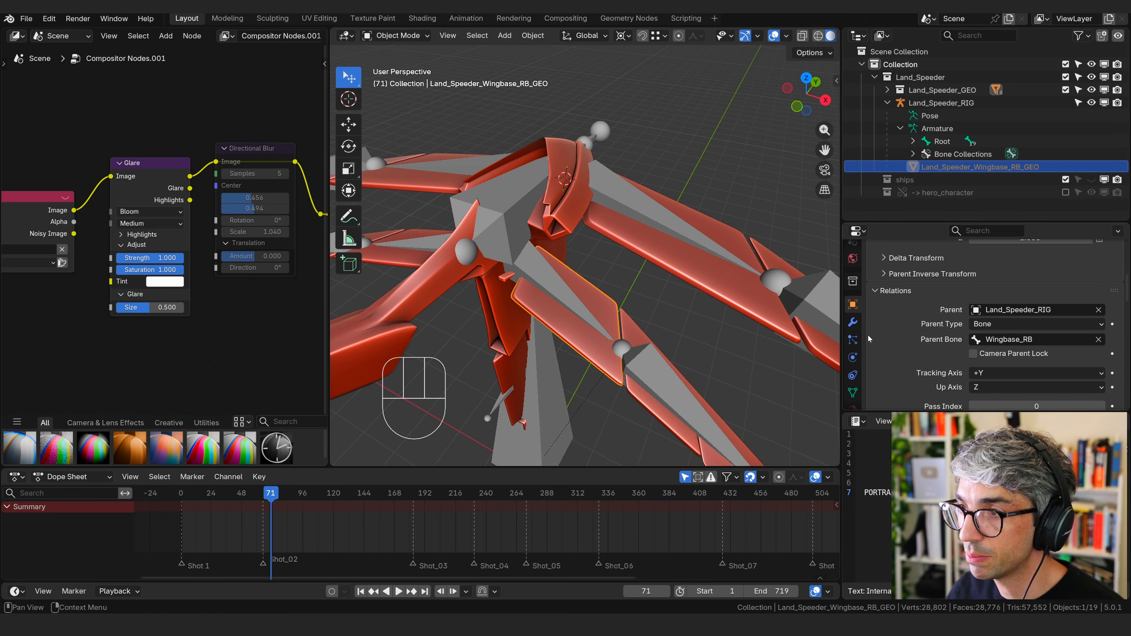
click(880, 318)
click(880, 318)
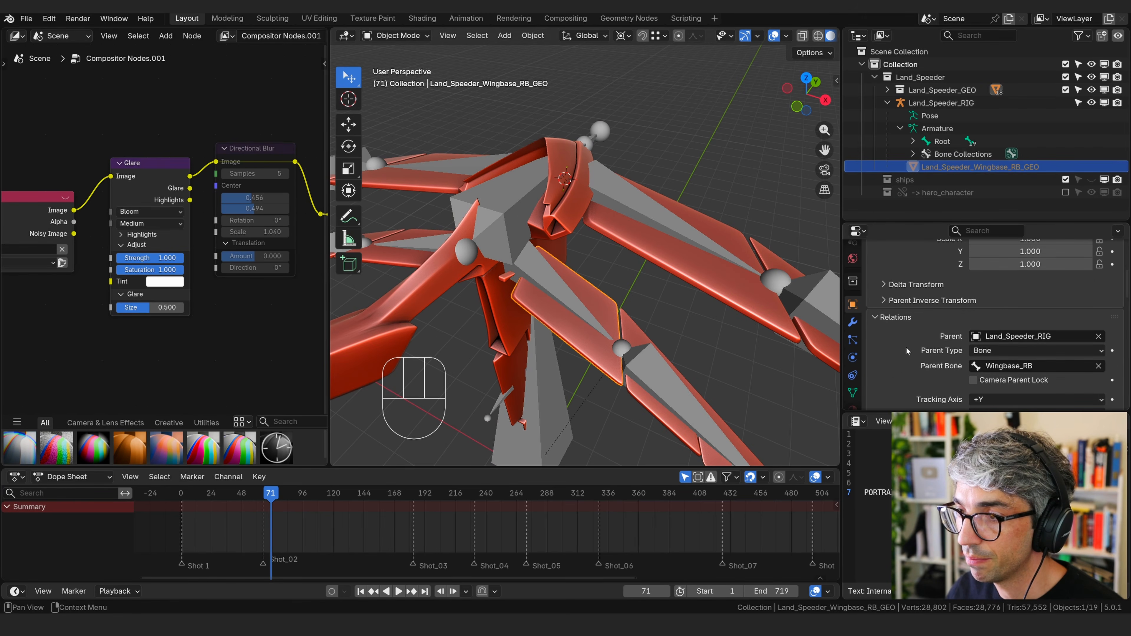
scroll(897, 335, down, 4)
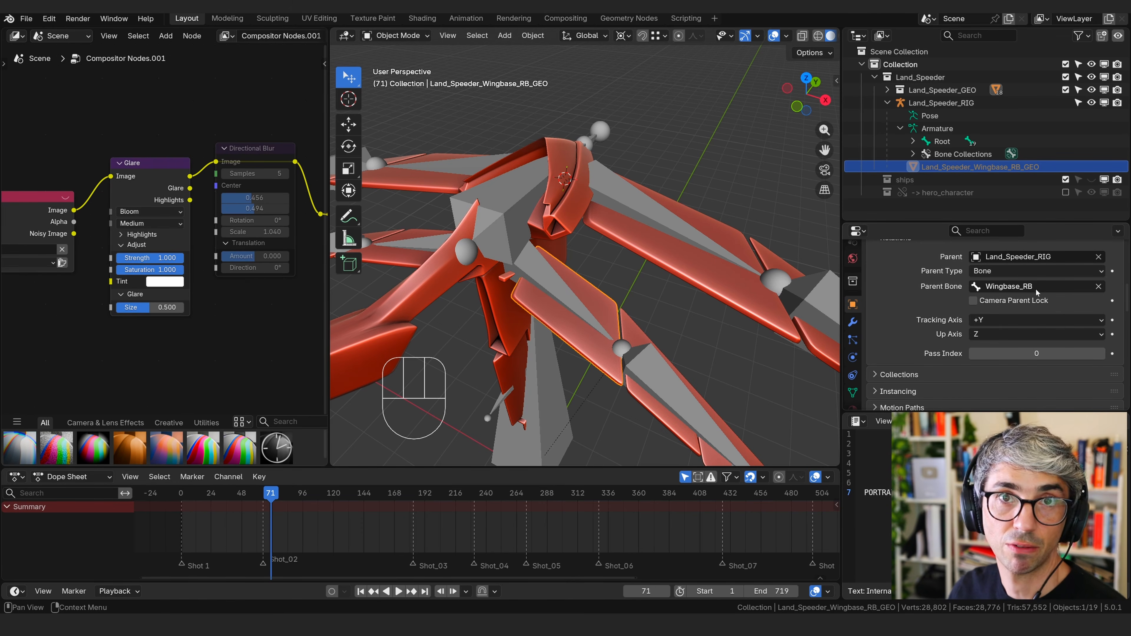
Try rotating the Wingbase_RB bone in Pose Mode to test how its parented wing mesh follows
click(591, 314)
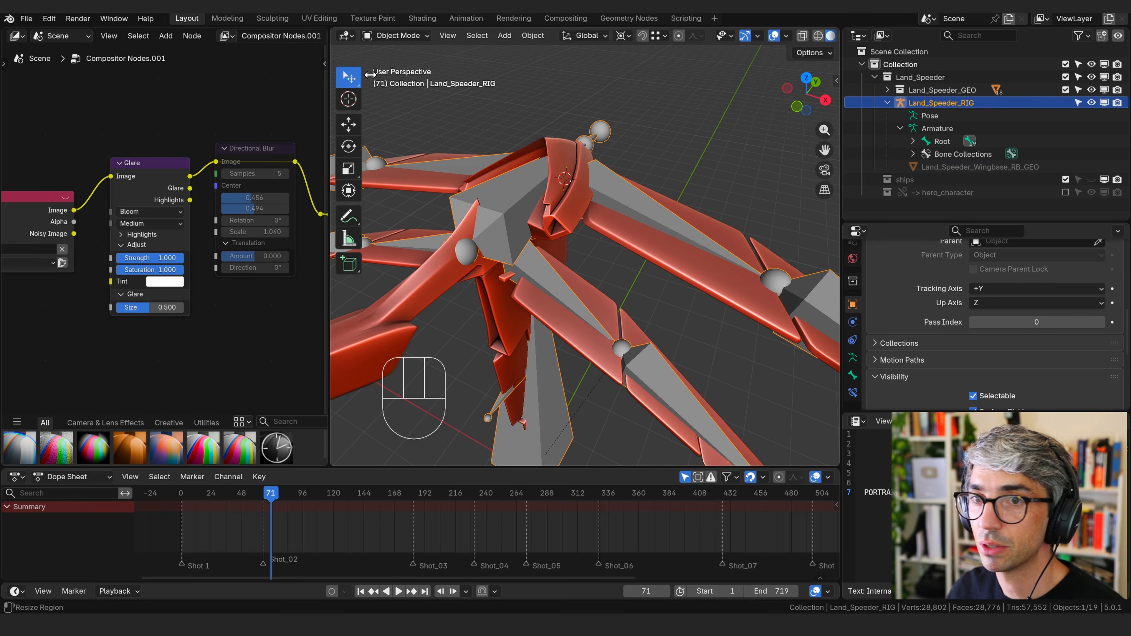
click(395, 35)
click(397, 77)
click(562, 292)
key(r)
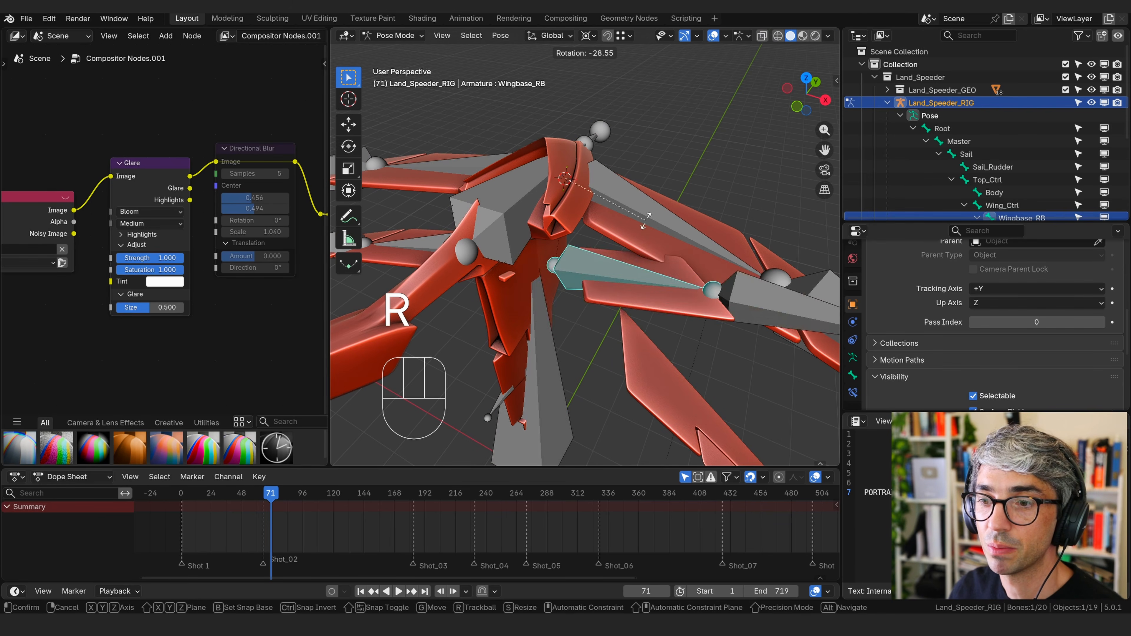
key(Escape)
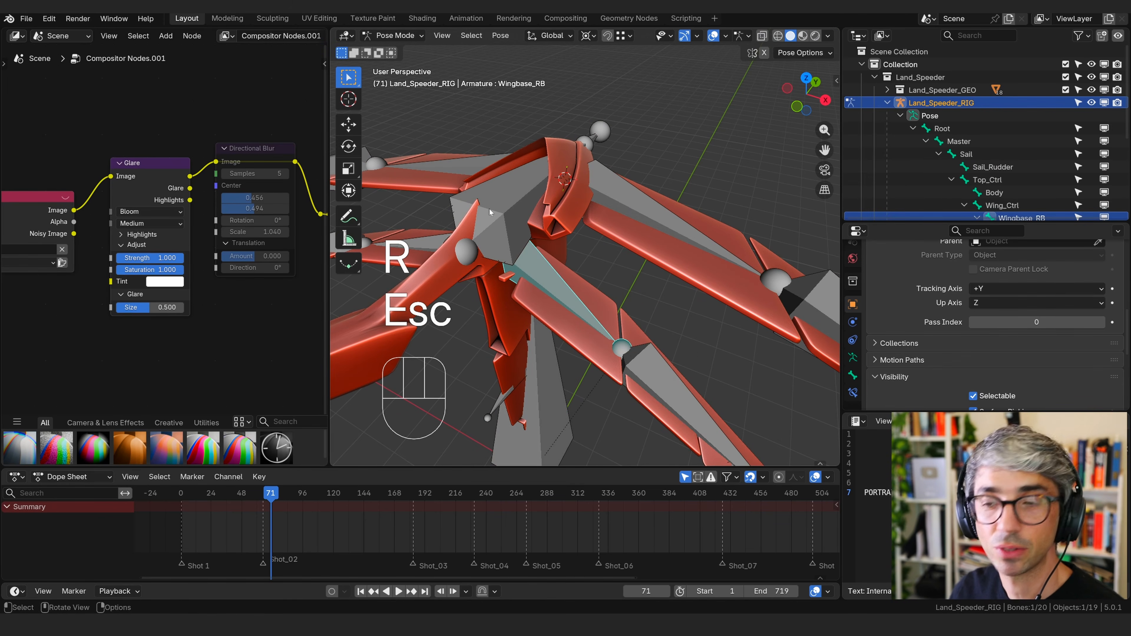
Make the Wingtip_RB bone the active bone of the armature in Pose Mode
key(Tab)
click(603, 283)
shift+middle_drag(652, 276, 616, 268)
key(Tab)
click(644, 348)
middle_drag(646, 339, 550, 312)
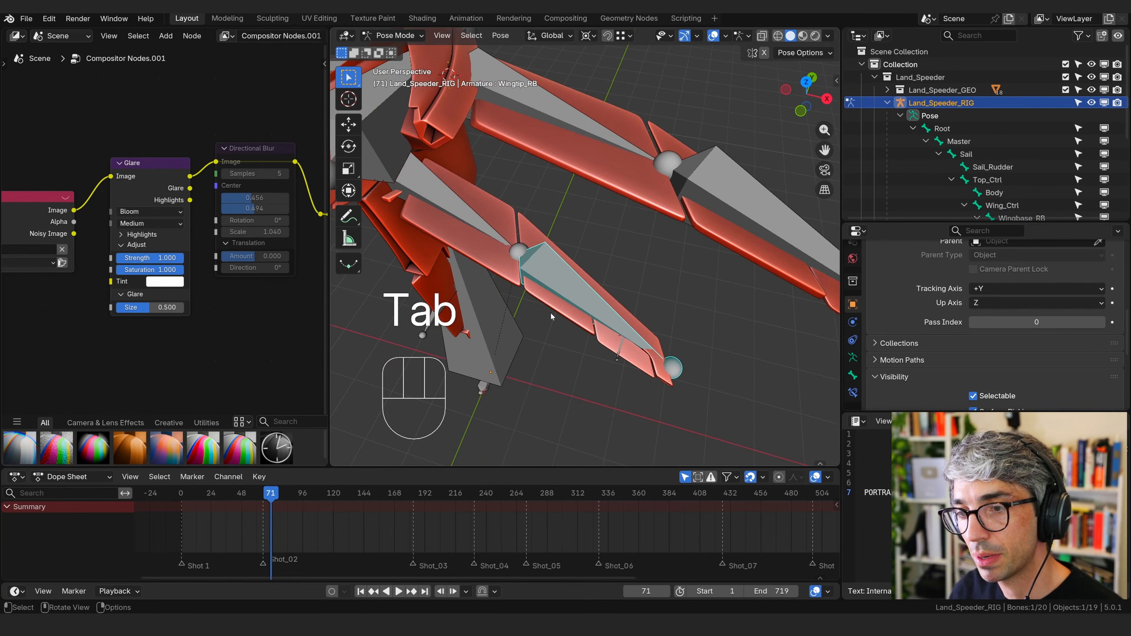
In Object Mode, parent the Land_Speeder_Wingtip_RB_GEO mesh to the armature's active bone using the Bone parent type
click(394, 35)
click(401, 50)
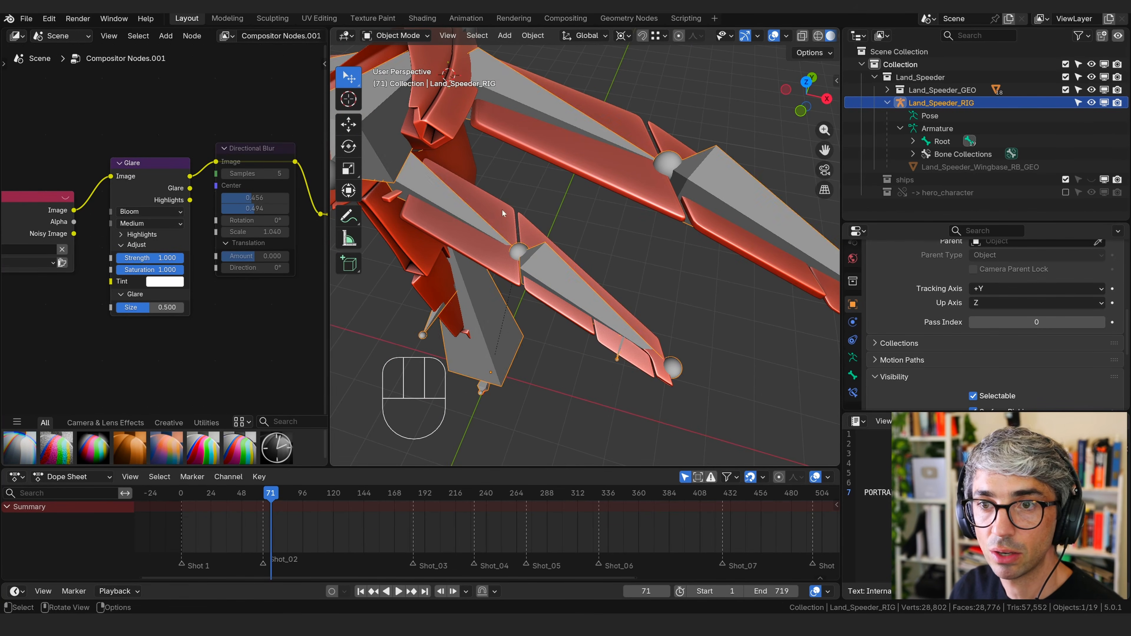
click(550, 297)
shift+click(554, 282)
key(Tab)
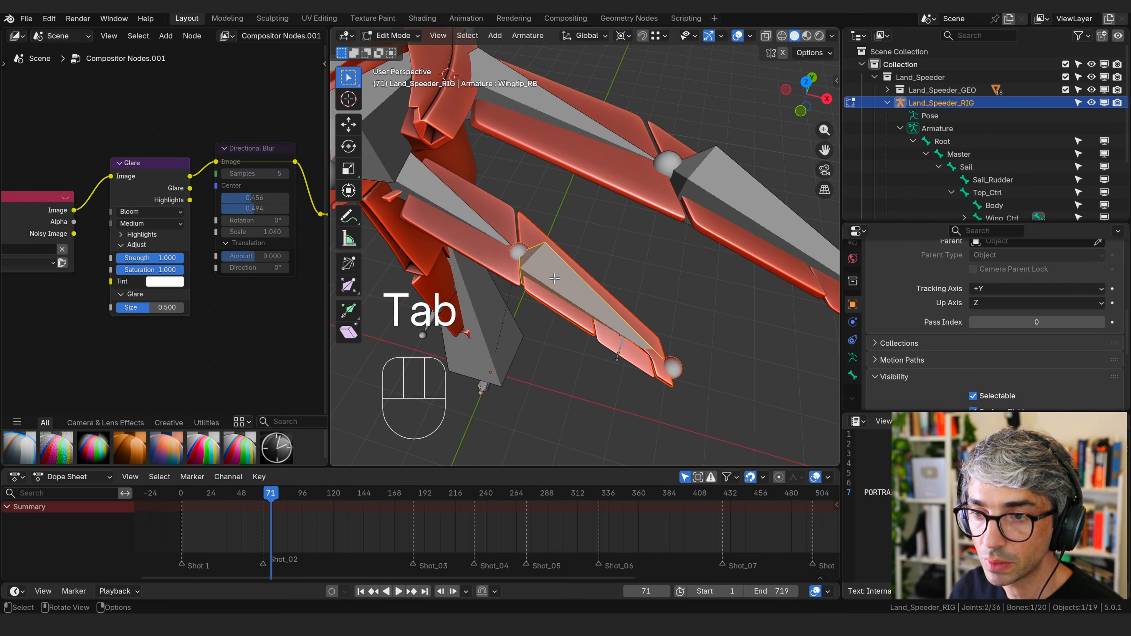
key(Tab)
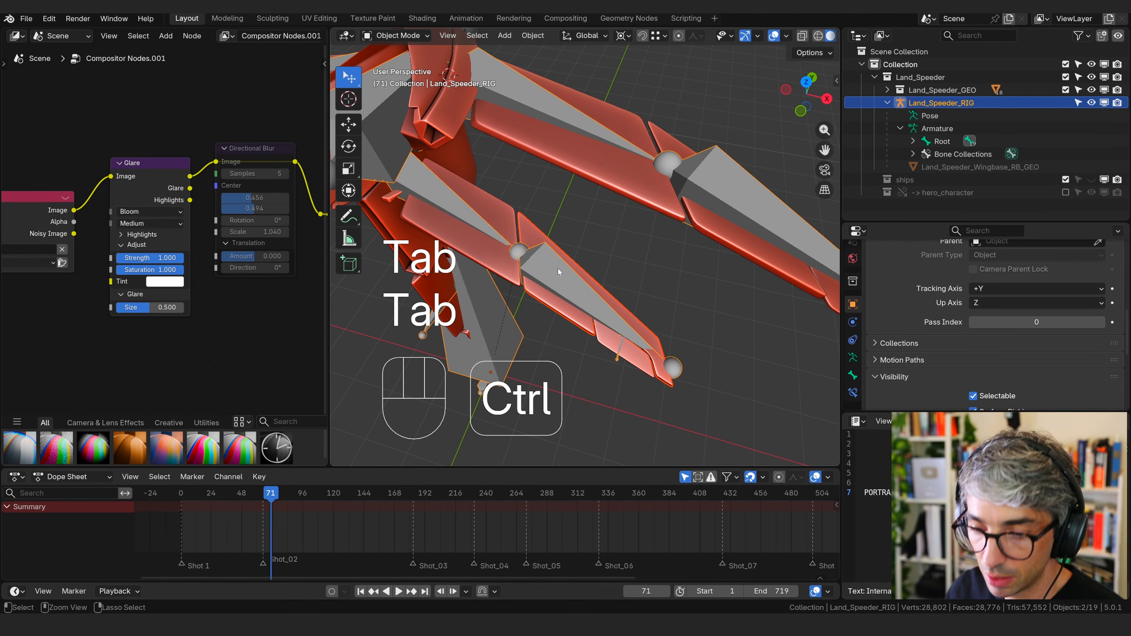
key(ctrl+p)
click(557, 268)
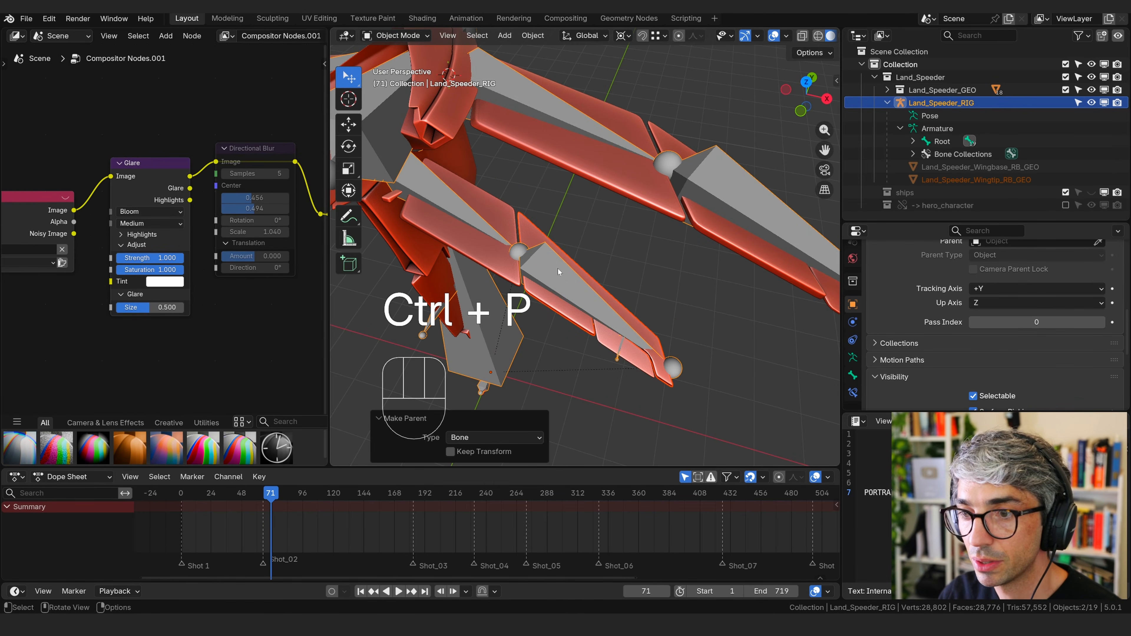
Select the Land_Speeder_Wingrudder_RB_GEO mesh and check its Parent relation
scroll(1047, 333, up, 5)
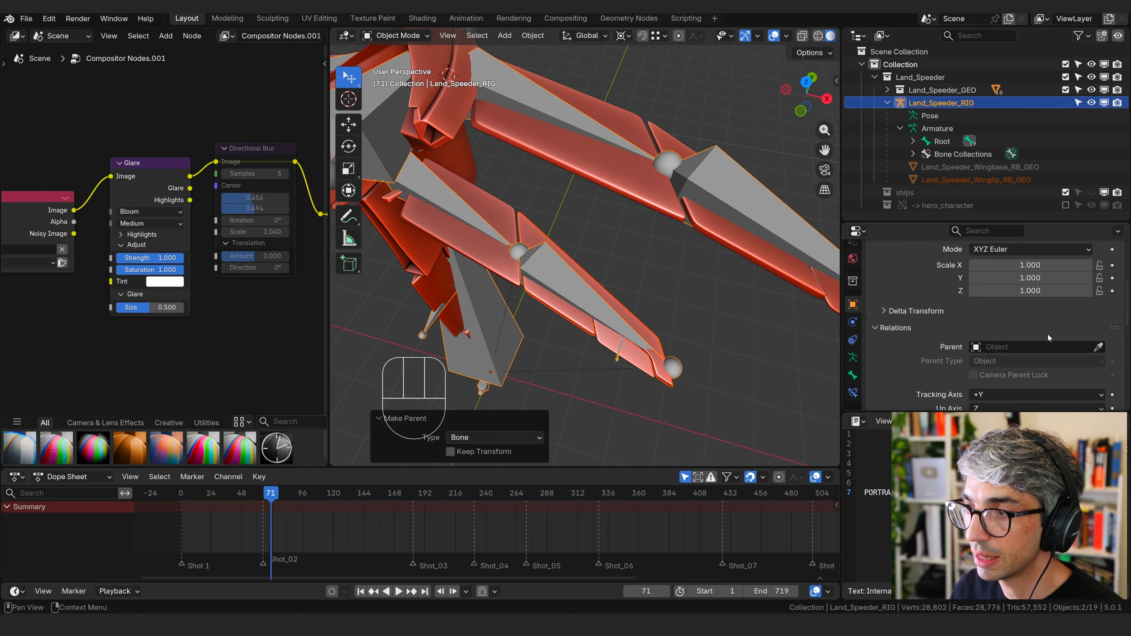
click(579, 309)
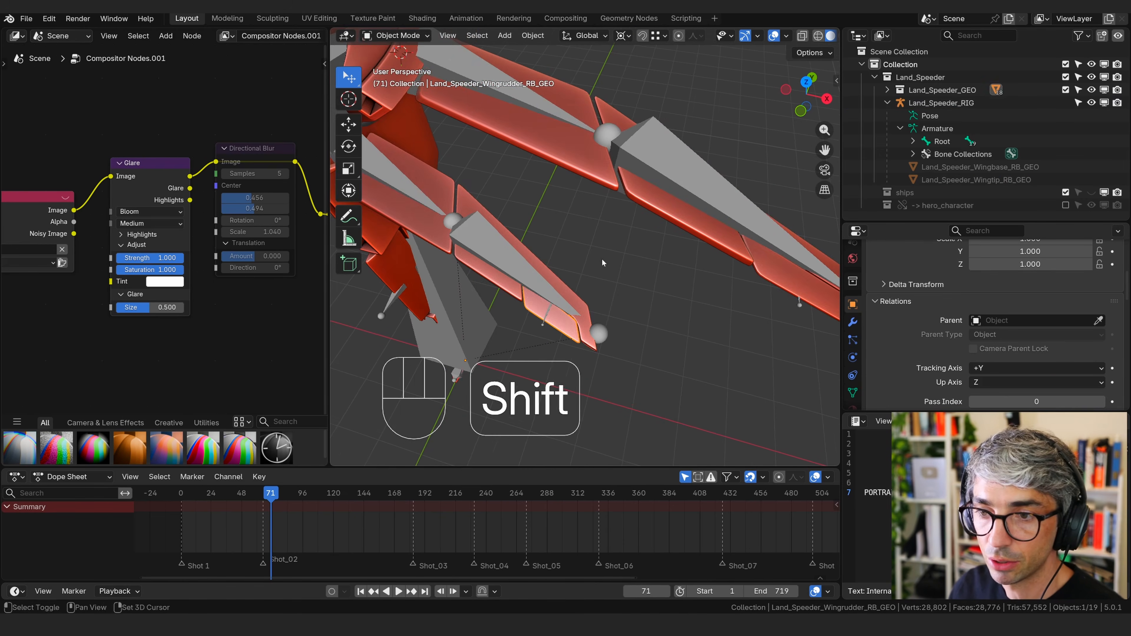
shift+middle_drag(602, 258, 659, 222)
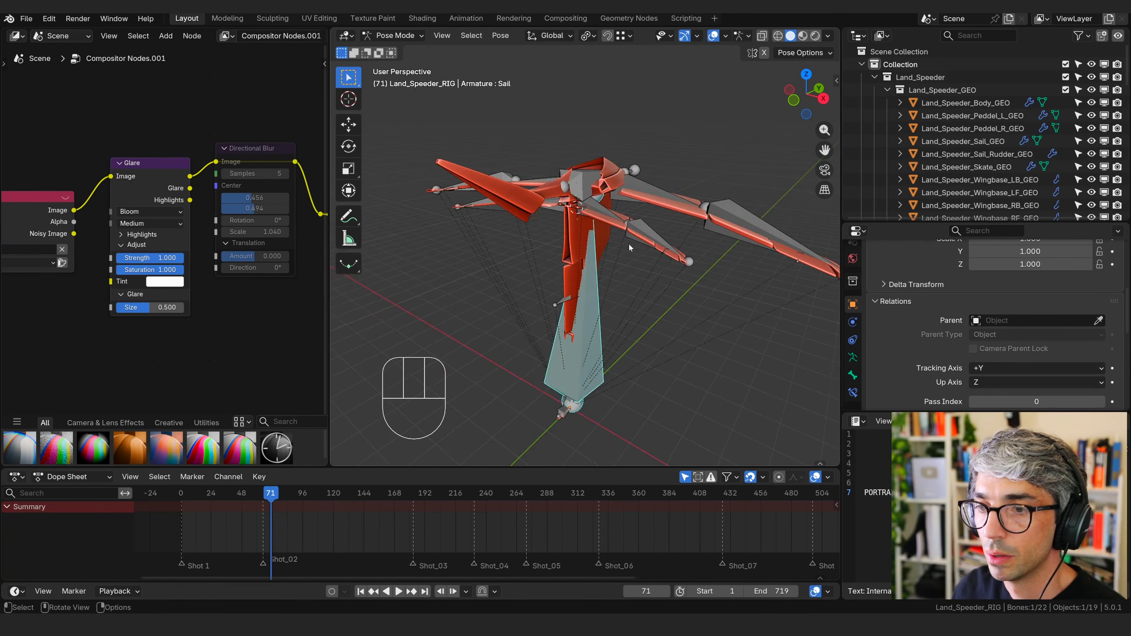
Try rotating the Sail, Wingbase_RB and Wingbase_RF bones one by one to test how the speeder parts follow
key(r)
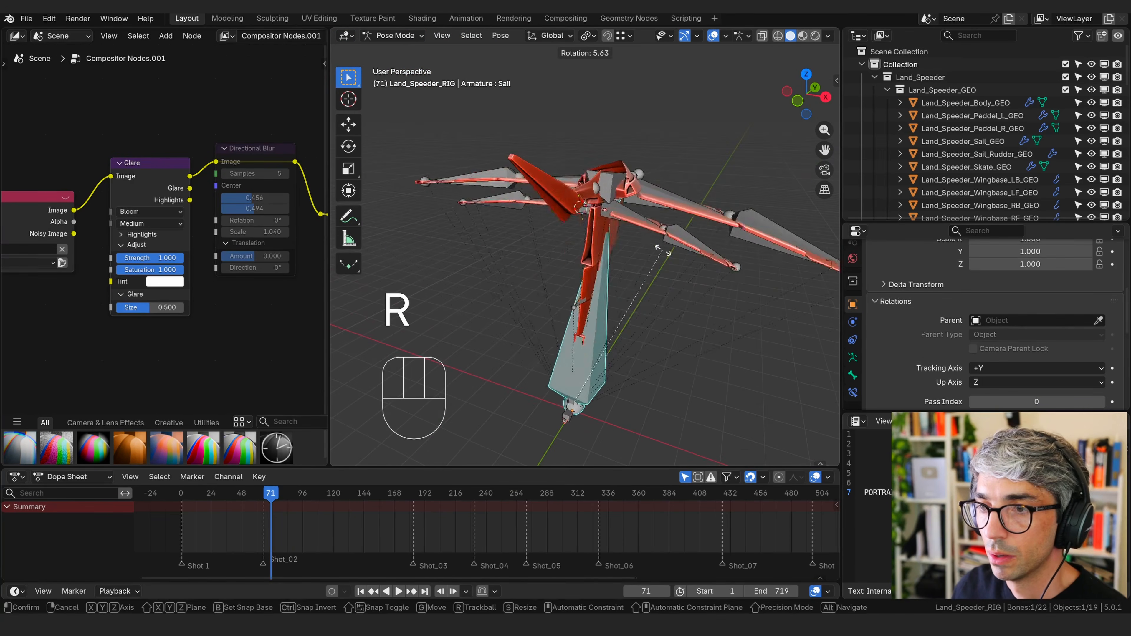
key(Escape)
middle_drag(618, 235, 622, 237)
click(678, 240)
key(r)
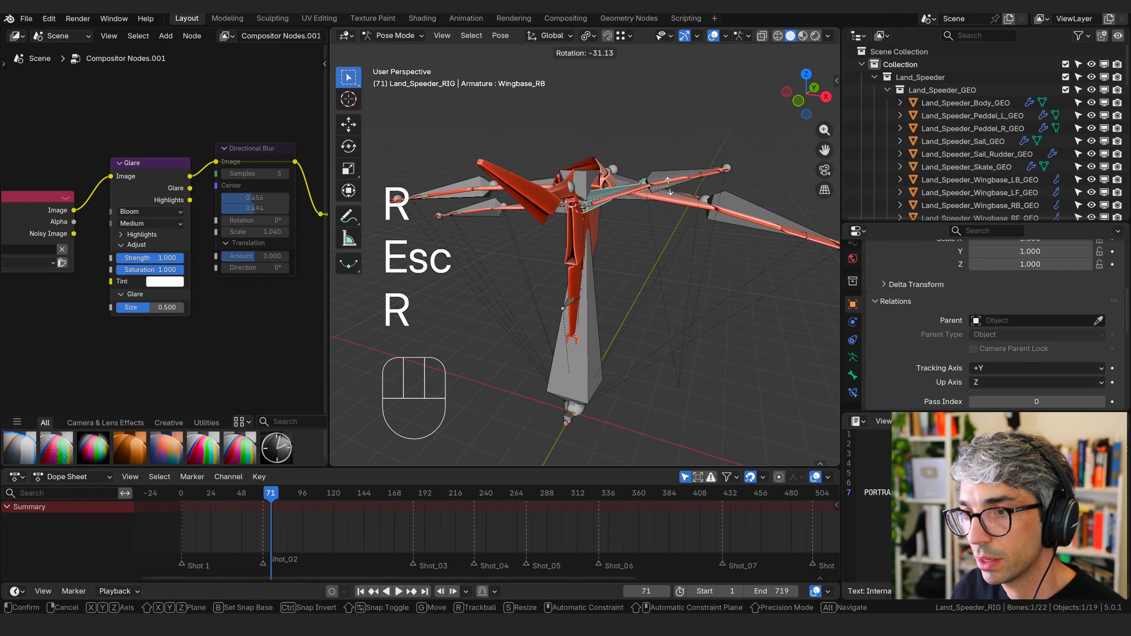
key(Escape)
key(r)
key(Escape)
click(662, 180)
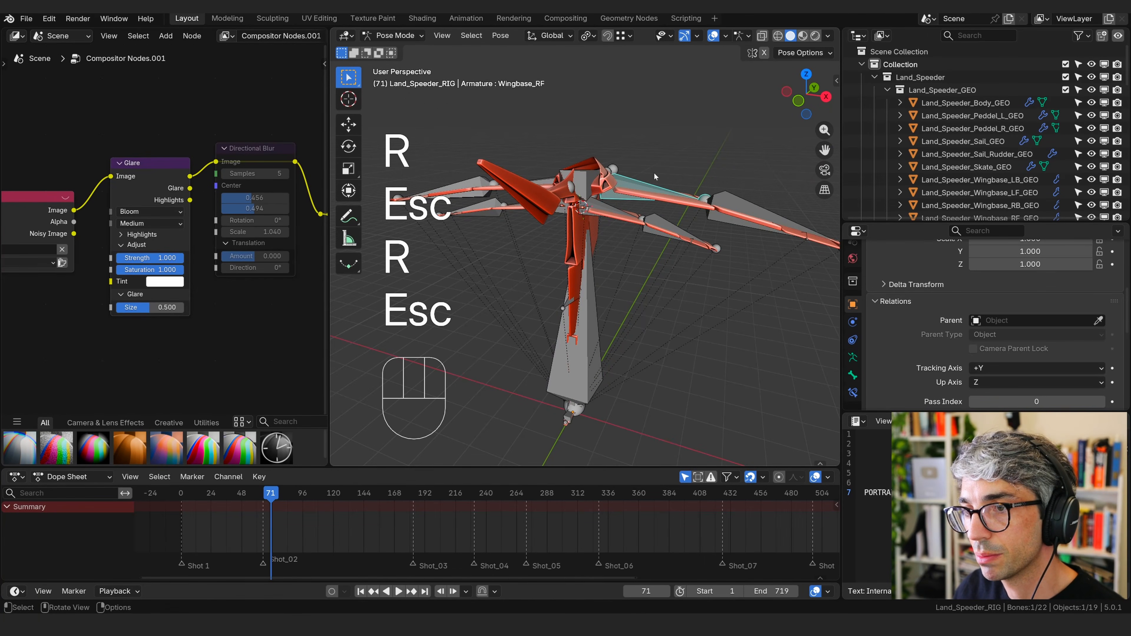
key(r)
key(Escape)
middle_drag(652, 162, 645, 201)
middle_drag(583, 135, 640, 257)
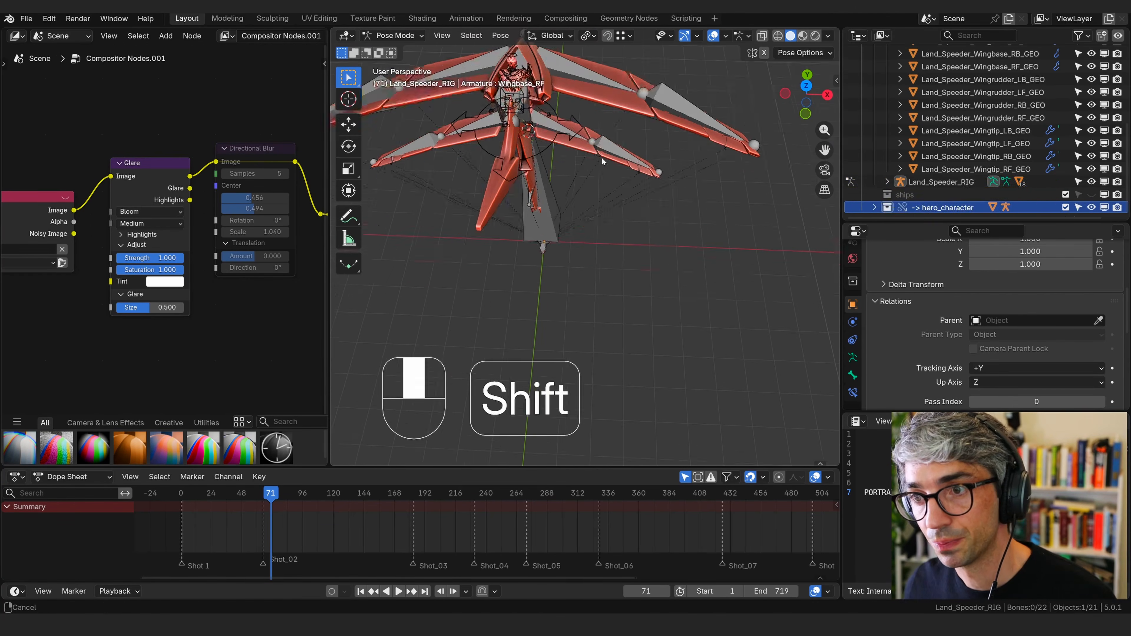
Return to Object Mode, select the Land_Speeder_Wingbase_RB_GEO mesh and inspect it together with the rig and character
click(592, 232)
shift+middle_drag(602, 157, 593, 182)
key(Tab)
click(392, 35)
click(397, 46)
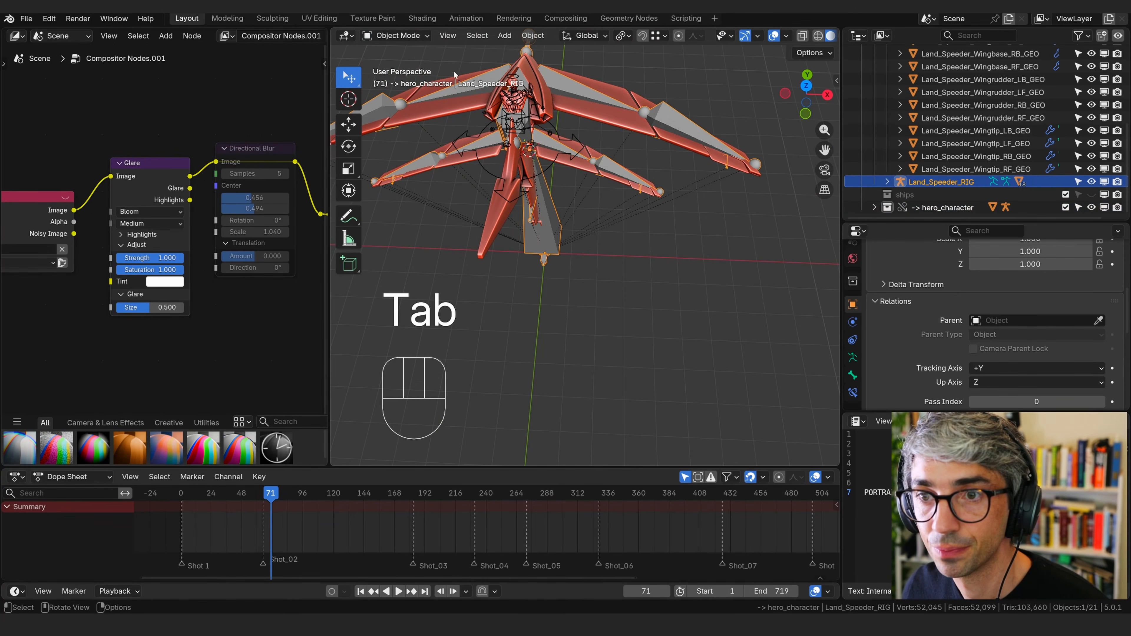
scroll(583, 114, up, 4)
scroll(615, 164, down, 3)
click(639, 203)
middle_drag(639, 204, 548, 119)
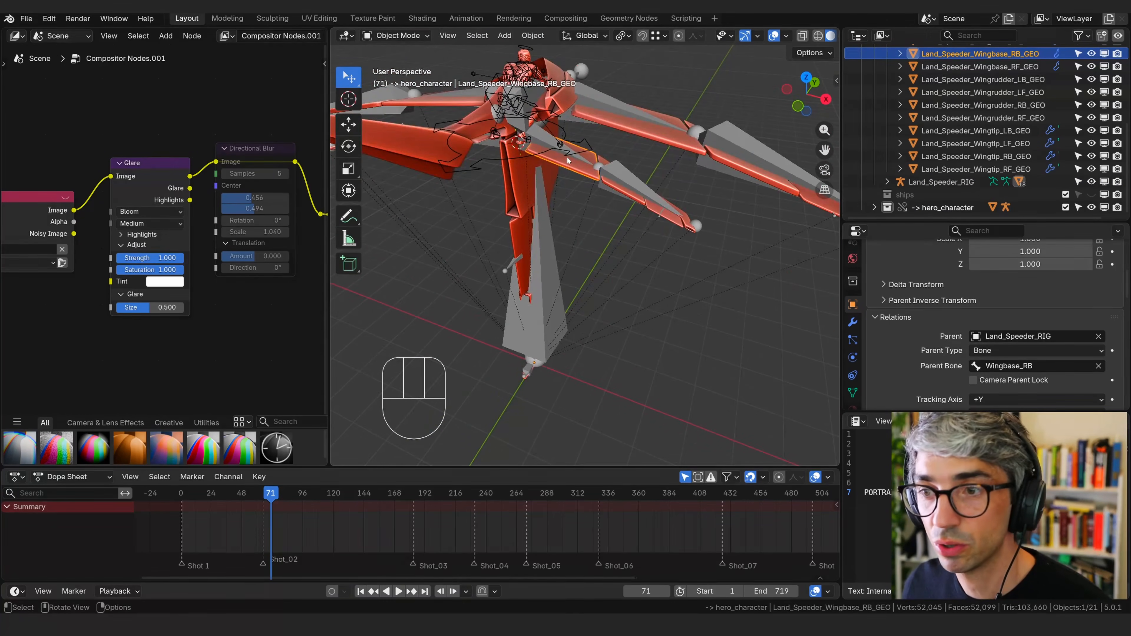
shift+middle_drag(568, 157, 617, 187)
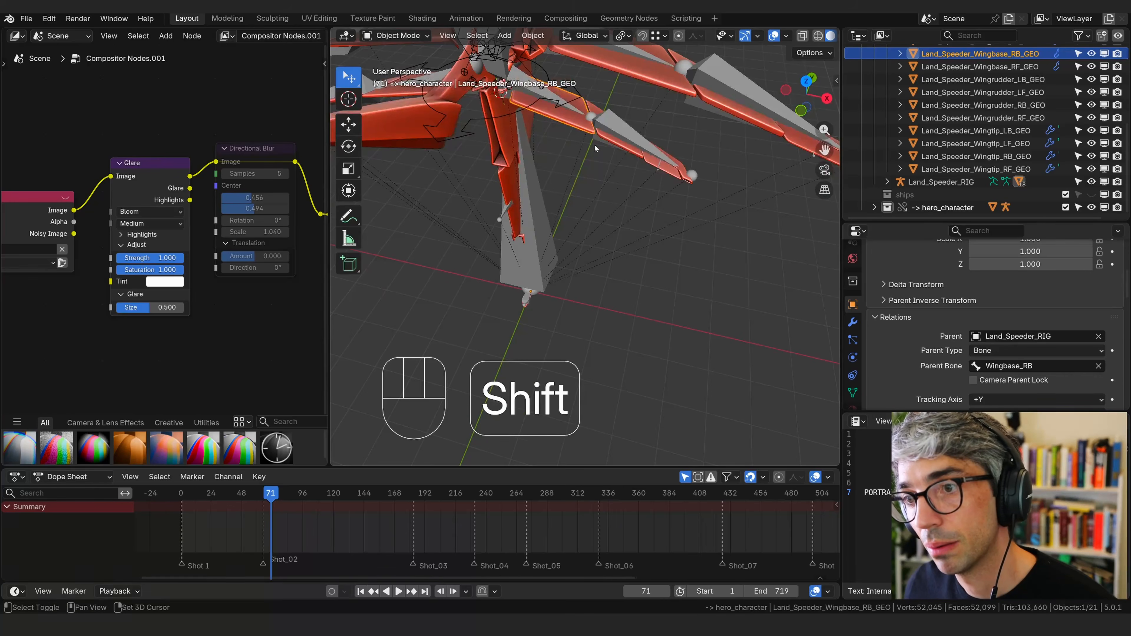
middle_drag(595, 145, 635, 245)
Add a cube mesh and set its X, Y and Z location to 0 m
key(shift+a)
mouse_move(644, 273)
mouse_move(602, 164)
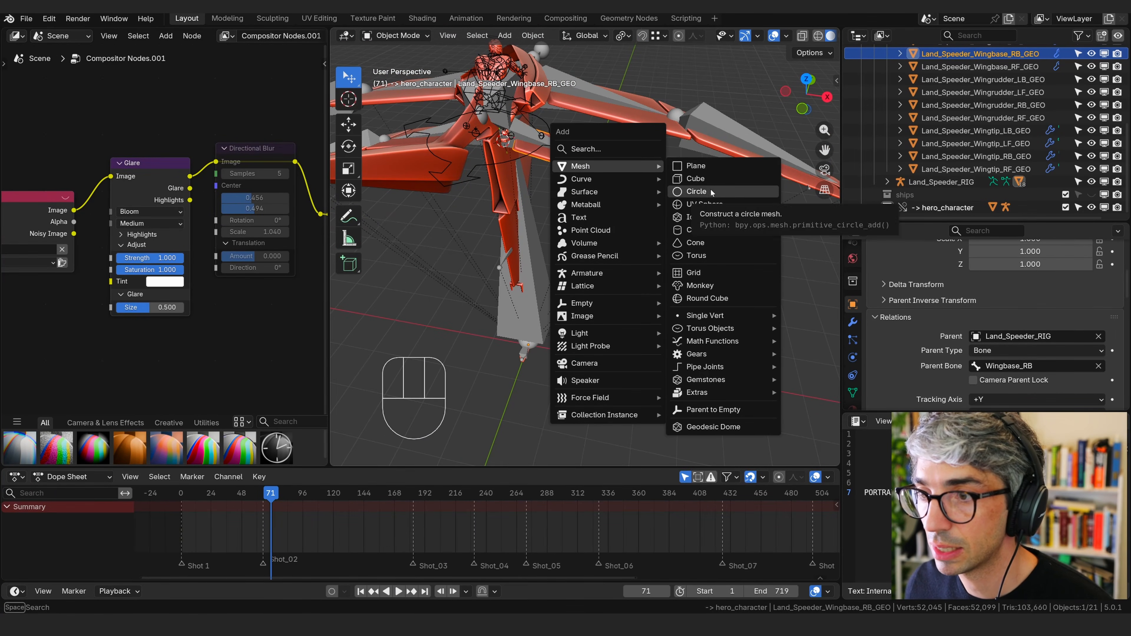
click(705, 178)
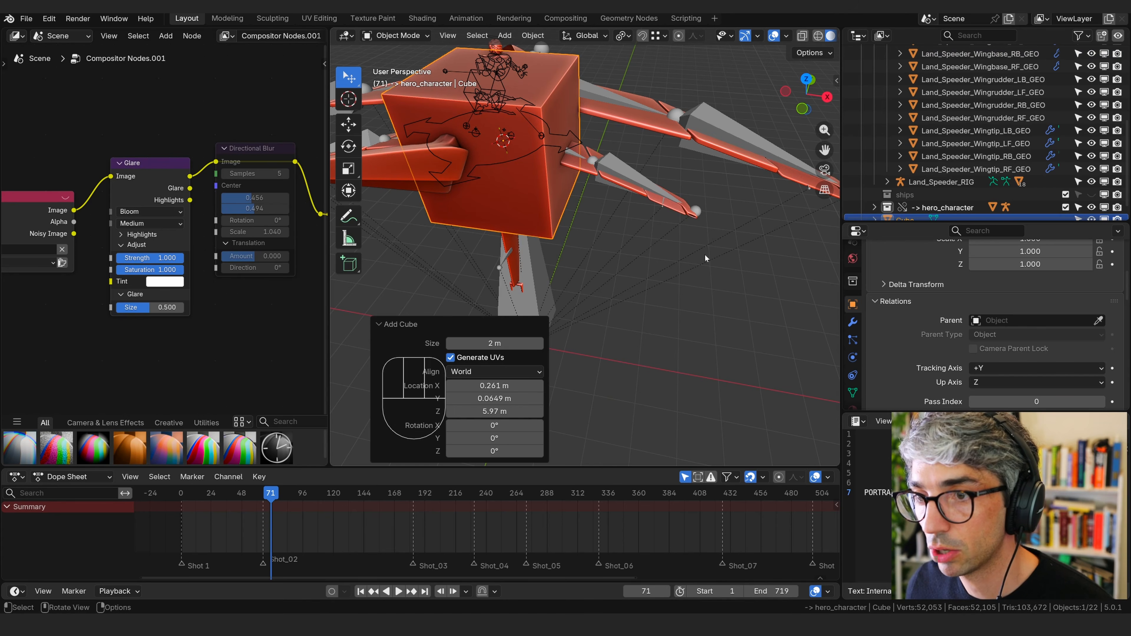
scroll(1015, 144, down, 2)
scroll(1017, 291, up, 5)
drag(1031, 300, 1030, 324)
text(0)
key(Return)
Create a new collection under the Scene Collection and name it WGTS
scroll(1002, 134, up, 8)
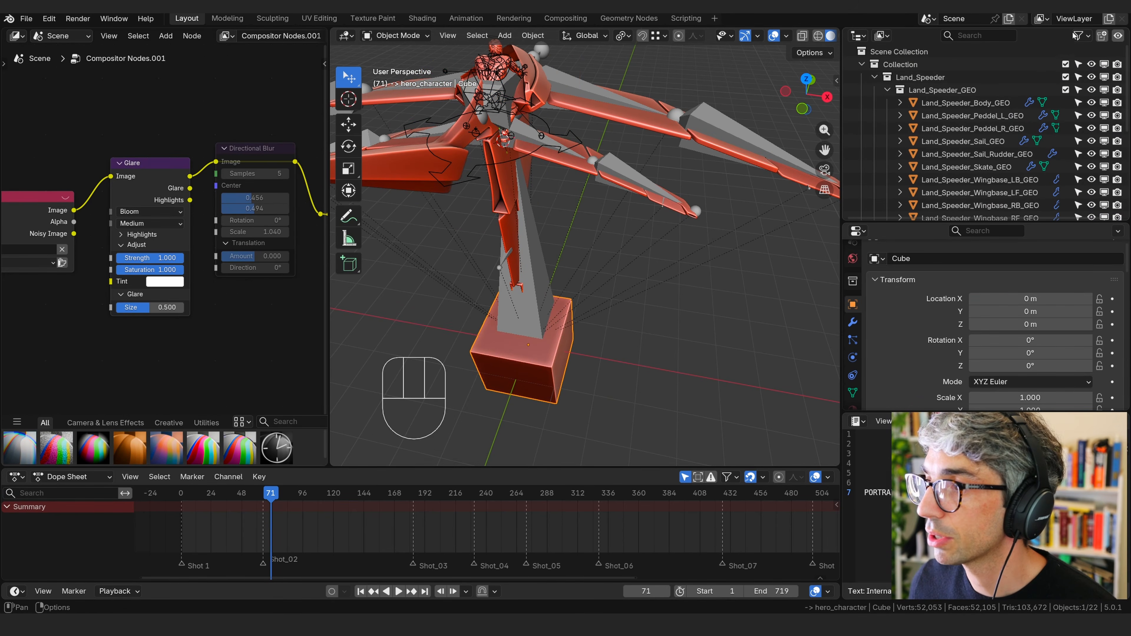
click(1102, 38)
key(F2)
text(WGYS)
key(Return)
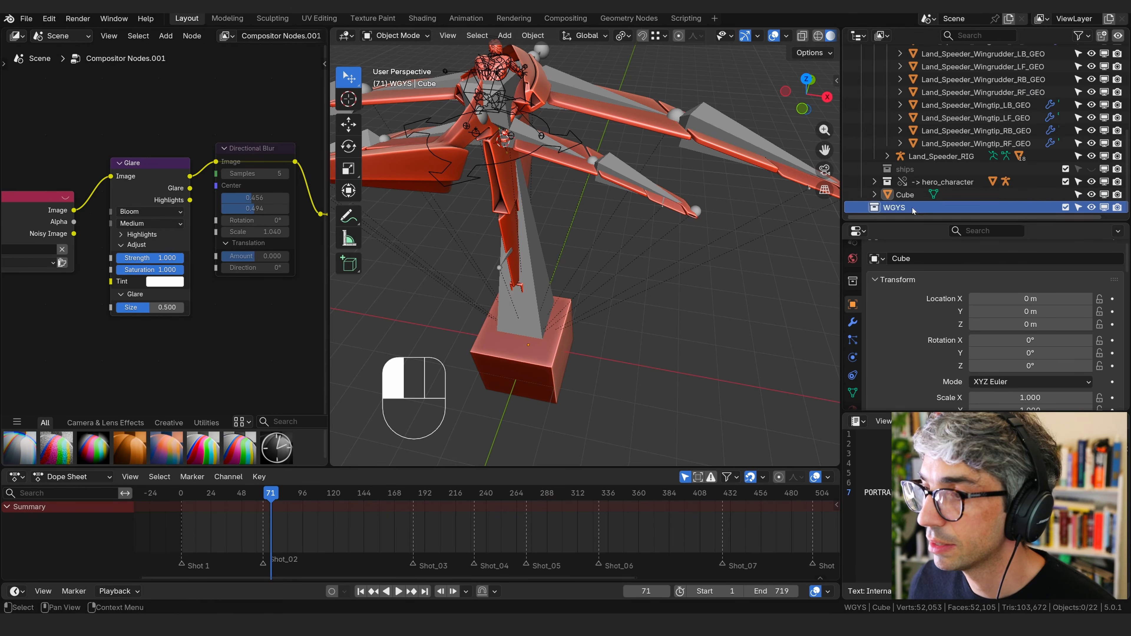
double_click(910, 208)
text(WGTS)
key(Return)
Move the cube into the WGTS collection and exclude that collection from the view layer
drag(905, 195, 908, 209)
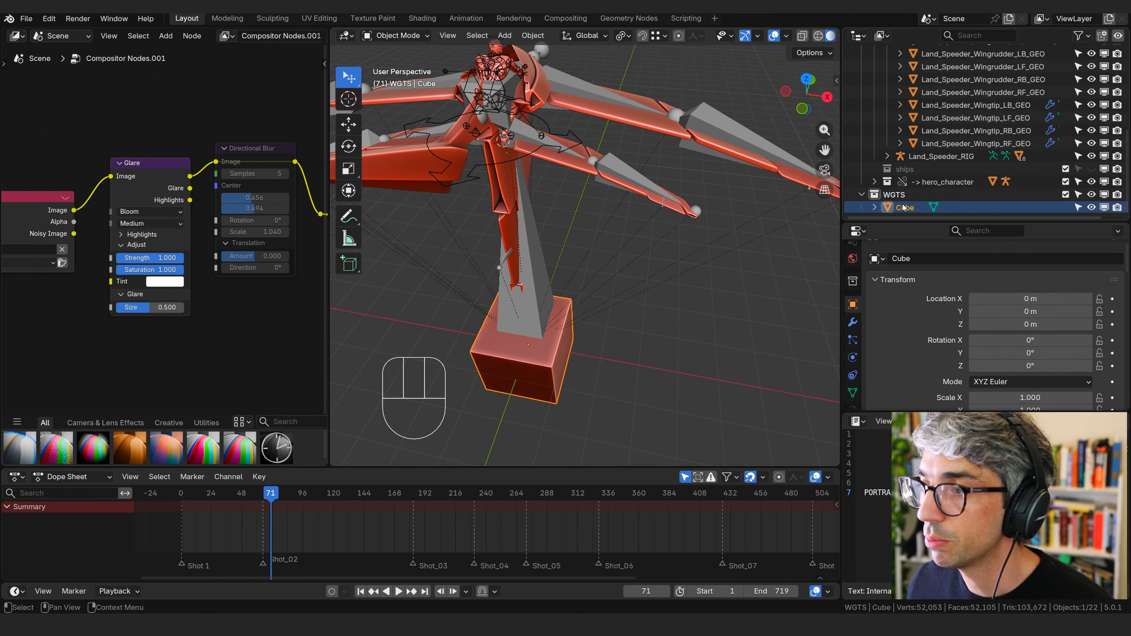
middle_drag(694, 250, 646, 277)
click(1066, 194)
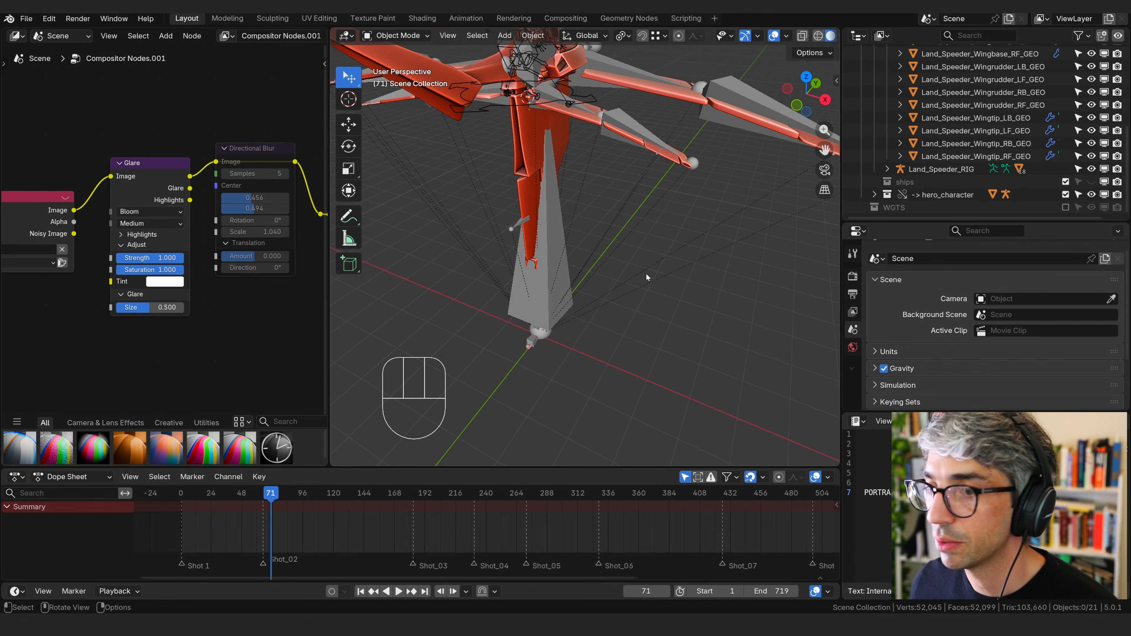
Select the Land_Speeder_RIG armature, enter Pose Mode and select the Wingbase_RB bone
click(548, 244)
shift+middle_drag(583, 119, 613, 242)
click(385, 36)
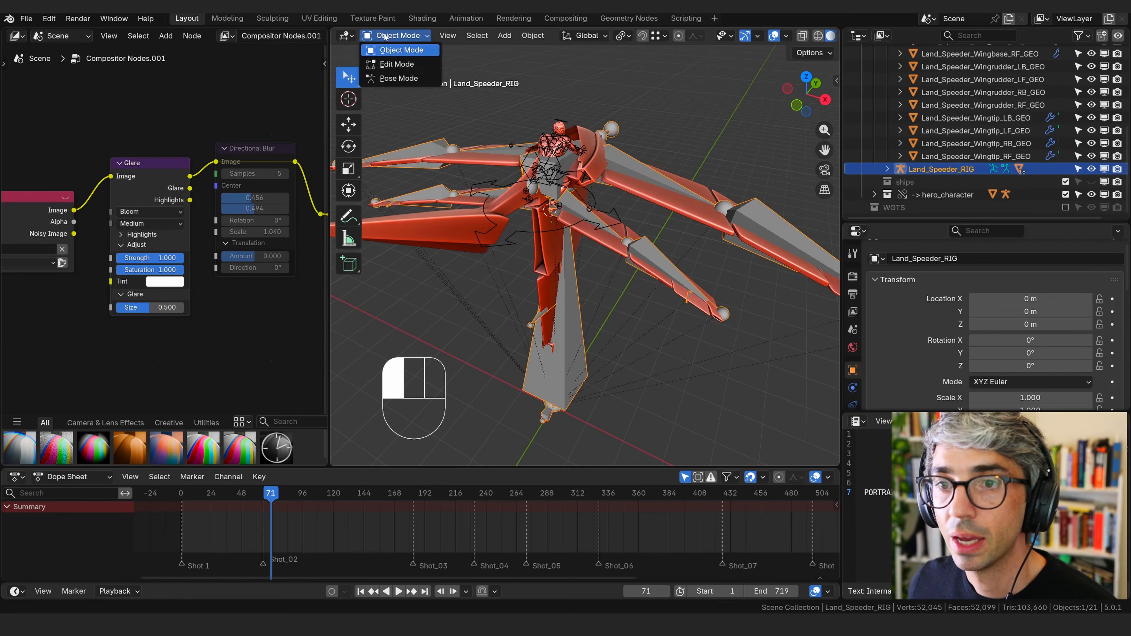
click(398, 79)
click(555, 330)
click(593, 218)
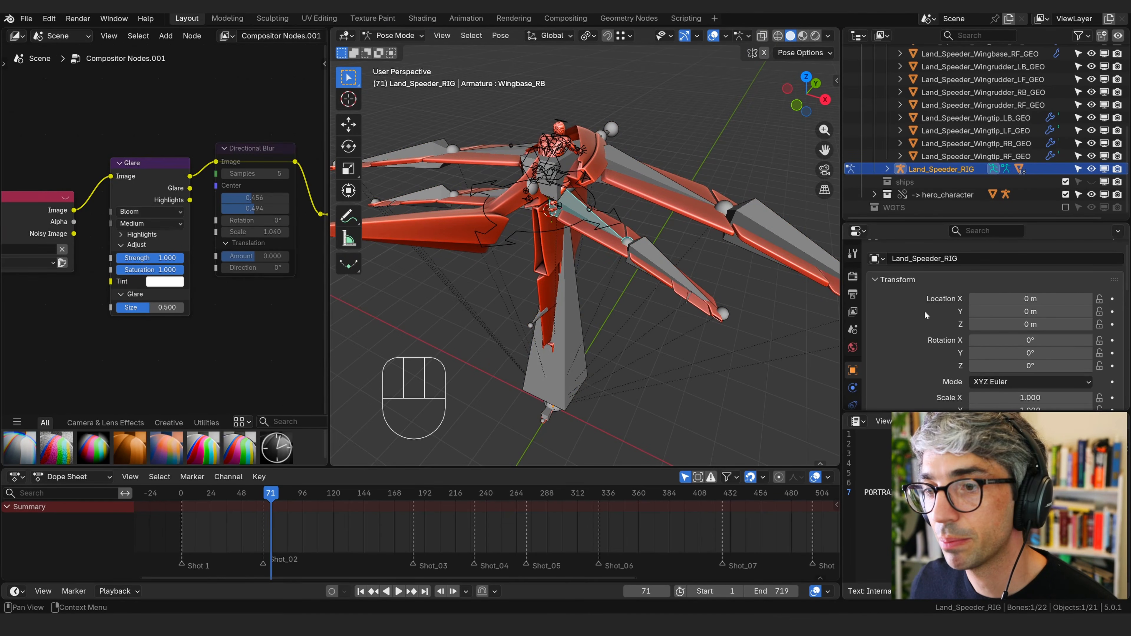
Assign the Cube as the custom shape object in the Wingbase_RB bone's viewport display settings
scroll(892, 313, down, 6)
drag(883, 221, 885, 139)
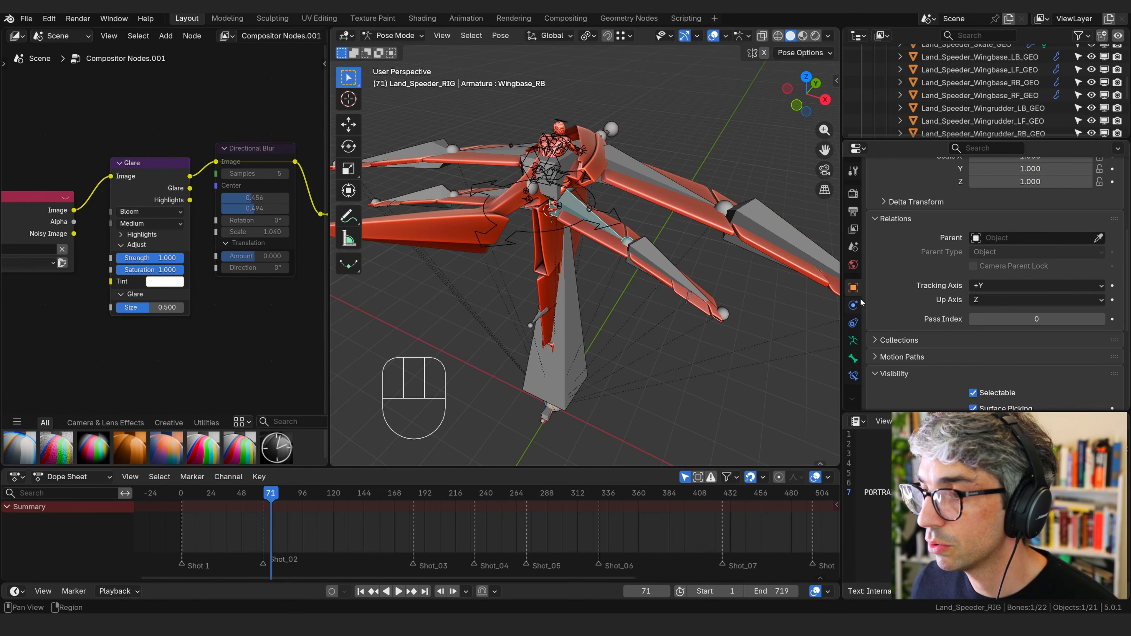
click(851, 359)
scroll(885, 245, down, 8)
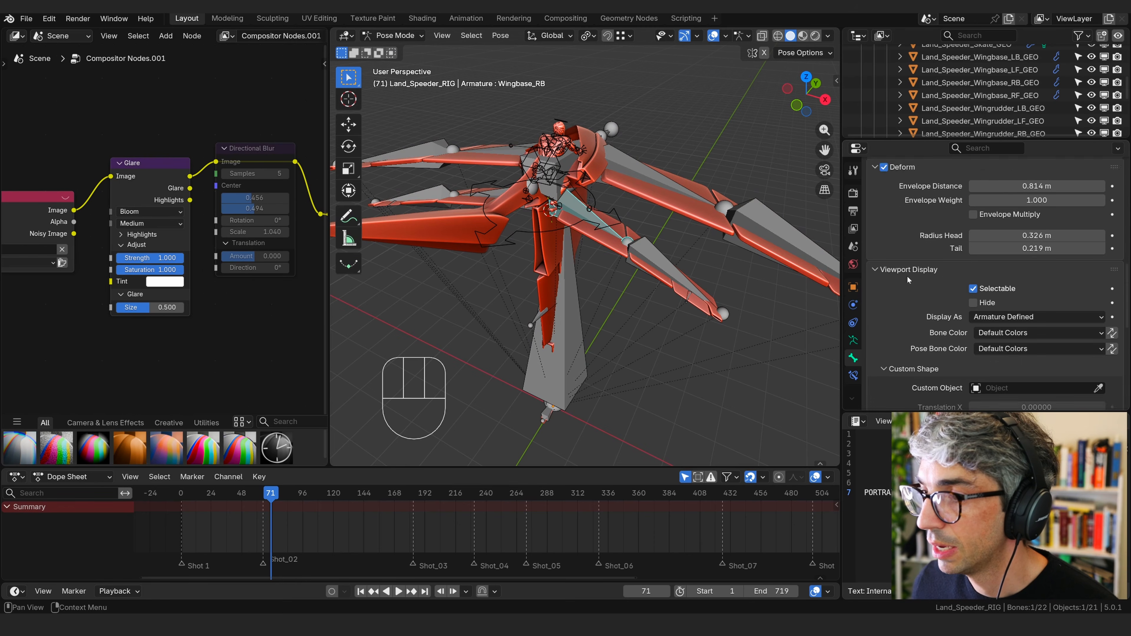
scroll(909, 250, down, 3)
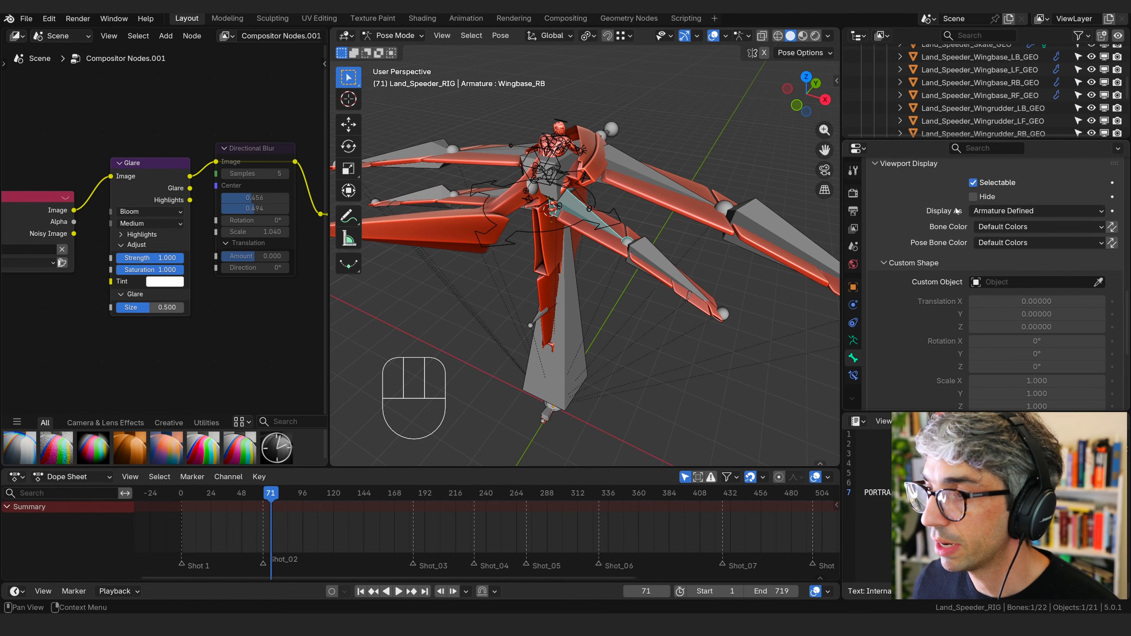
click(978, 215)
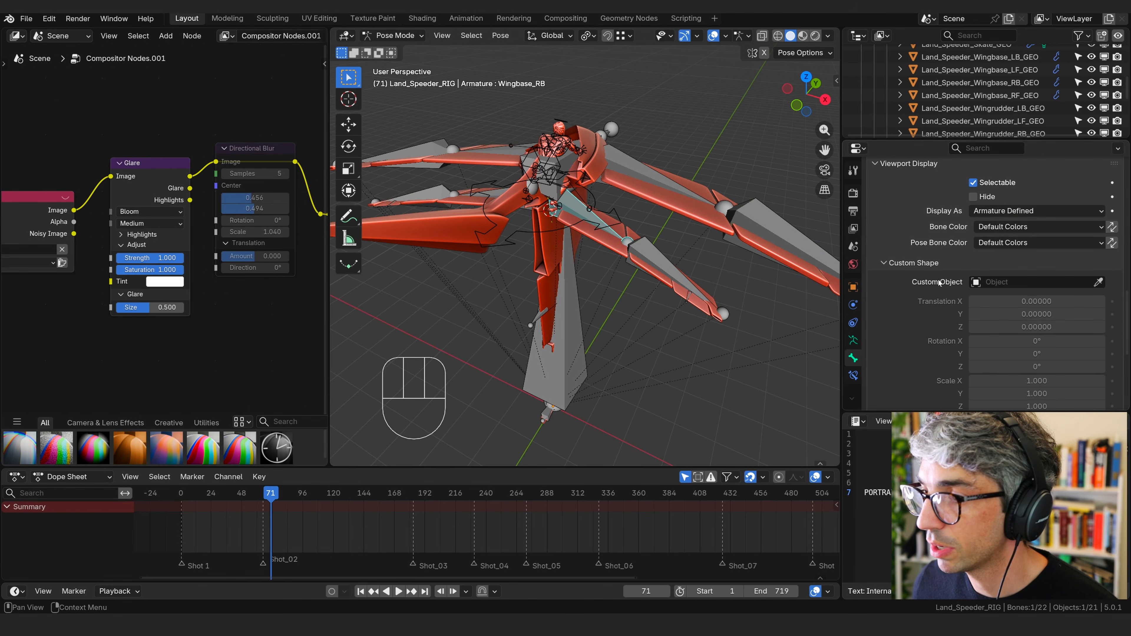
click(985, 286)
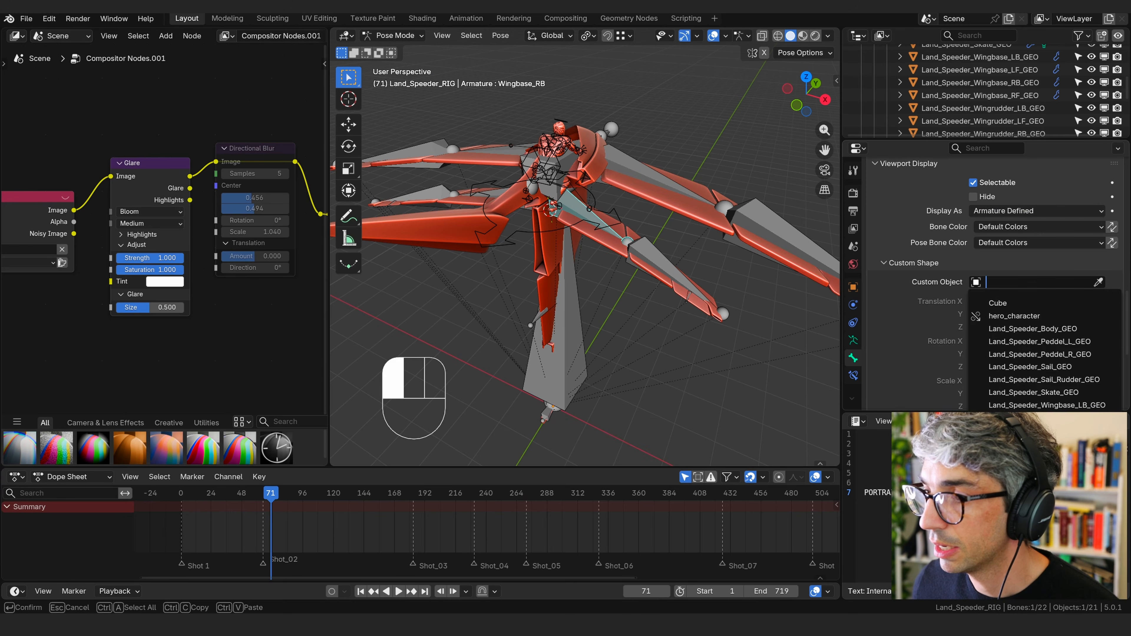
click(996, 302)
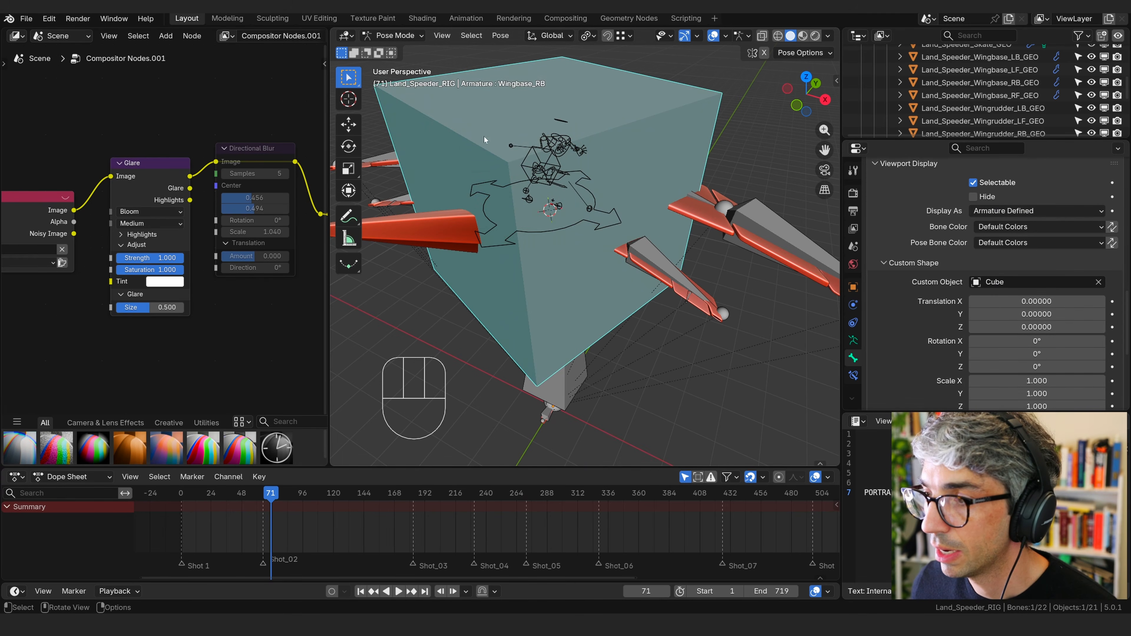
Turn on wireframe display for the Wingbase_RB bone's custom shape
middle_drag(525, 121, 666, 226)
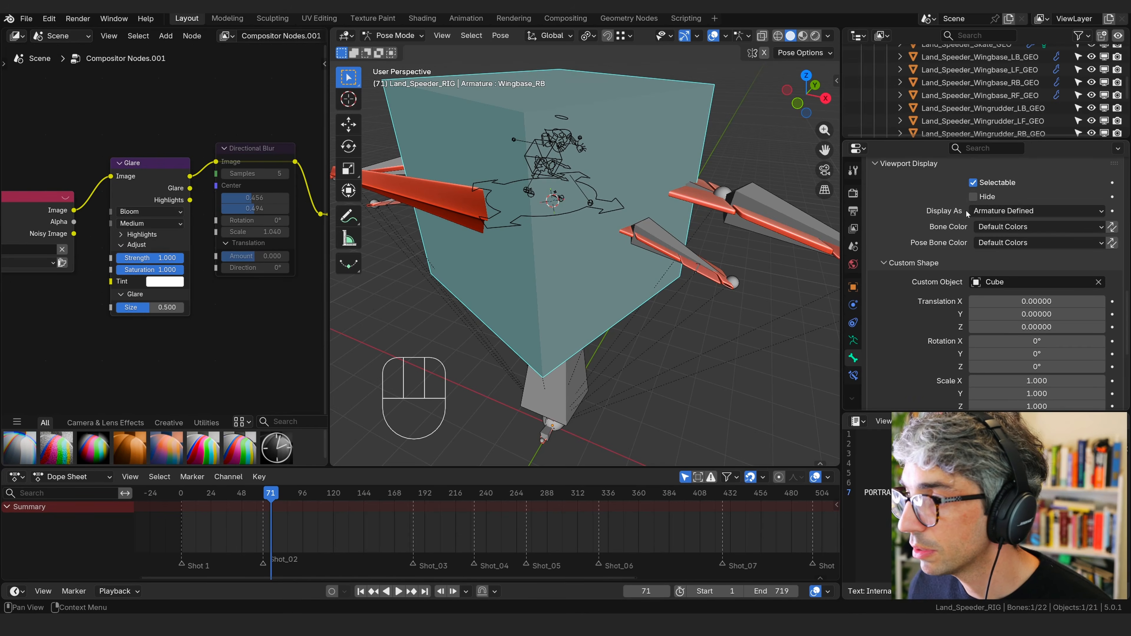
scroll(937, 270, down, 8)
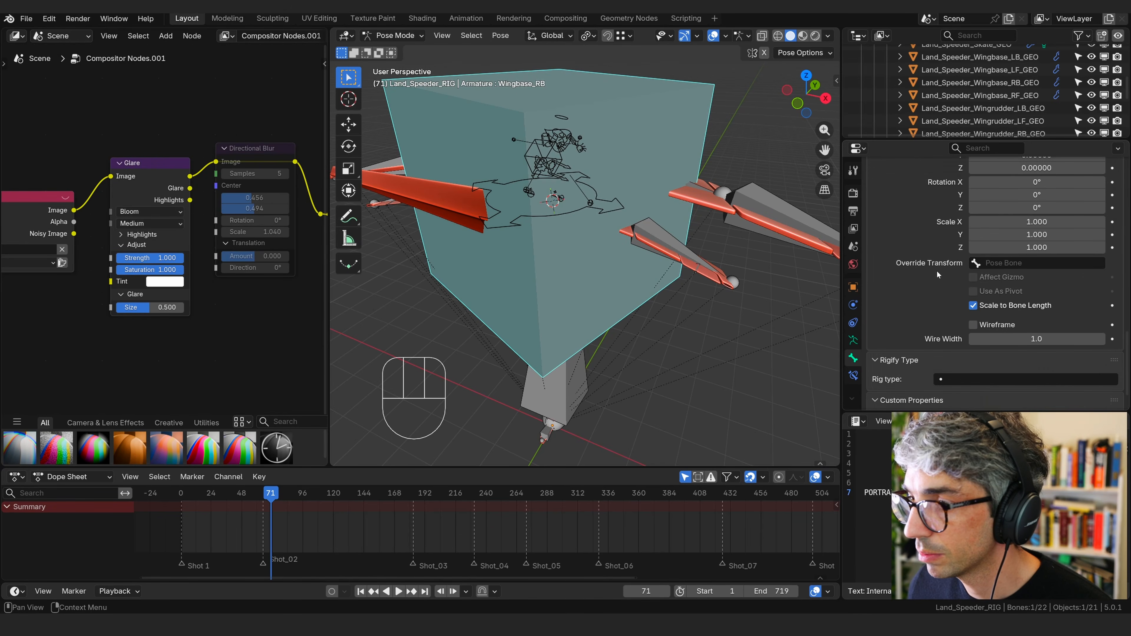
click(973, 325)
click(973, 326)
click(973, 326)
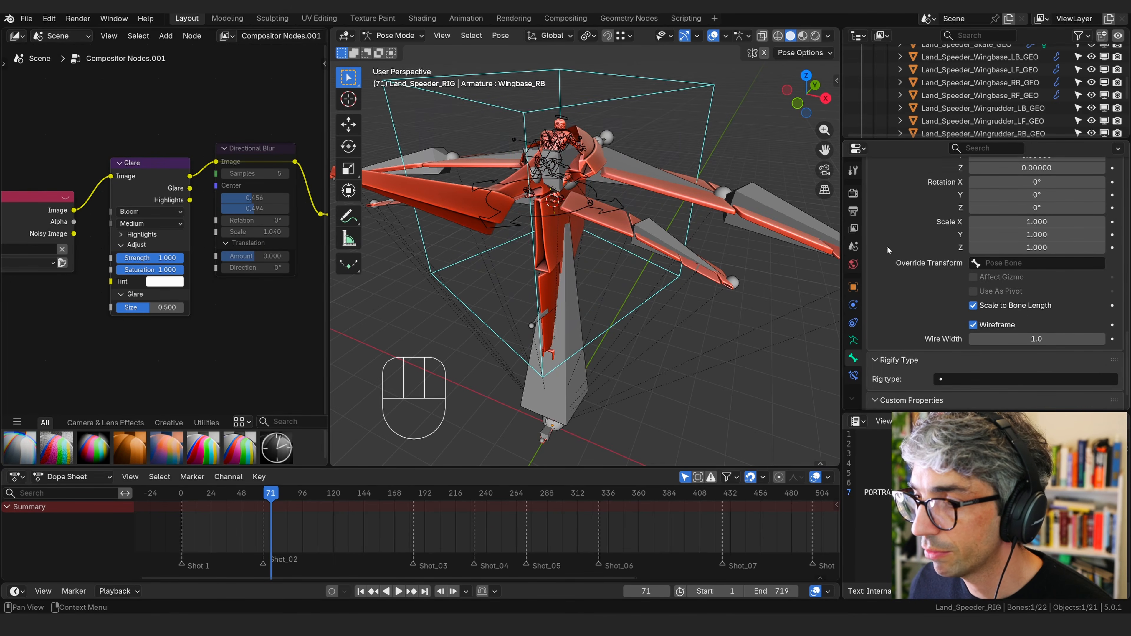
Include the WGTS collection in the view layer again, select its Cube and switch to Object Mode
shift+middle_drag(708, 201, 677, 161)
scroll(943, 109, down, 5)
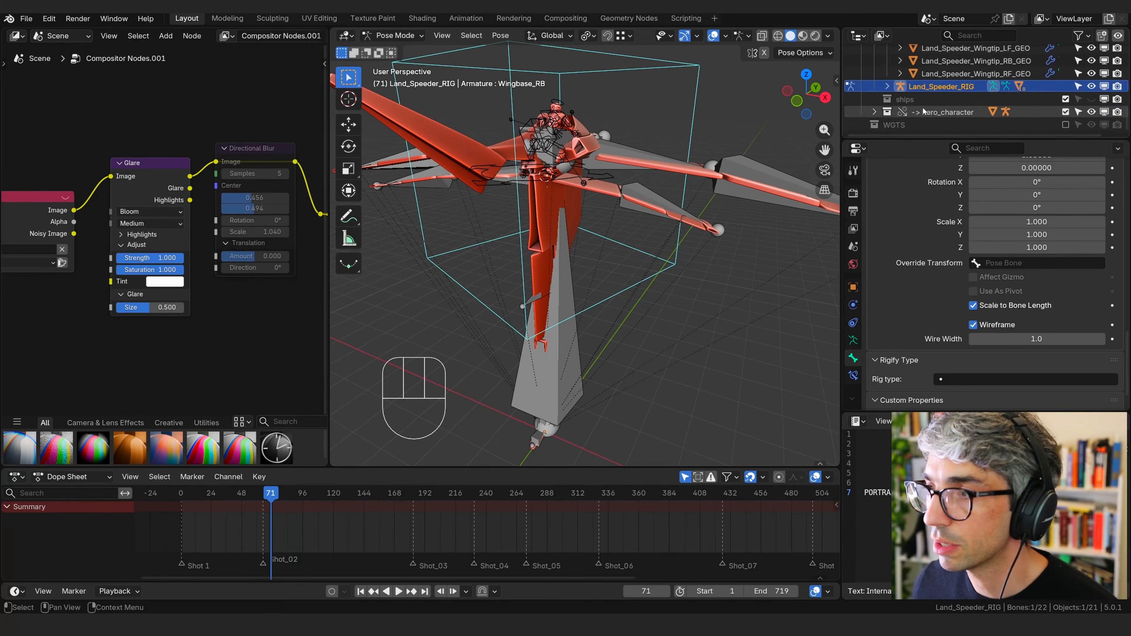
scroll(980, 120, down, 1)
click(984, 125)
click(1066, 125)
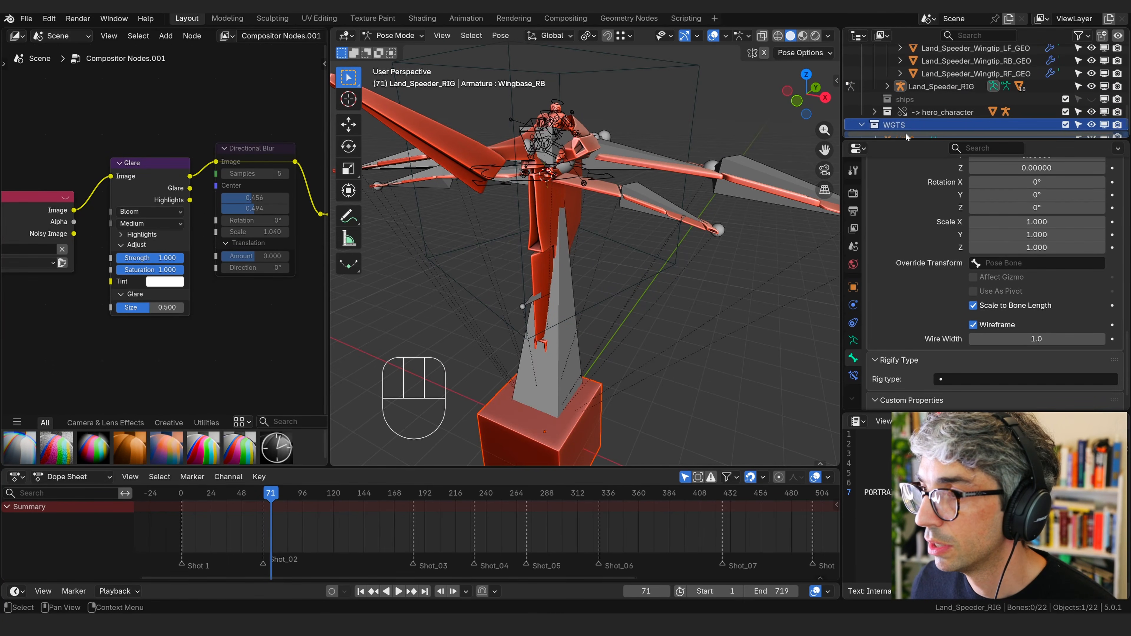
scroll(921, 125, down, 1)
click(910, 129)
shift+middle_drag(730, 183, 760, 134)
middle_drag(822, 197, 805, 213)
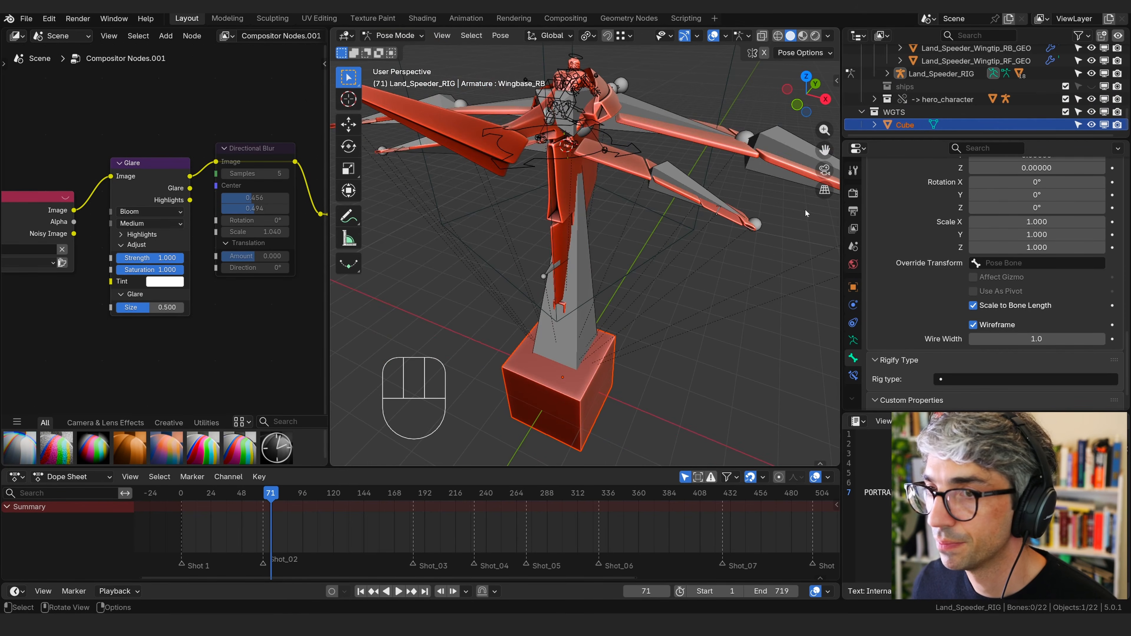
click(393, 37)
click(391, 47)
shift+click(597, 365)
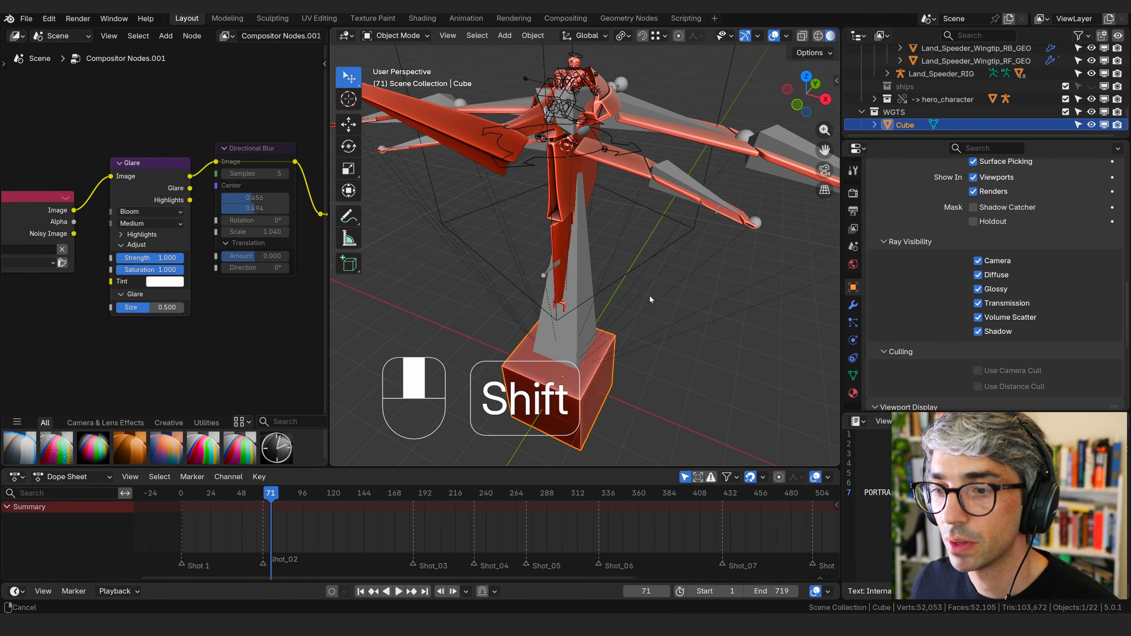
Enter Edit Mode on the Cube and scale its whole mesh down to a small box at the base of the speeder
key(Tab)
key(a)
key(s)
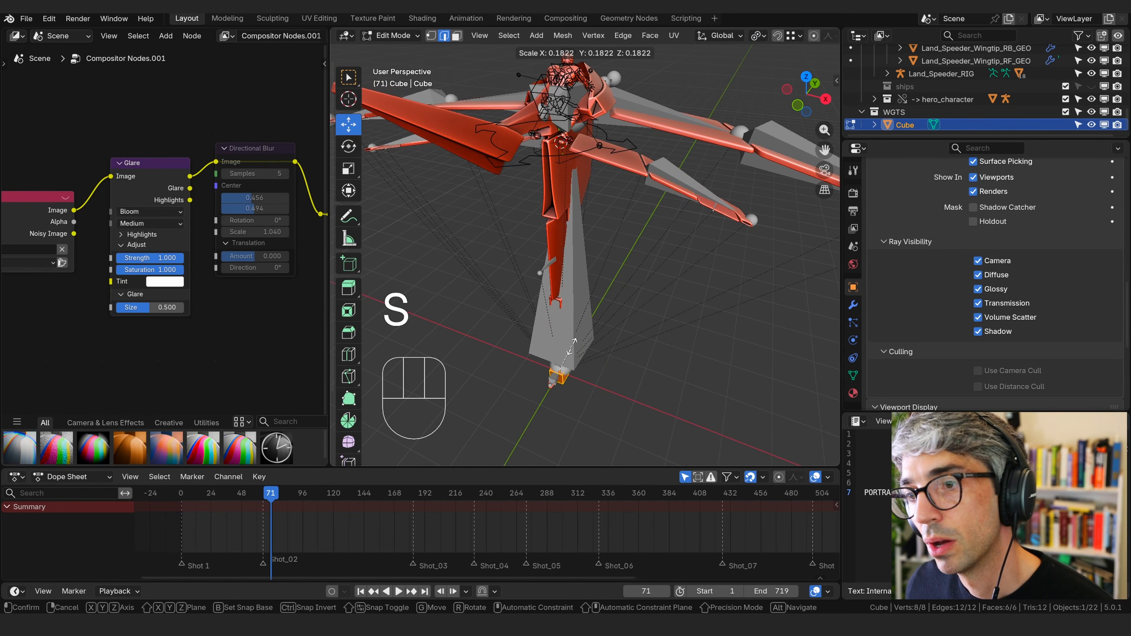
click(599, 334)
middle_drag(599, 334, 644, 348)
Extrude one side face of the Cube outward about 0.33 m and scale it down to form a tapered end
click(584, 386)
click(584, 386)
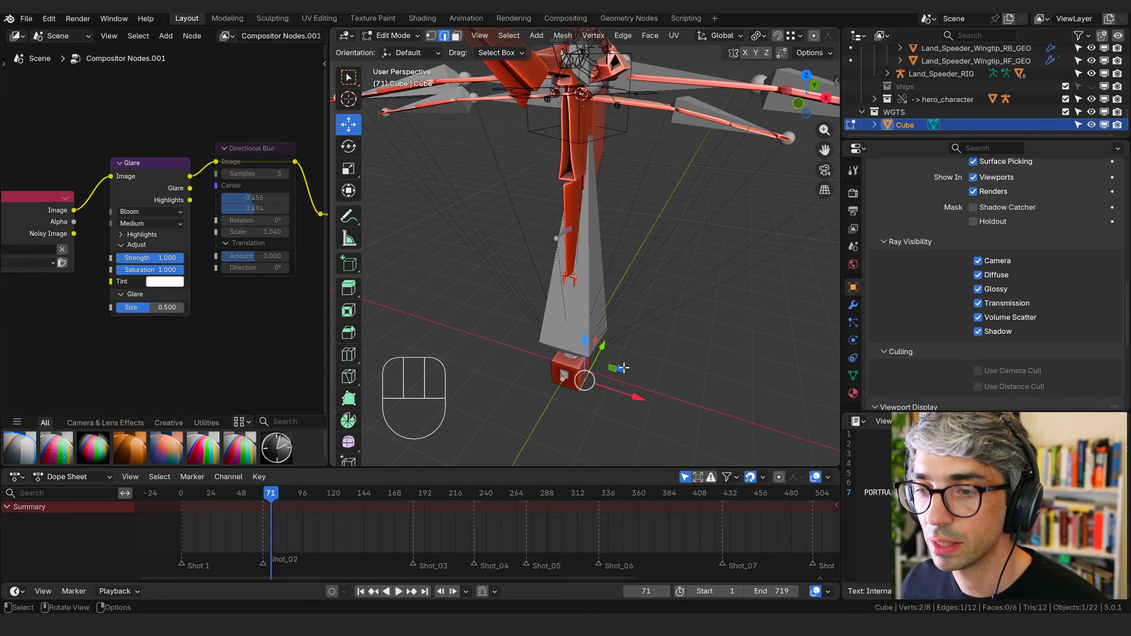
key(3)
click(584, 372)
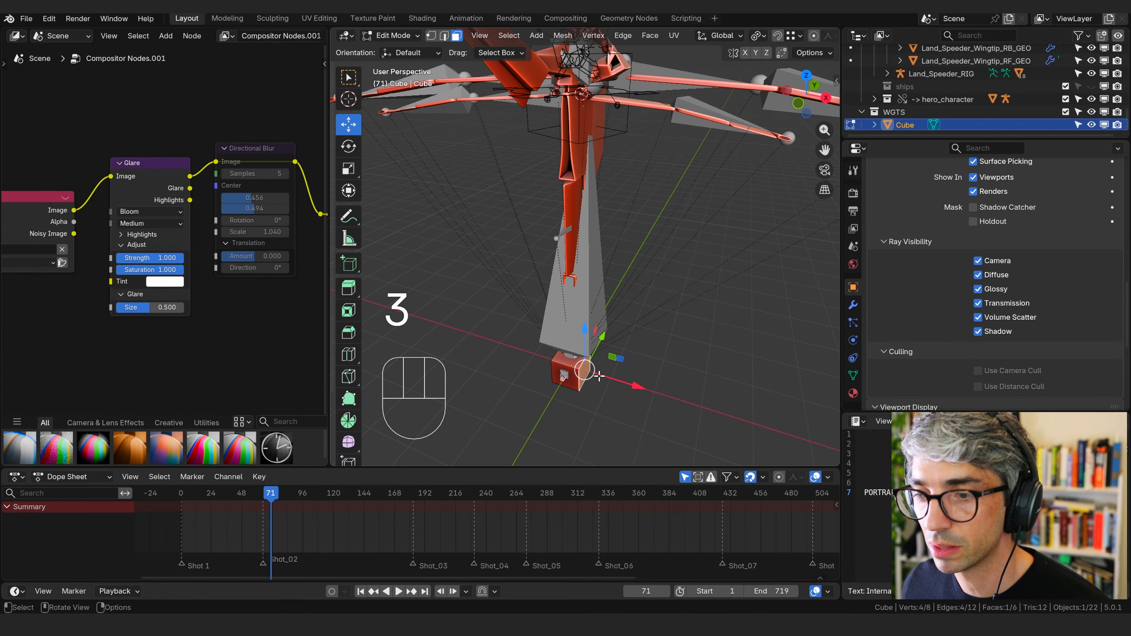
key(e)
click(613, 378)
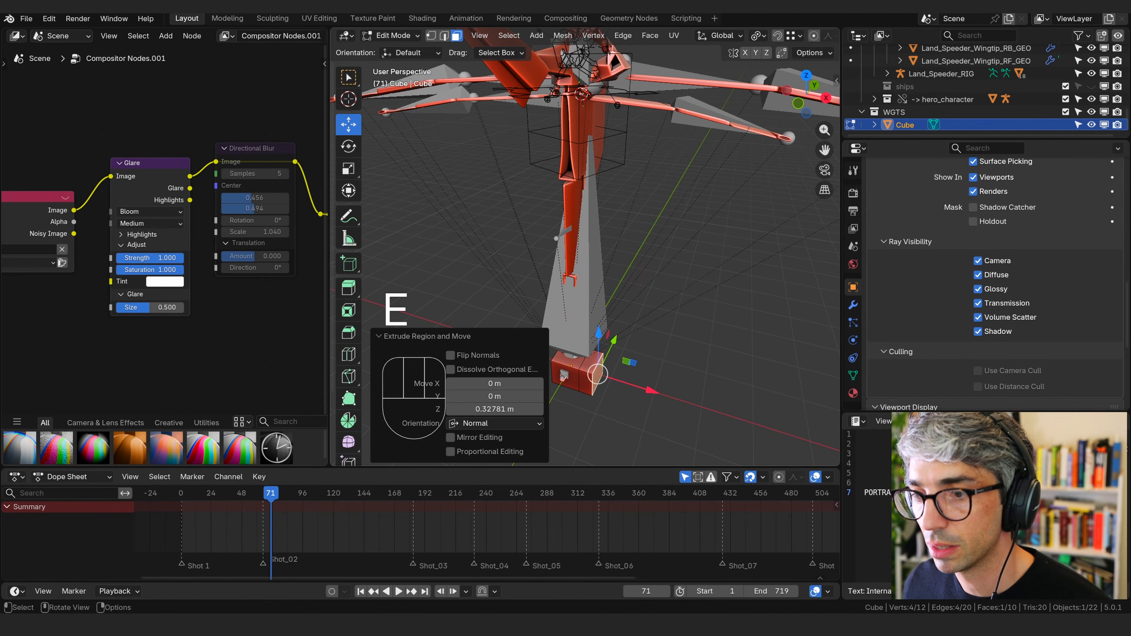
key(s)
click(595, 375)
Leave the Cube's Edit Mode, select the Land_Speeder_RIG armature and switch it to Pose Mode
middle_drag(595, 374, 592, 236)
key(Tab)
click(593, 124)
key(Tab)
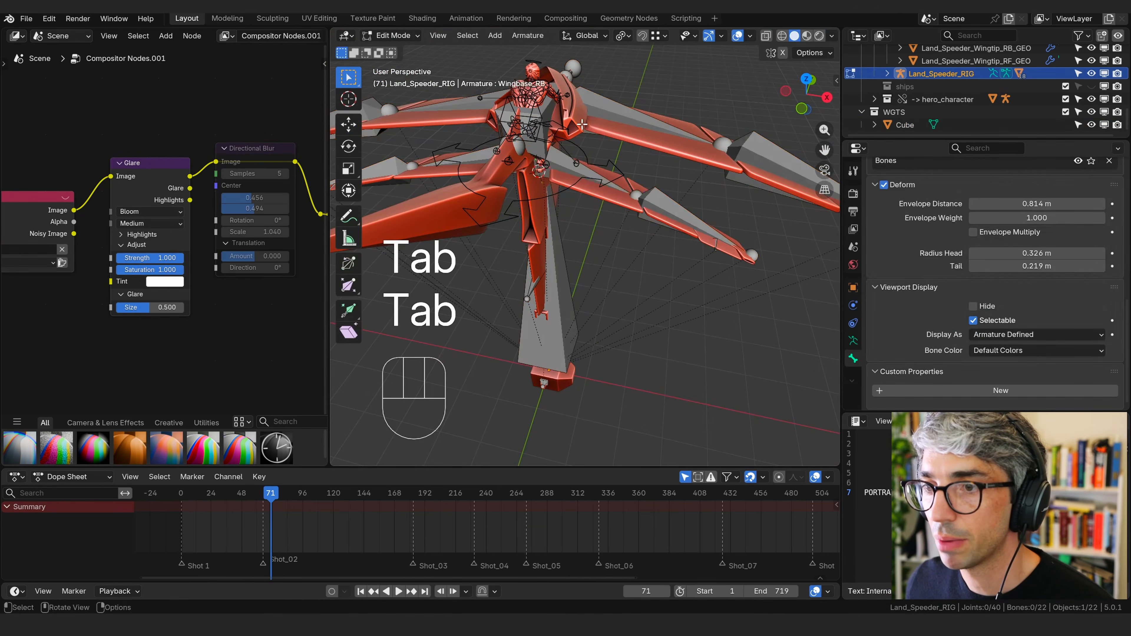
key(Tab)
click(415, 35)
click(427, 85)
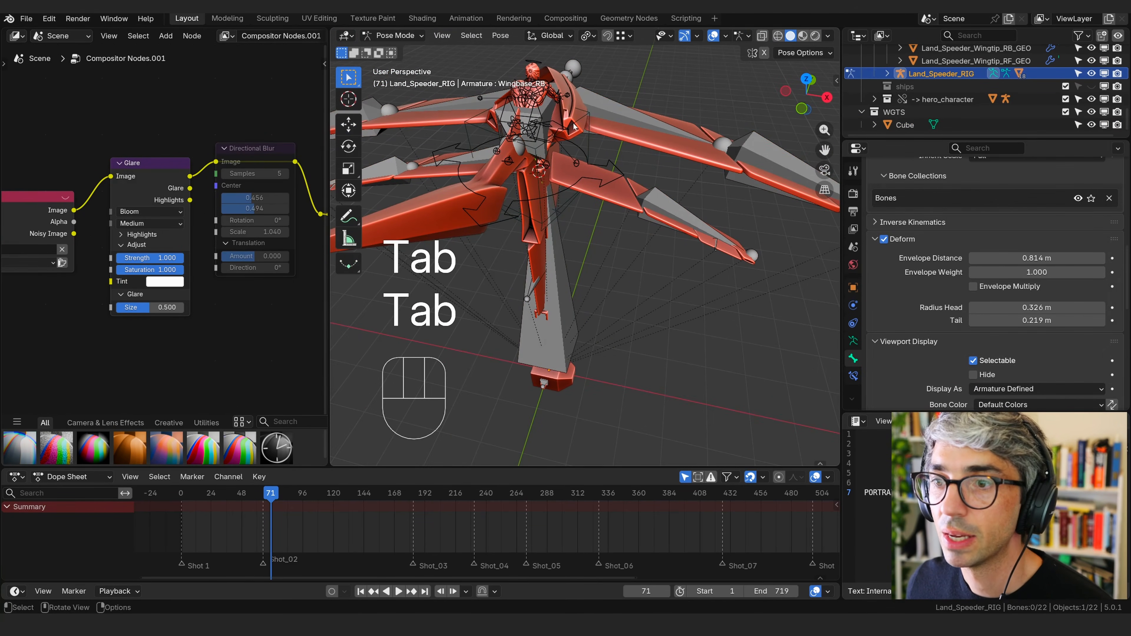
Select the Wingbase_RB bone and set its custom shape's Scale X and Y to 2.104
click(571, 169)
scroll(976, 278, down, 10)
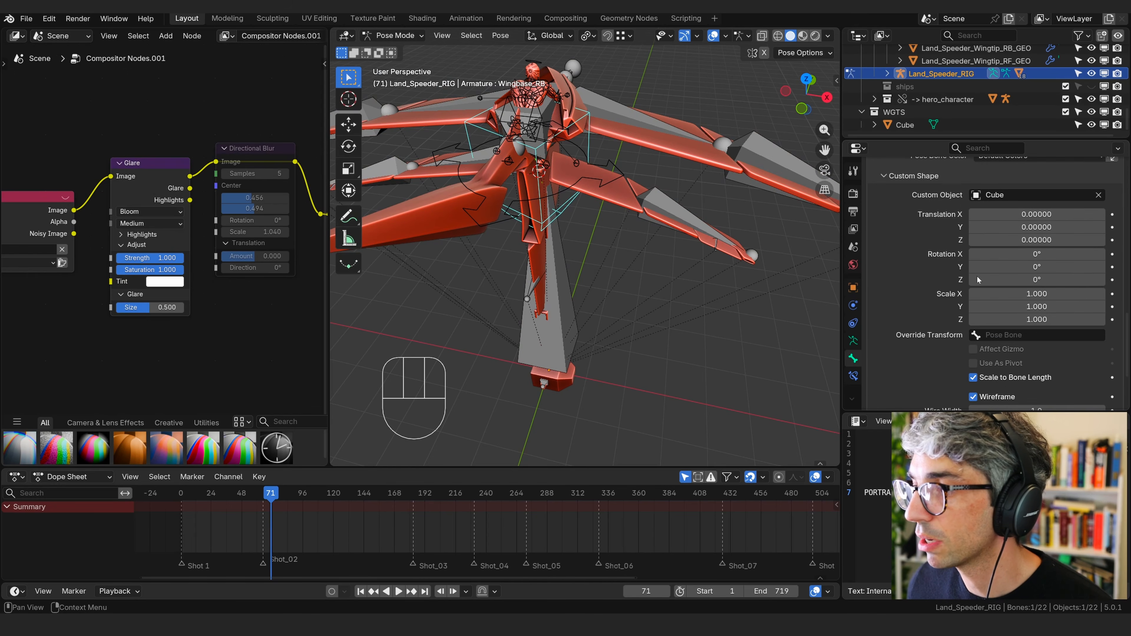
drag(1037, 253, 1039, 279)
mouse_move(1038, 253)
mouse_down()
mouse_move(1051, 254)
mouse_move(1043, 279)
mouse_move(1038, 266)
mouse_up()
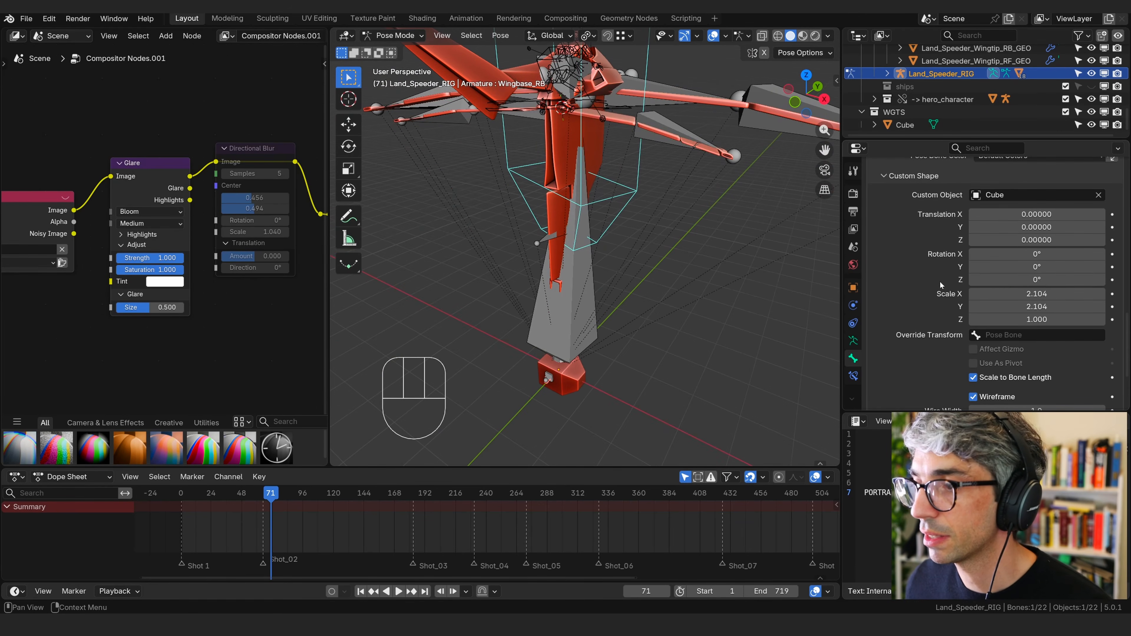
scroll(951, 283, up, 3)
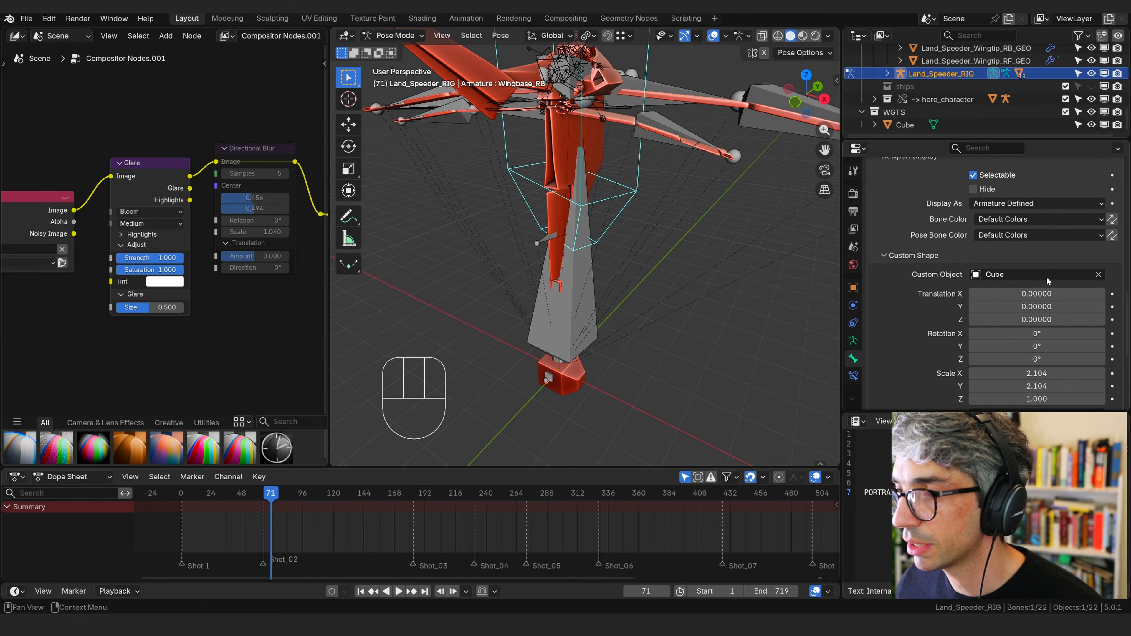
shift+middle_drag(695, 268, 764, 236)
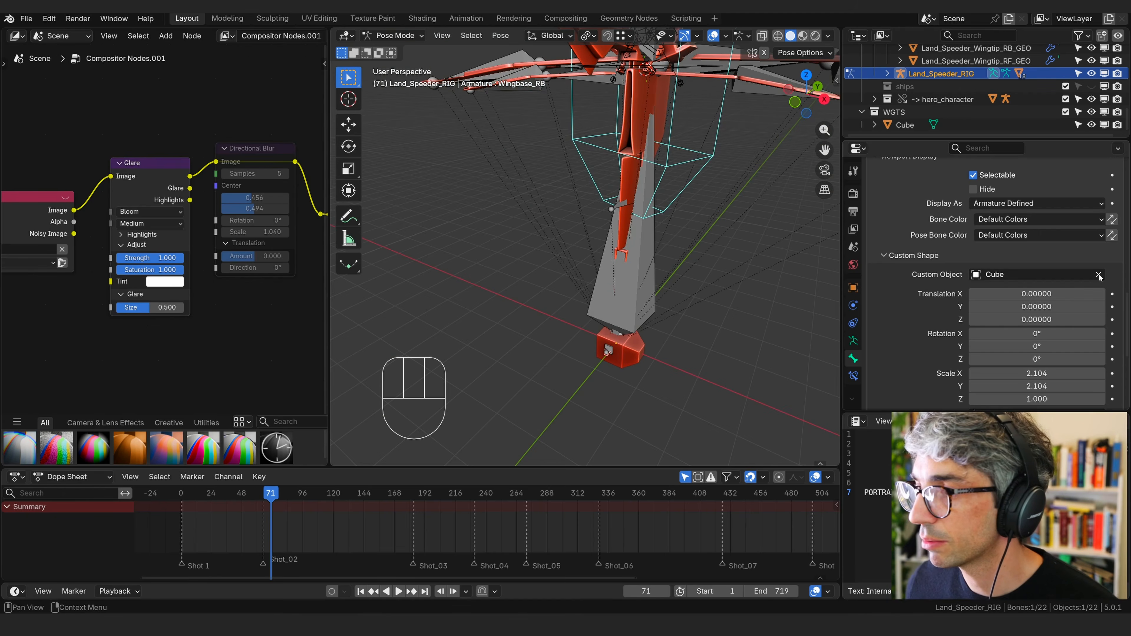
key(Escape)
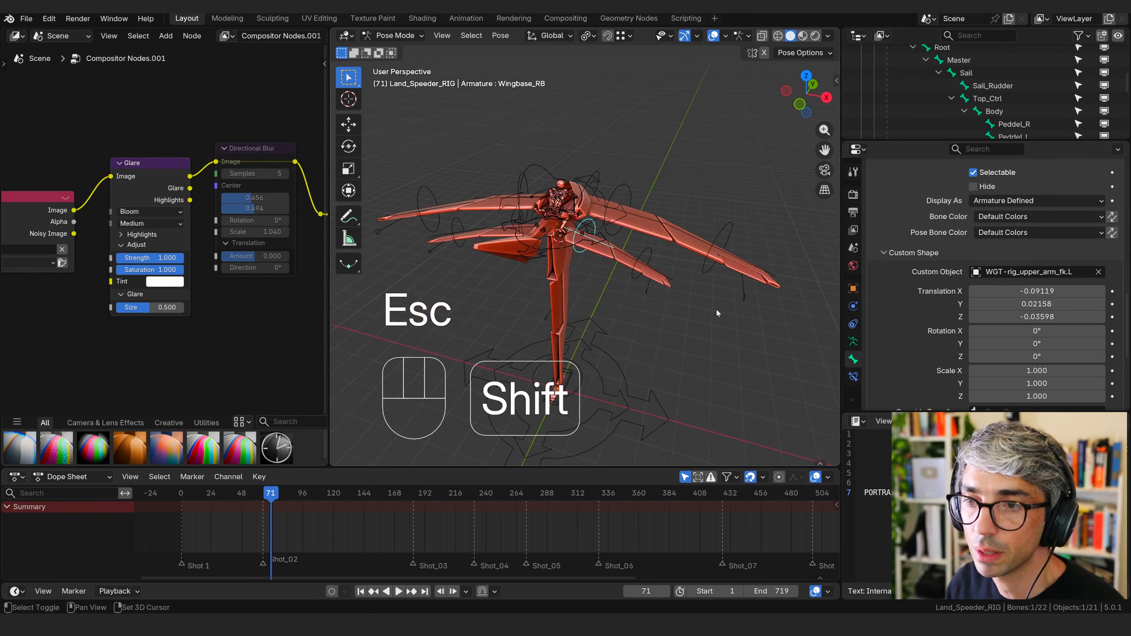
Examine the finished rig's bone control shapes and the widget objects inside the WGTS_rig collection
shift+middle_drag(716, 309, 800, 237)
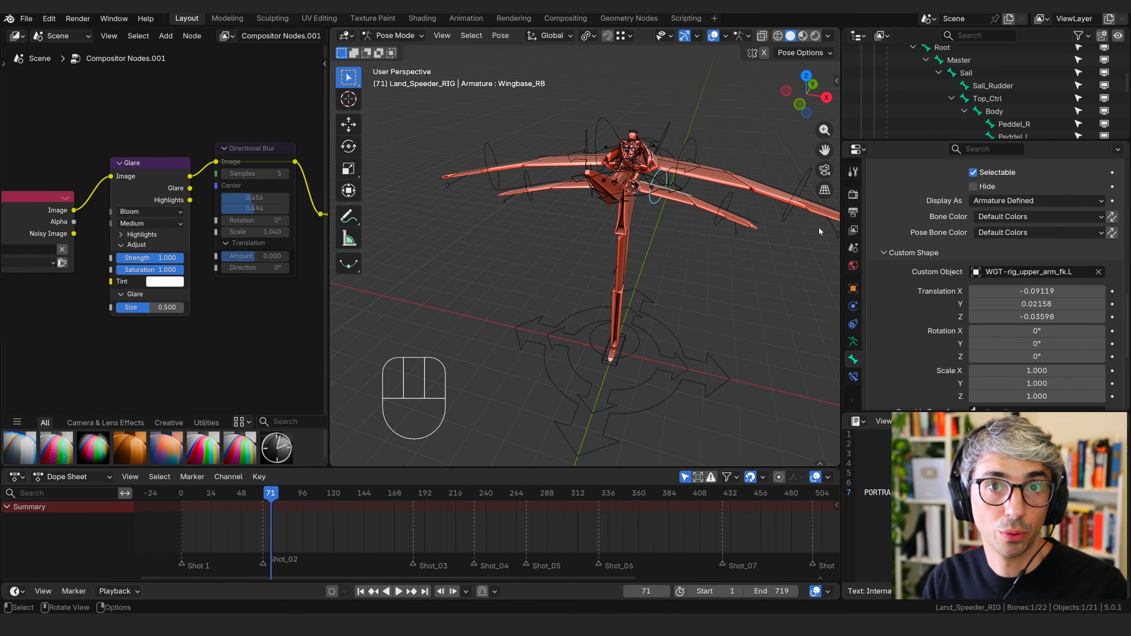
middle_drag(757, 262, 698, 288)
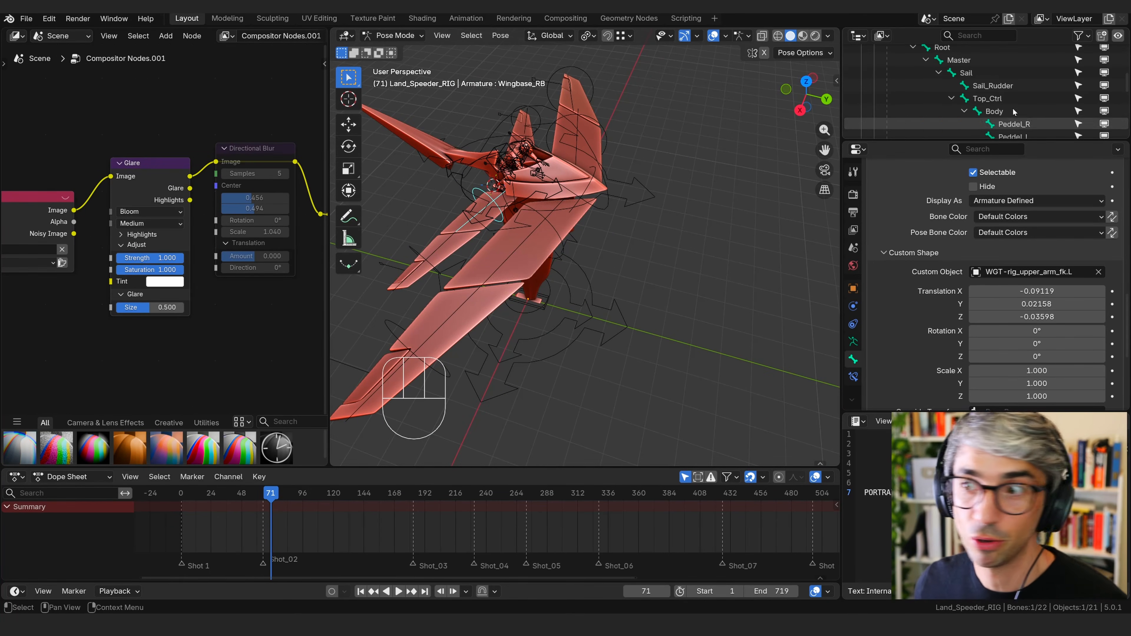
scroll(983, 94, down, 10)
click(867, 127)
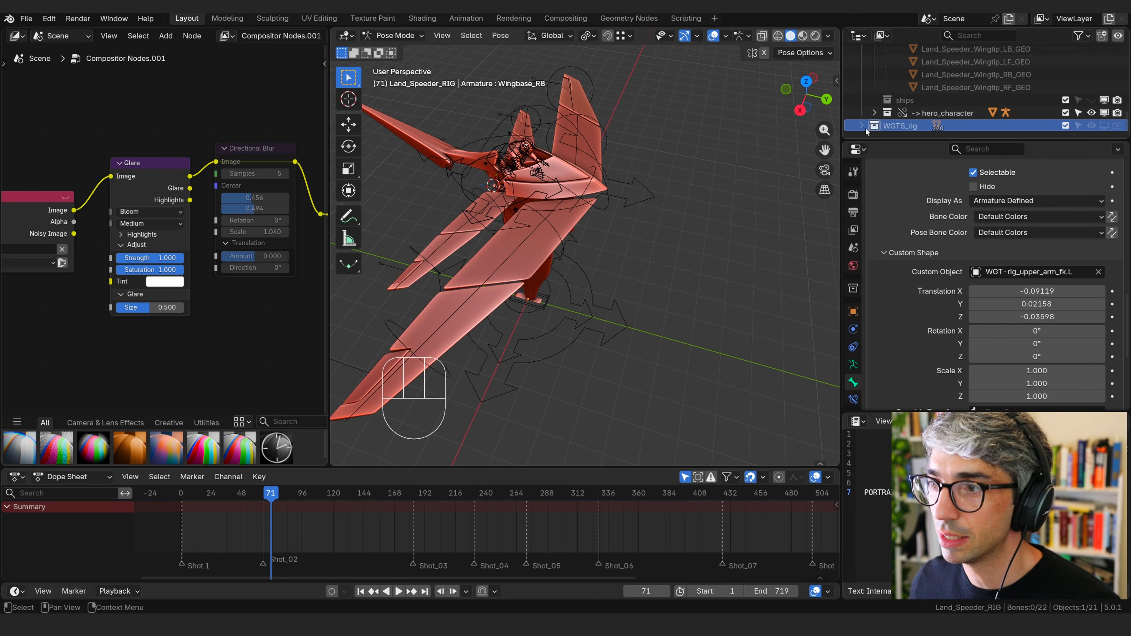
click(863, 127)
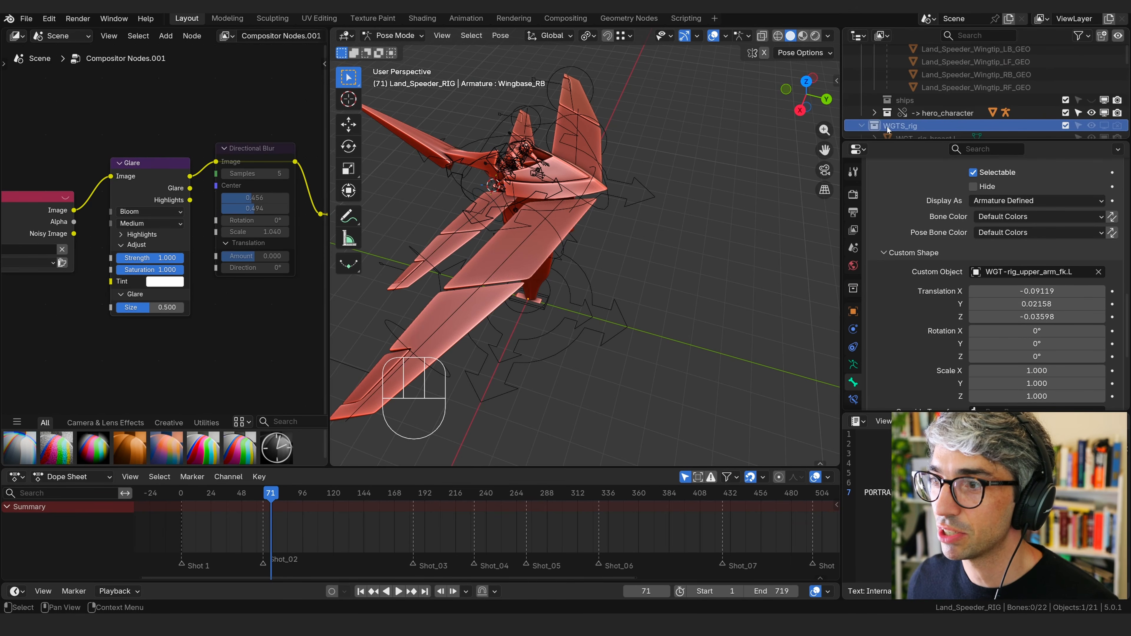
scroll(934, 70, down, 8)
scroll(949, 109, up, 8)
scroll(950, 111, up, 4)
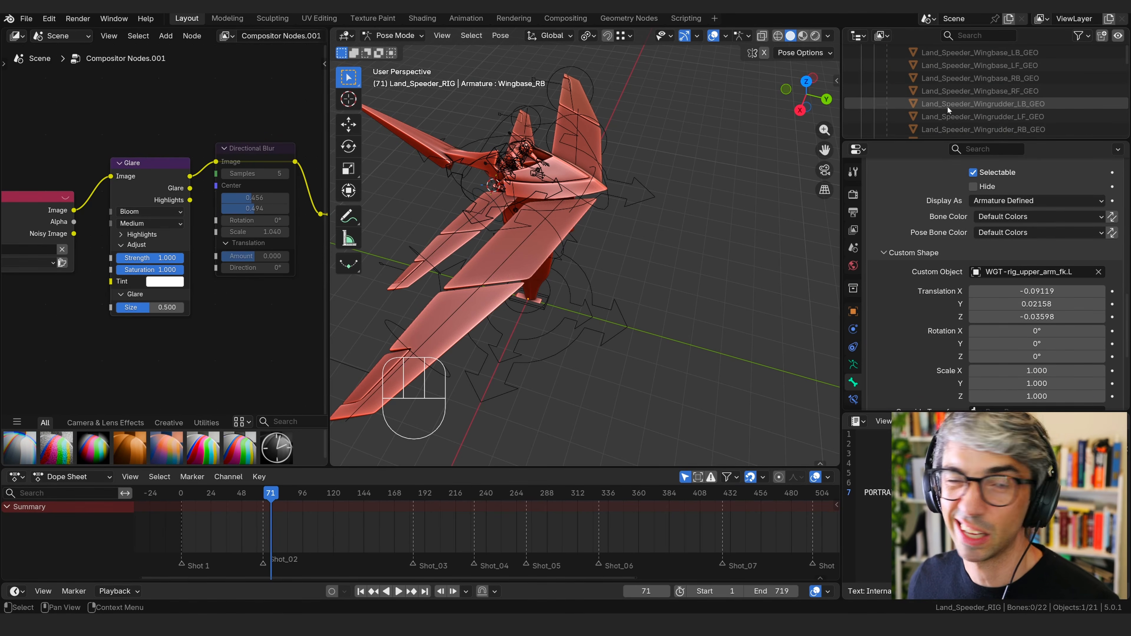
scroll(944, 107, down, 4)
click(862, 127)
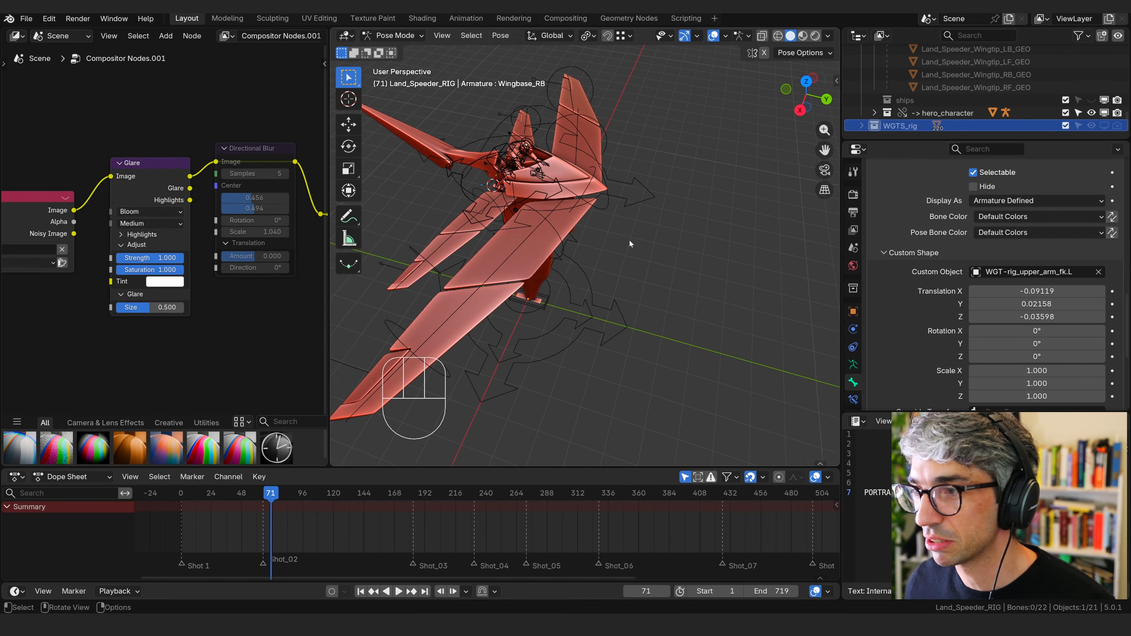
Select the Sail bone's circular control at the base and try rotating it, cancelling the rotation
middle_drag(630, 241, 720, 210)
scroll(743, 227, up, 3)
scroll(706, 204, down, 3)
mouse_move(695, 232)
shift+middle_down()
mouse_move(677, 249)
mouse_move(743, 208)
mouse_move(650, 226)
mouse_move(679, 263)
mouse_move(687, 217)
mouse_move(689, 250)
shift+middle_up()
click(612, 318)
click(609, 328)
middle_drag(689, 249, 701, 232)
click(615, 315)
middle_drag(668, 279, 729, 270)
key(r)
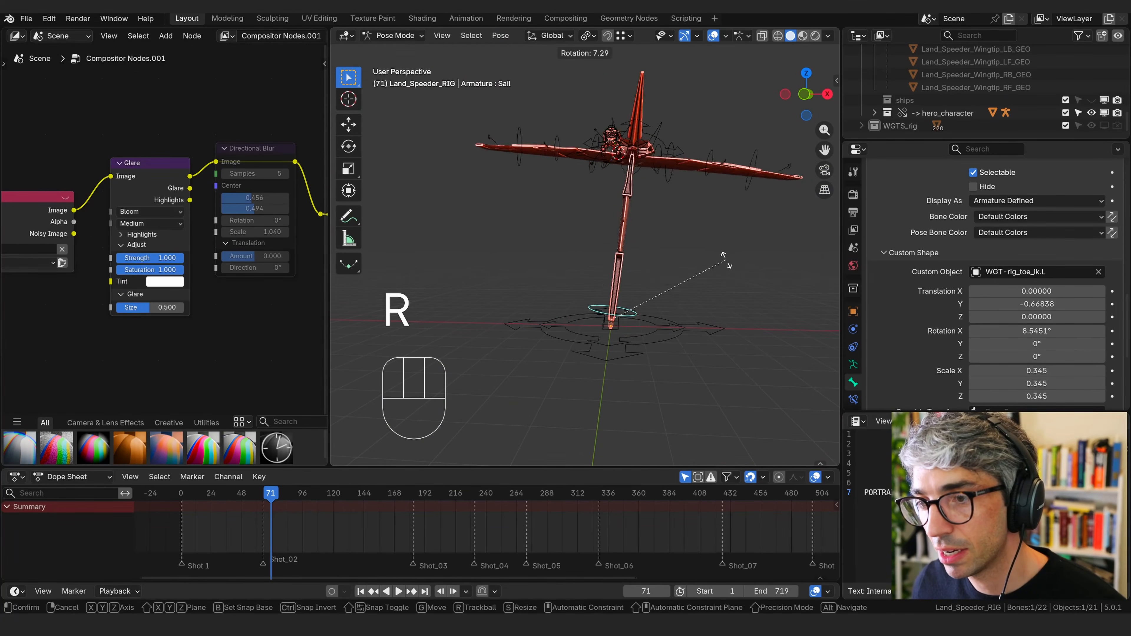
key(Escape)
Select the Wingbase_RF control and try moving and rotating the wing, cancelling each transform
middle_drag(700, 203, 664, 237)
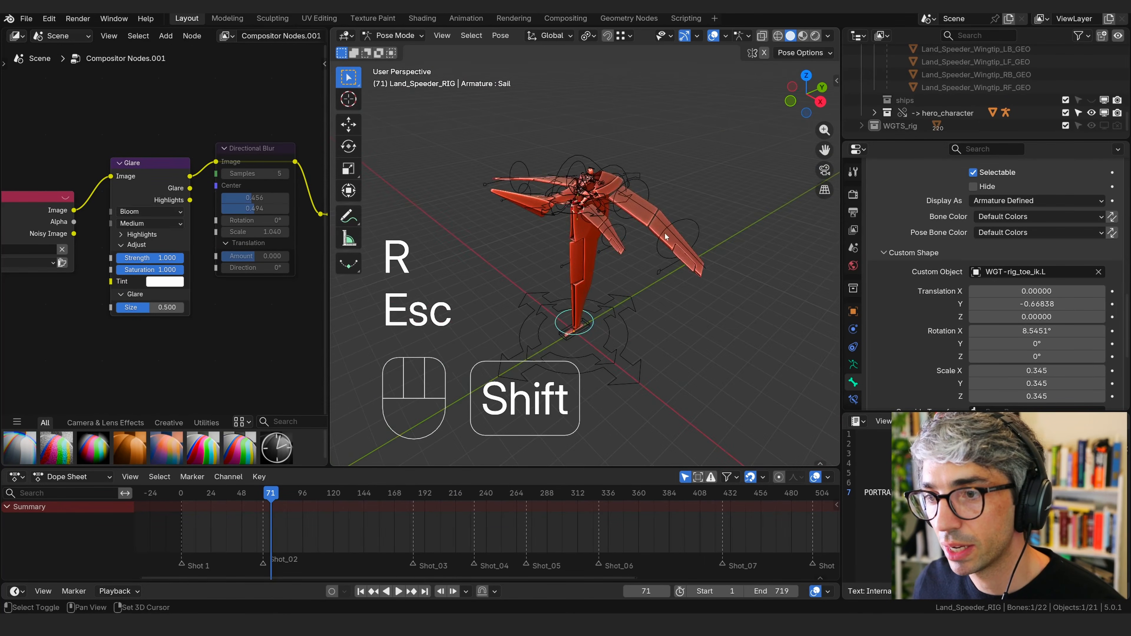
scroll(655, 214, up, 3)
middle_drag(685, 190, 689, 246)
shift+middle_drag(690, 246, 667, 190)
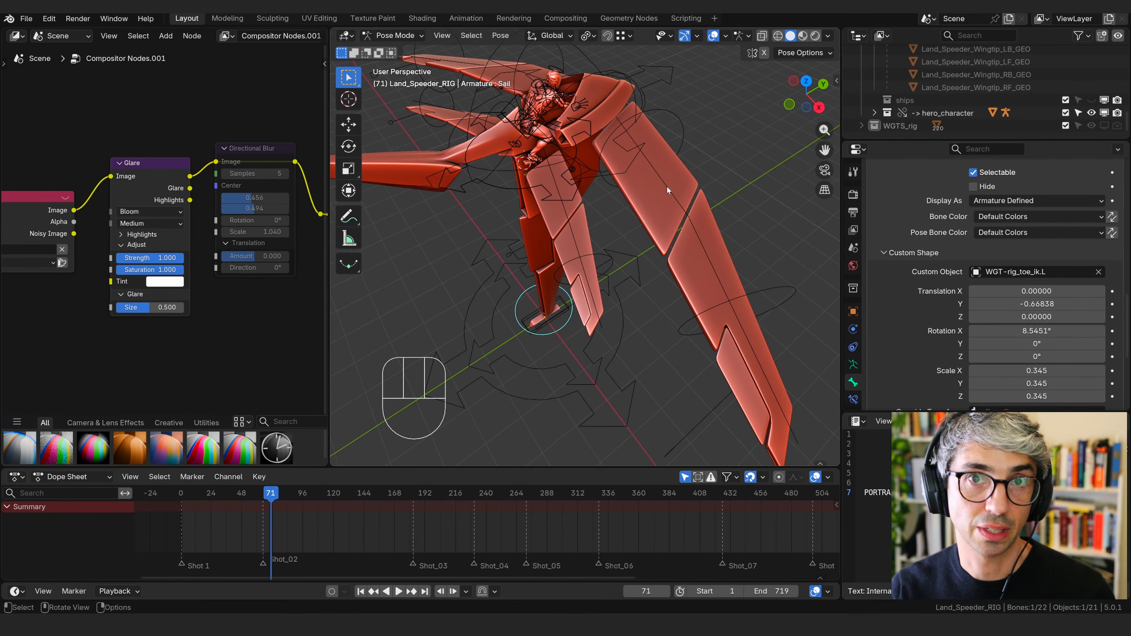
click(672, 122)
key(g)
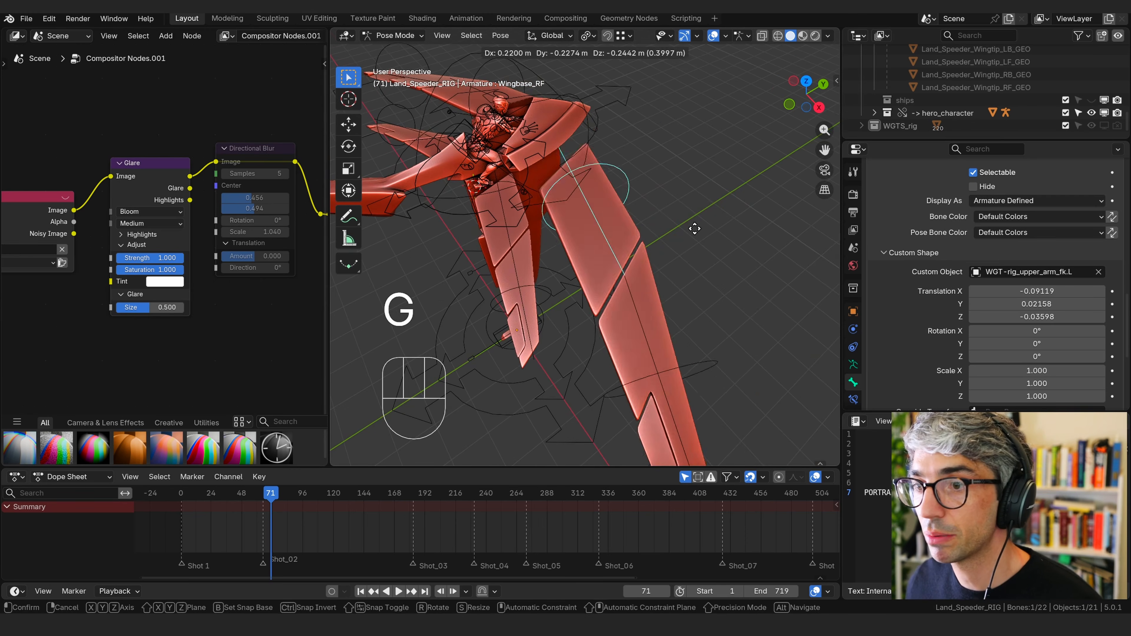
key(Escape)
middle_drag(740, 187, 702, 214)
key(g)
key(Escape)
key(r)
key(Escape)
Try rotating the Sail_Rudder bone around its local Y, Z and X axes, cancelling each rotation
middle_drag(682, 233, 714, 220)
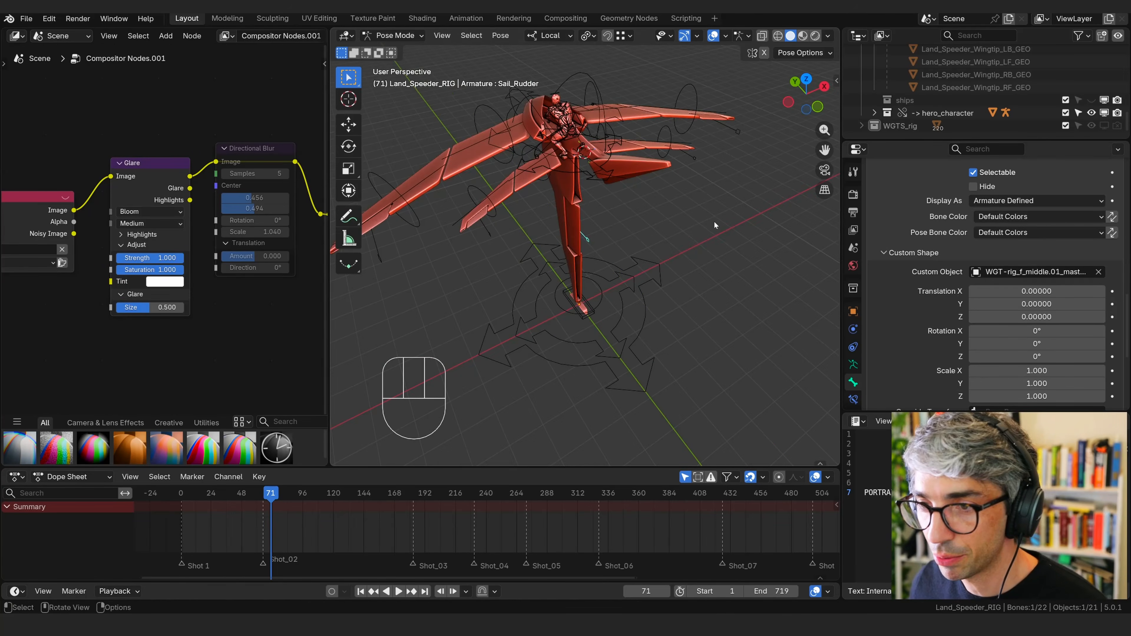
key(r)
key(y)
key(y)
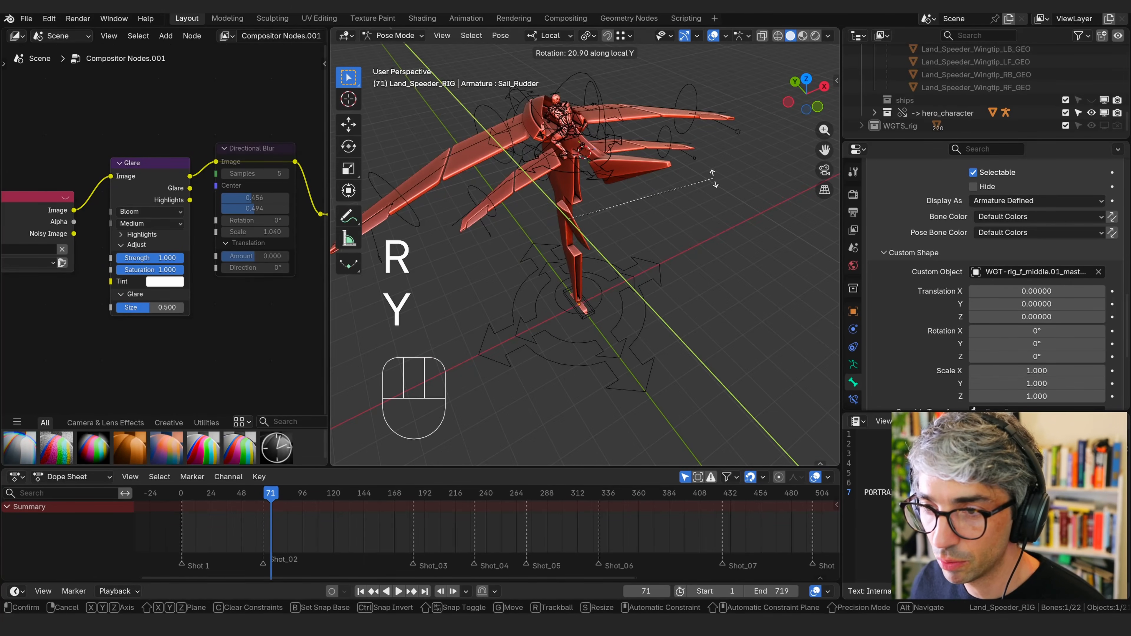
key(z)
key(x)
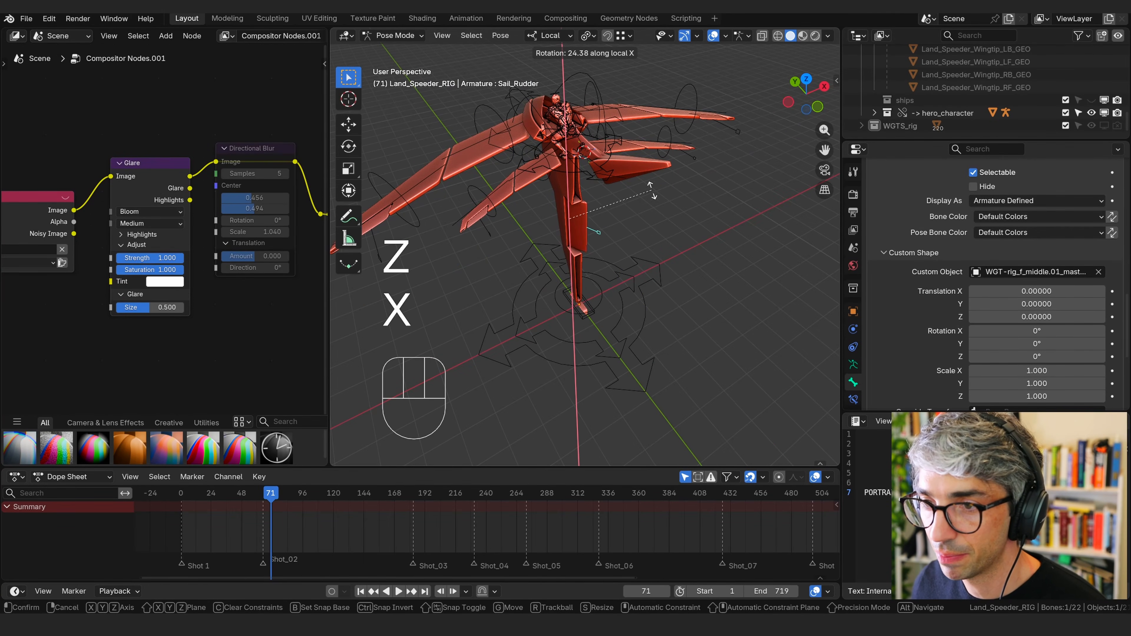
key(Escape)
middle_drag(646, 257, 697, 230)
key(r)
key(x)
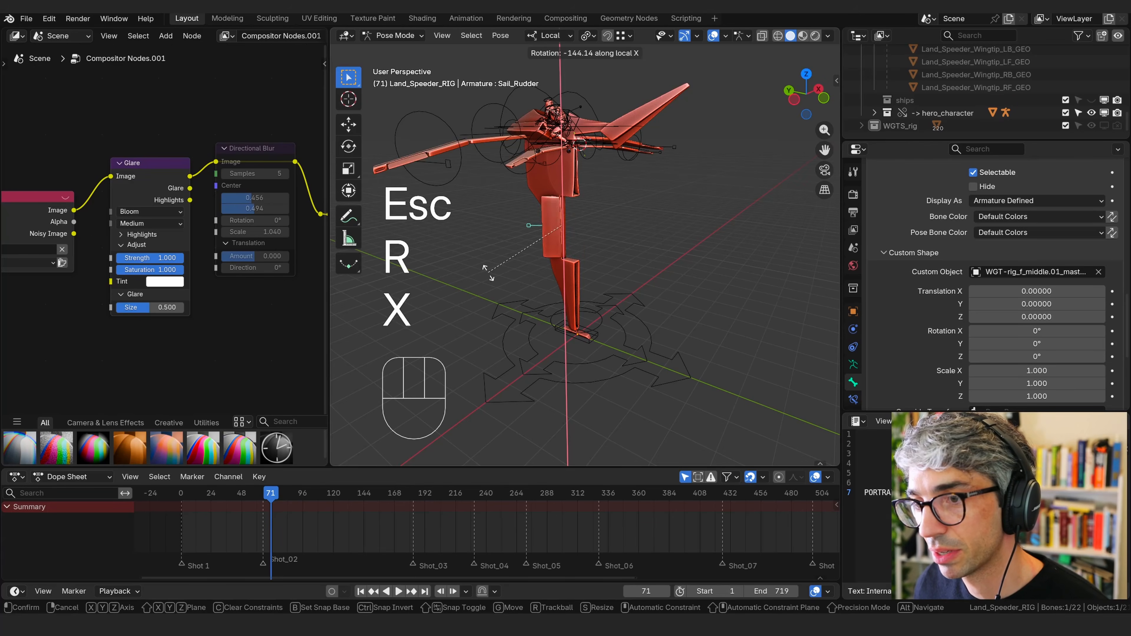
key(Escape)
Lock the Y and Z rotation channels of the Sail_Rudder bone in its transform properties
middle_drag(580, 235, 670, 234)
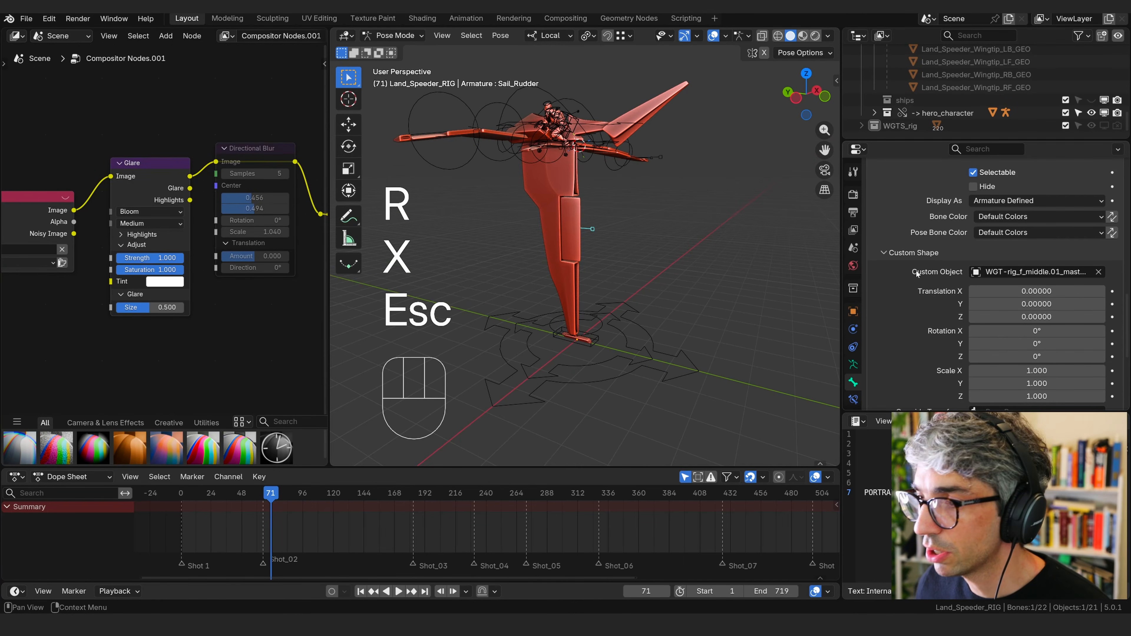
scroll(959, 276, down, 5)
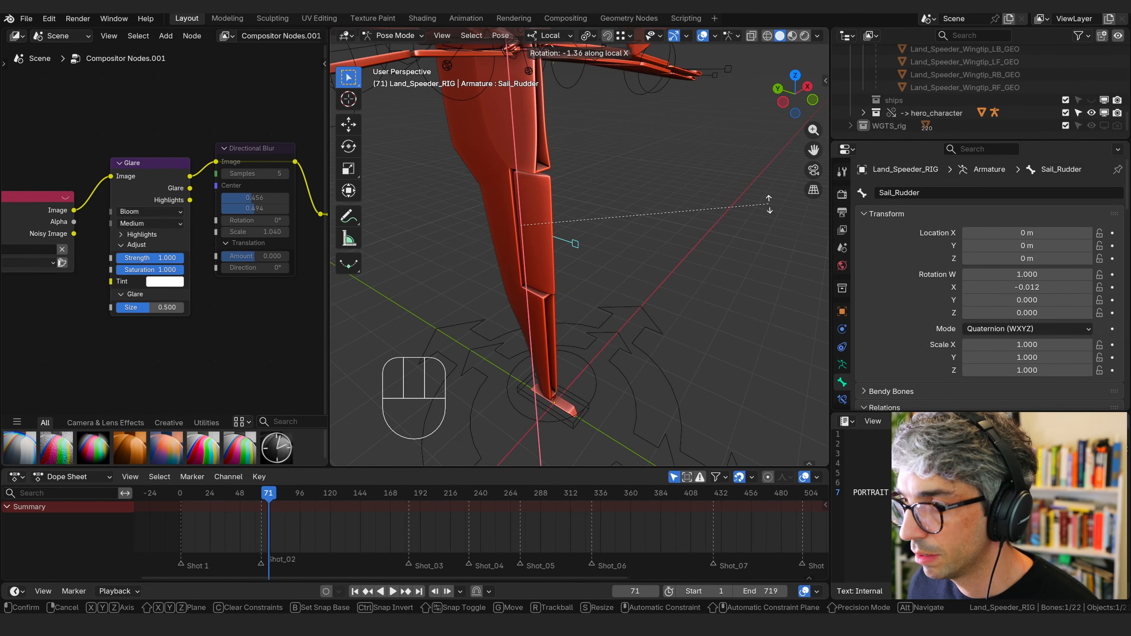
key(Escape)
drag(1100, 313, 1100, 300)
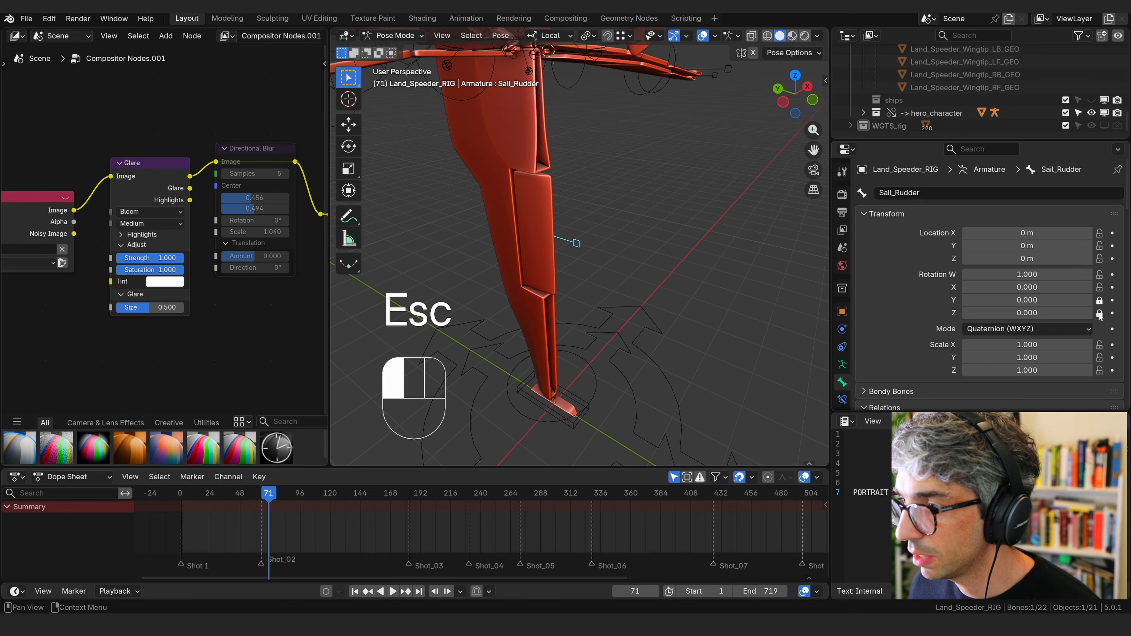
Test the Sail_Rudder bone's locked channels with unconstrained rotations, cancelling each one
middle_drag(707, 235, 715, 257)
key(r)
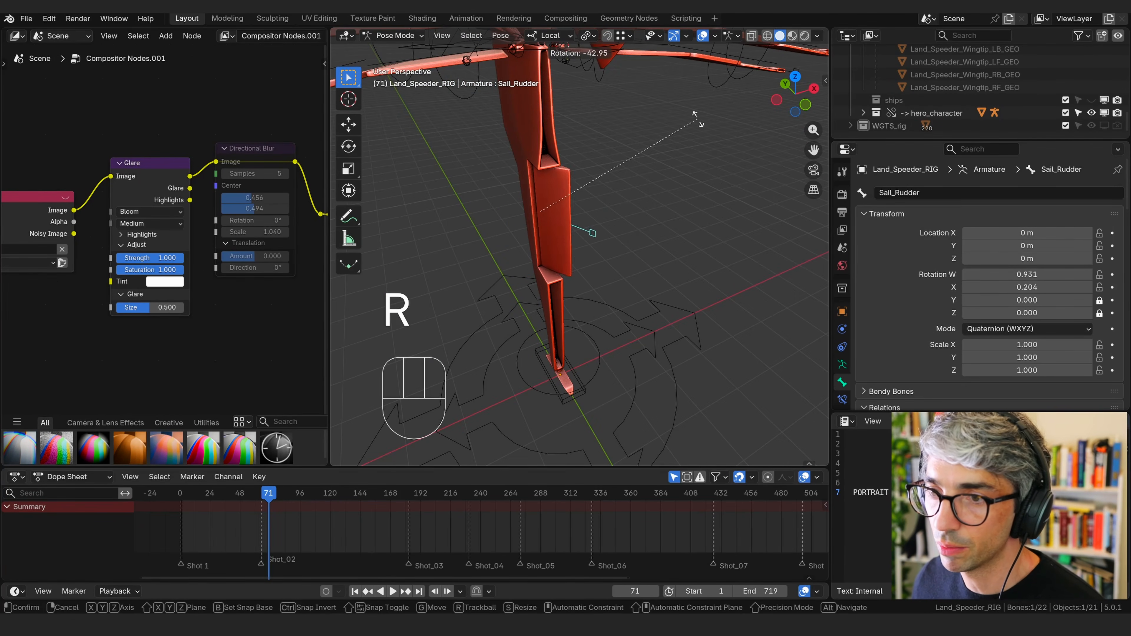
key(Escape)
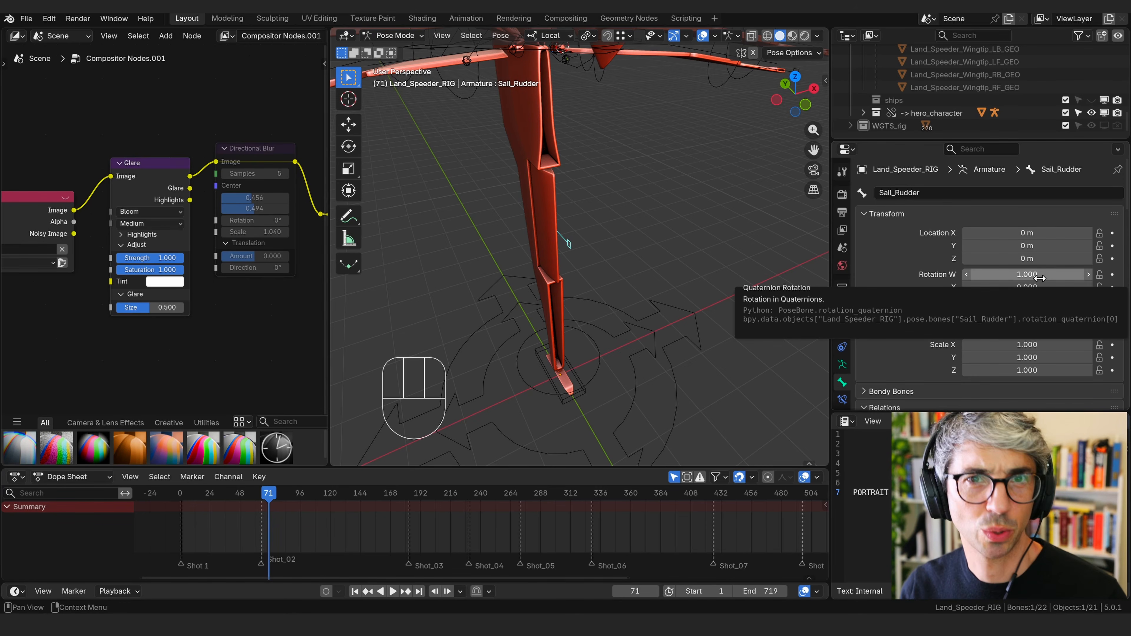
mouse_move(711, 190)
middle_down()
mouse_move(710, 175)
mouse_move(652, 153)
mouse_move(667, 228)
mouse_move(702, 192)
mouse_move(630, 153)
mouse_move(700, 201)
middle_up()
key(r)
key(Escape)
Check the Skate bone's pivot by trying a rotation, cancelling it, and inspecting the bone's placement in Edit Mode
middle_drag(699, 201, 735, 268)
middle_drag(655, 348, 631, 319)
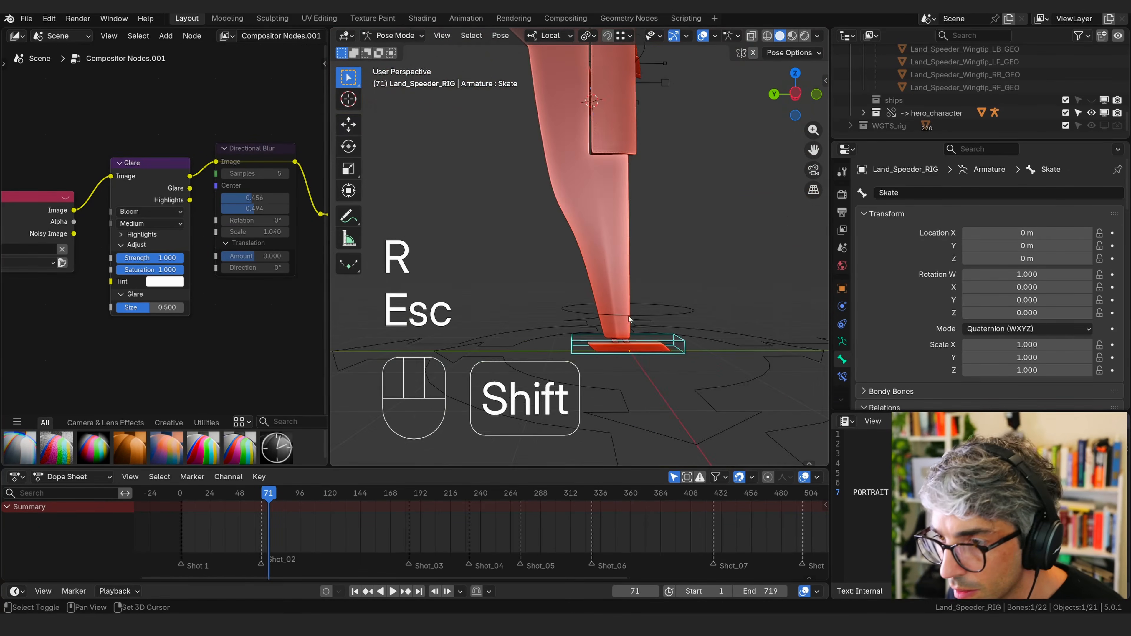
key(Tab)
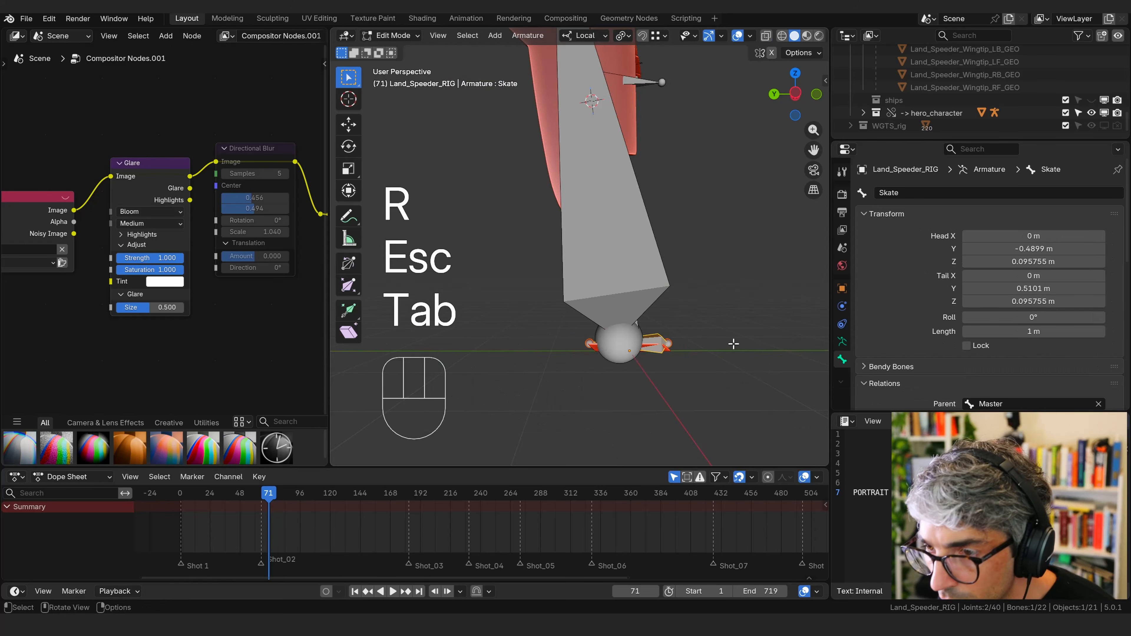
key(Tab)
key(r)
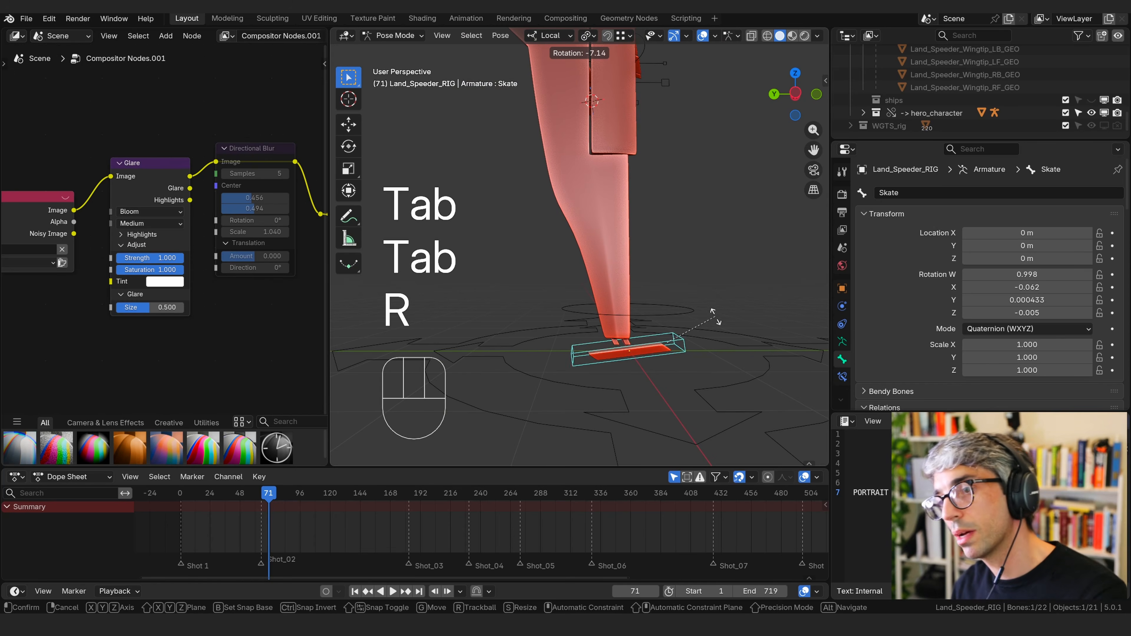
key(Tab)
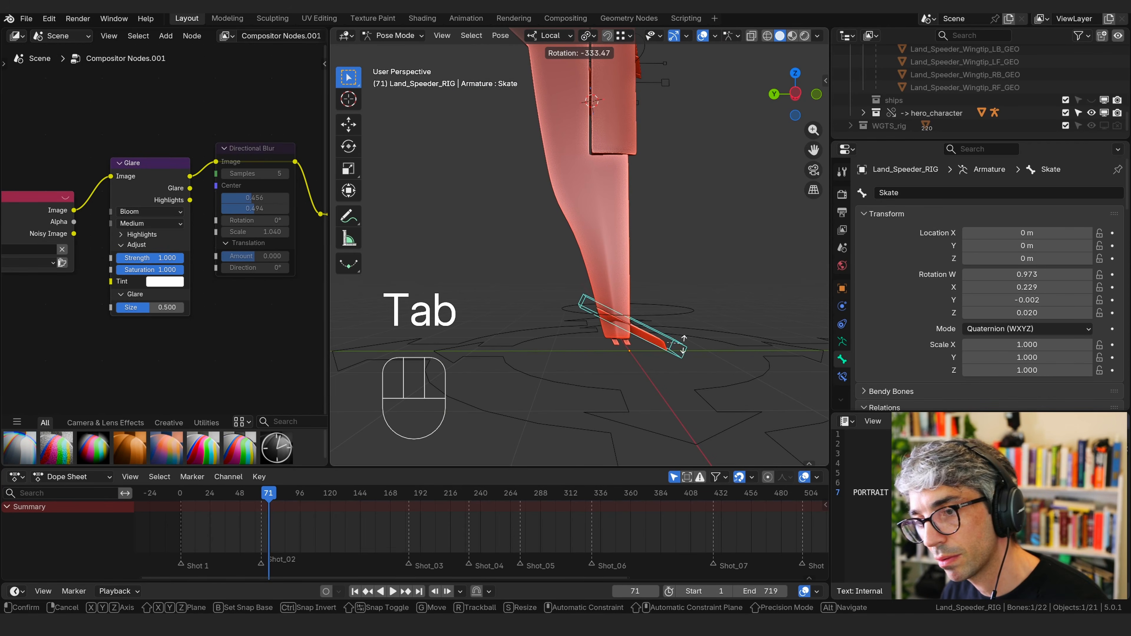
key(Escape)
shift+middle_drag(710, 355, 684, 352)
scroll(682, 352, up, 1)
key(Tab)
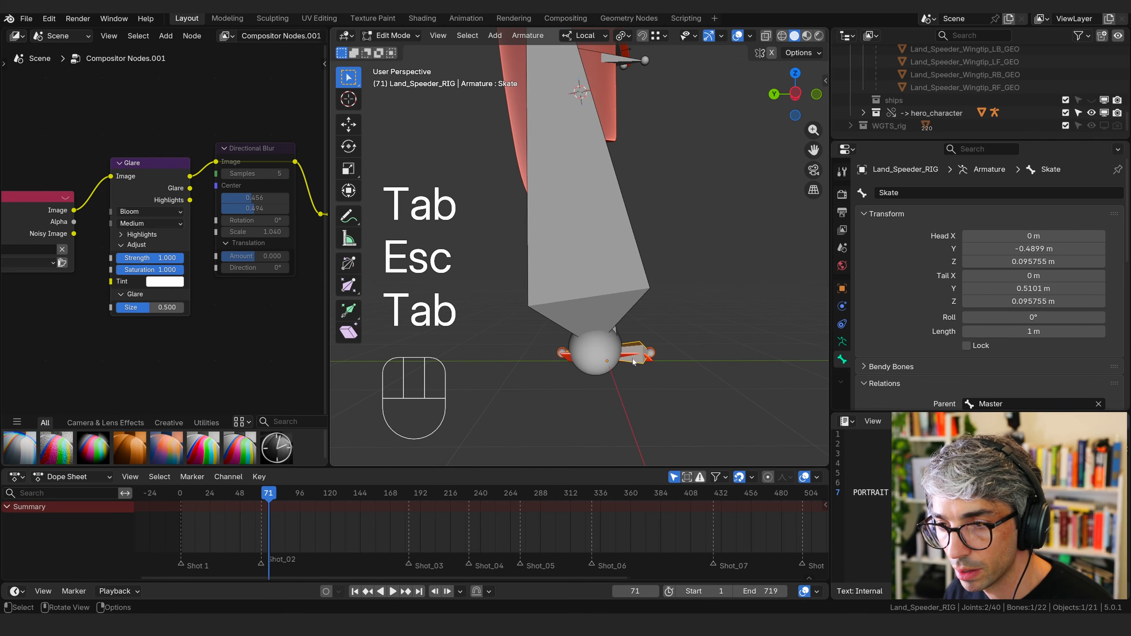
key(Tab)
Clear the parent of Land_Speeder_Skate_GEO in Object Mode, keeping its transformation
click(392, 36)
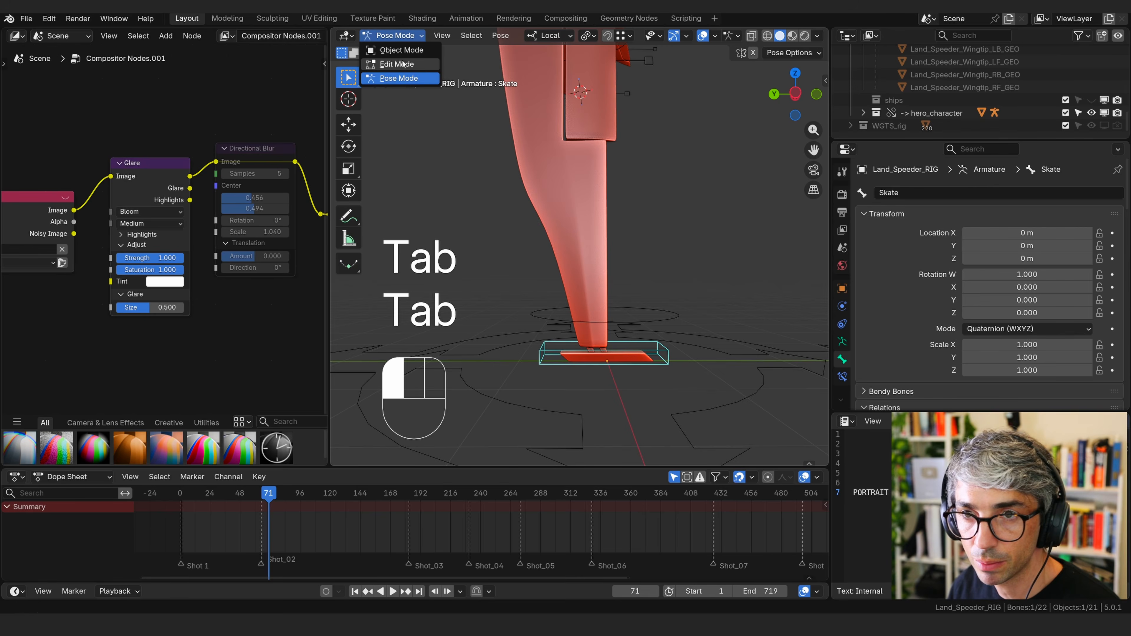
click(400, 63)
click(394, 36)
click(397, 51)
click(642, 349)
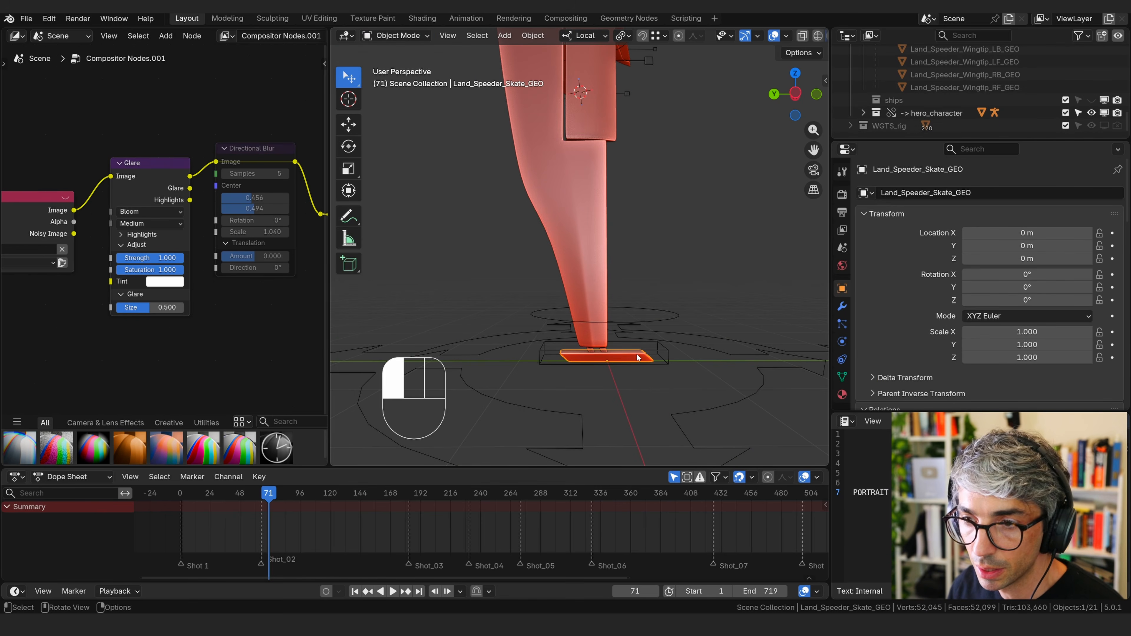
key(alt+p)
key(Down)
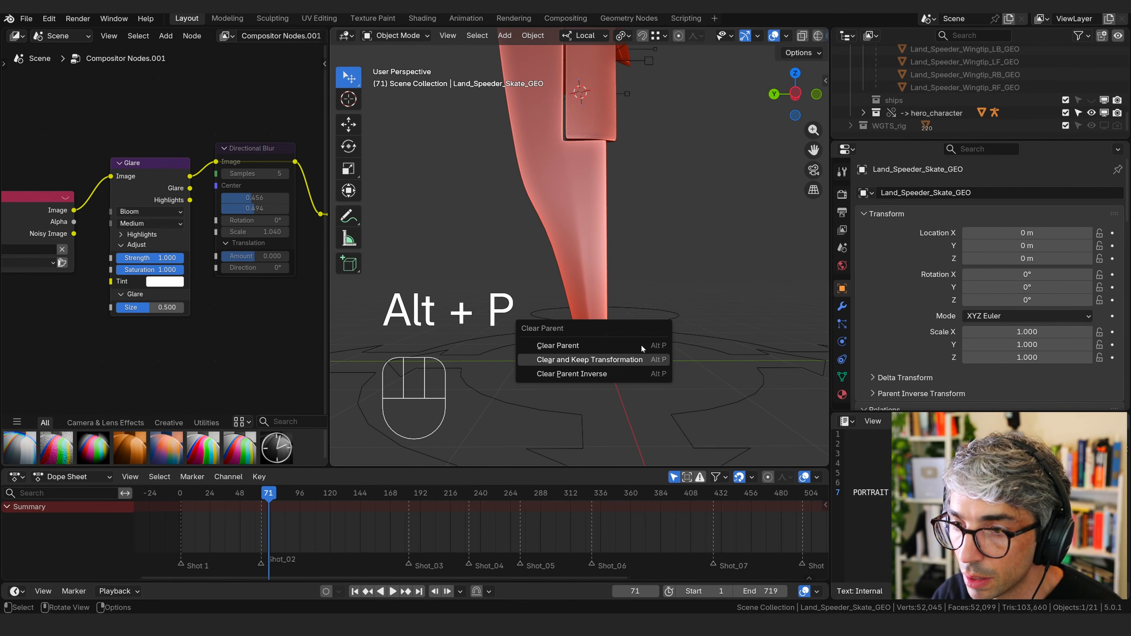
key(Return)
Move the head of the Skate bone about 0.417 m along its local Y axis in Edit Mode
click(660, 349)
key(Tab)
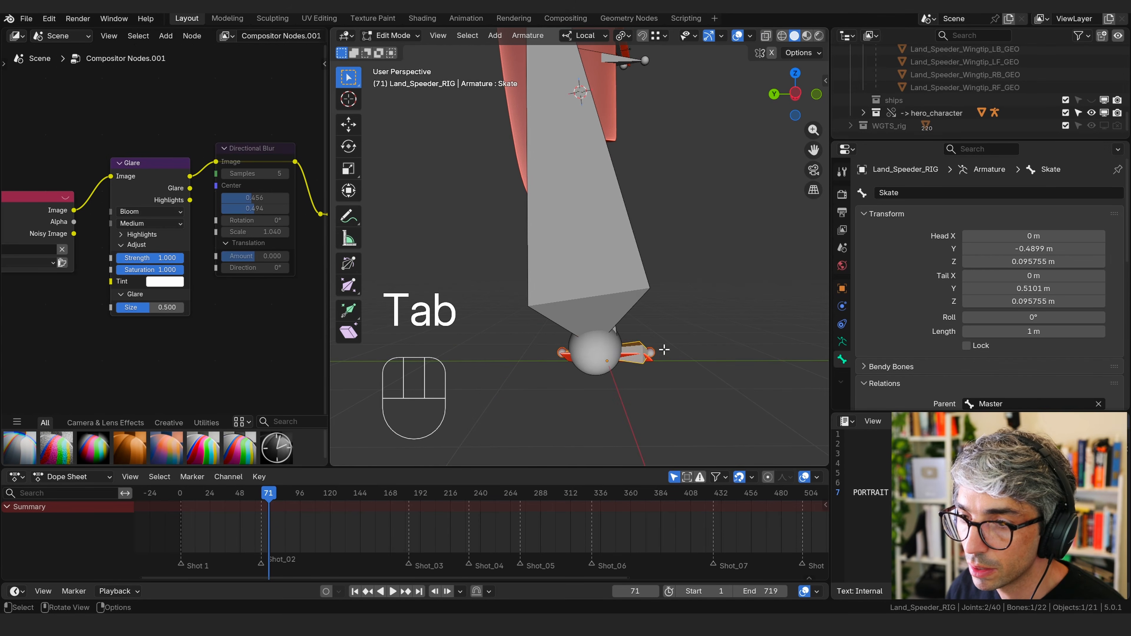
key(g)
key(y)
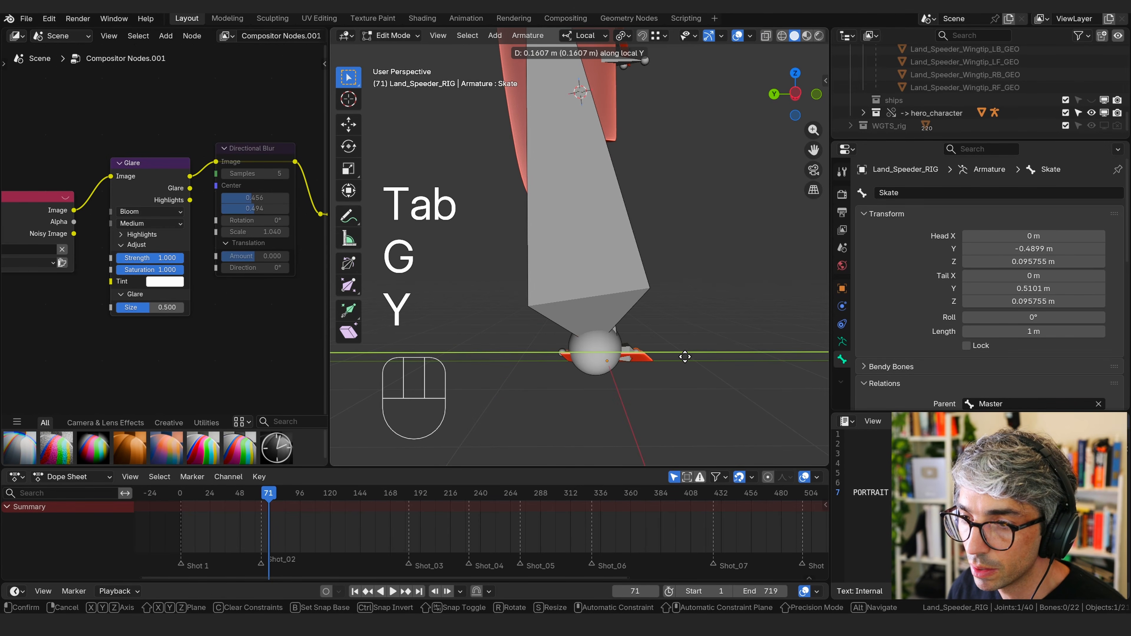
click(664, 356)
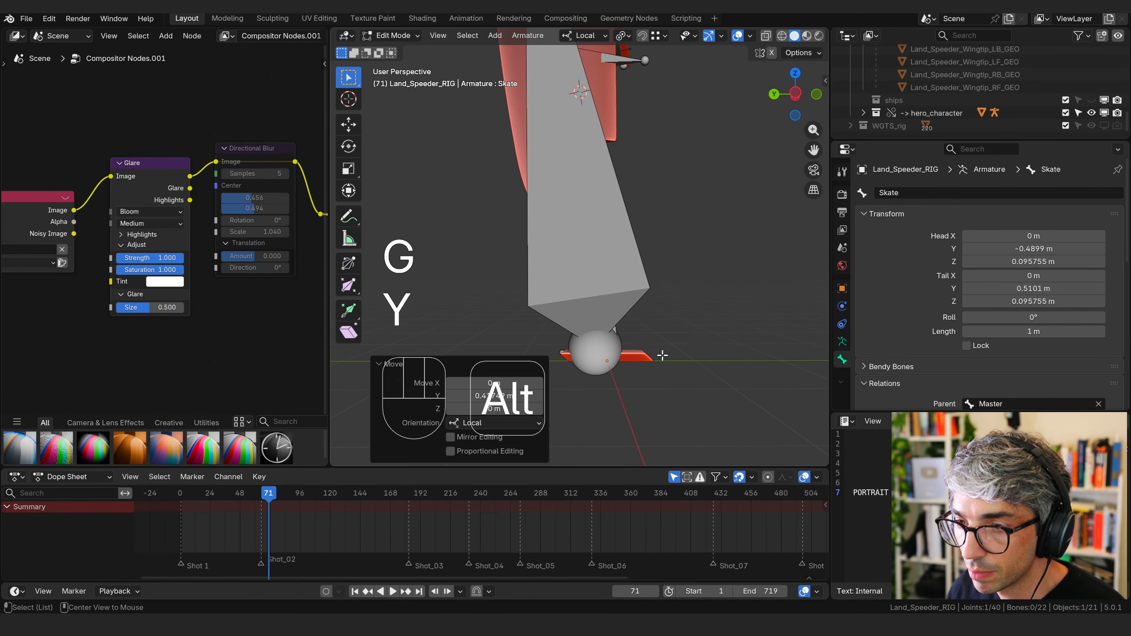
Fine-tune the Skate bone's head along local Y in X-ray right orthographic view, shifting it about 0.074 m and then adjusting again
key(alt+z)
shift+middle_drag(638, 222, 539, 225)
key(KP_1)
key(KP_3)
key(g)
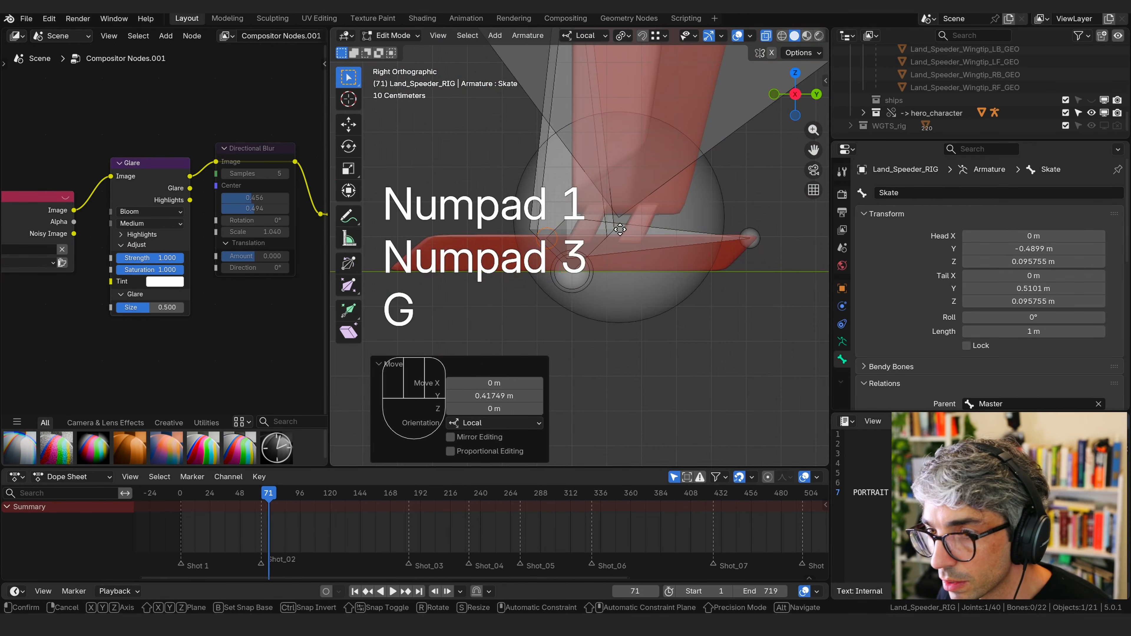
key(y)
click(646, 230)
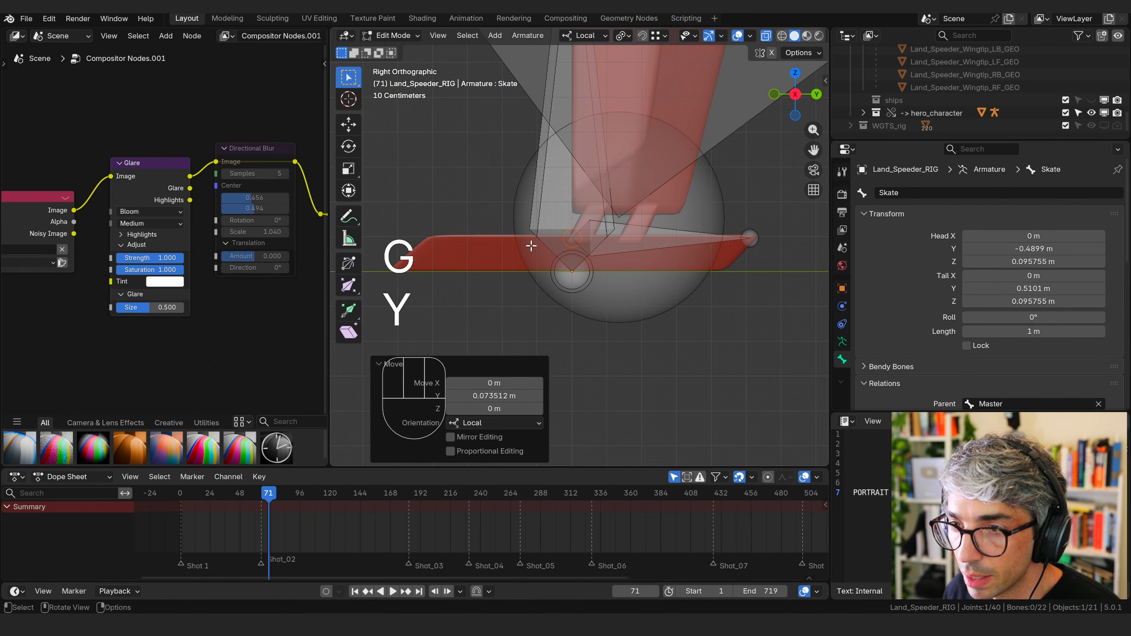
scroll(613, 276, down, 1)
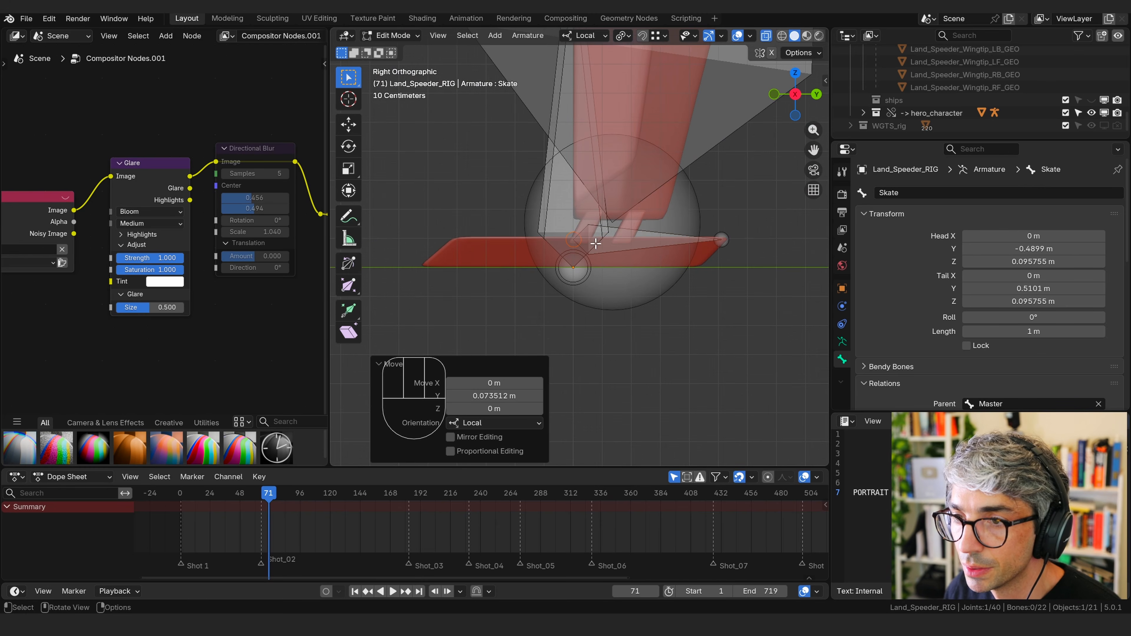
key(g)
key(y)
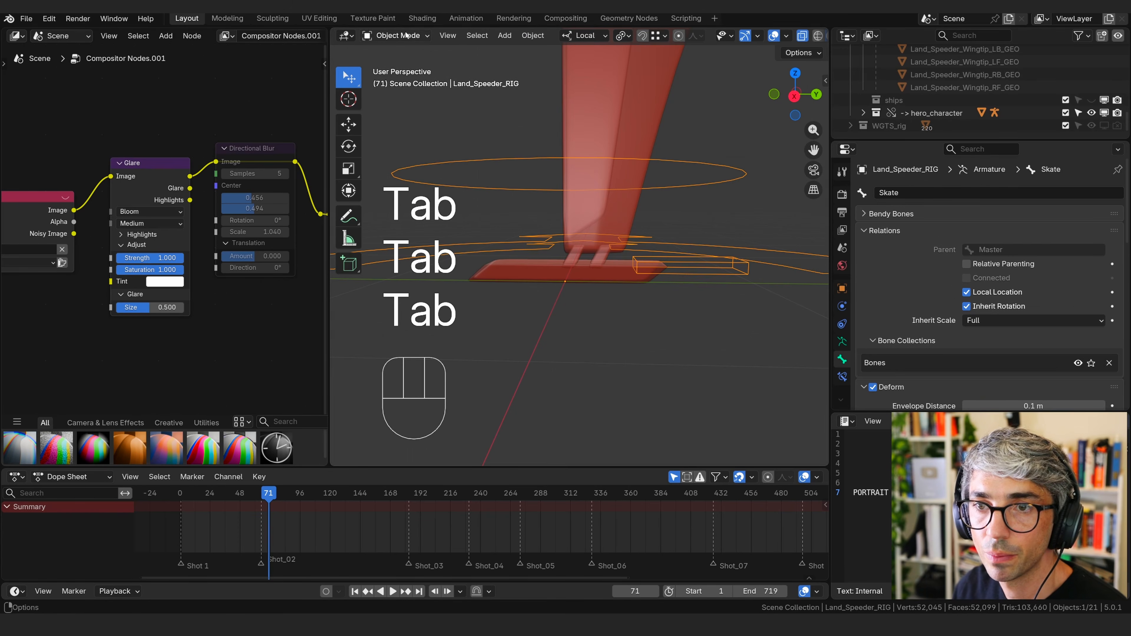
Refit the Skate bone's custom shape in Pose Mode with Translation Y -0.05084, Scale Y 5.464 and Scale Z 2.613
click(397, 37)
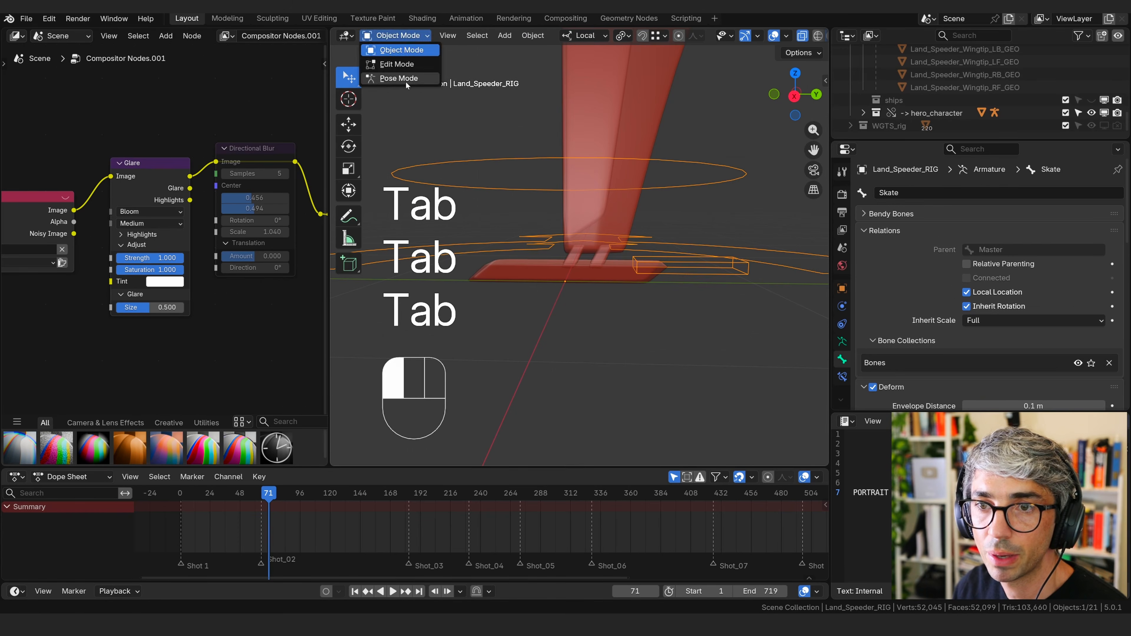
click(406, 82)
scroll(946, 347, down, 10)
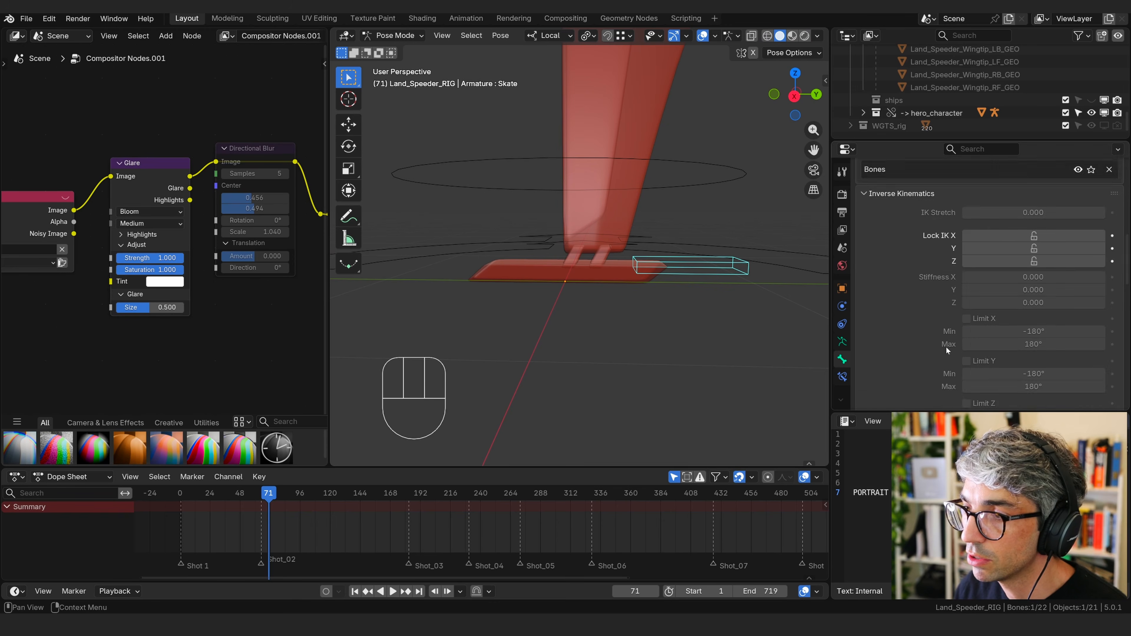
scroll(928, 354, down, 8)
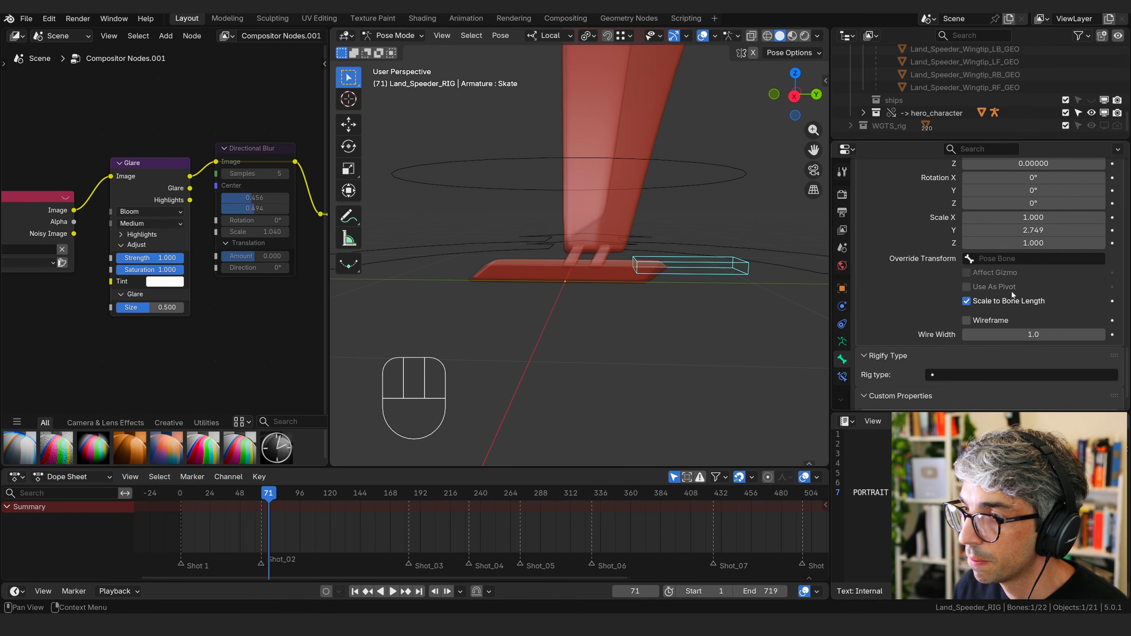
scroll(1009, 280, up, 3)
drag(1019, 284, 964, 283)
drag(1007, 363, 1056, 360)
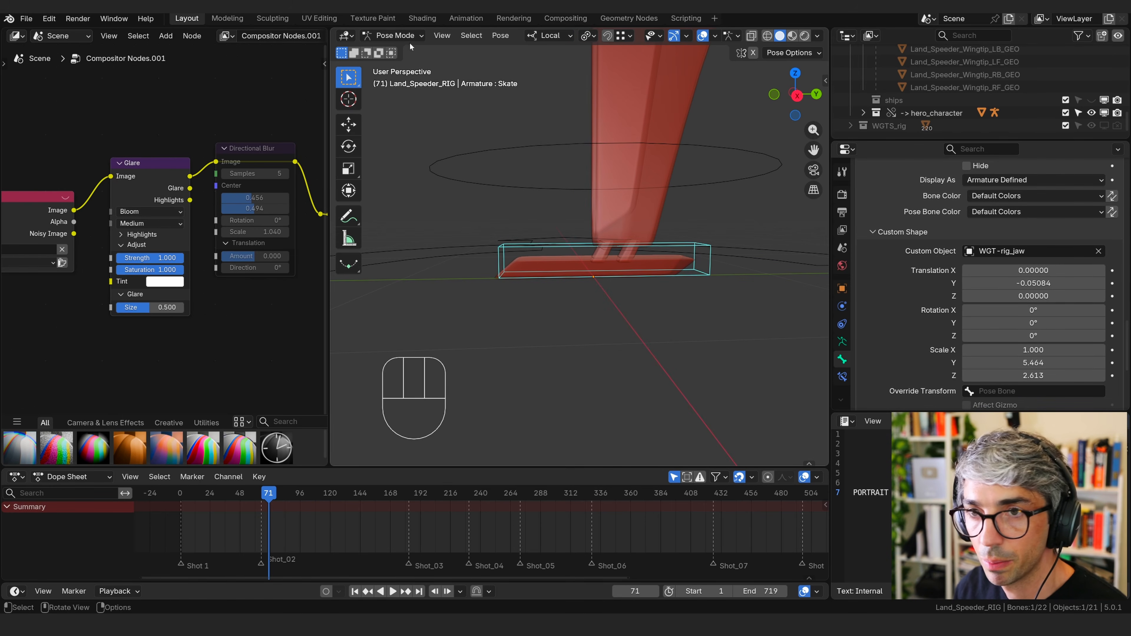
Parent Land_Speeder_Skate_GEO to the Skate bone of Land_Speeder_RIG using the Bone parent type
click(409, 40)
click(406, 47)
click(682, 265)
shift+click(707, 276)
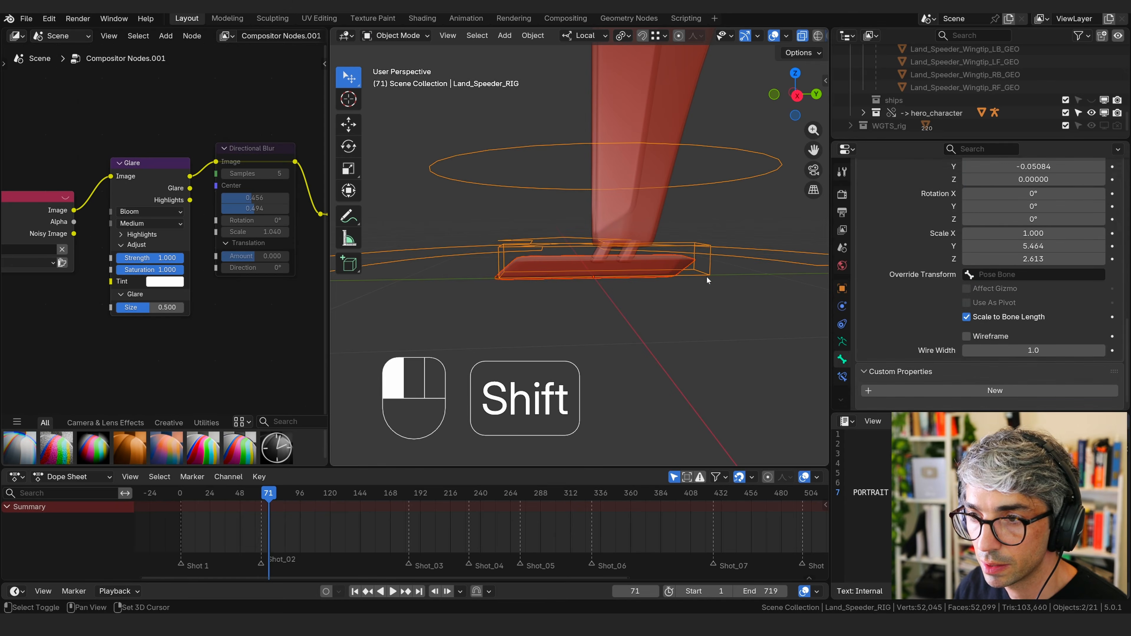
key(Tab)
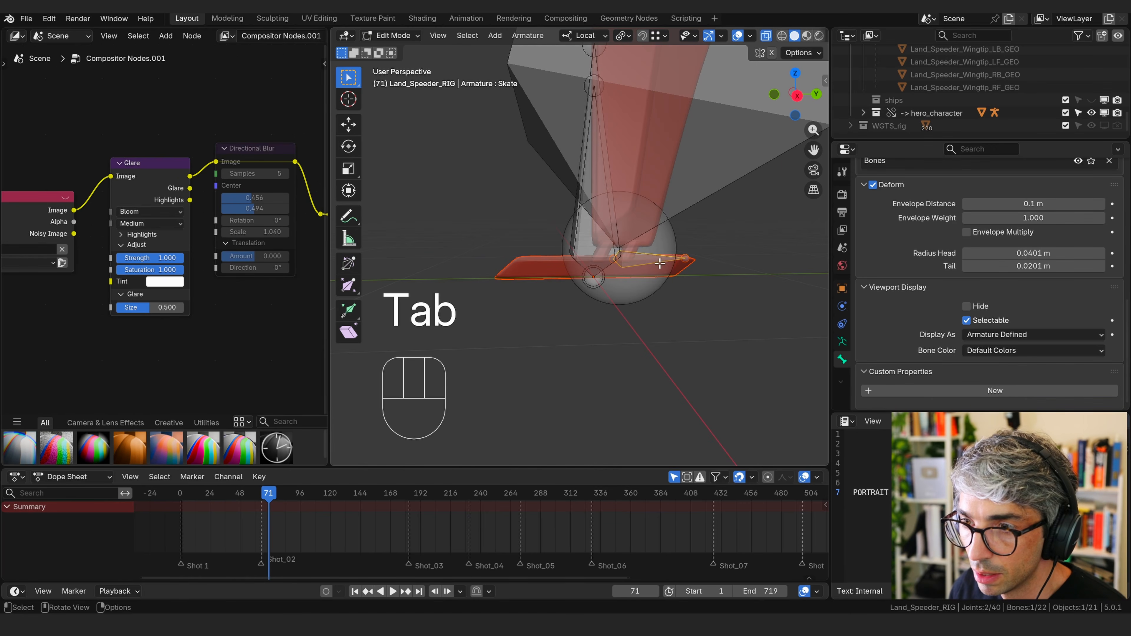
shift+click(655, 263)
shift+click(654, 264)
key(b)
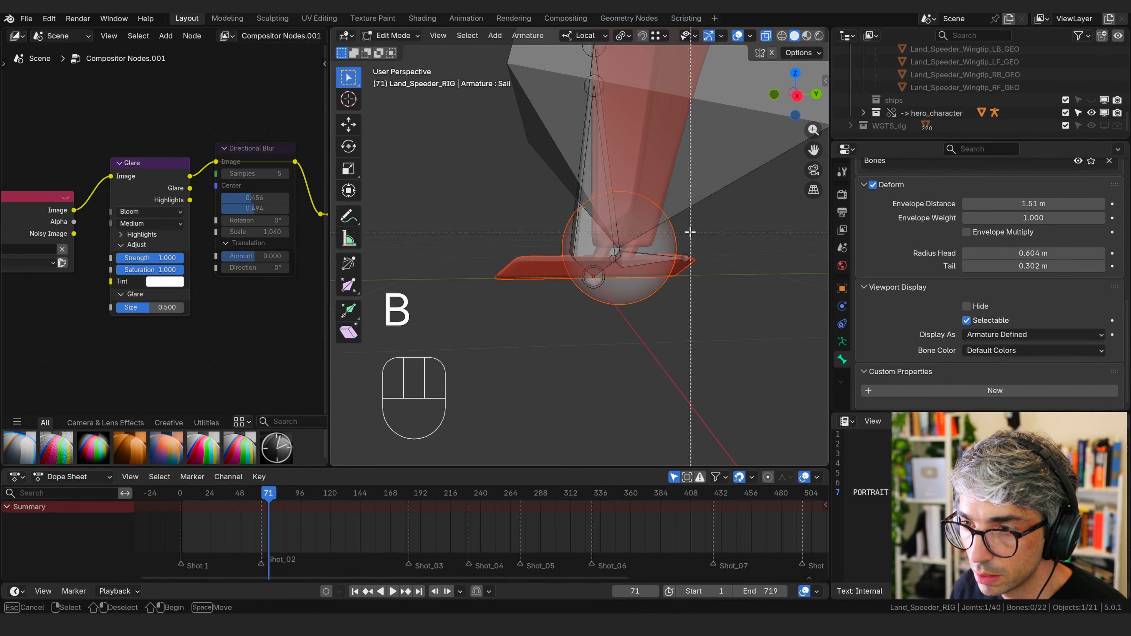
shift+drag(690, 233, 655, 263)
click(694, 239)
key(Tab)
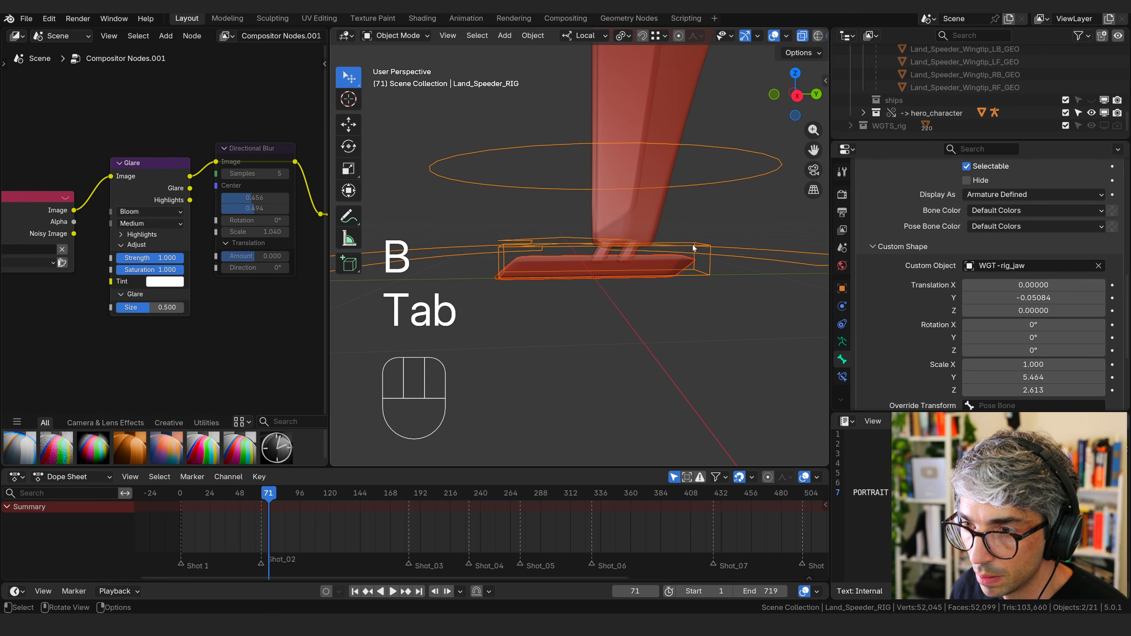
key(ctrl+p)
click(696, 248)
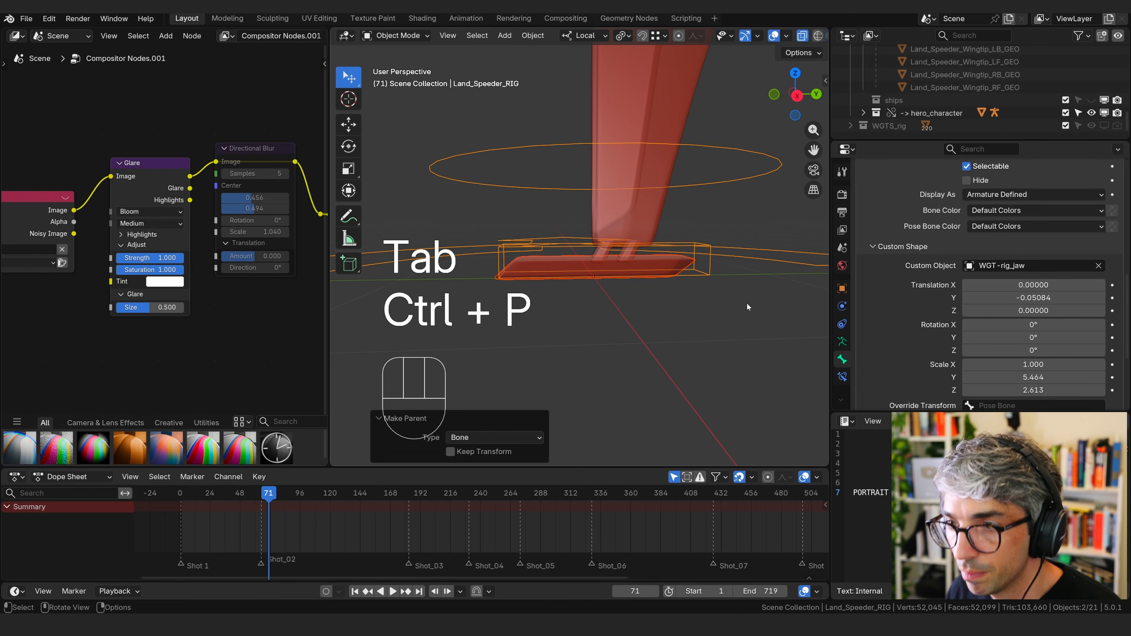
Try rotating the reparented Skate control in Pose Mode and undo the test
click(703, 274)
click(410, 30)
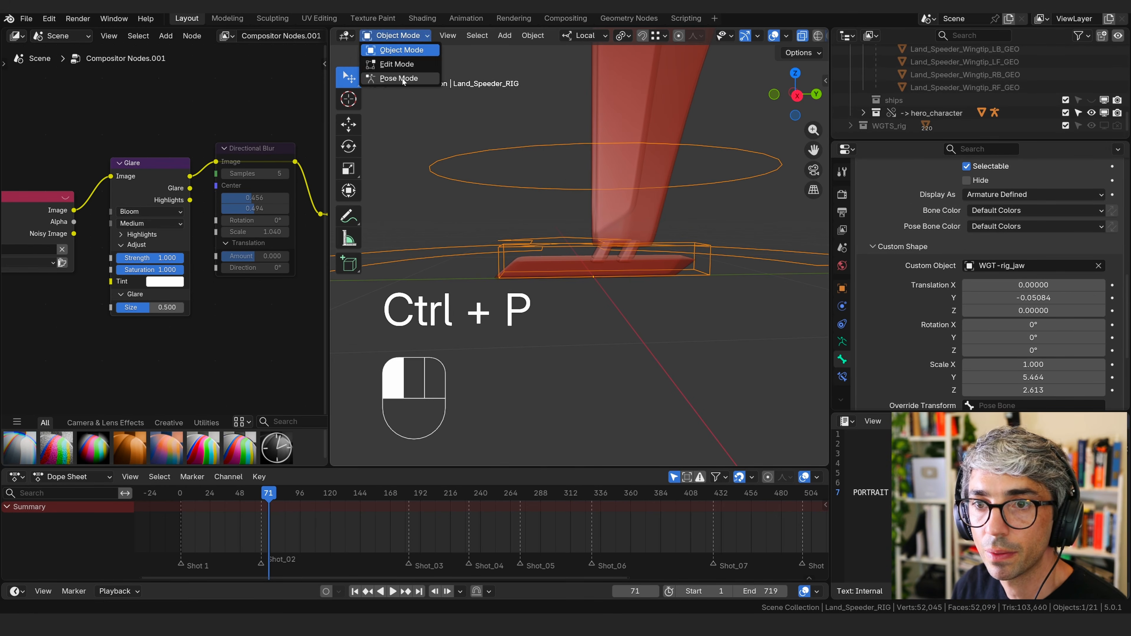
click(392, 75)
key(r)
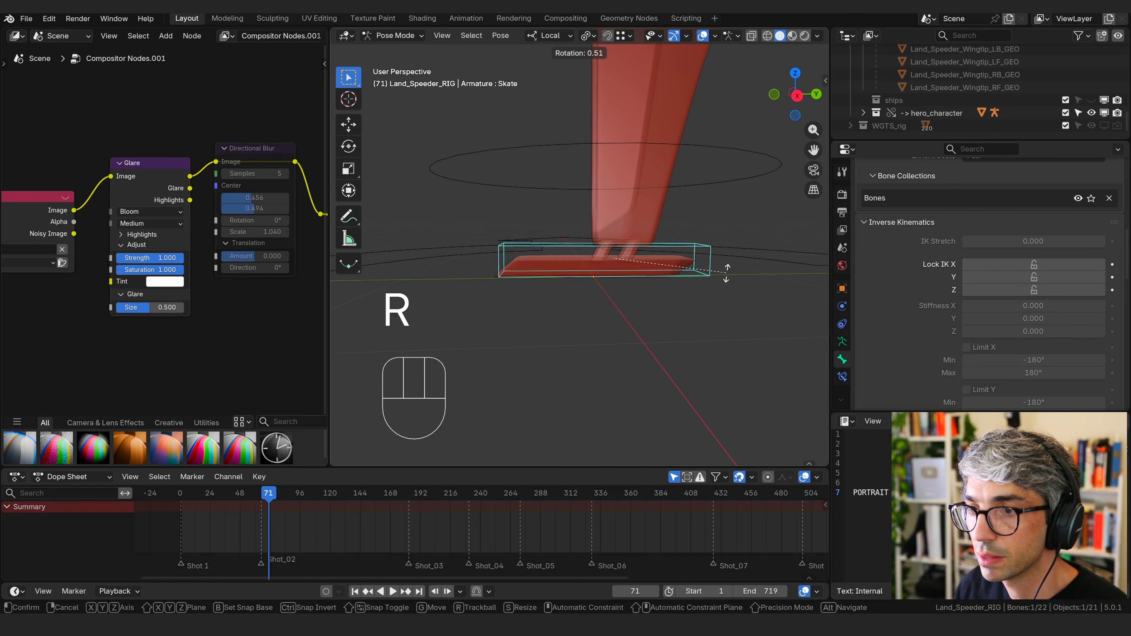
key(ctrl+z)
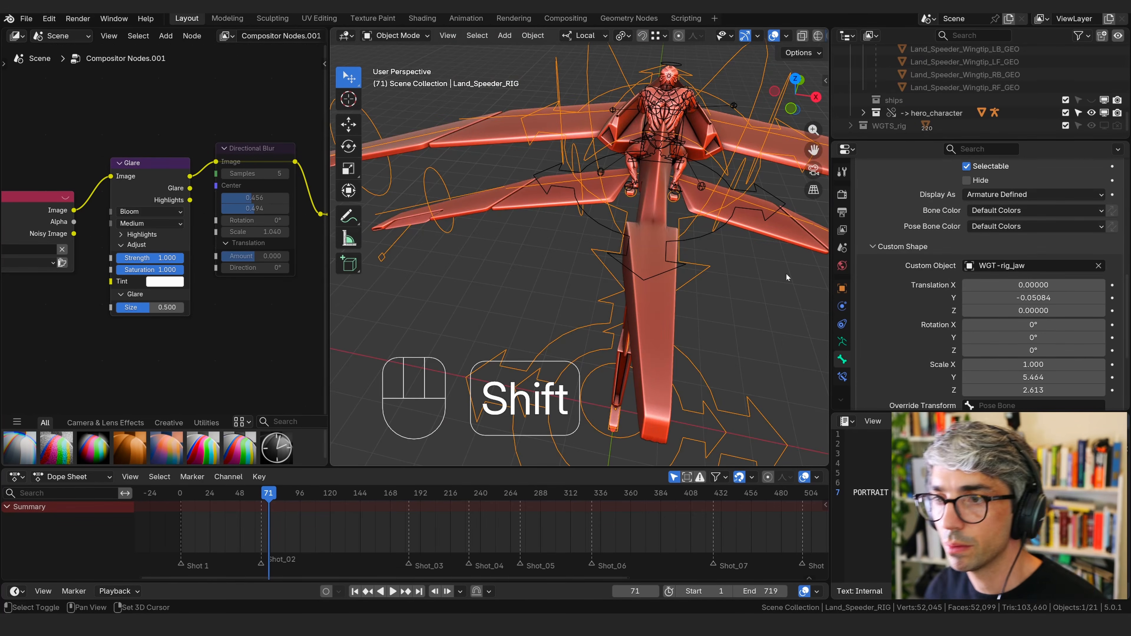
Select the pilot's hero_rig armature and switch it to Pose Mode
middle_drag(786, 274, 632, 264)
click(645, 281)
click(644, 258)
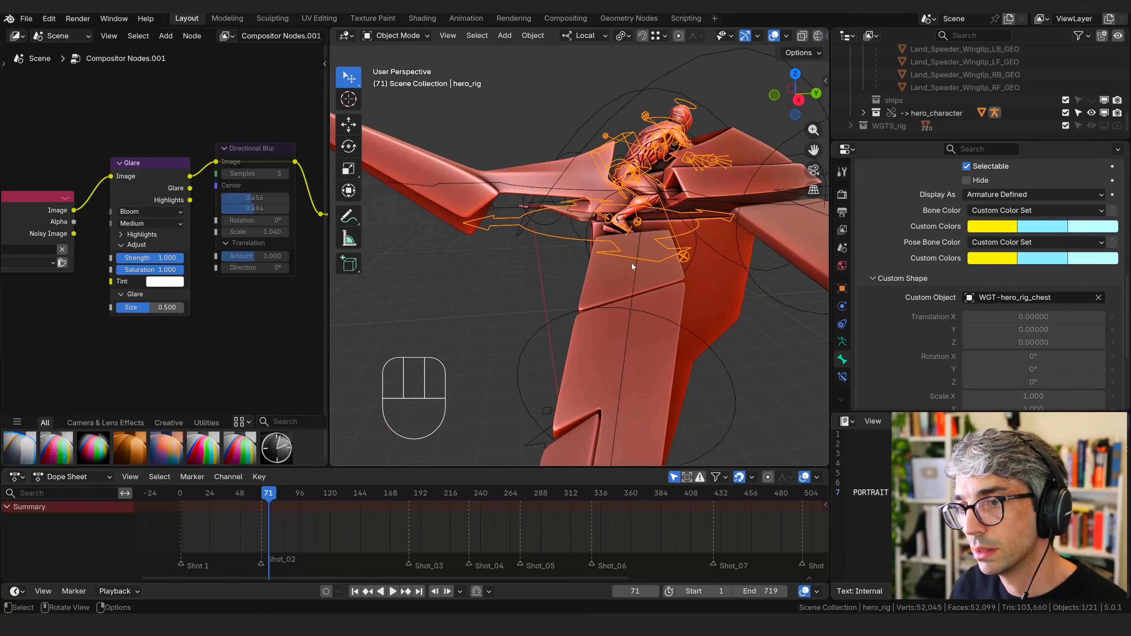
key(KP_Decimal)
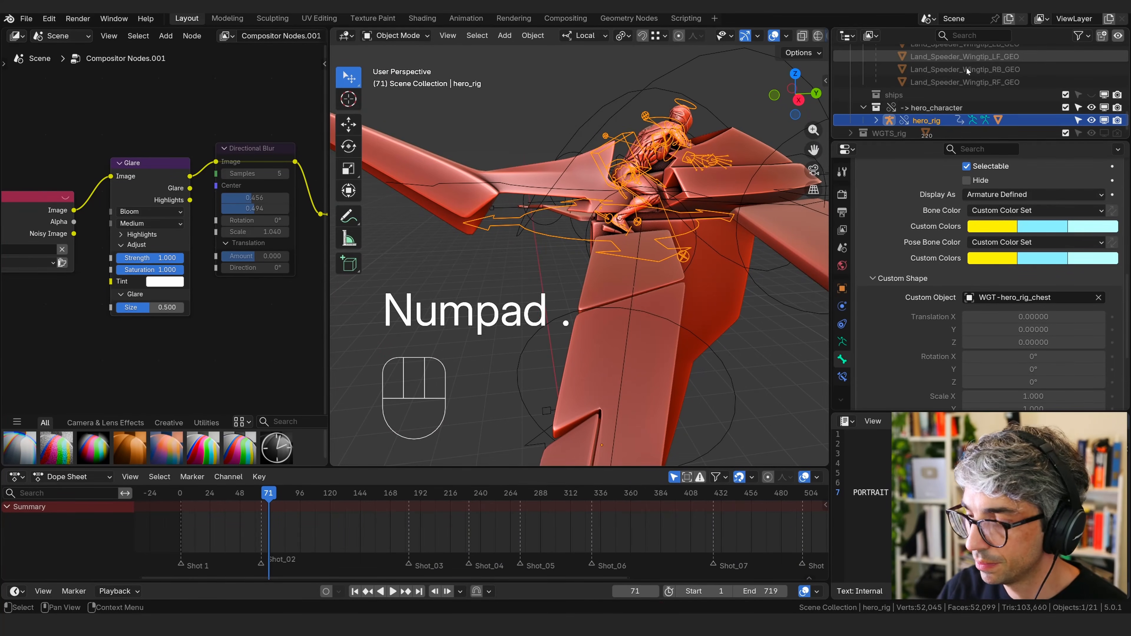
key(Tab)
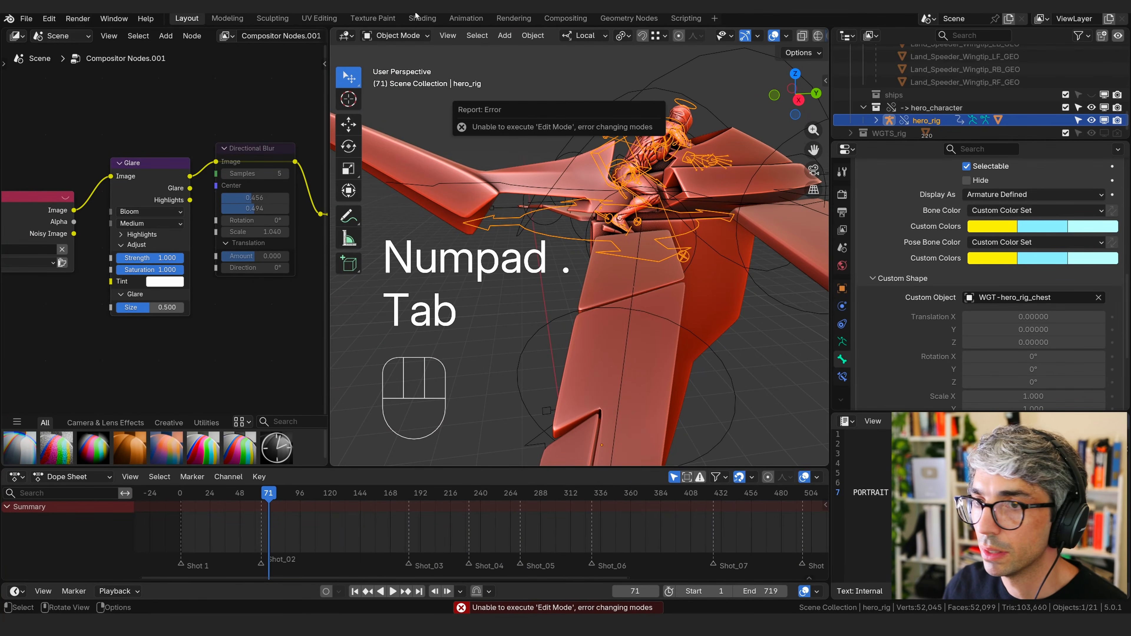
click(395, 35)
click(392, 78)
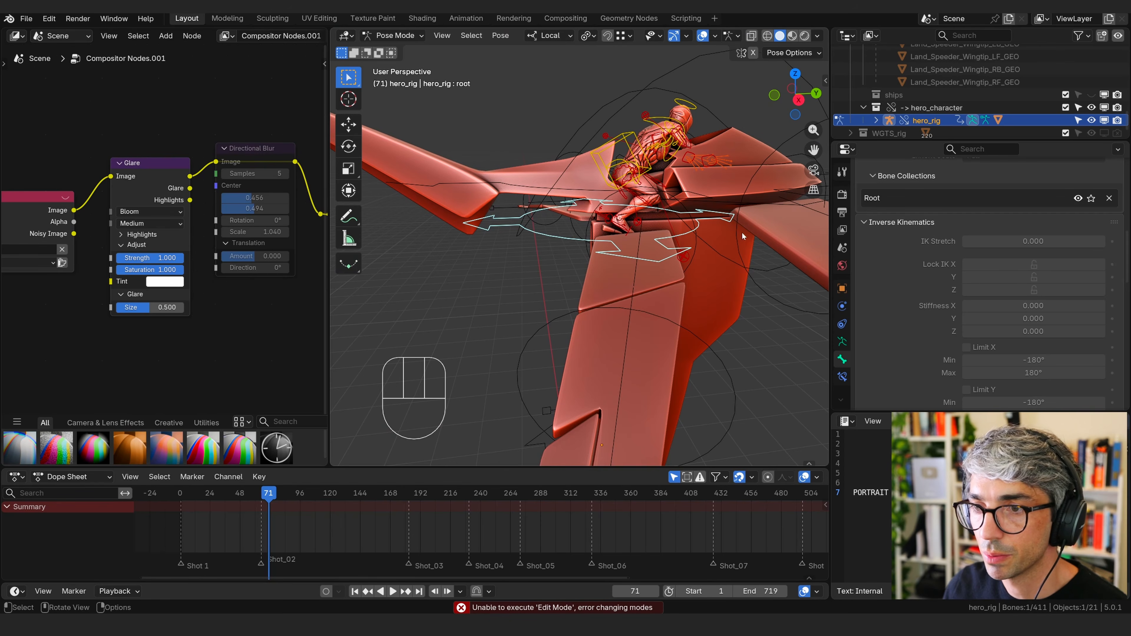
Add a Child Of constraint to hero_rig's root bone with Land_Speeder_RIG as its target
scroll(885, 339, down, 15)
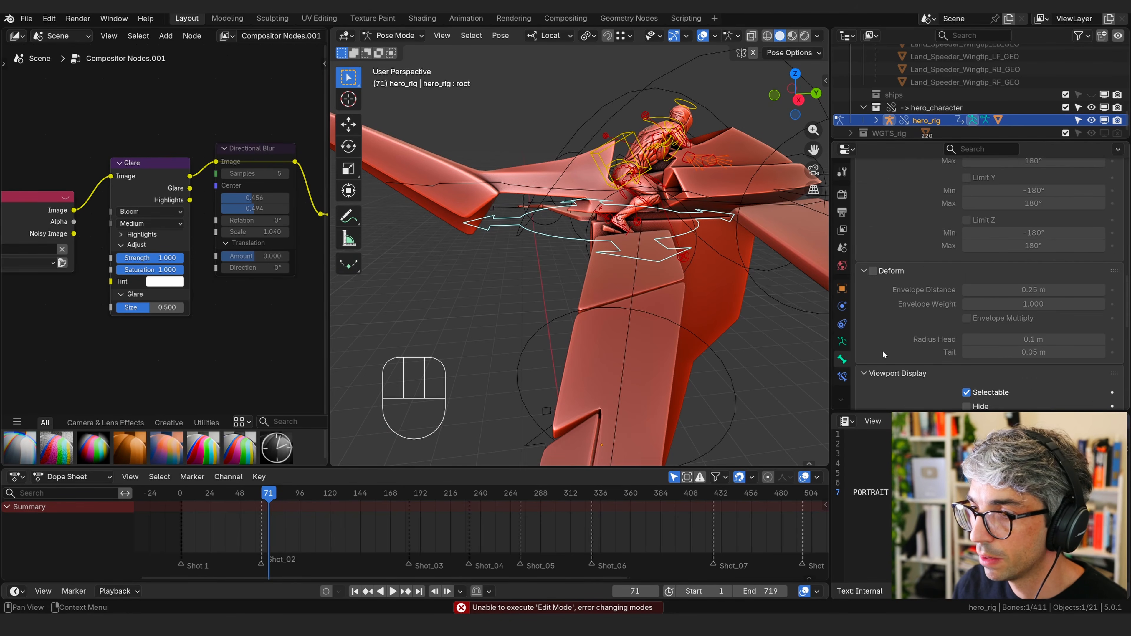
click(842, 377)
click(936, 195)
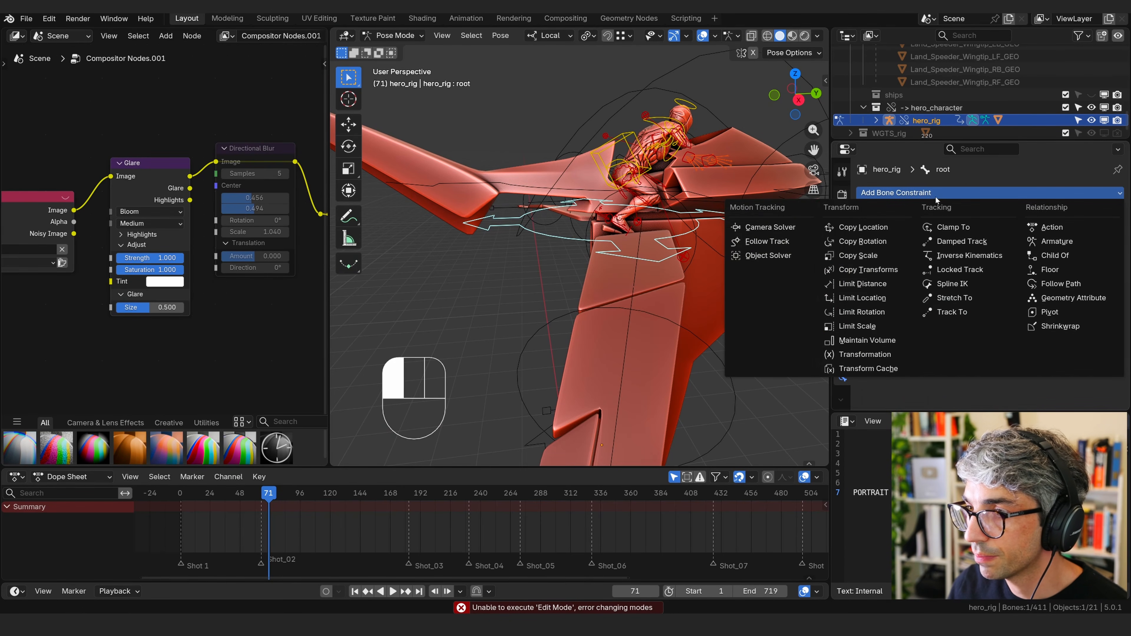
click(1055, 255)
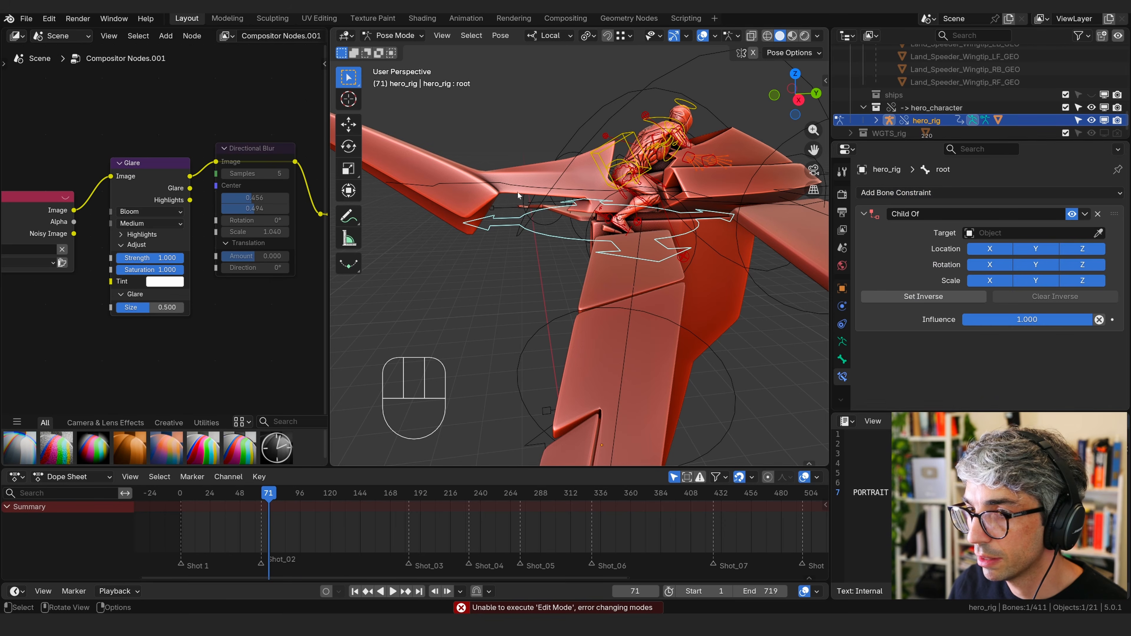
click(1099, 233)
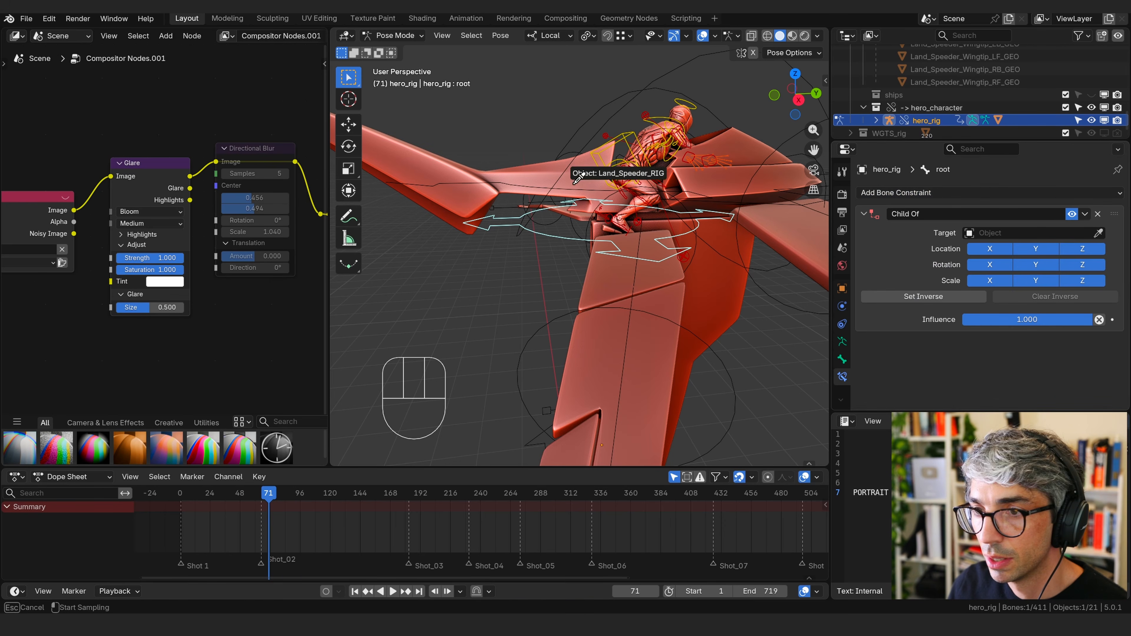
click(599, 137)
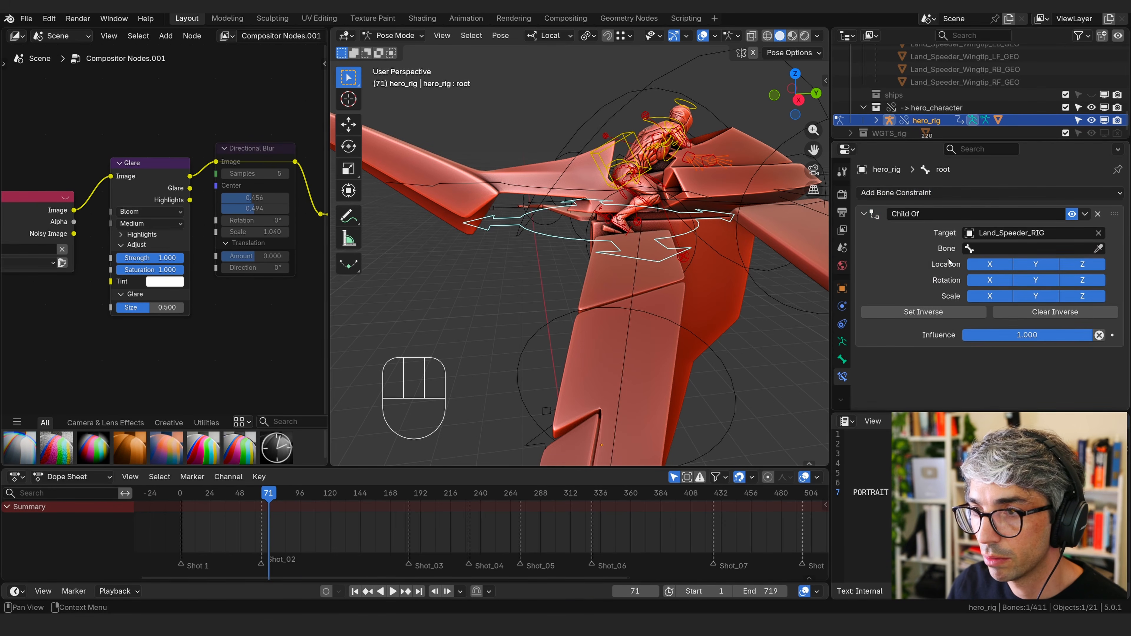
Choose Body as the Child Of constraint's target bone and set its inverse
click(973, 251)
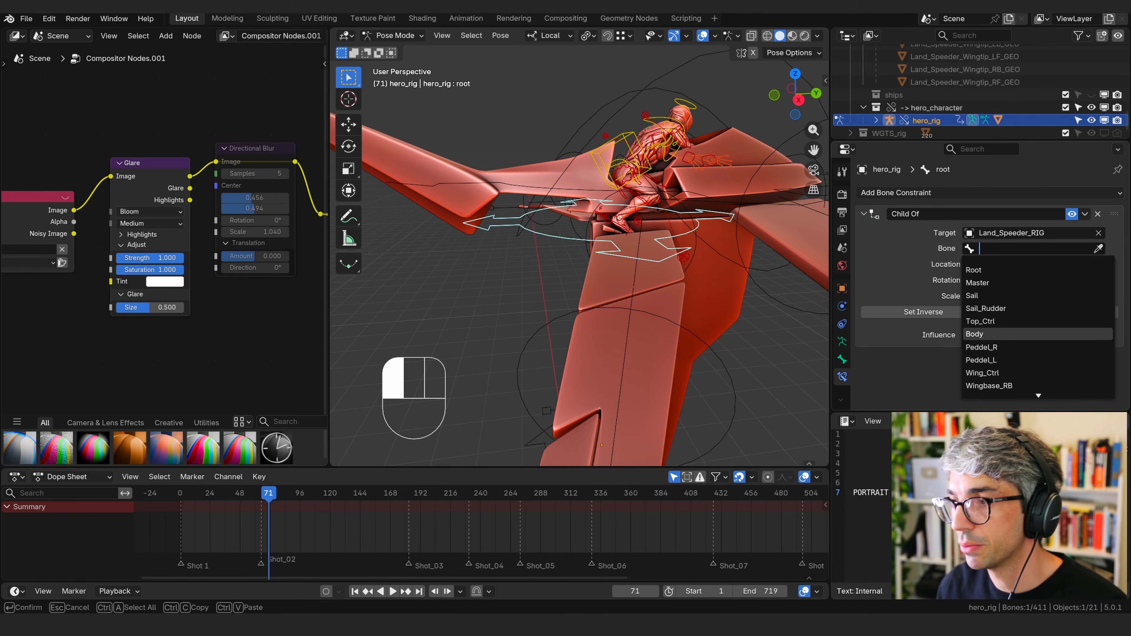
click(984, 334)
click(900, 312)
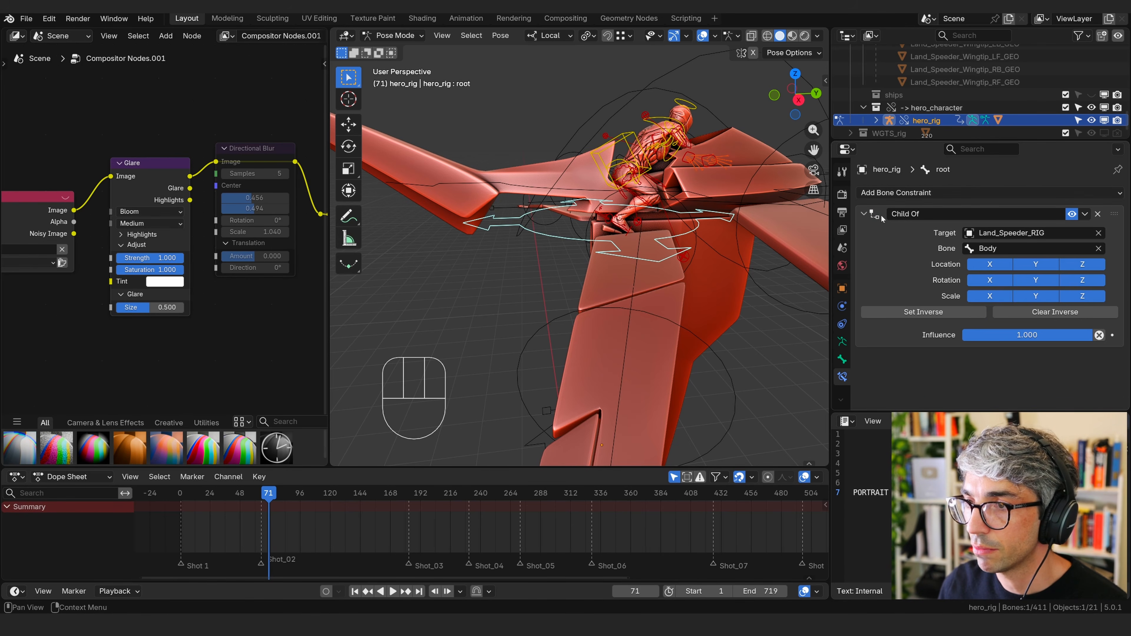
click(865, 214)
Try rotating the speeder's Sail control to test the hero's attachment
scroll(691, 312, down, 5)
middle_drag(594, 269, 672, 288)
key(r)
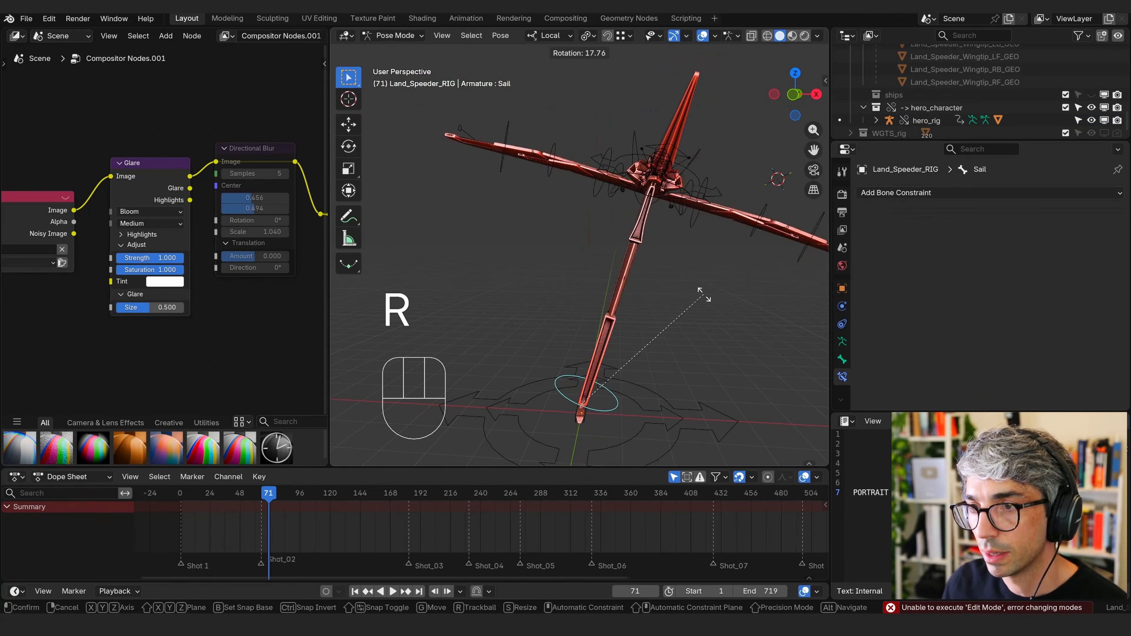
key(Escape)
Select the outer Root control of Land_Speeder_RIG and set its bone color to 01 - Theme Color Set
middle_drag(634, 233, 686, 304)
shift+middle_drag(686, 303, 691, 250)
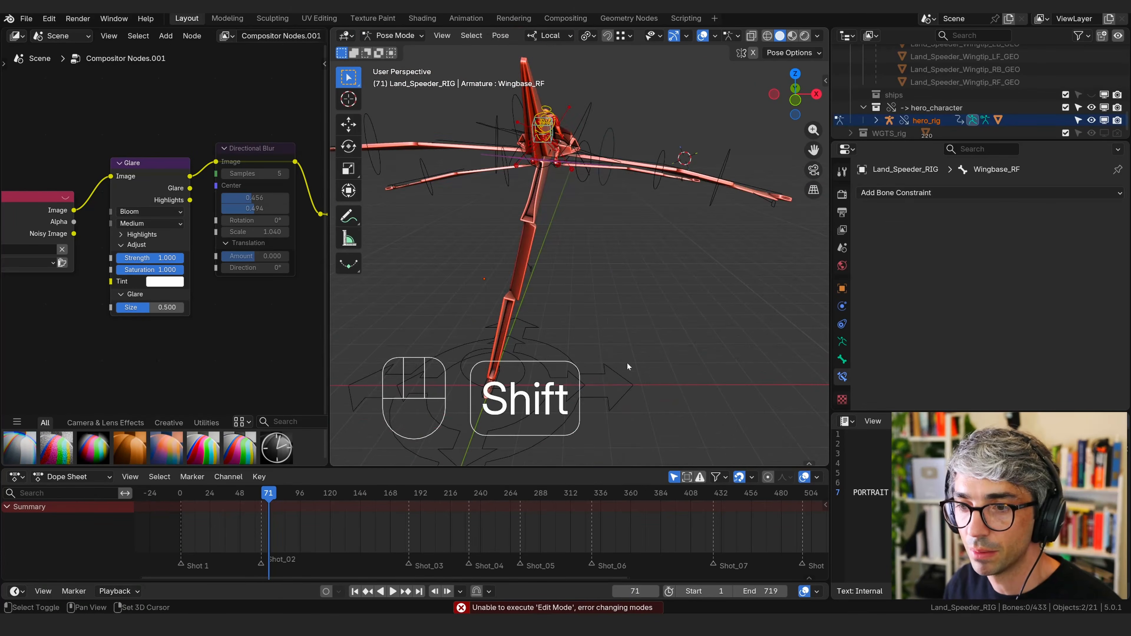
shift+middle_drag(628, 367, 594, 314)
click(581, 331)
shift+middle_drag(594, 314, 585, 295)
click(586, 329)
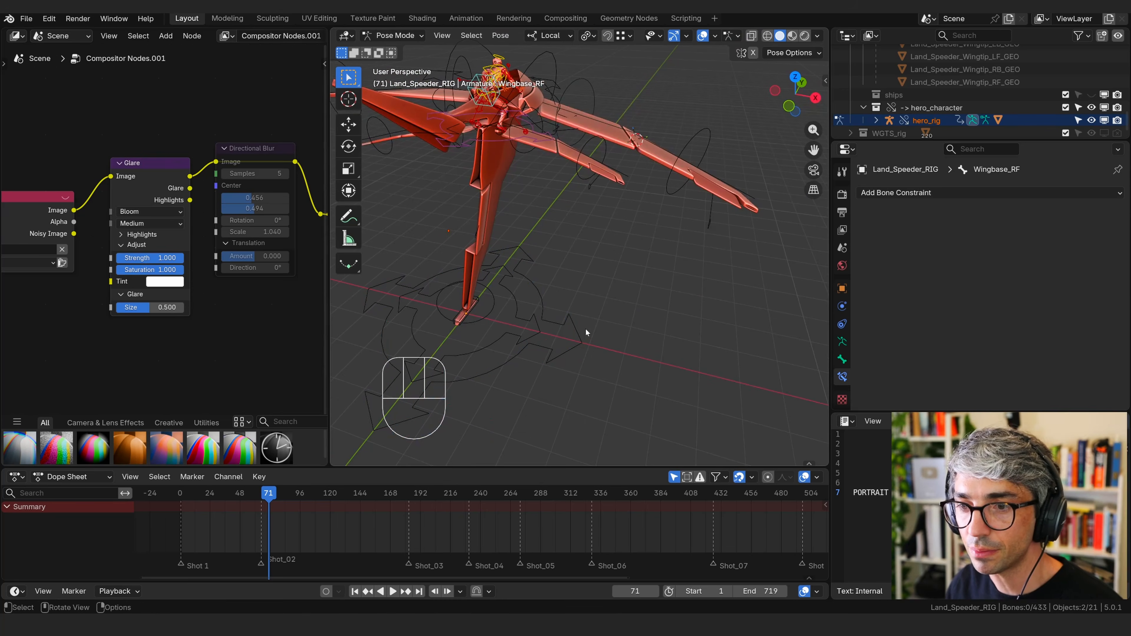
click(569, 321)
click(844, 358)
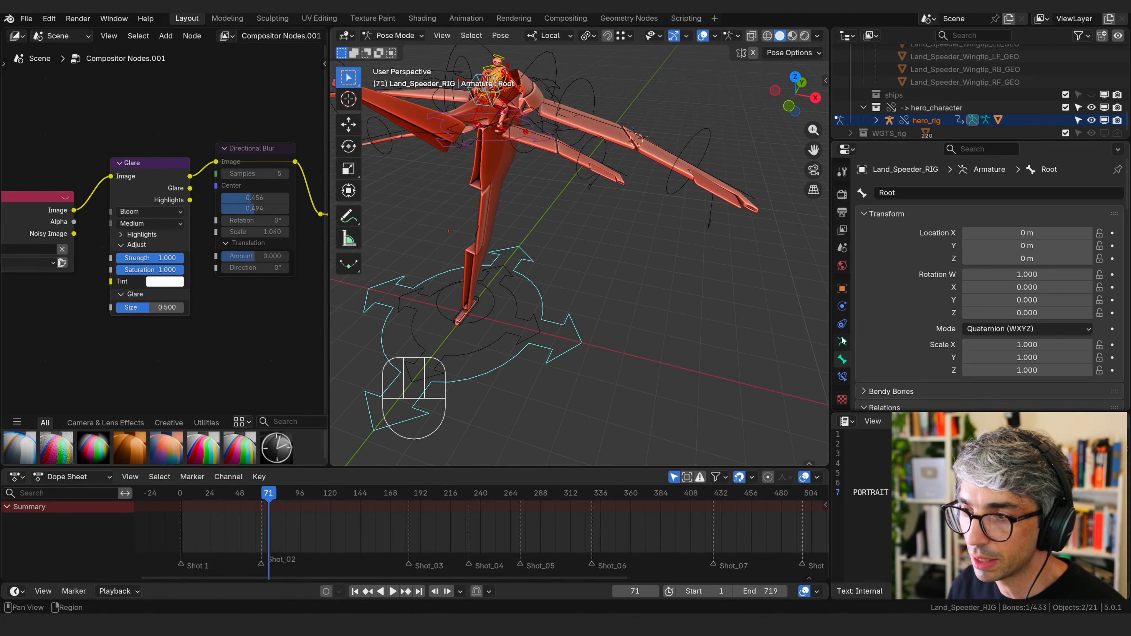
scroll(876, 334, down, 10)
scroll(876, 334, up, 2)
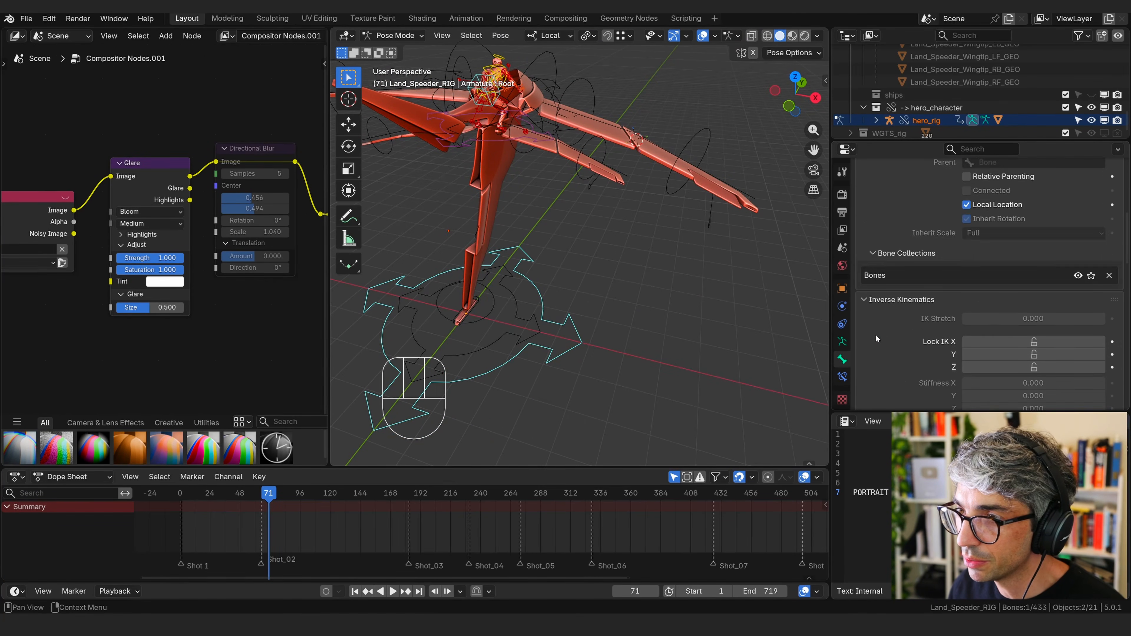
scroll(876, 334, down, 5)
click(1002, 198)
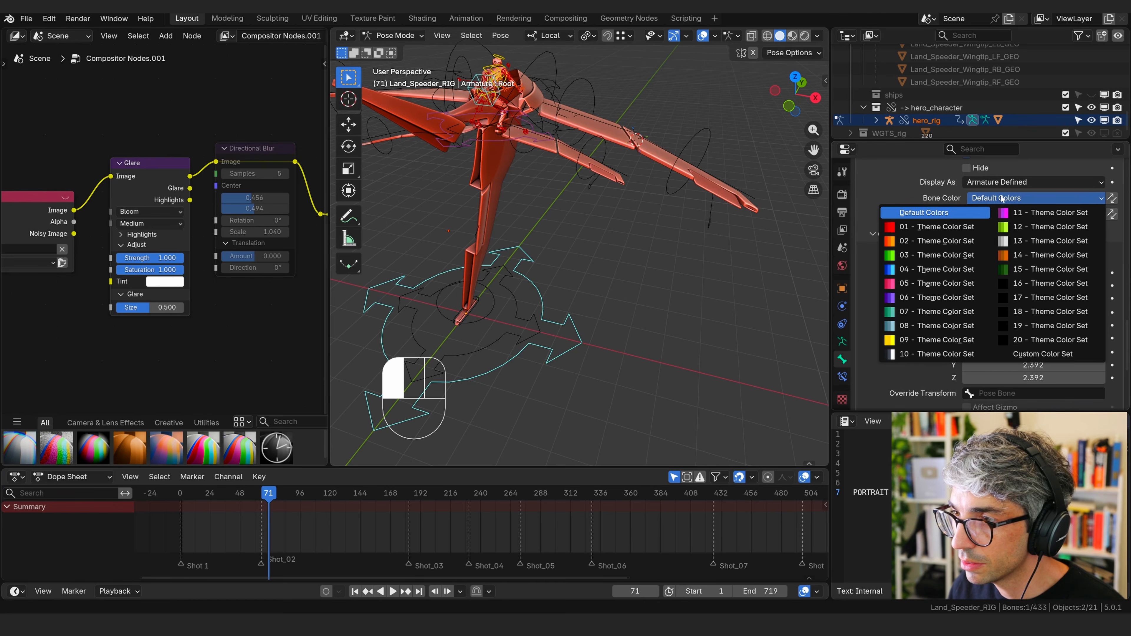
click(963, 227)
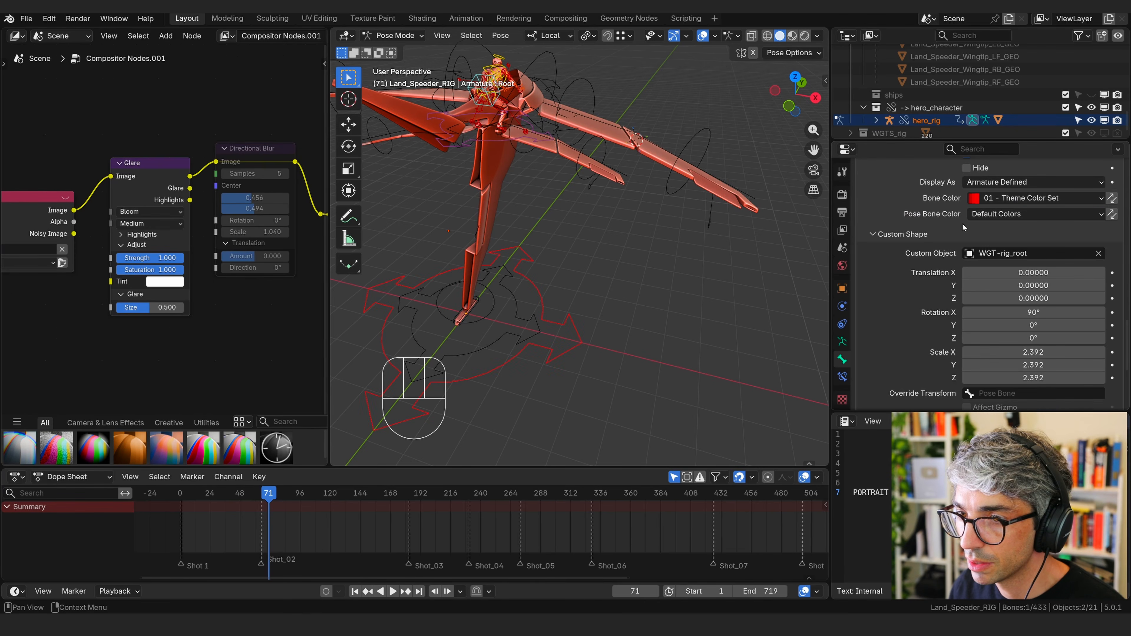
Set the Master control's bone color to 04 - Theme Color Set
click(495, 311)
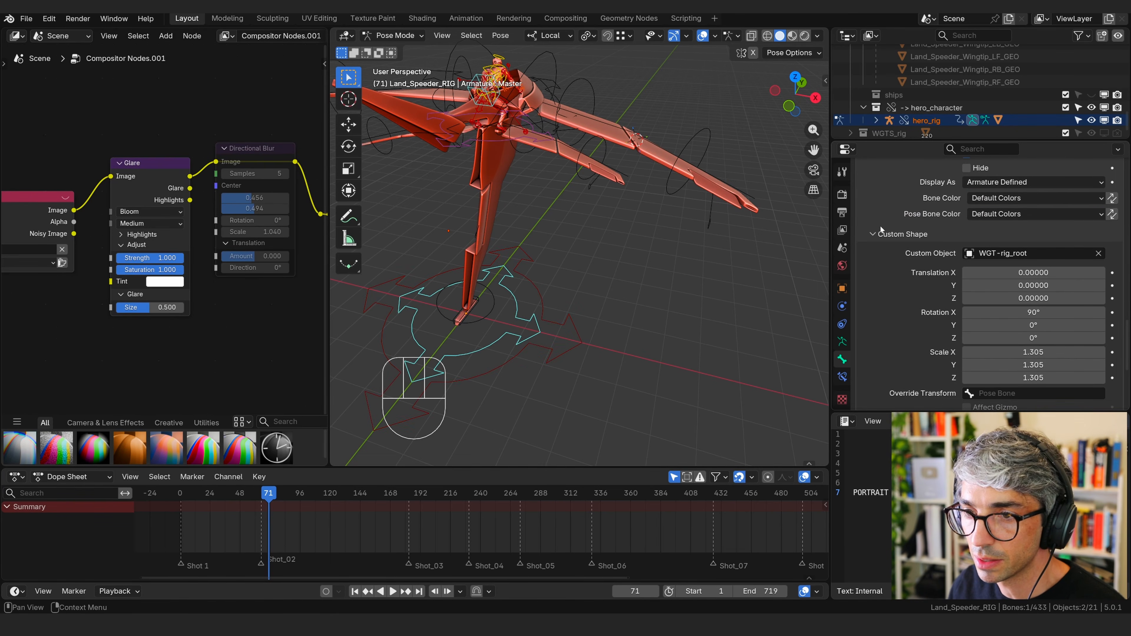
click(987, 198)
click(957, 270)
Give the Sail control the 05 - Theme Color Set and raise its custom shape's Translation Y to about 1.1
click(634, 287)
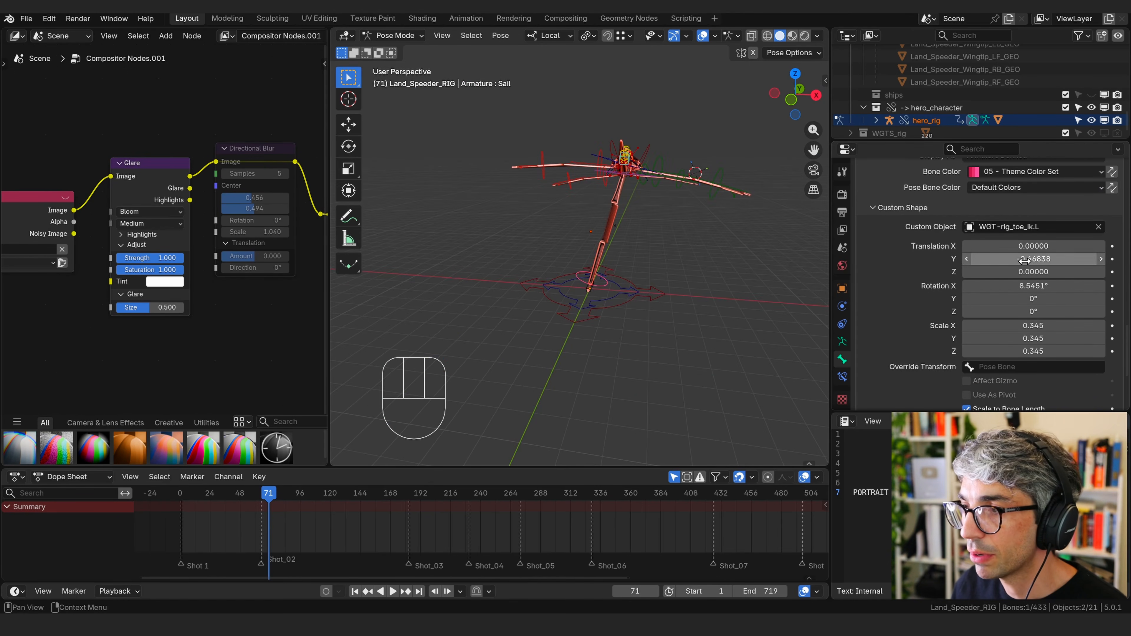
click(1027, 259)
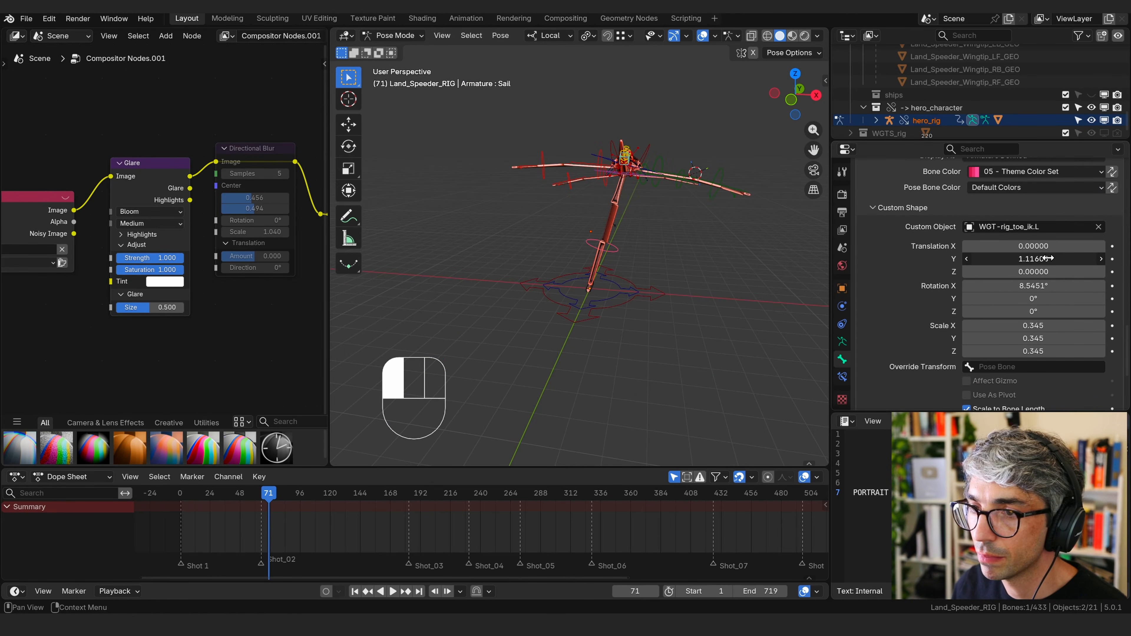
middle_drag(713, 223, 753, 253)
key(r)
key(Escape)
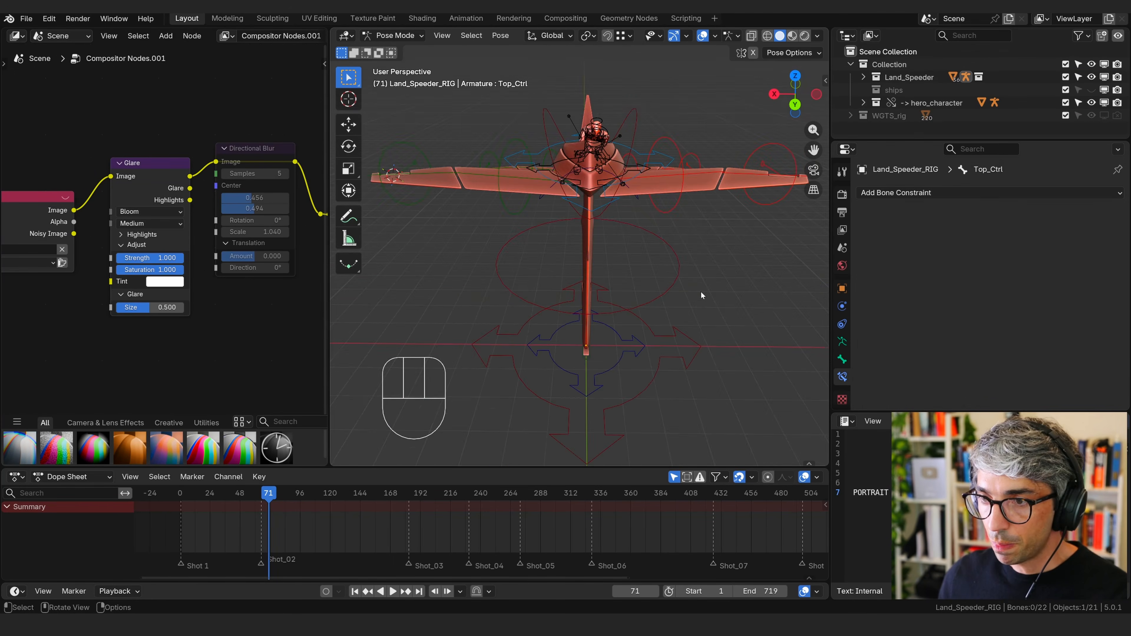
Try rotating the Sail control around the global Y axis
middle_drag(701, 291, 737, 264)
click(658, 254)
middle_drag(659, 256, 735, 262)
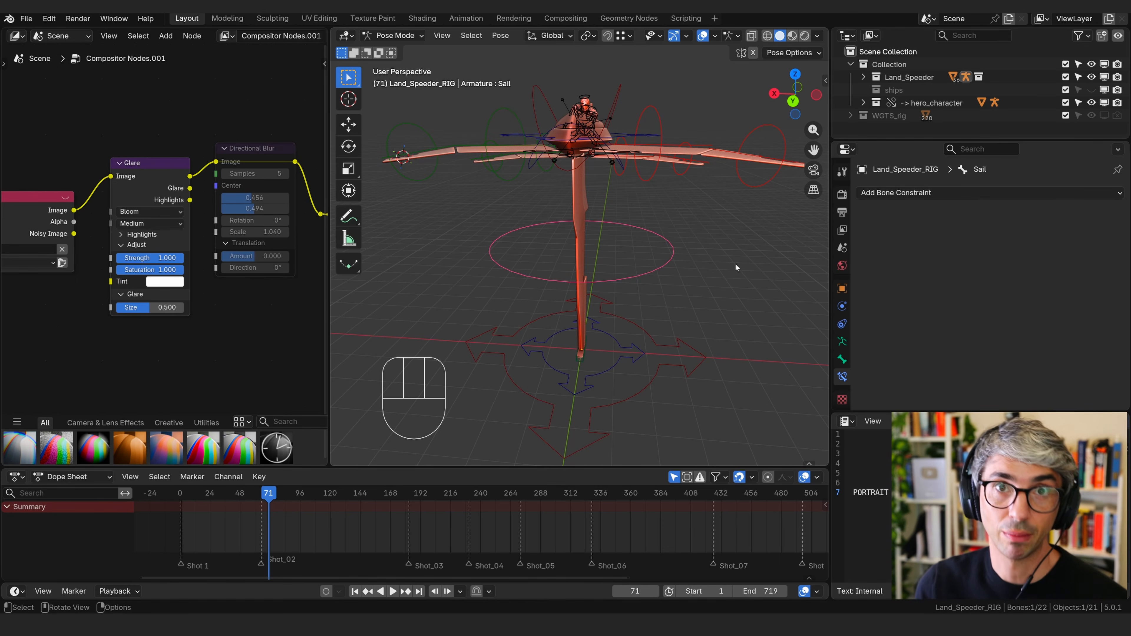
middle_drag(735, 251, 710, 212)
key(r)
key(y)
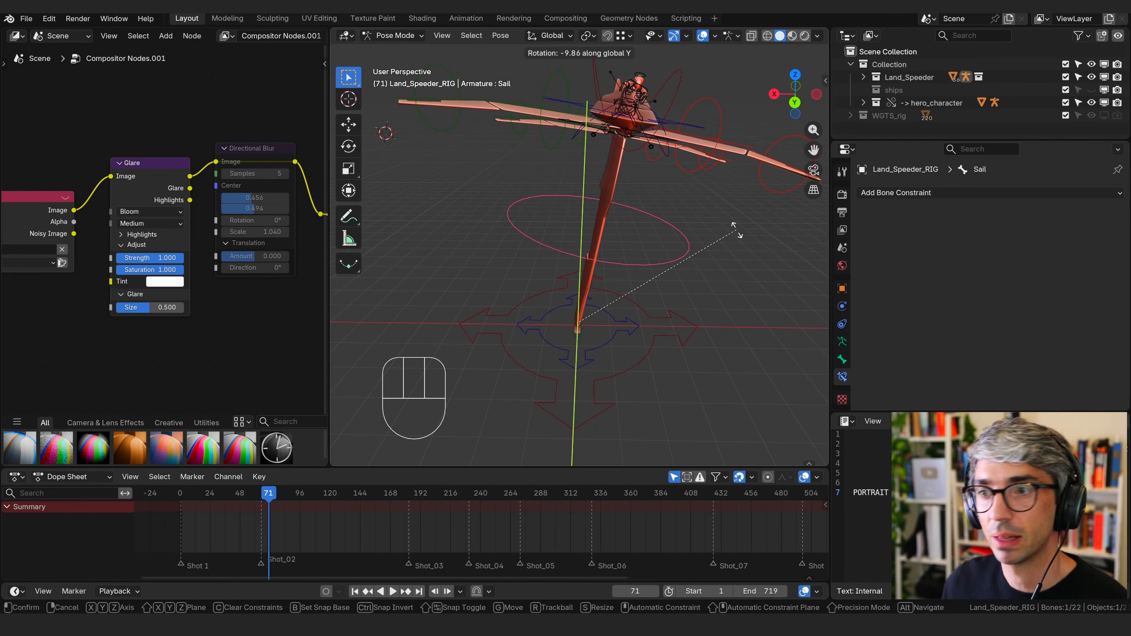
key(Escape)
Try rotating the Top_Ctrl control to see how the upper body and wings tilt
shift+middle_drag(684, 139, 697, 155)
click(674, 138)
key(r)
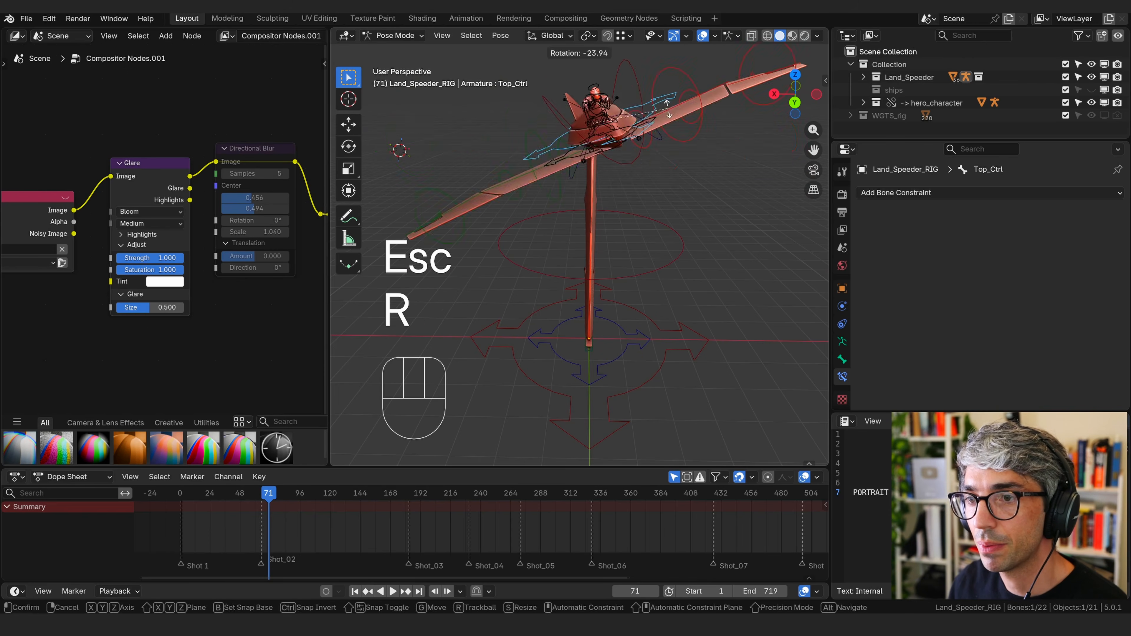
key(Escape)
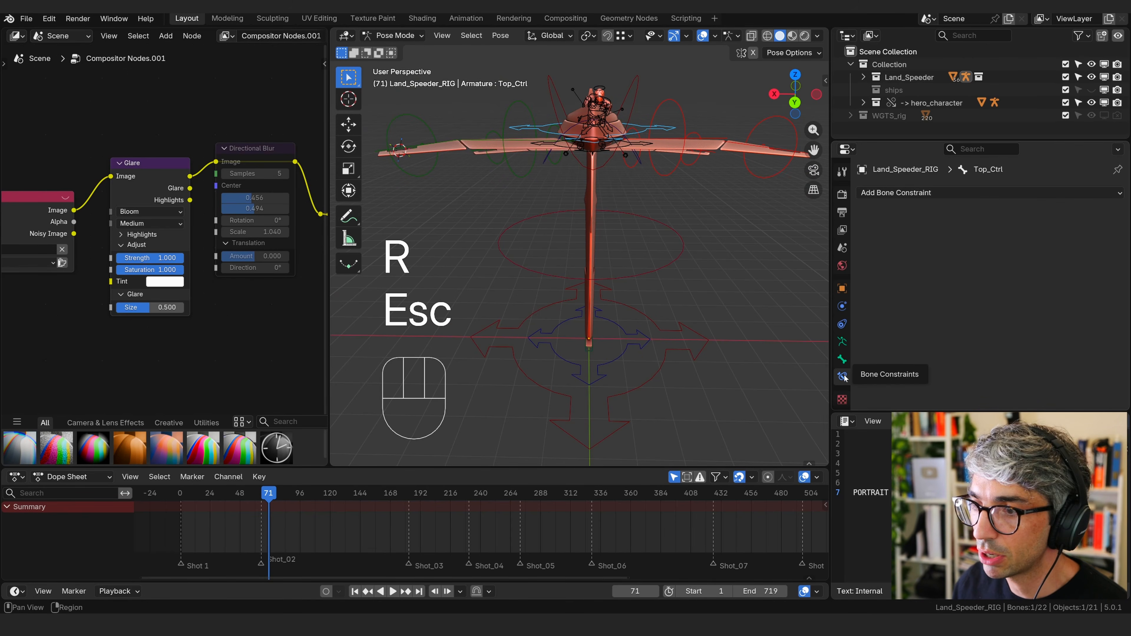
Add a Copy Rotation constraint to Top_Ctrl targeting the Sail bone of Land_Speeder_RIG
click(931, 193)
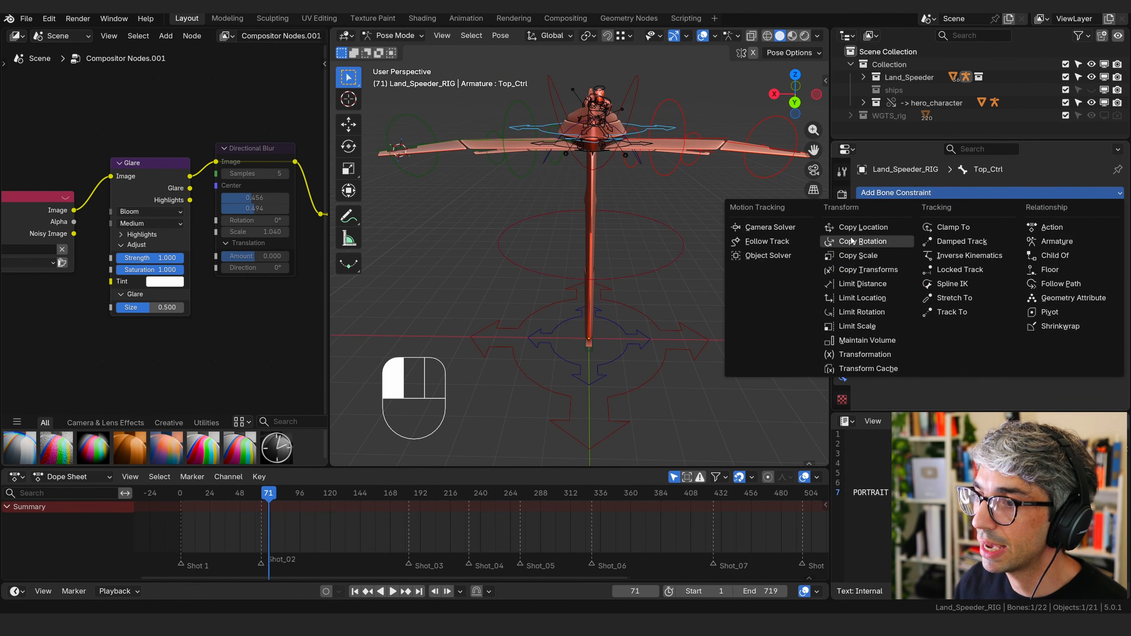
click(877, 244)
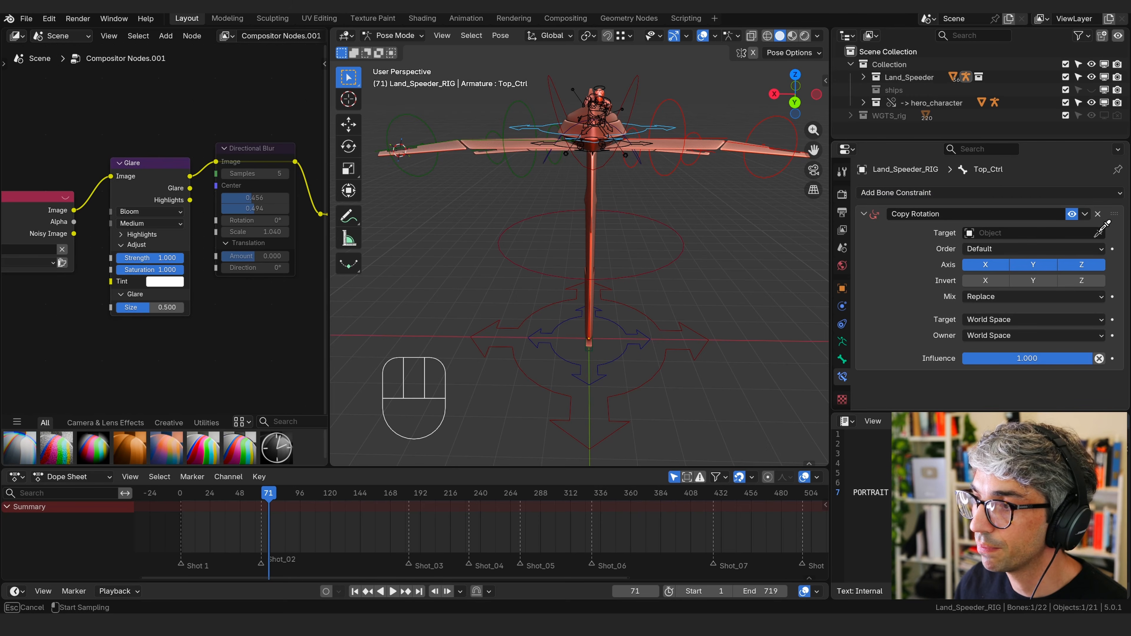
click(648, 310)
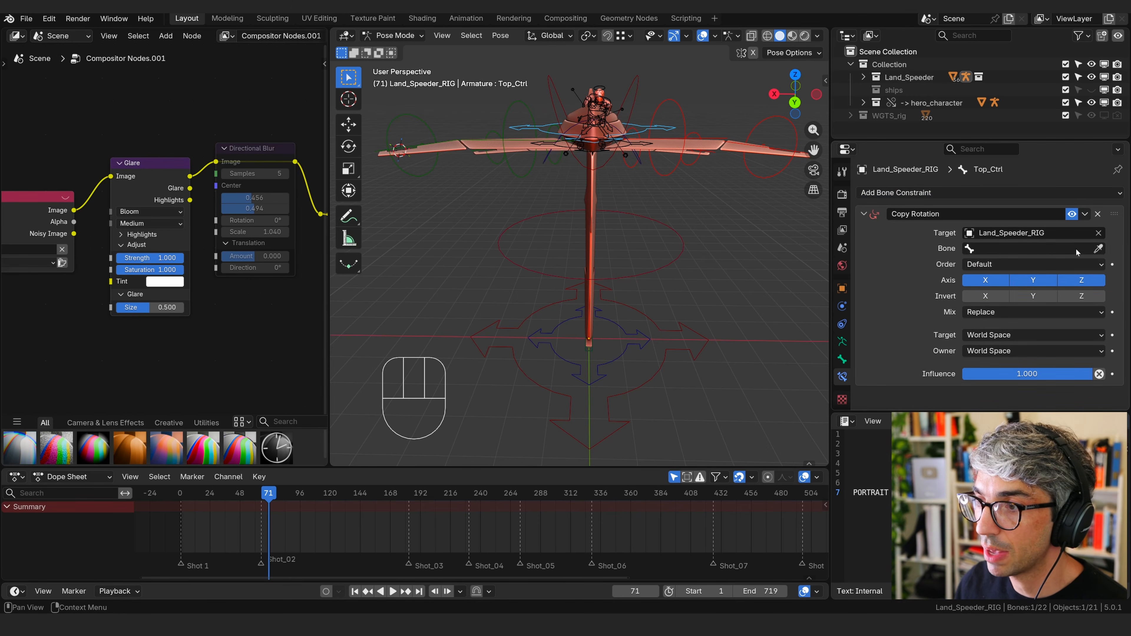
click(1099, 248)
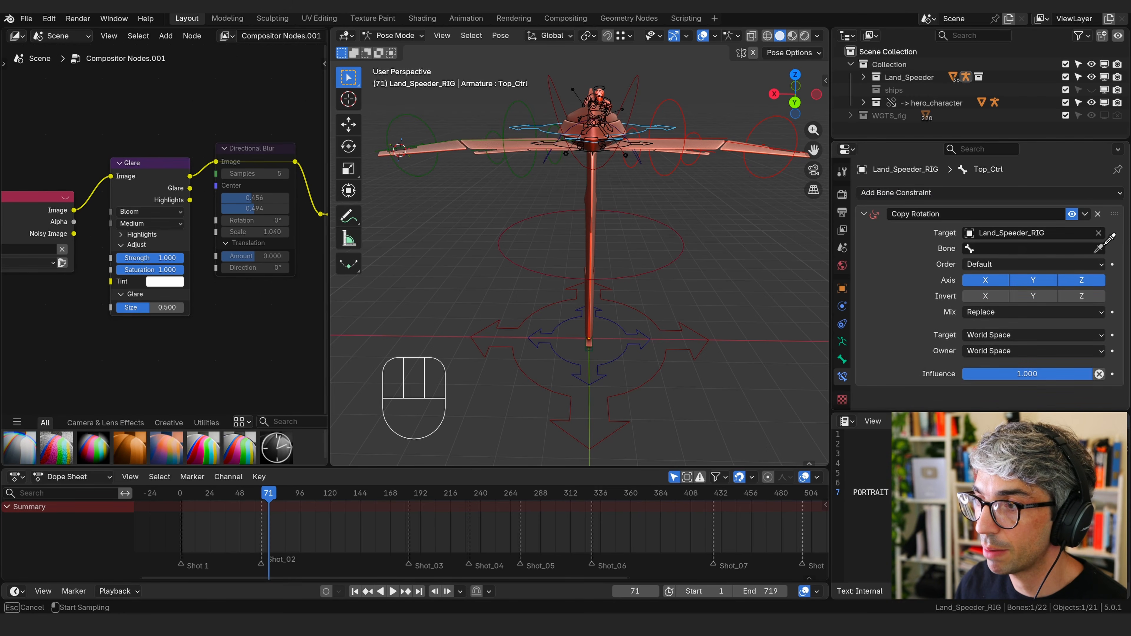
click(660, 265)
Limit the Copy Rotation constraint to the Y axis and invert Y
click(985, 280)
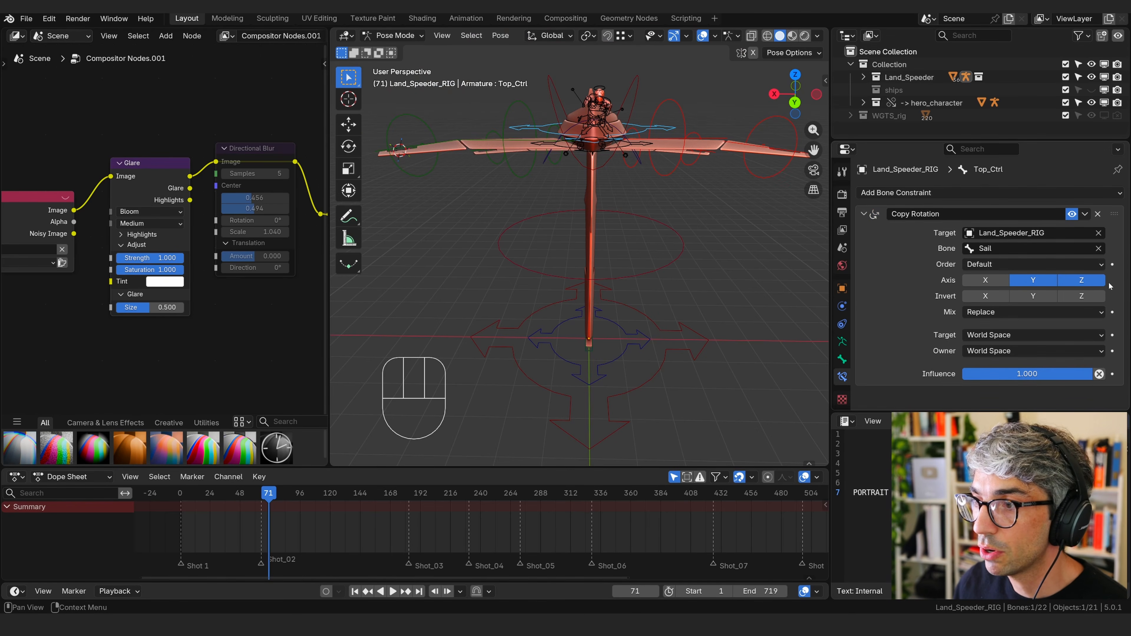
click(1081, 280)
click(1033, 296)
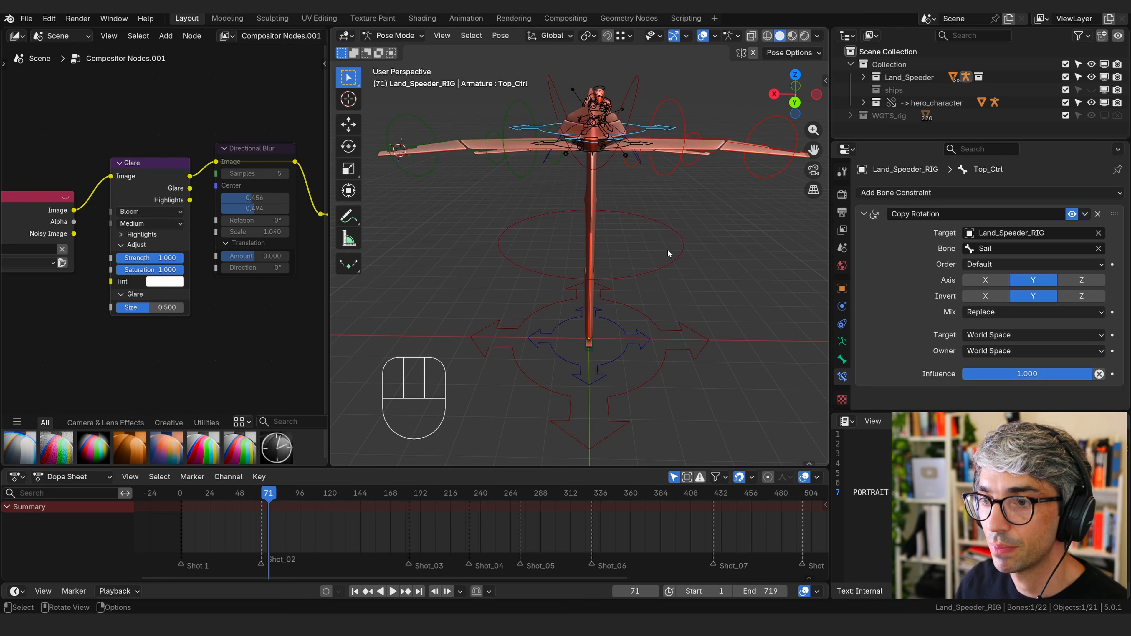
Rotate the Sail control about 30° around the global Y axis to test the constraint
click(683, 241)
key(r)
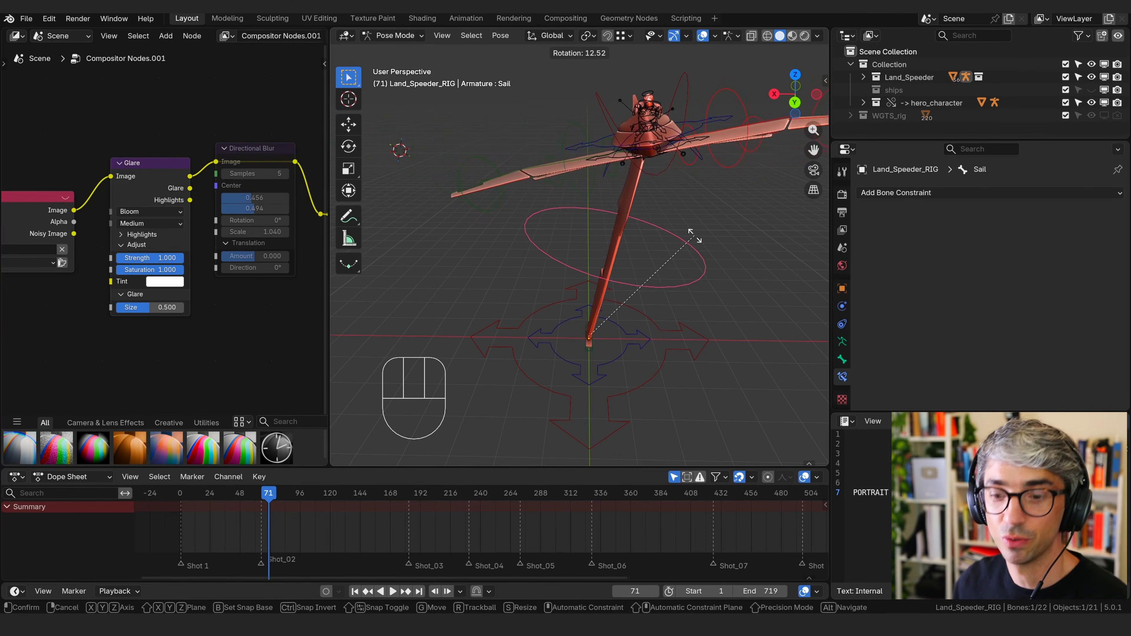
key(y)
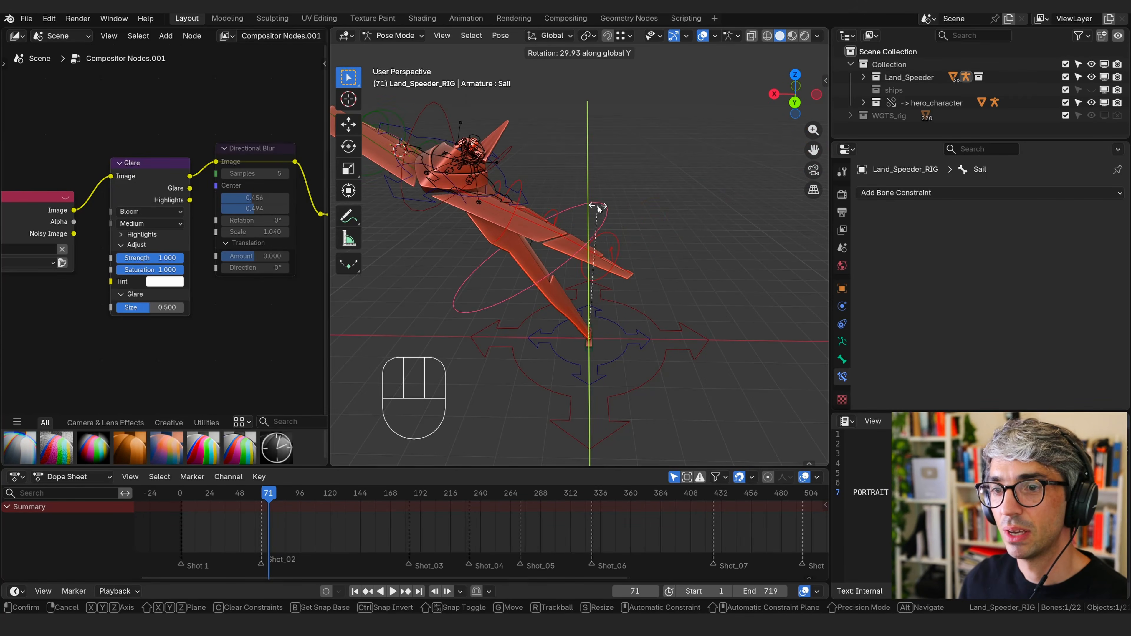
click(542, 193)
Reduce the influence of Top_Ctrl's Copy Rotation constraint to 0.370
click(528, 156)
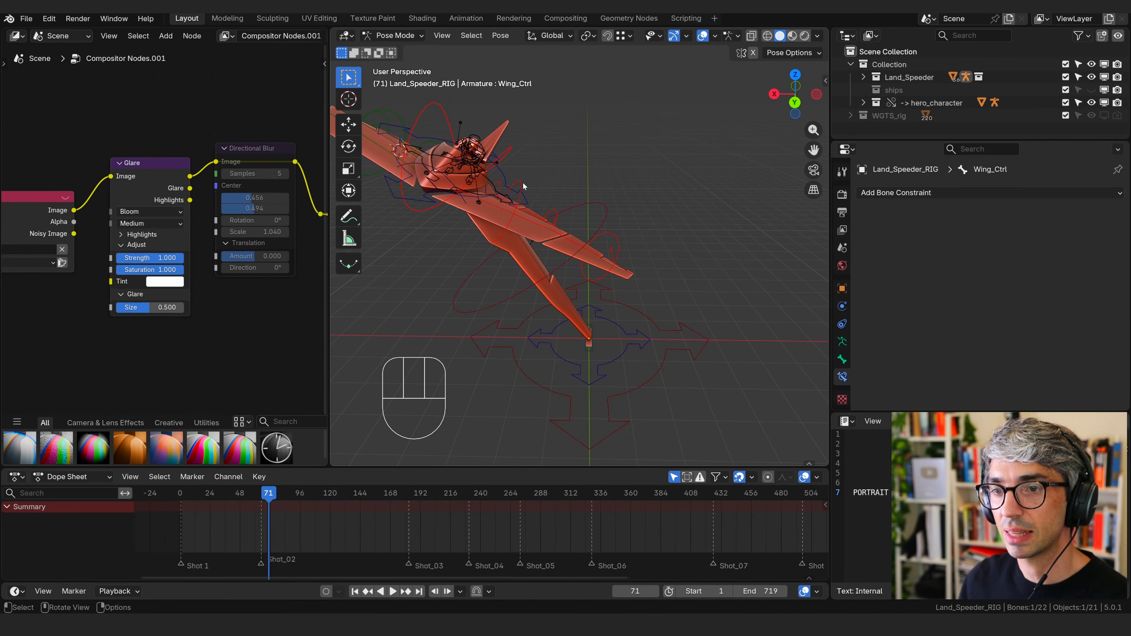
click(503, 178)
drag(1092, 375, 993, 380)
Swing the Sail control around the global Y axis again and readjust the influence of Top_Ctrl's Copy Rotation constraint
middle_drag(742, 237, 722, 217)
click(607, 220)
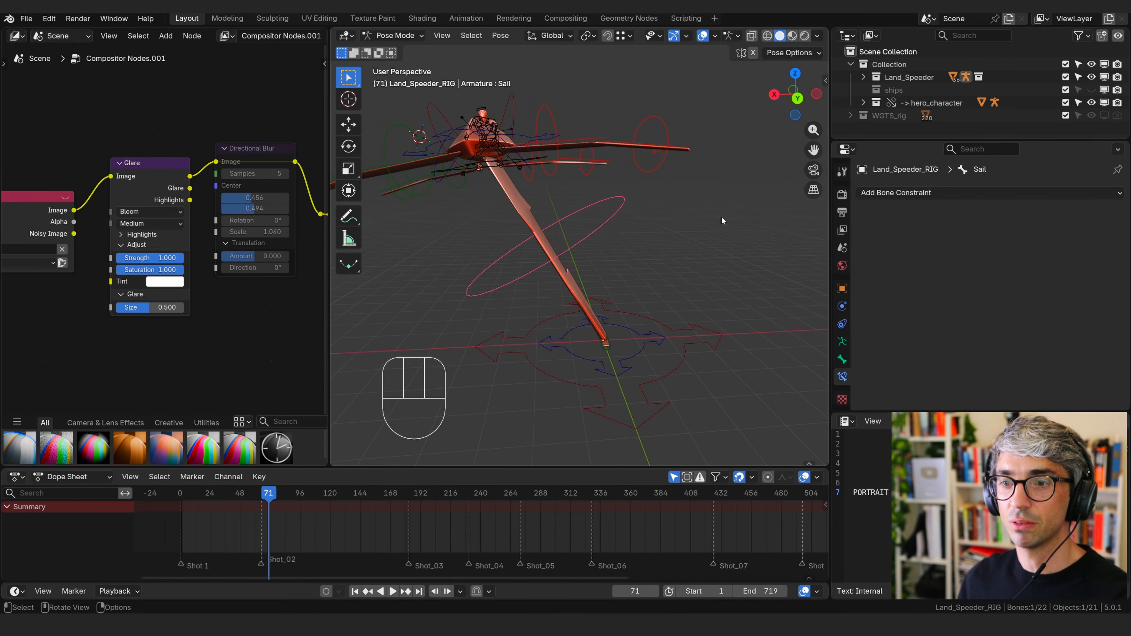
key(r)
key(y)
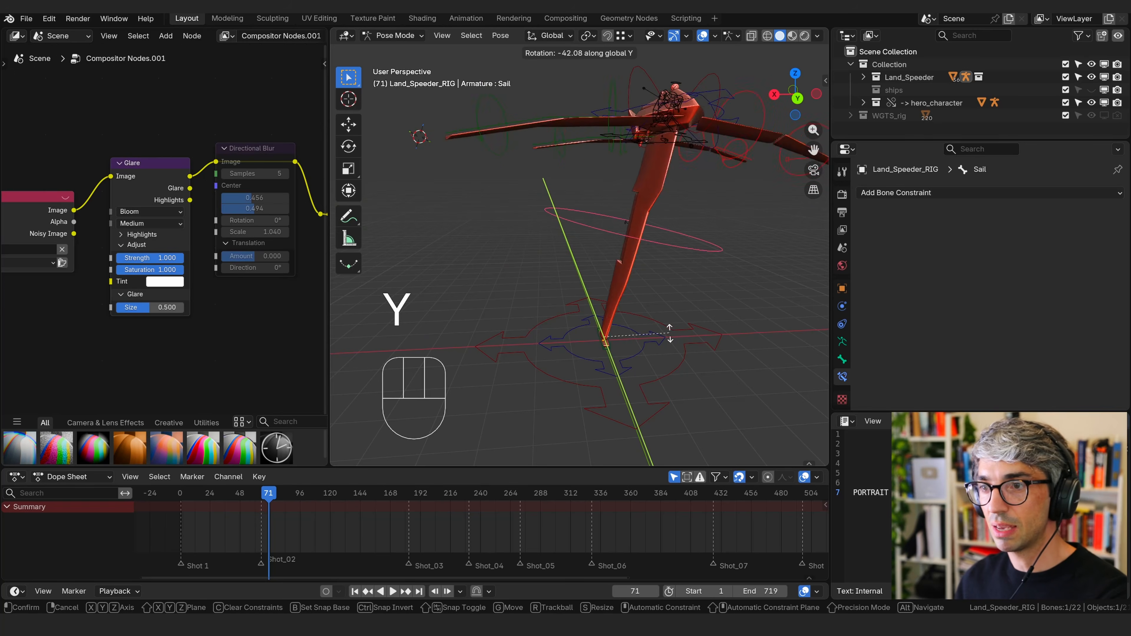
click(677, 283)
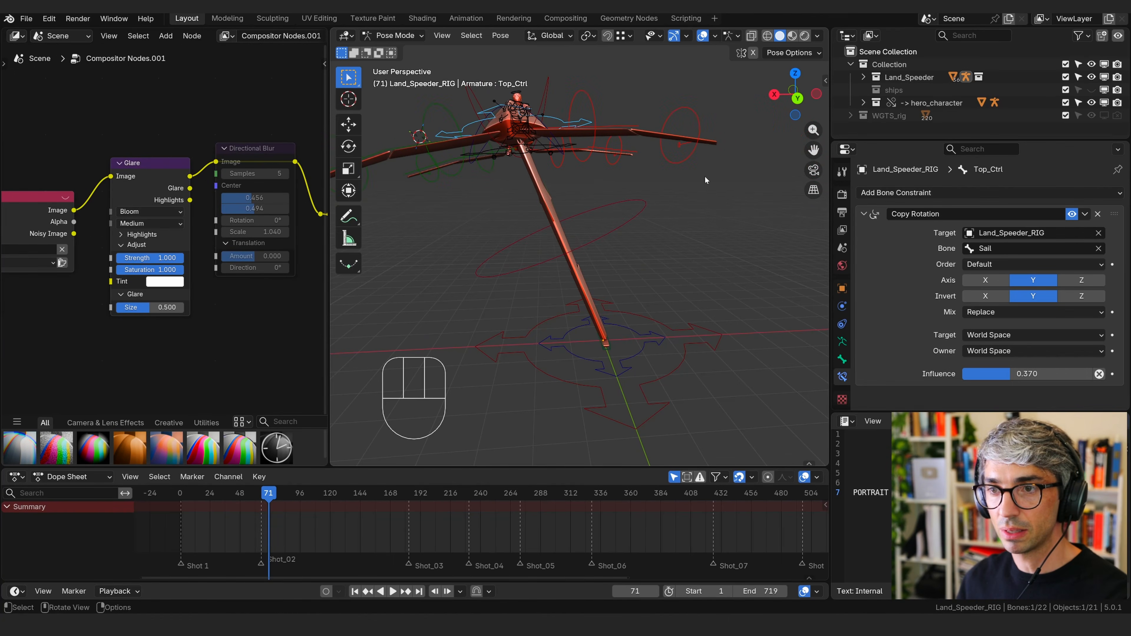
drag(964, 374, 1000, 375)
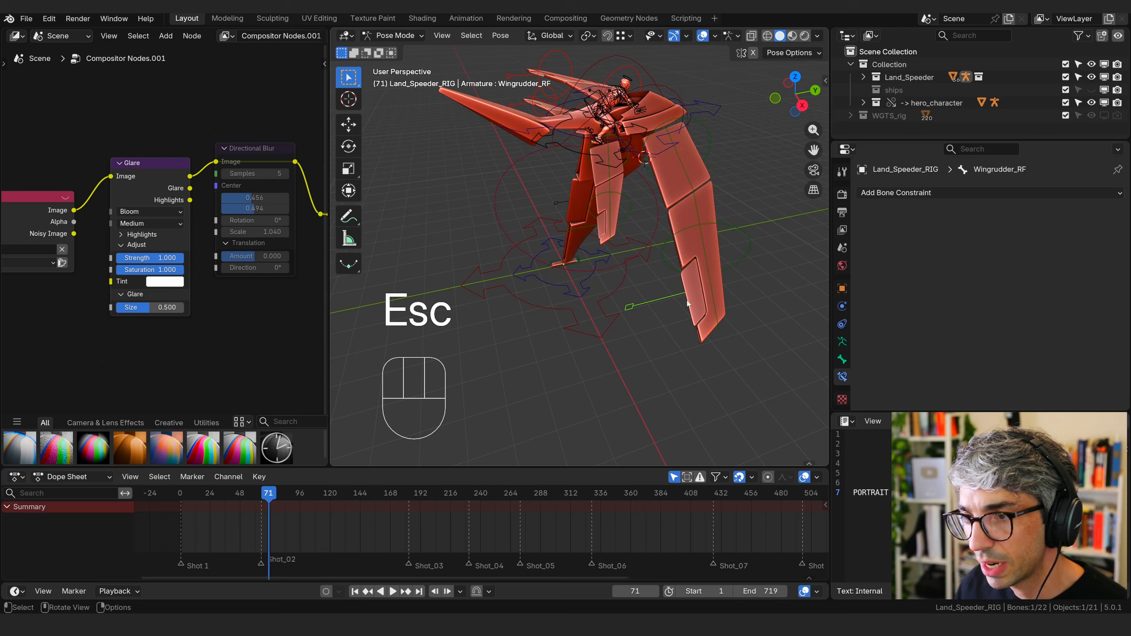
Test a free trackball rotation of the Wingrudder_RF control and cancel it
middle_drag(688, 304, 718, 284)
key(r)
key(r)
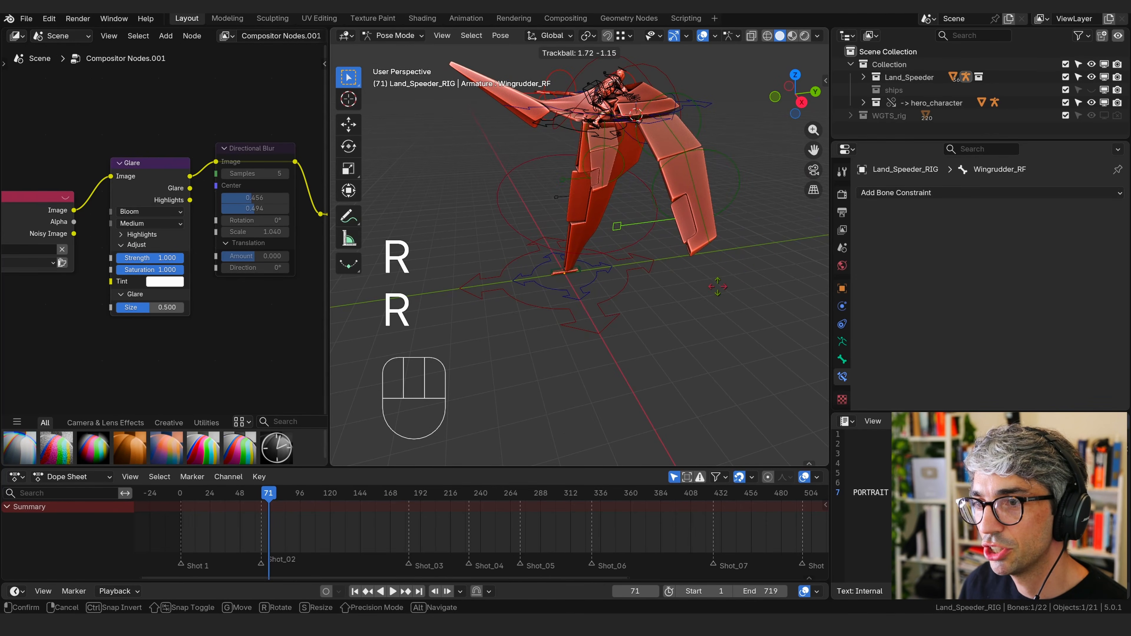
key(Escape)
Try rotating the Wingtip_RF control freely and around the global Z axis, cancelling each rotation
click(735, 175)
key(r)
key(r)
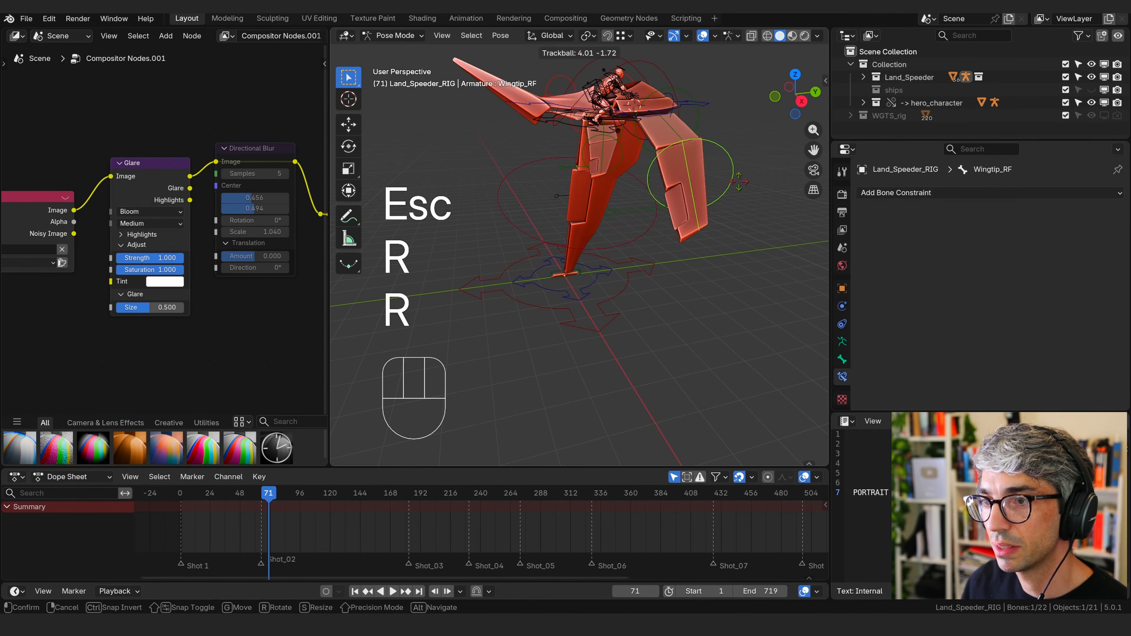
key(Escape)
key(r)
key(y)
key(z)
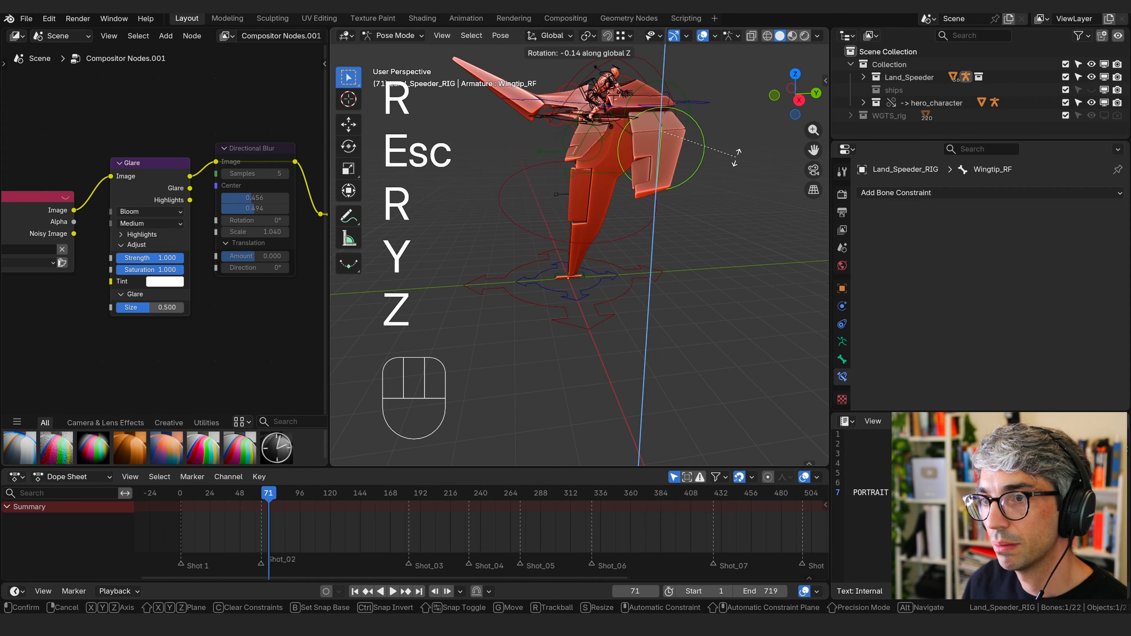
key(Escape)
Select the Wingbase_RF control and try rotating it, cancelling the rotation
click(741, 159)
click(698, 120)
key(r)
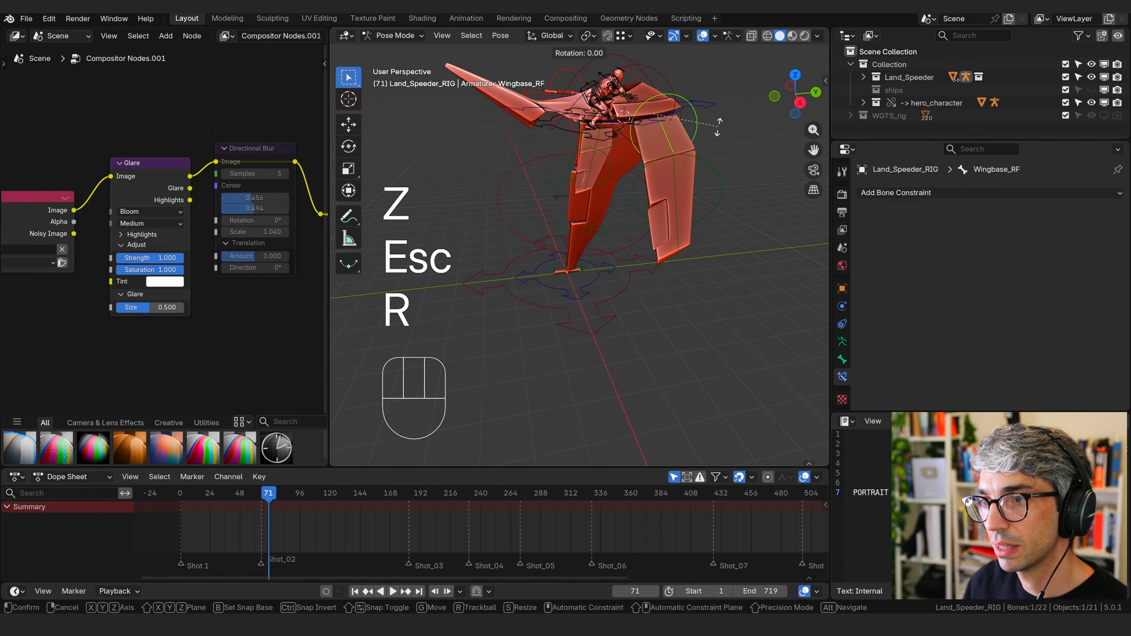
key(Escape)
Select all bones of the land speeder rig and clear their location, rotation and scale
middle_drag(731, 135, 695, 241)
key(a)
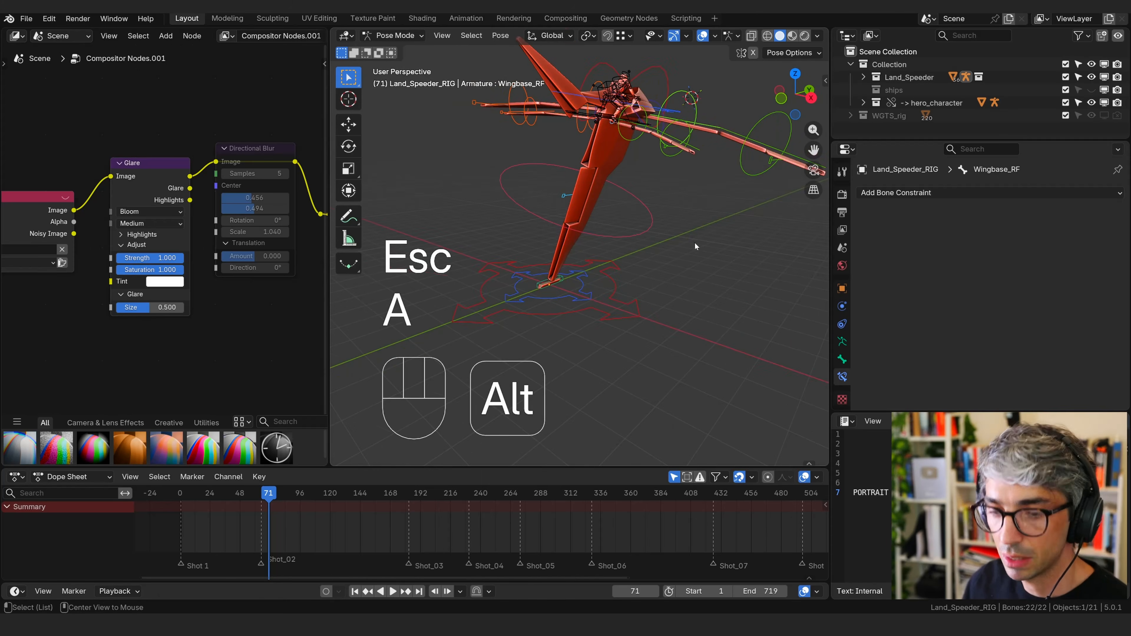
click(652, 228)
key(a)
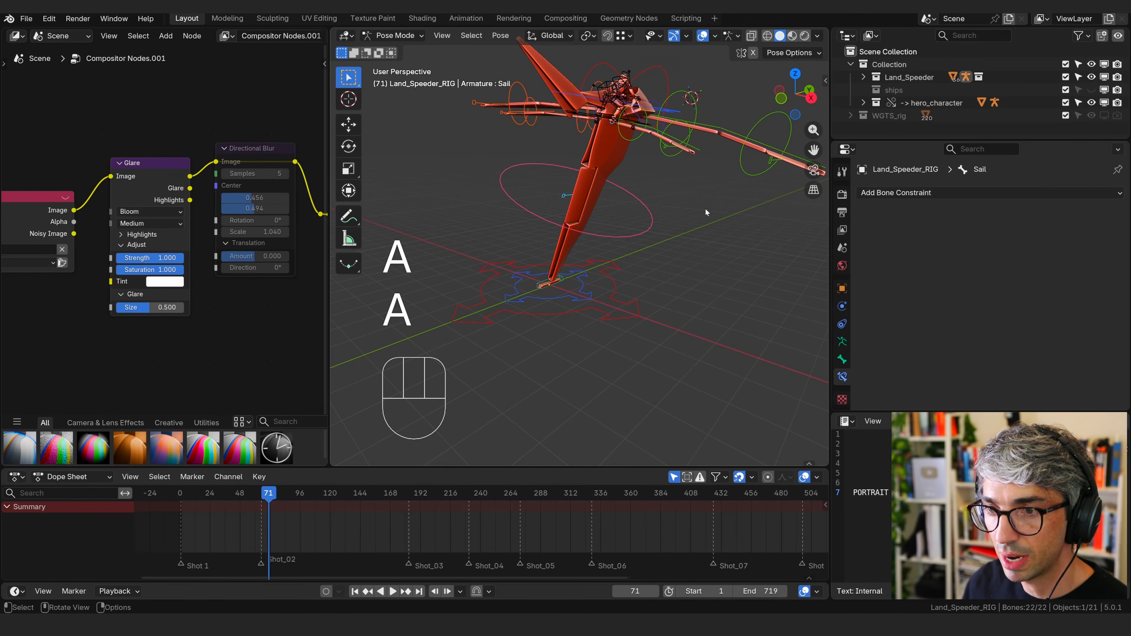
key(alt+g)
key(alt+r)
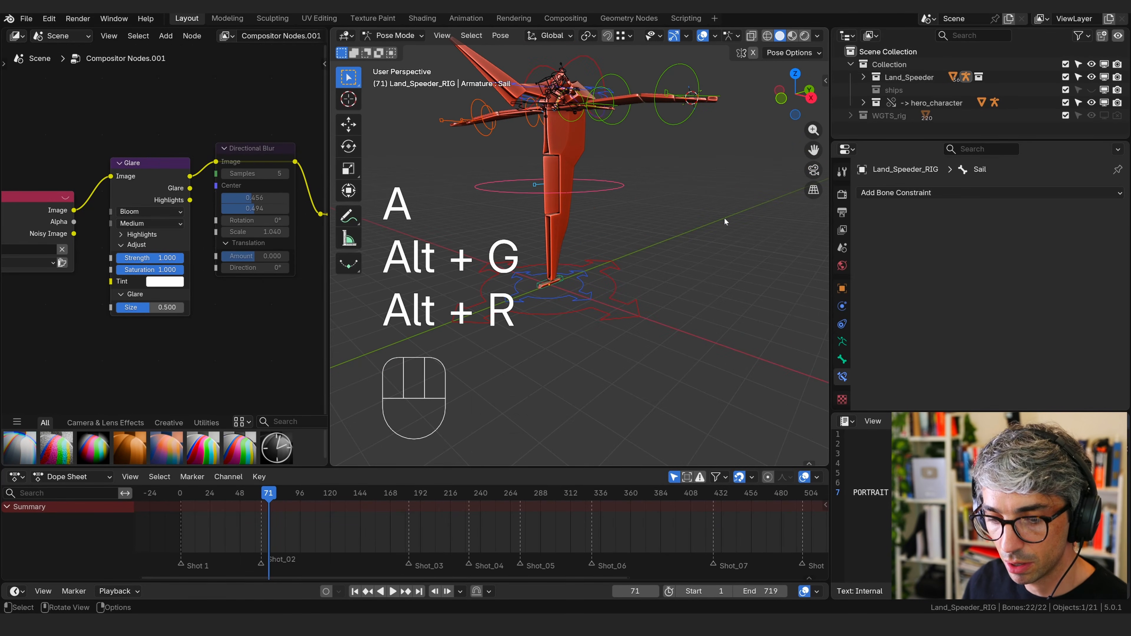
key(alt+s)
Examine the reset land speeder rig from several sides, from the wings down to the base controls
middle_drag(741, 219, 701, 223)
key(Tab)
key(Tab)
mouse_move(701, 223)
shift+middle_down()
mouse_move(694, 236)
mouse_move(712, 241)
shift+middle_up()
scroll(700, 232, down, 3)
shift+middle_drag(711, 241, 718, 236)
scroll(722, 244, up, 2)
scroll(729, 245, up, 1)
scroll(718, 237, up, 1)
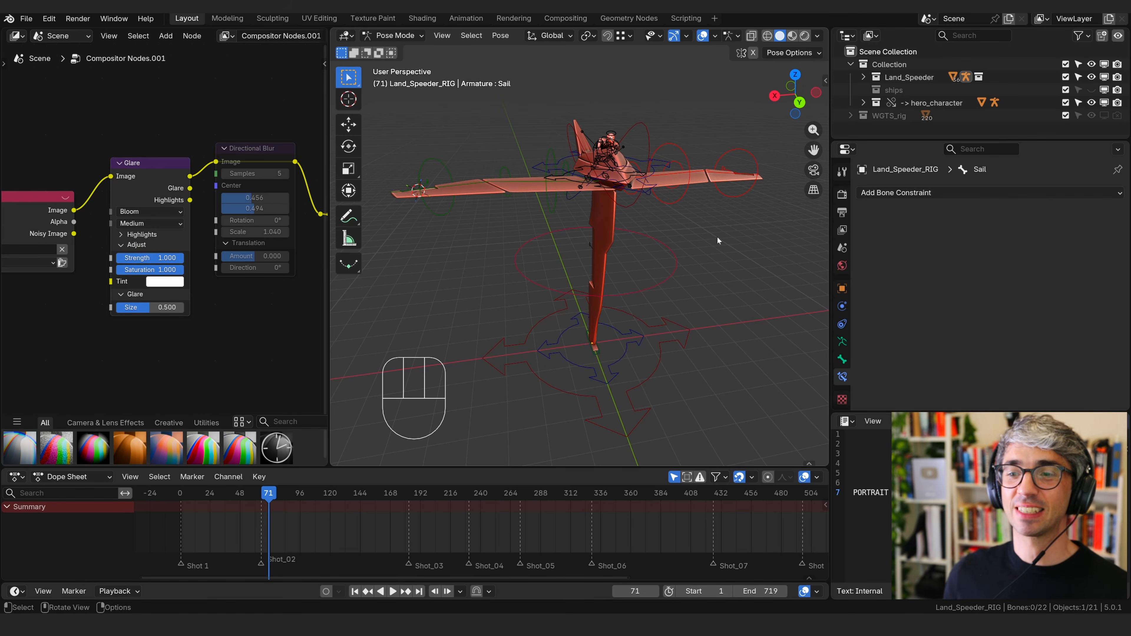
middle_drag(717, 237, 533, 298)
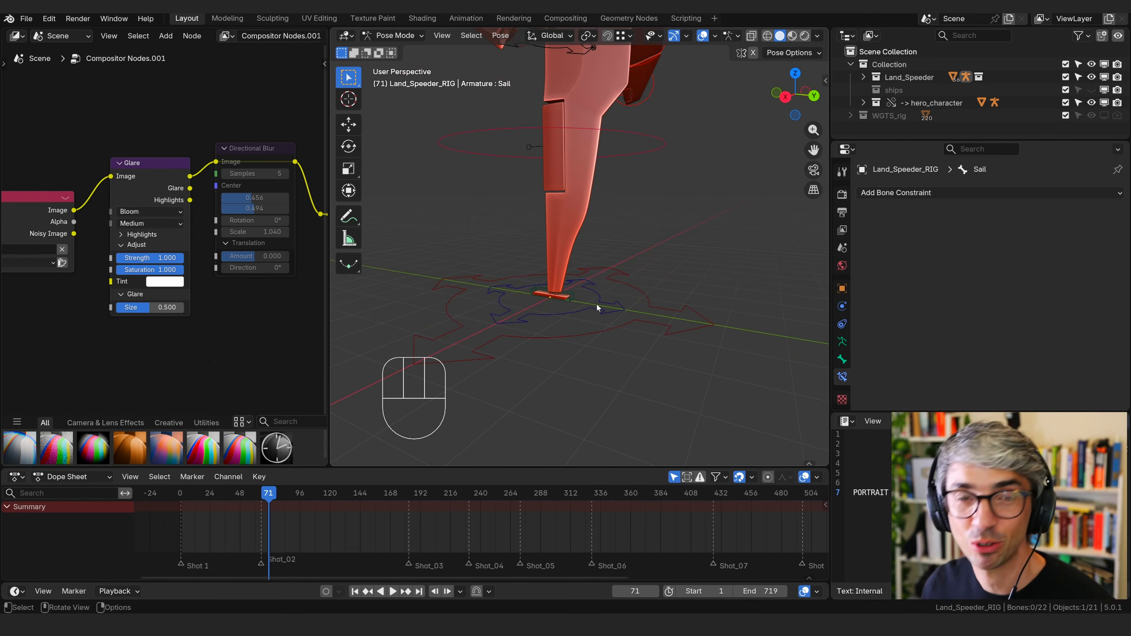